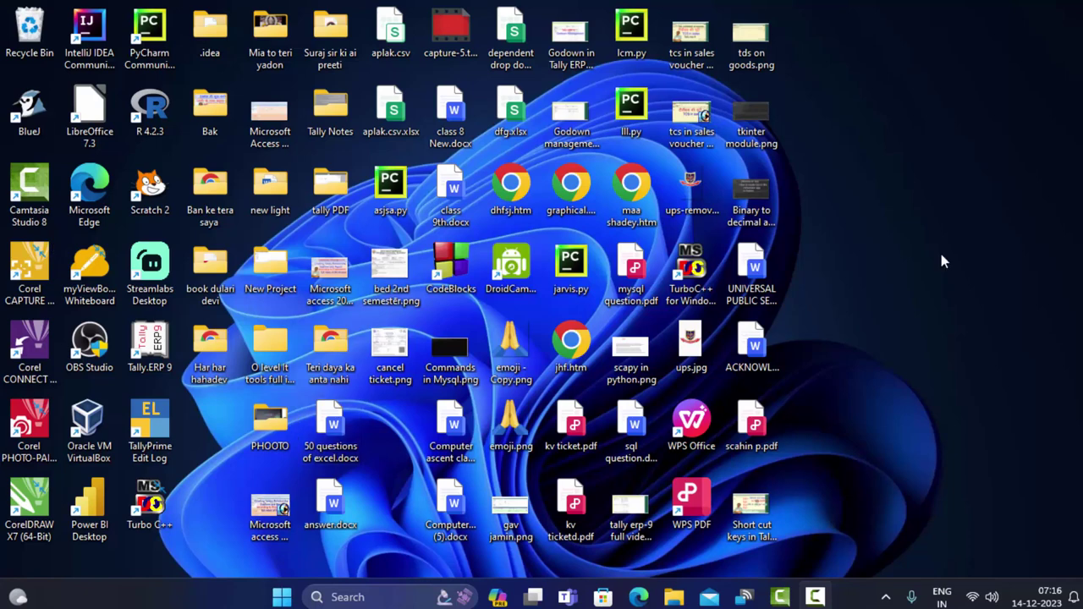
- Refresh the desktop repeatedly from its right-click menu
{"action": "right_click", "coordinate": [933, 127]}
{"action": "left_click", "coordinate": [938, 179]}
{"action": "right_click", "coordinate": [927, 152]}
{"action": "left_click", "coordinate": [952, 219]}
{"action": "right_click", "coordinate": [950, 215]}
{"action": "left_click", "coordinate": [973, 254]}
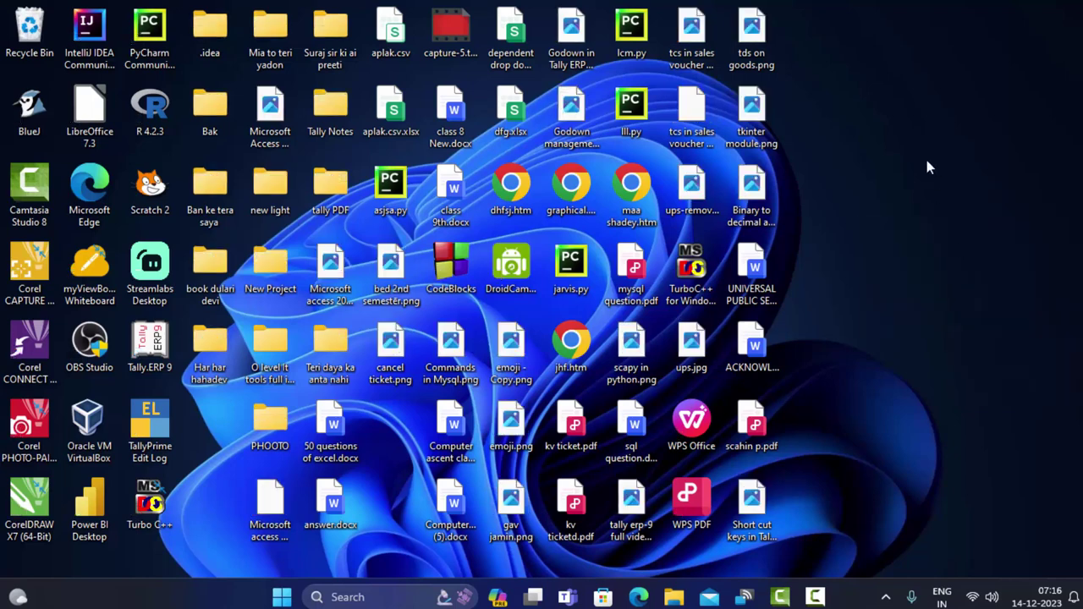
{"action": "right_click", "coordinate": [927, 166]}
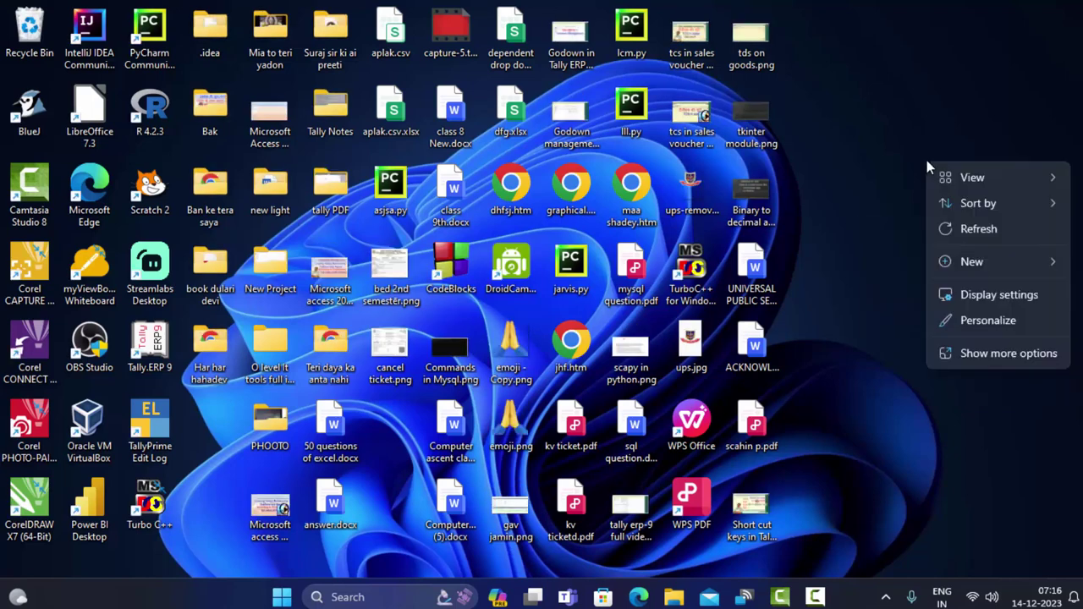
{"action": "left_click", "coordinate": [965, 231]}
{"action": "right_click", "coordinate": [928, 116]}
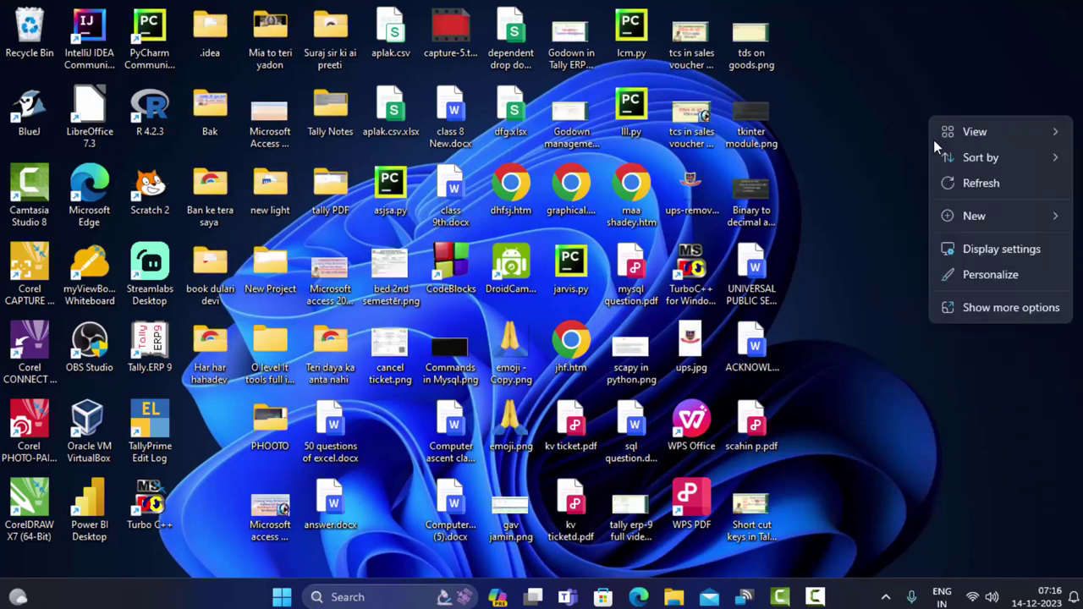
{"action": "left_click", "coordinate": [965, 183]}
{"action": "right_click", "coordinate": [892, 99]}
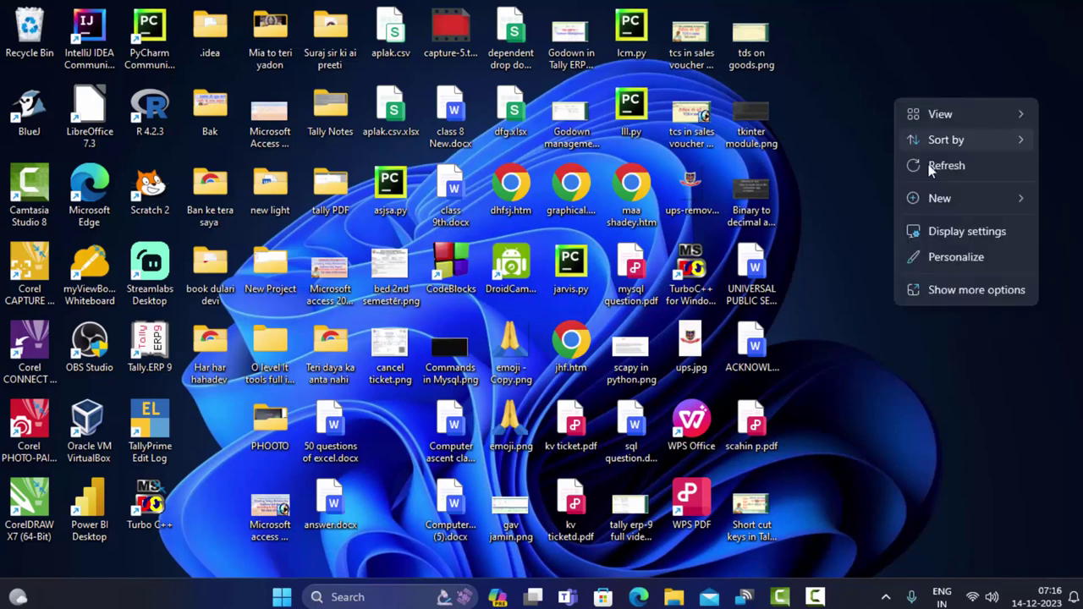
{"action": "left_click", "coordinate": [938, 176]}
{"action": "right_click", "coordinate": [889, 121]}
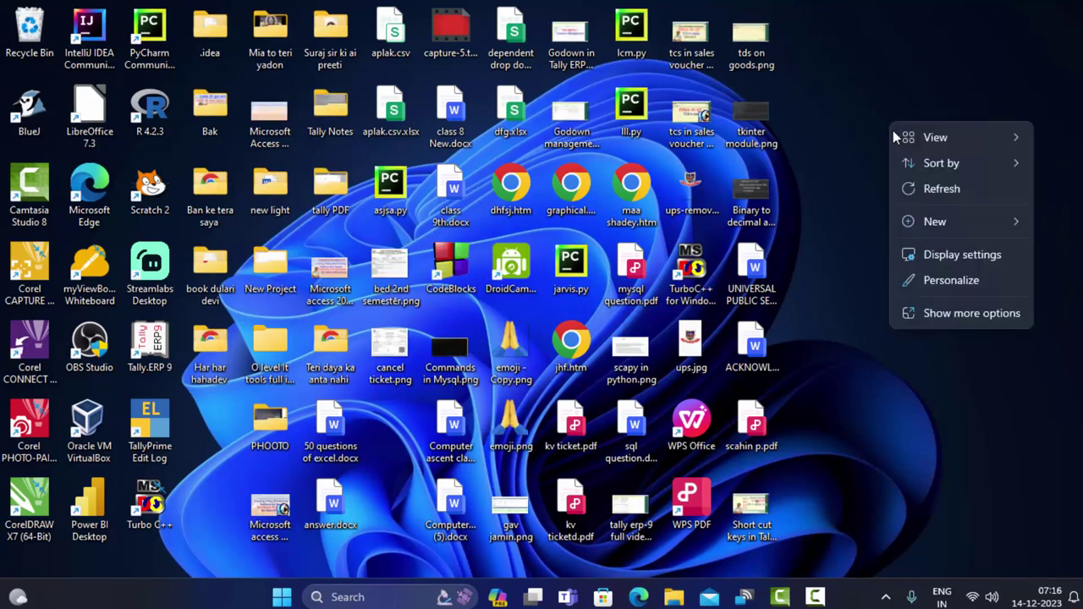
{"action": "left_click", "coordinate": [918, 179]}
{"action": "right_click", "coordinate": [872, 94]}
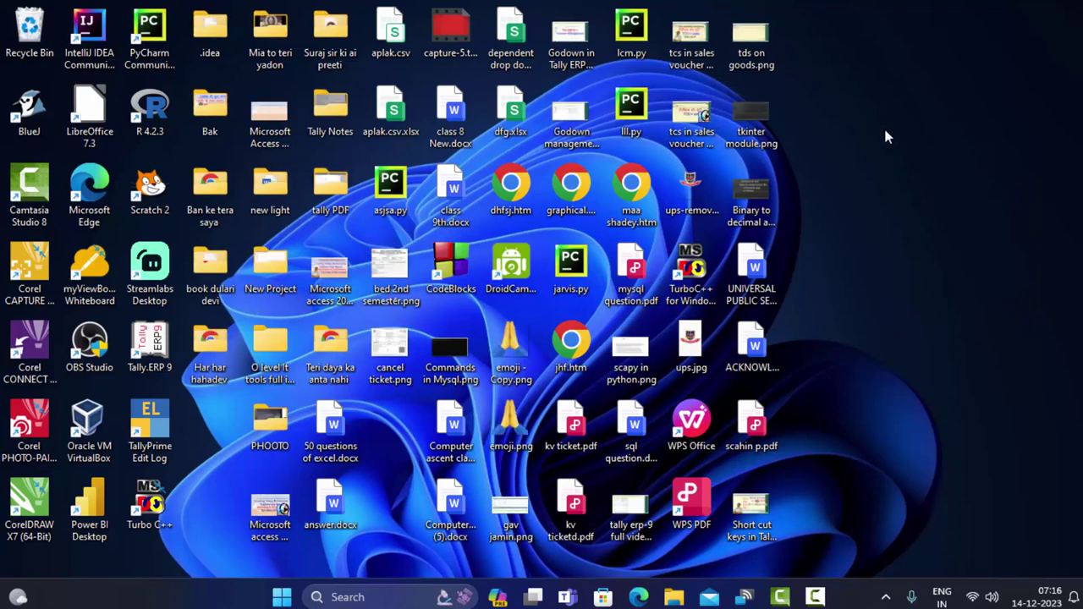
{"action": "left_click", "coordinate": [928, 161]}
- Launch Microsoft Office Access 2007 from Start search (acc) and choose Blank Database
{"action": "left_click", "coordinate": [292, 598]}
{"action": "type", "text": "acc"}
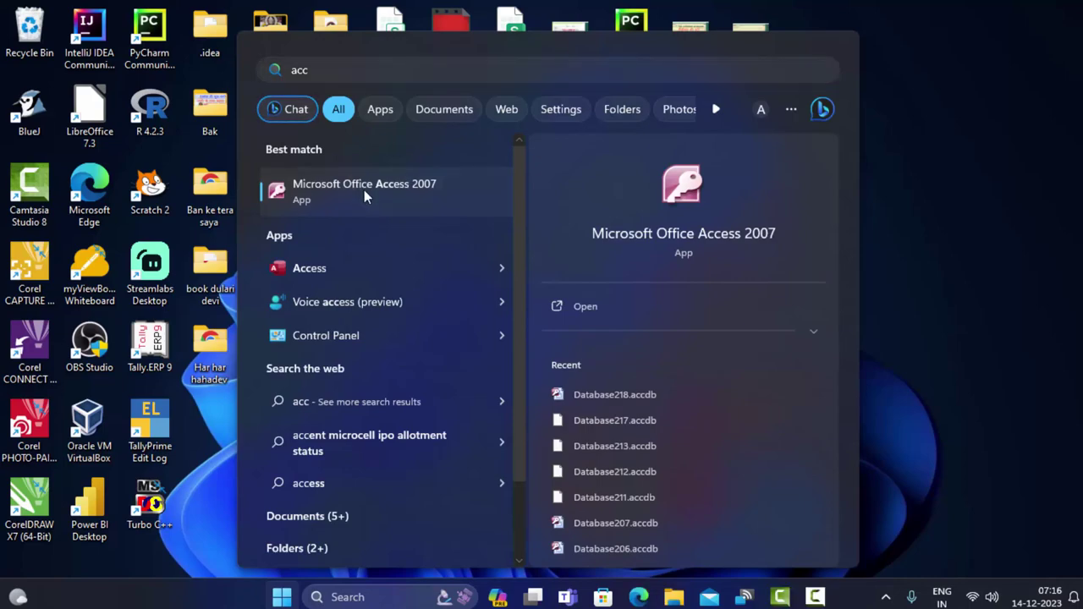
{"action": "left_click", "coordinate": [364, 189]}
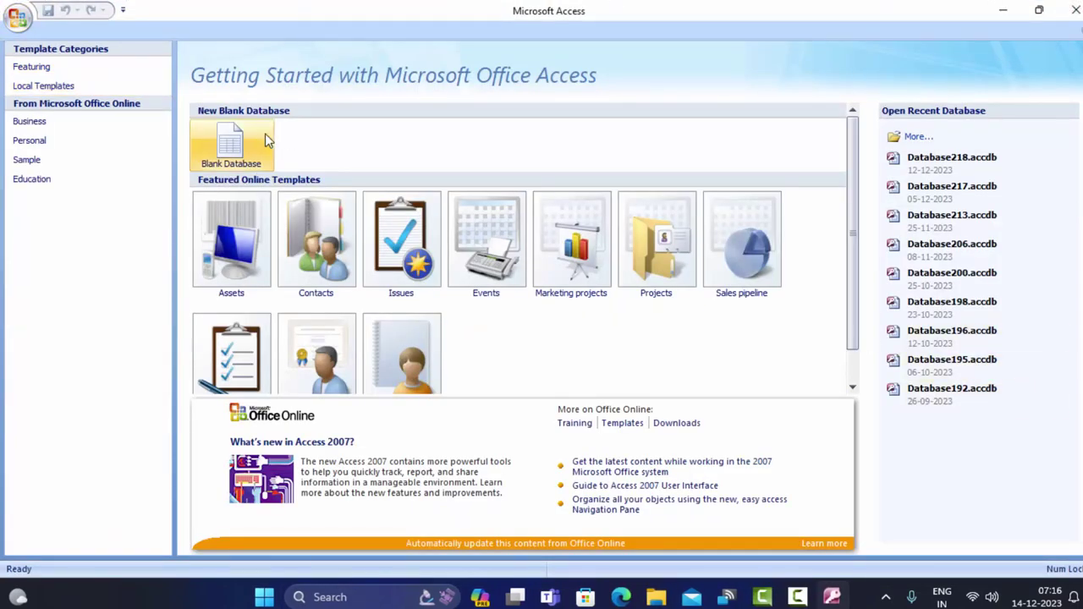
{"action": "left_click", "coordinate": [260, 155]}
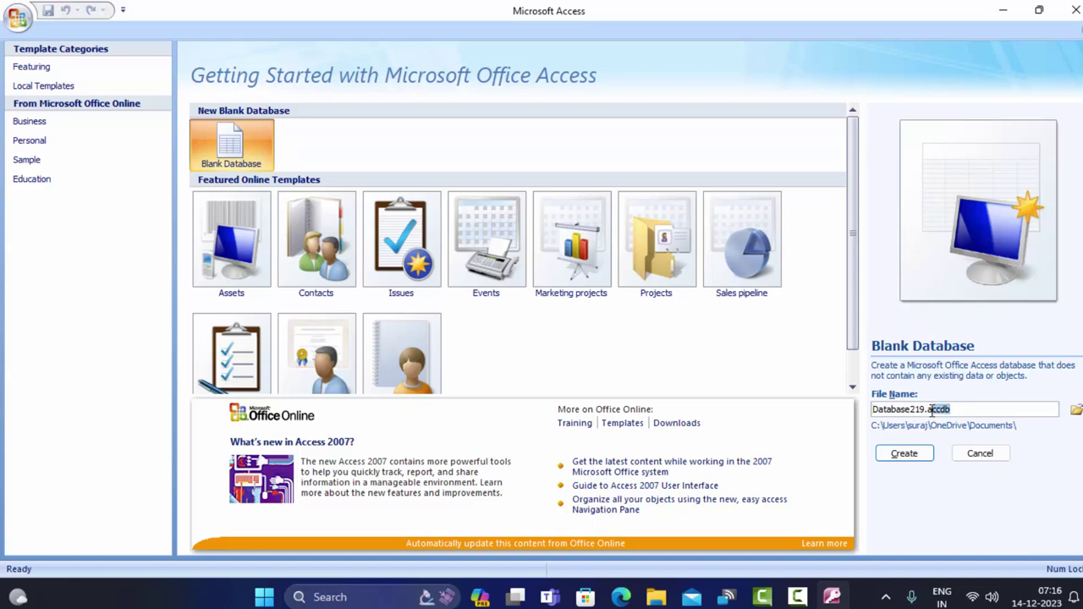
- Create Database219, switch Table1 to Design View and clear the default name for saving
{"action": "left_click", "coordinate": [904, 454]}
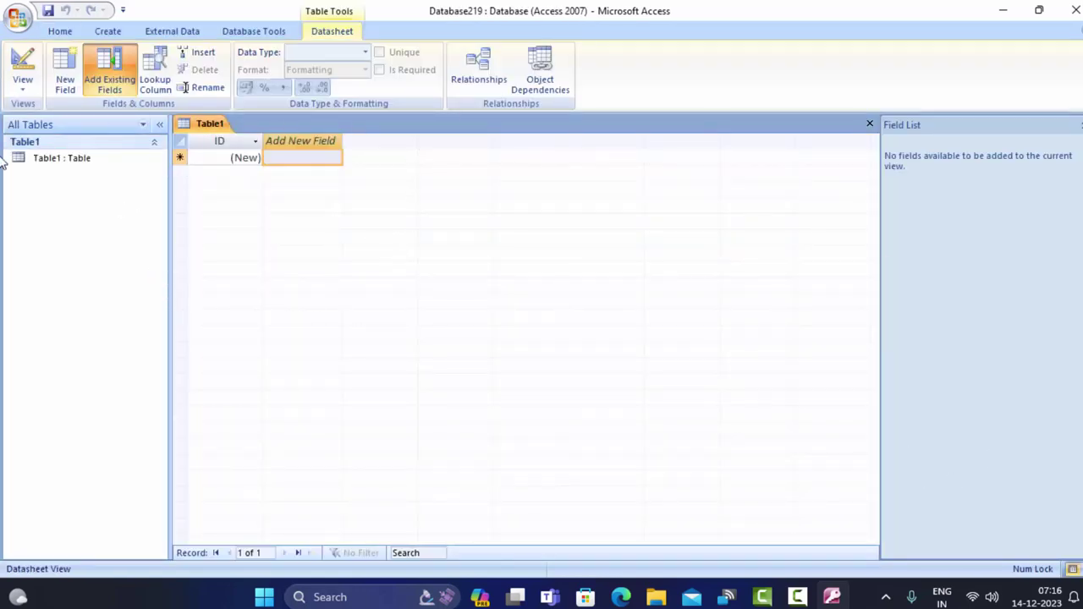
{"action": "left_click", "coordinate": [12, 78]}
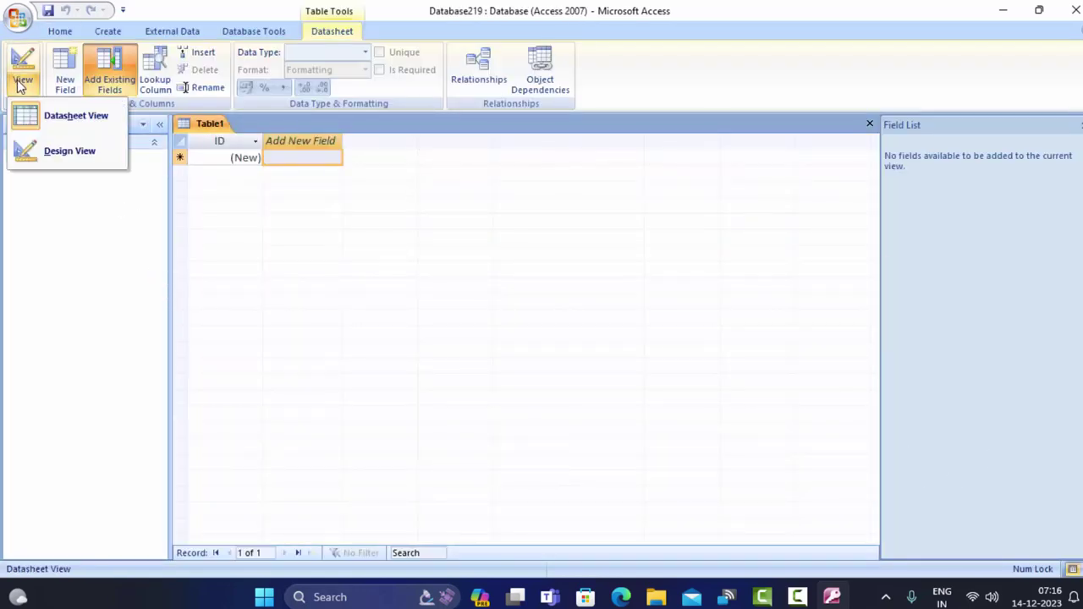
{"action": "left_click", "coordinate": [59, 154]}
{"action": "key", "text": "BackSpace"}
{"action": "type", "text": "Marksheet"}
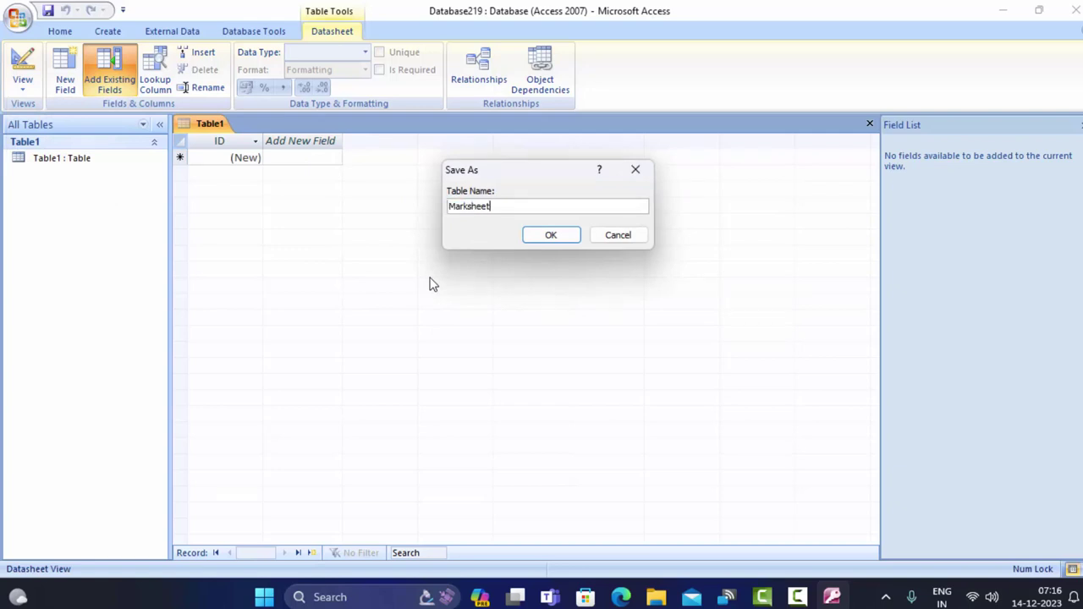
- Save the table as Marksheet and define Roll_Number (AutoNumber) and Name_of_student (Text) fields
{"action": "left_click", "coordinate": [533, 237]}
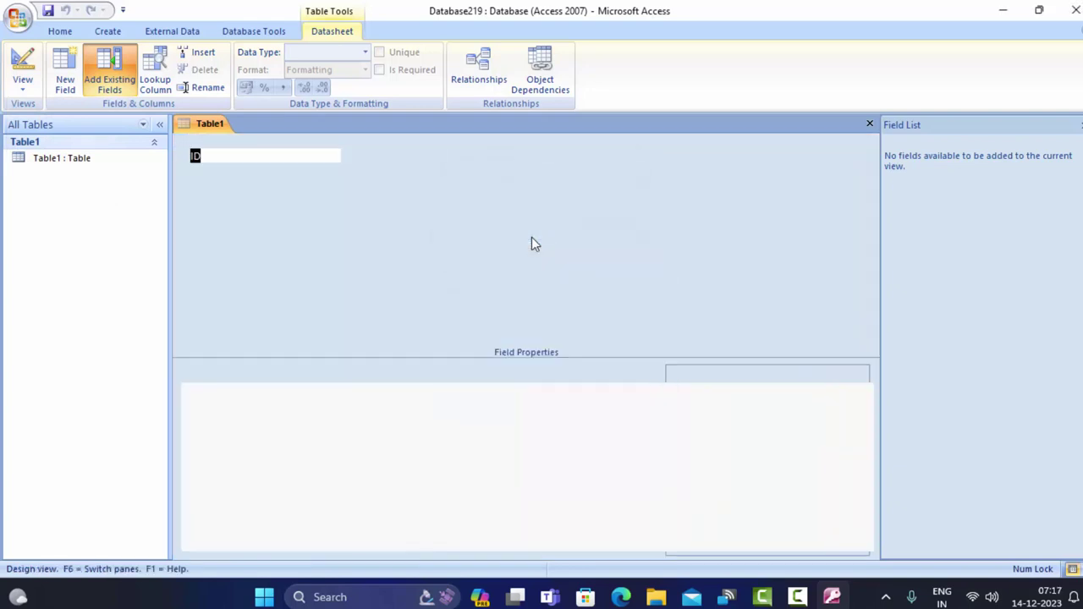
{"action": "key", "text": "BackSpace"}
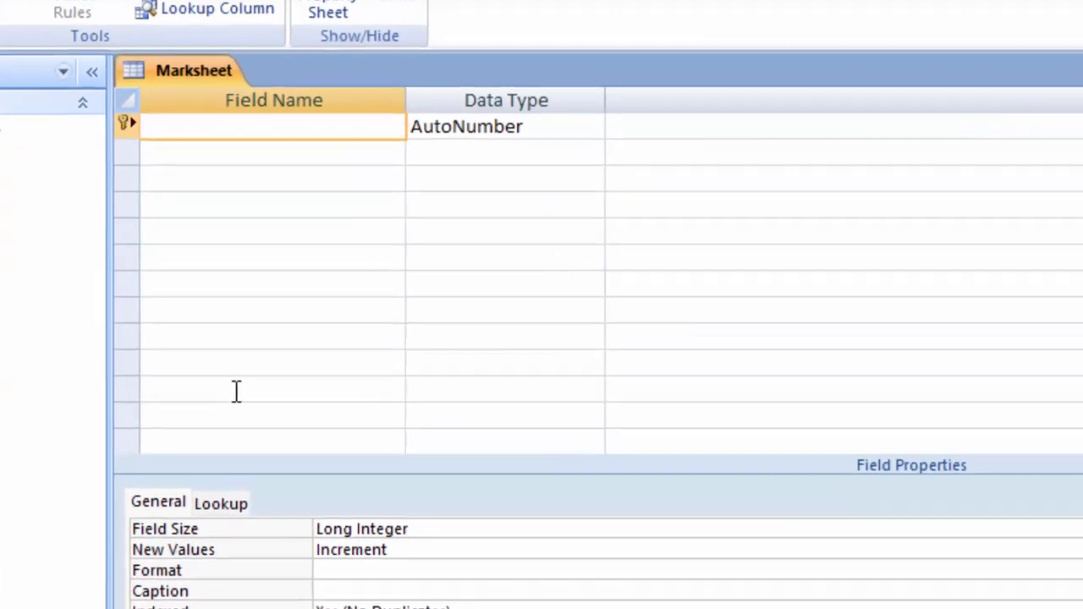
{"action": "type", "text": "Roll"}
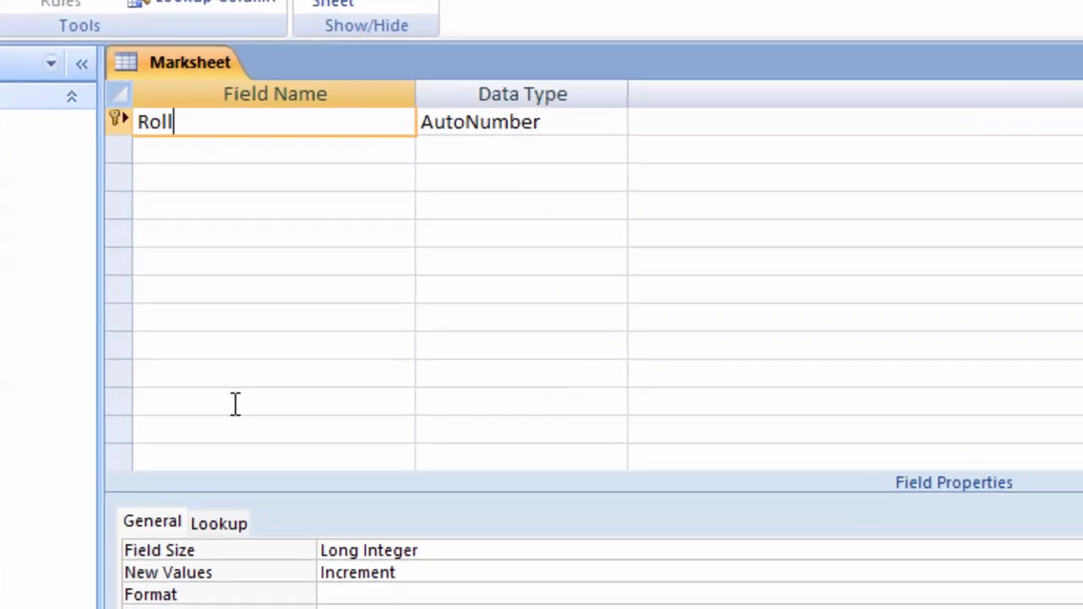
{"action": "type", "text": "_Number"}
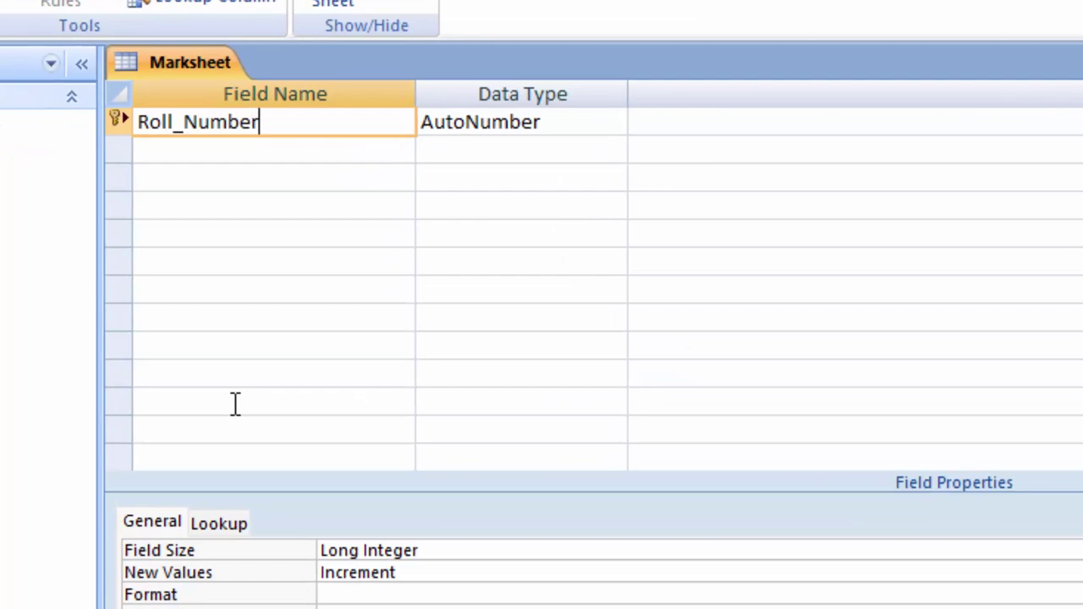
{"action": "left_click", "coordinate": [303, 152]}
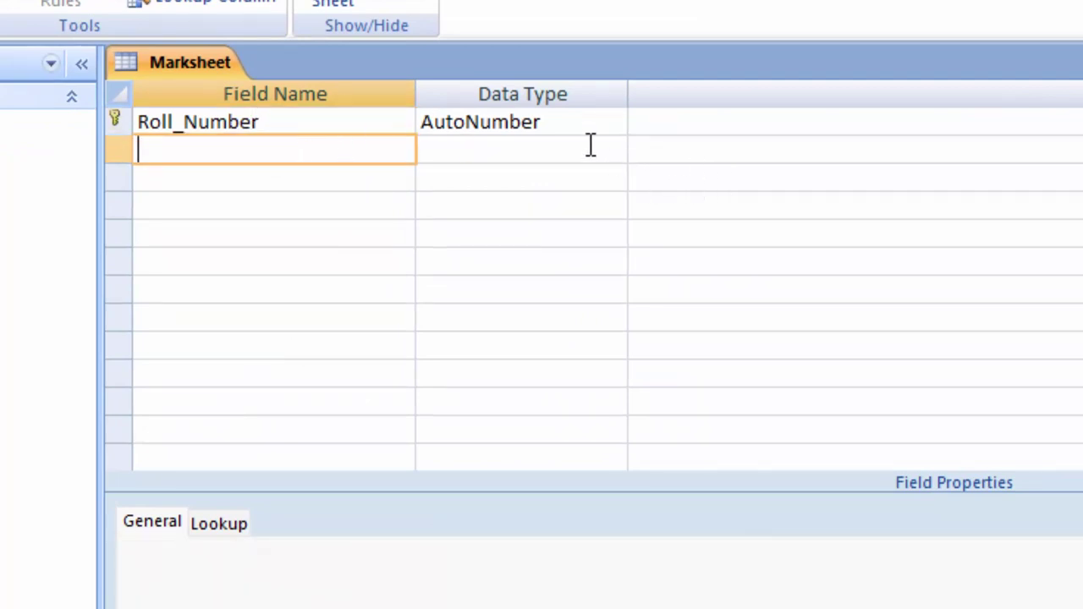
{"action": "left_click", "coordinate": [595, 132]}
{"action": "left_click", "coordinate": [308, 150]}
{"action": "type", "text": "Name_of"}
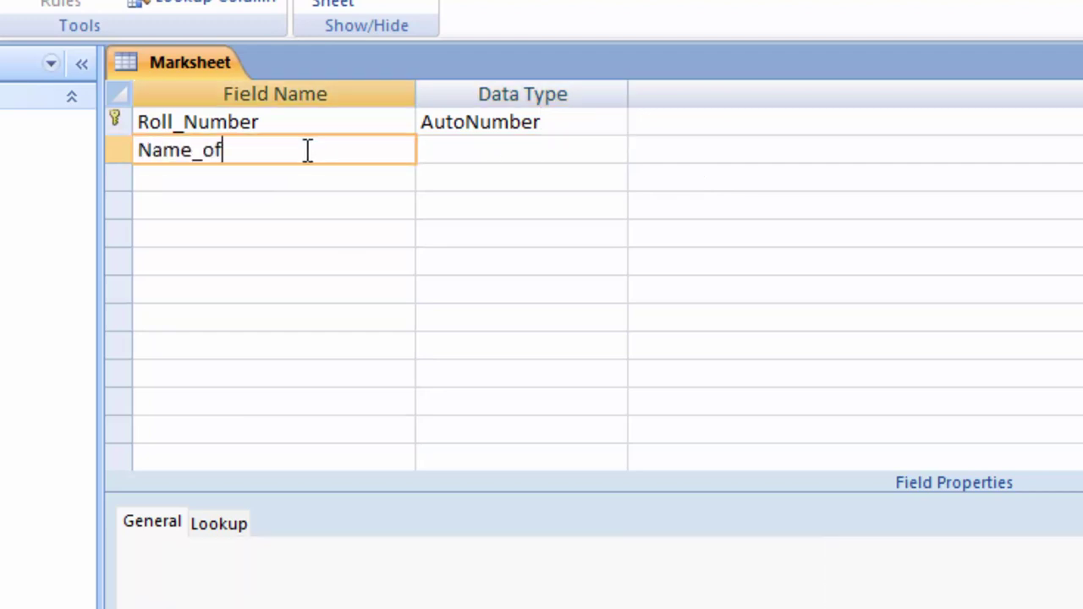
{"action": "type", "text": "_student"}
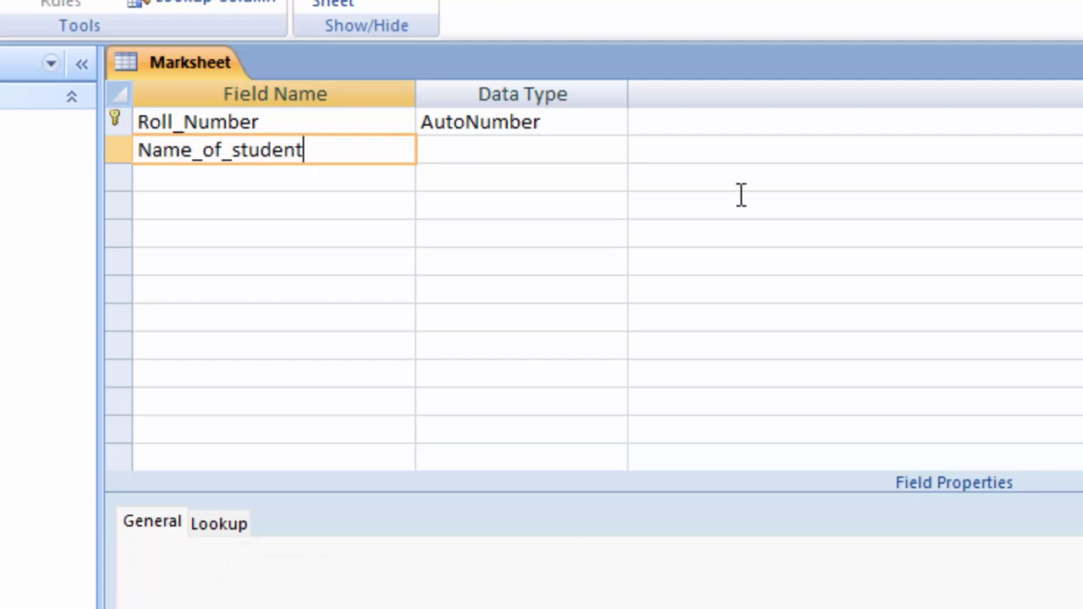
{"action": "left_click", "coordinate": [582, 150]}
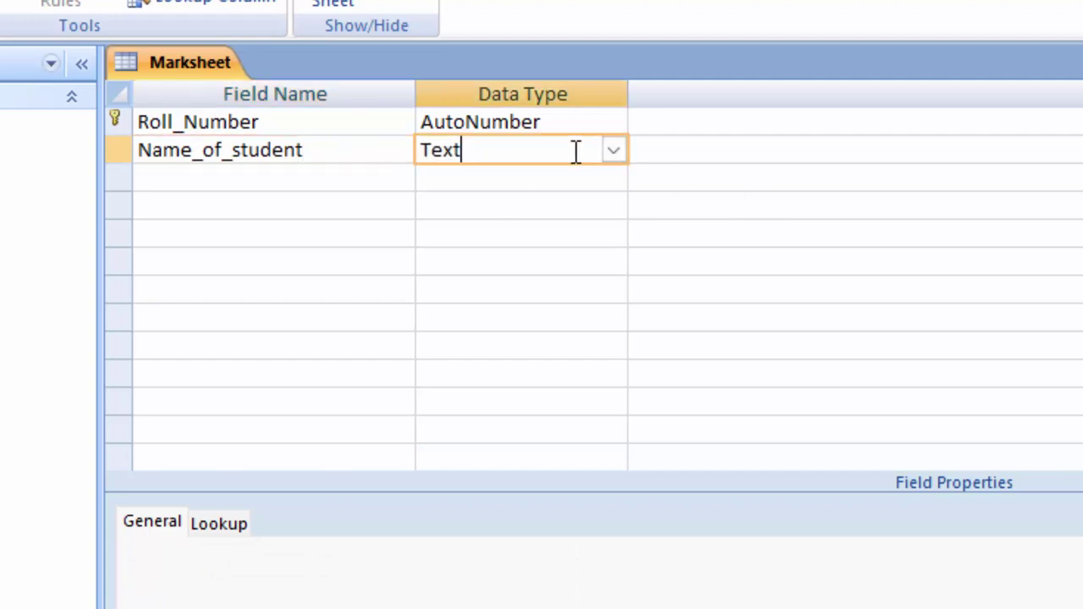
- Add Text fields Computer, English, Hindi, Science and Sst
{"action": "left_click", "coordinate": [241, 173]}
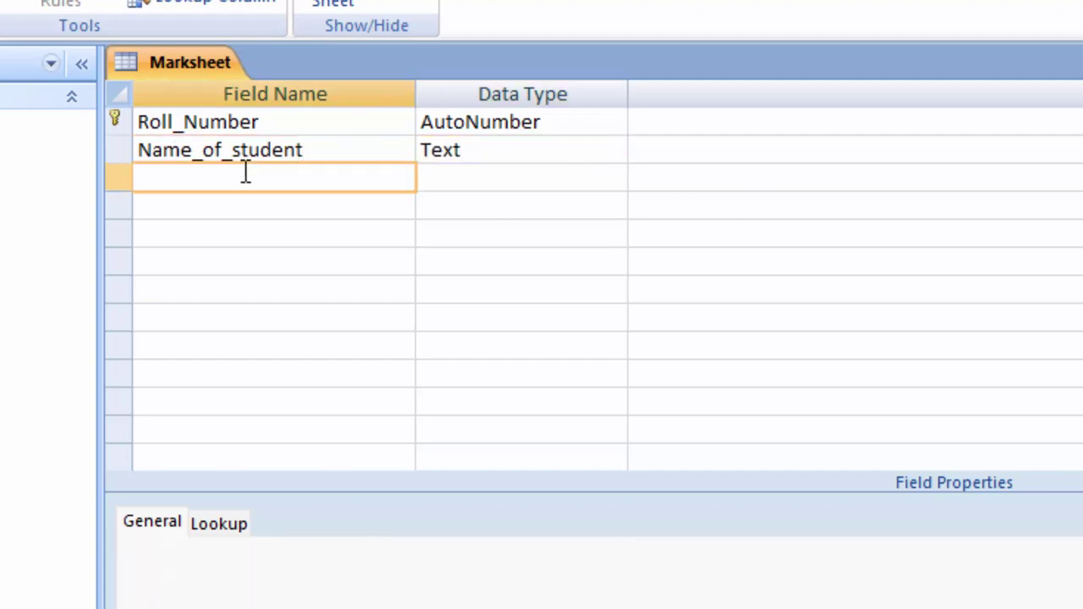
{"action": "type", "text": "Computer"}
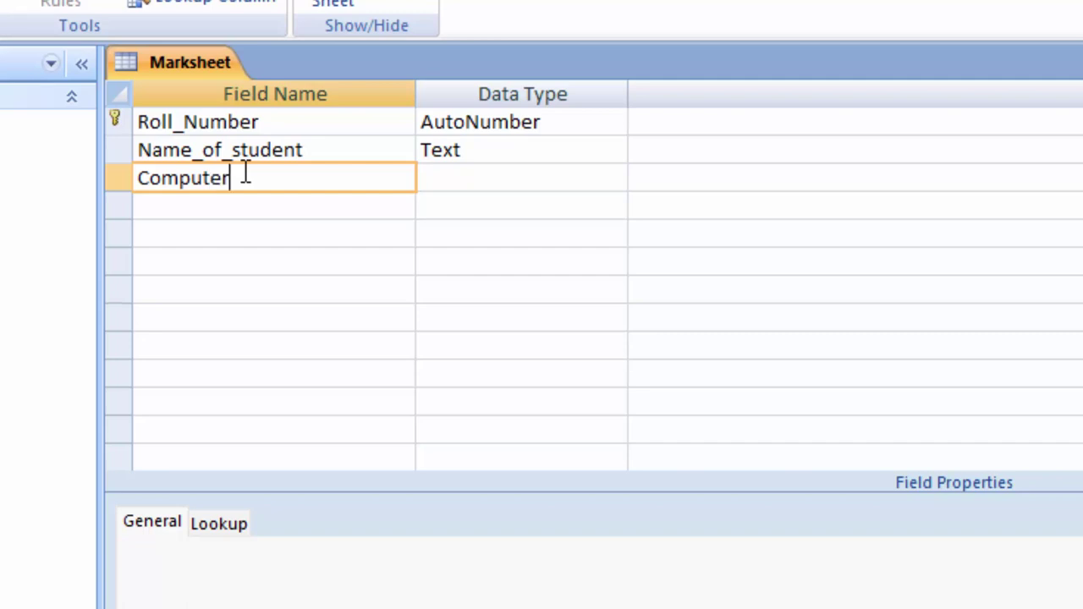
{"action": "left_click", "coordinate": [474, 173]}
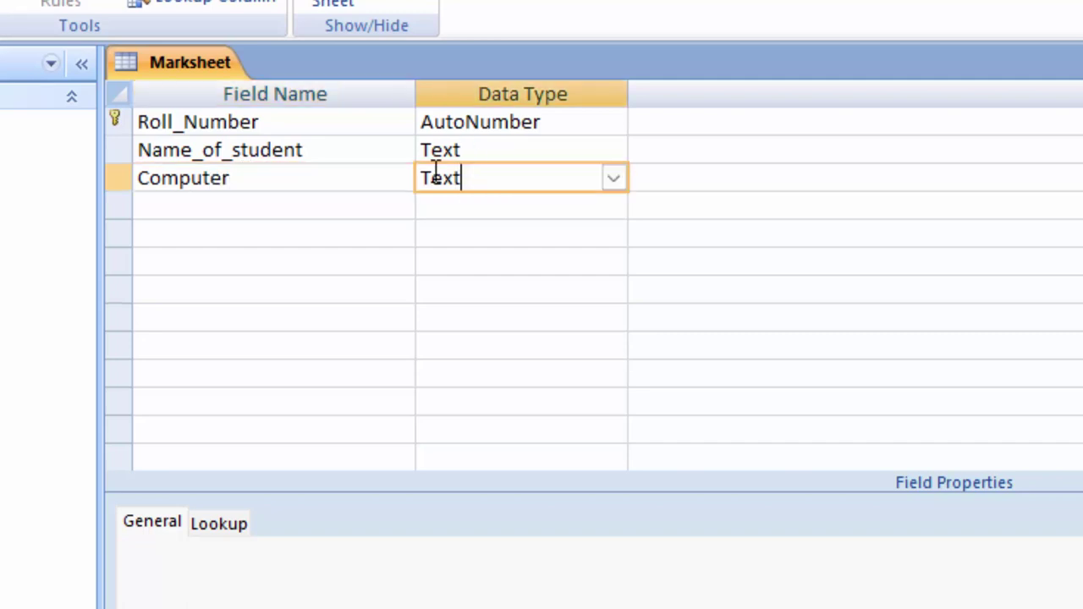
{"action": "left_click", "coordinate": [280, 207]}
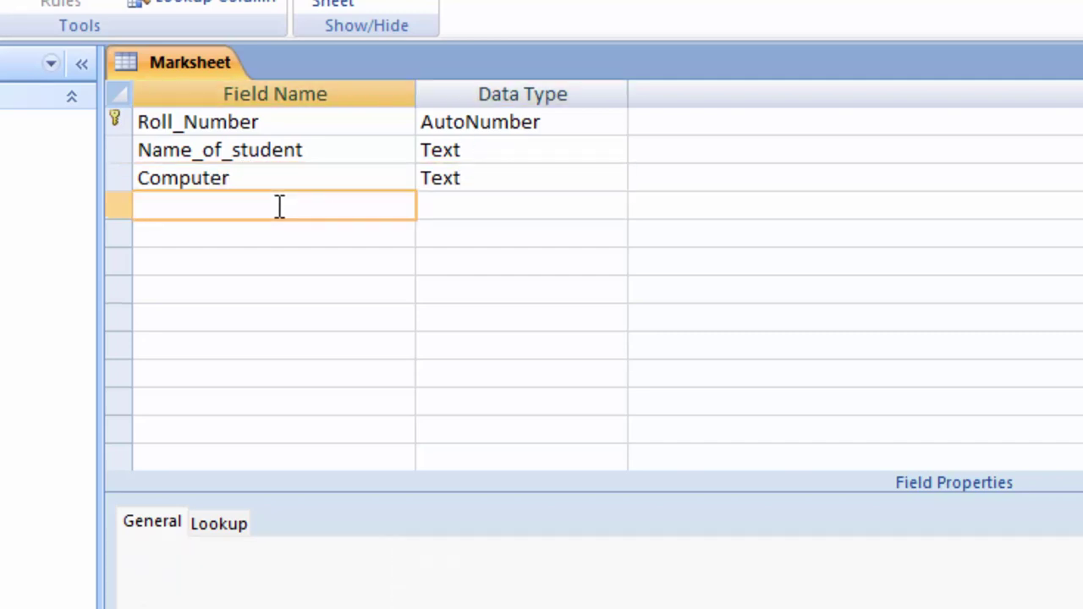
{"action": "type", "text": "English"}
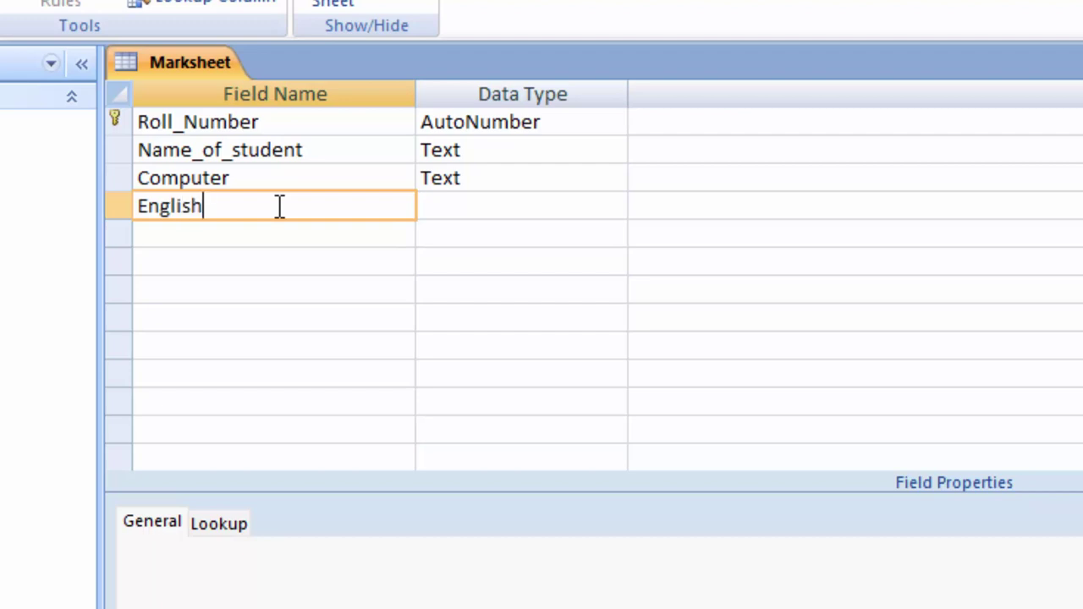
{"action": "key", "text": "Tab"}
{"action": "key", "text": "Tab"}
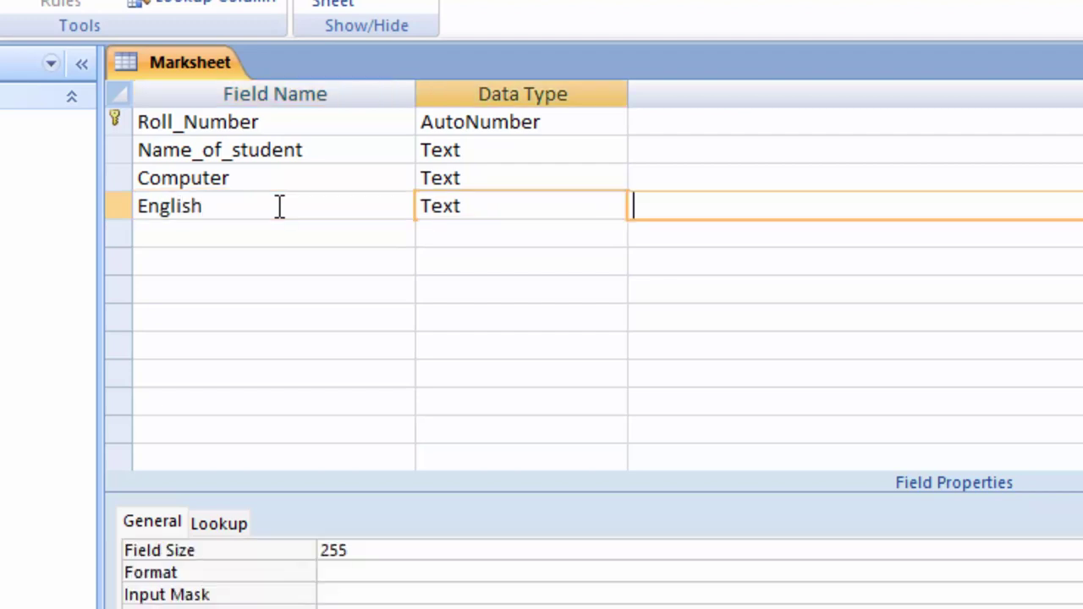
{"action": "key", "text": "Tab"}
{"action": "type", "text": "Hi"}
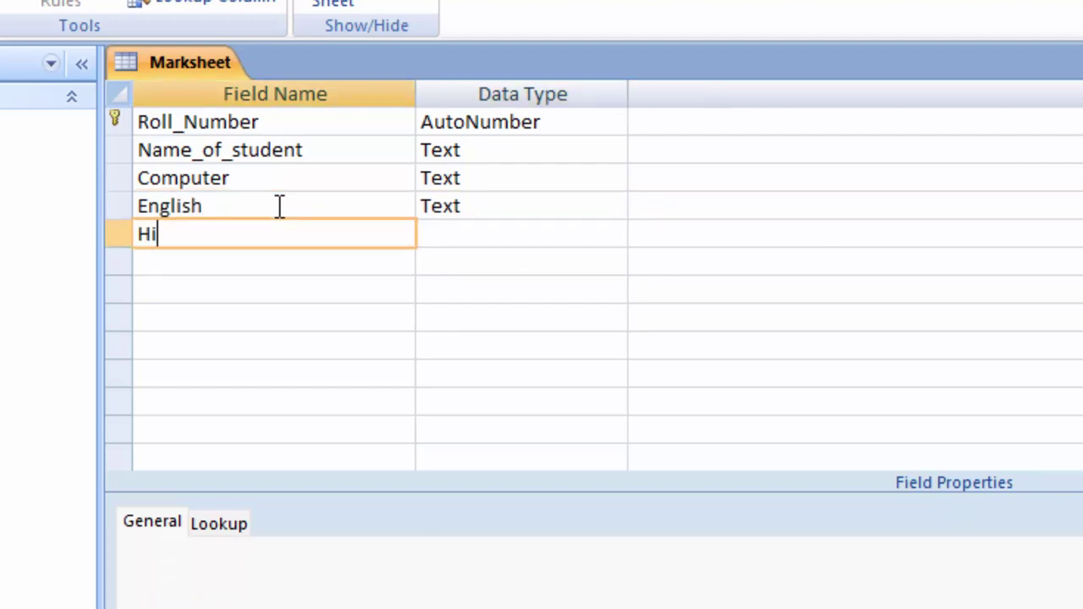
{"action": "type", "text": "ndi"}
{"action": "key", "text": "Tab"}
{"action": "key", "text": "Tab"}
{"action": "key", "text": "Tab"}
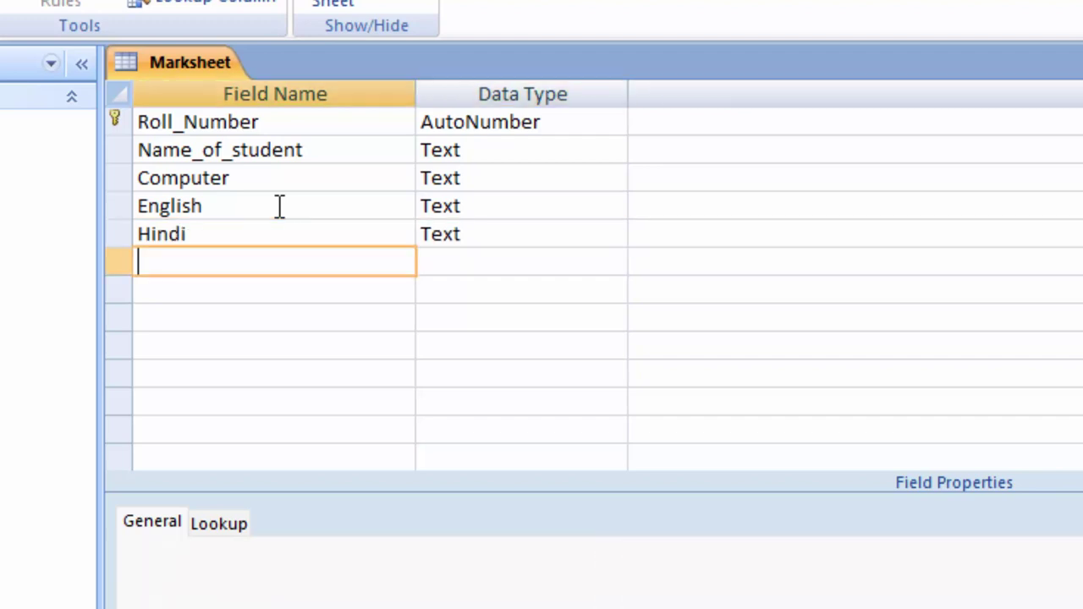
{"action": "type", "text": "Scie"}
{"action": "type", "text": "nce"}
{"action": "key", "text": "Tab"}
{"action": "key", "text": "Tab"}
{"action": "key", "text": "Tab"}
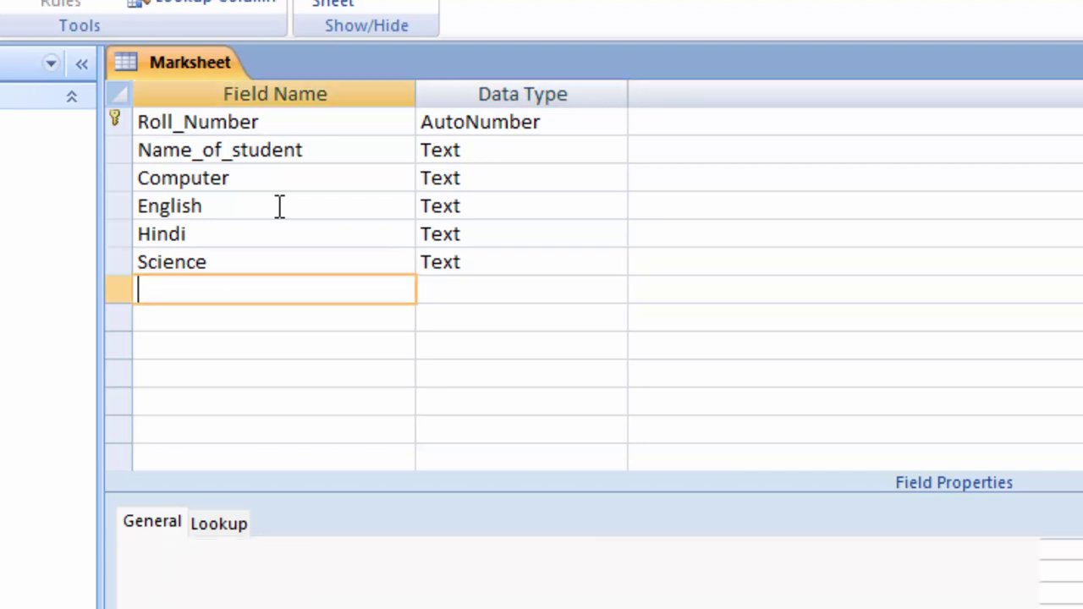
{"action": "type", "text": "Ss"}
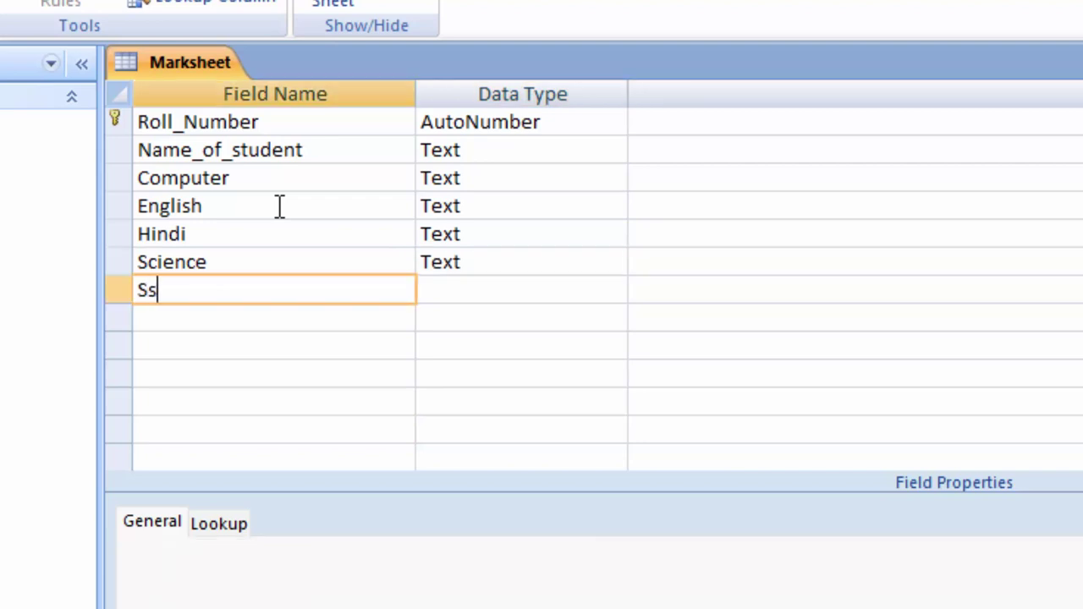
{"action": "type", "text": "t"}
{"action": "key", "text": "Tab"}
{"action": "key", "text": "Tab"}
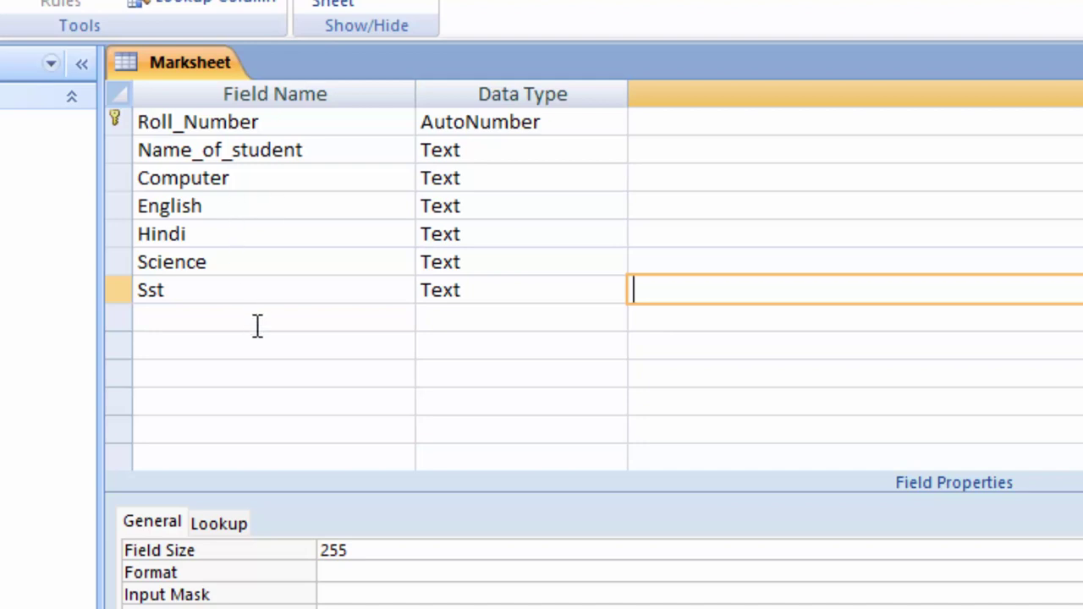
- Type a Total field name below Sst and select it
{"action": "left_click", "coordinate": [201, 312]}
{"action": "type", "text": "To"}
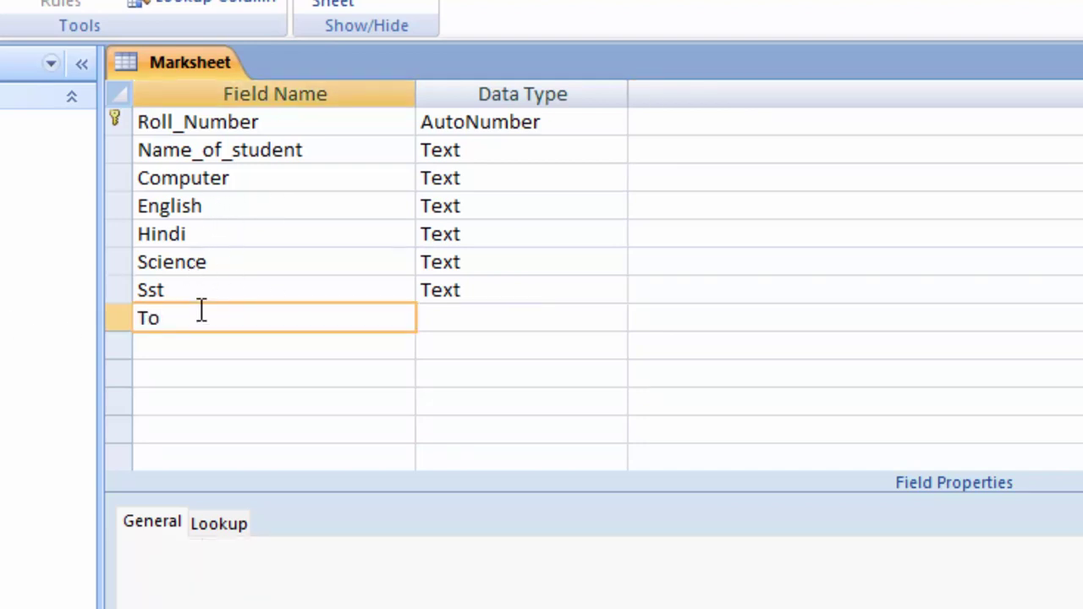
{"action": "type", "text": "tal"}
{"action": "left_click_drag", "start_coordinate": [213, 321], "coordinate": [116, 328]}
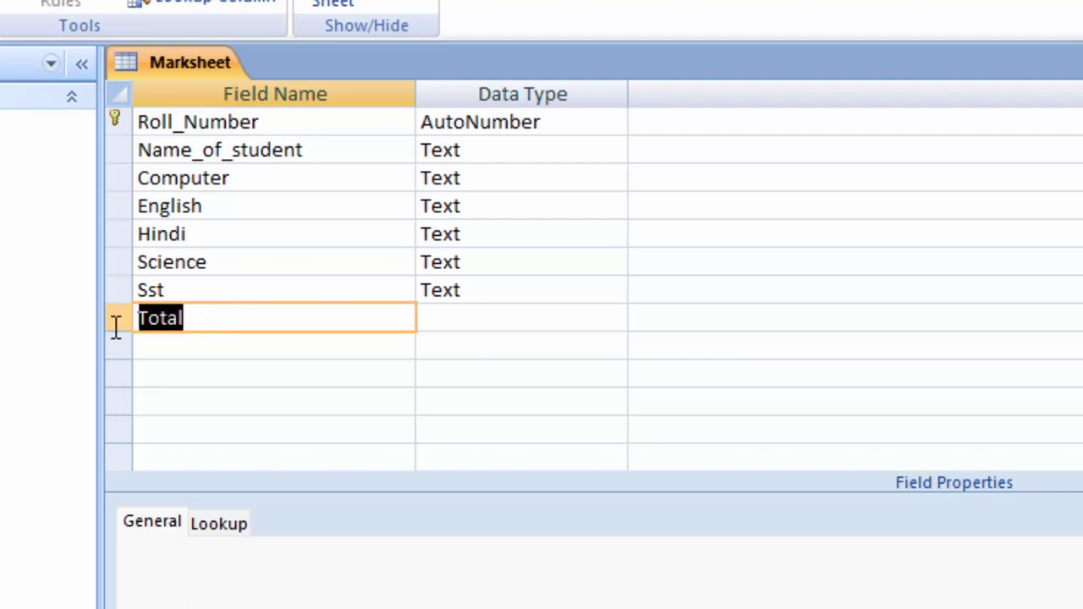
- Remove the Total field and set Computer, English and Hindi to Number
{"action": "key", "text": "Delete"}
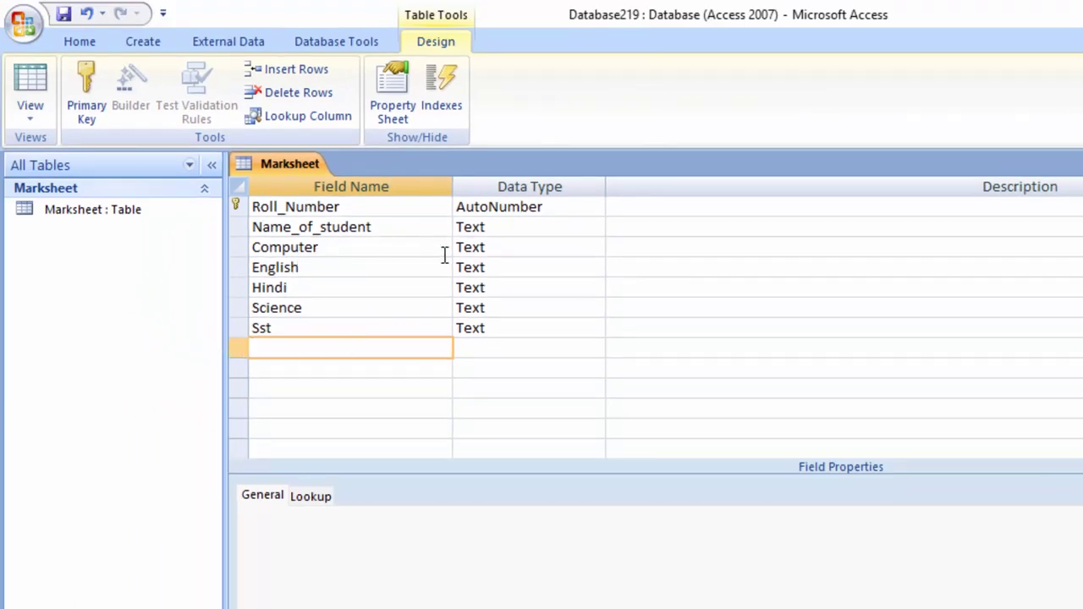
{"action": "left_click", "coordinate": [515, 246]}
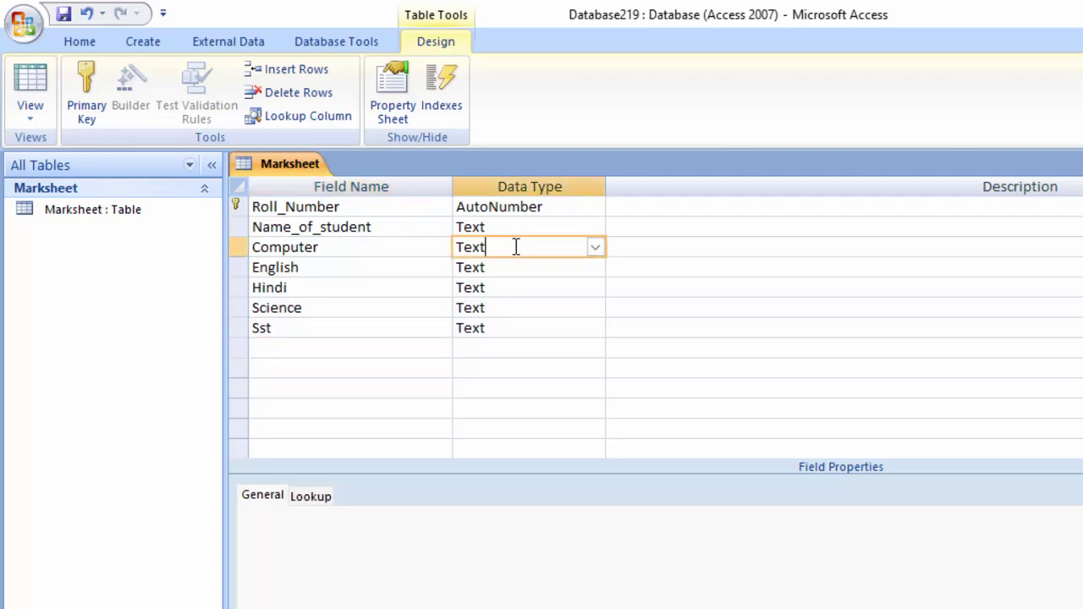
{"action": "left_click", "coordinate": [596, 247]}
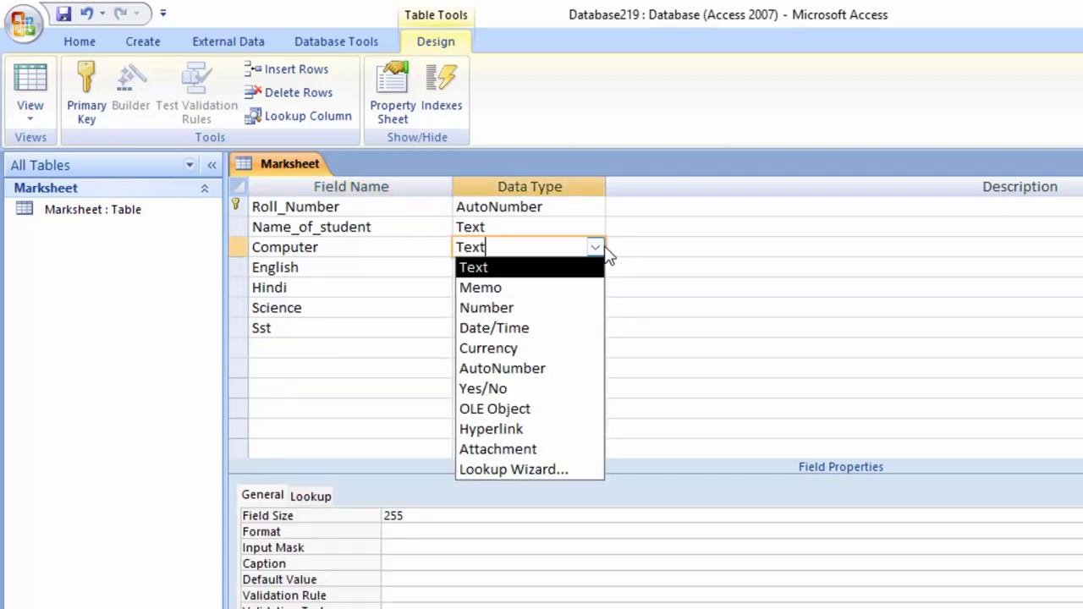
{"action": "left_click", "coordinate": [562, 290]}
{"action": "left_click", "coordinate": [558, 266]}
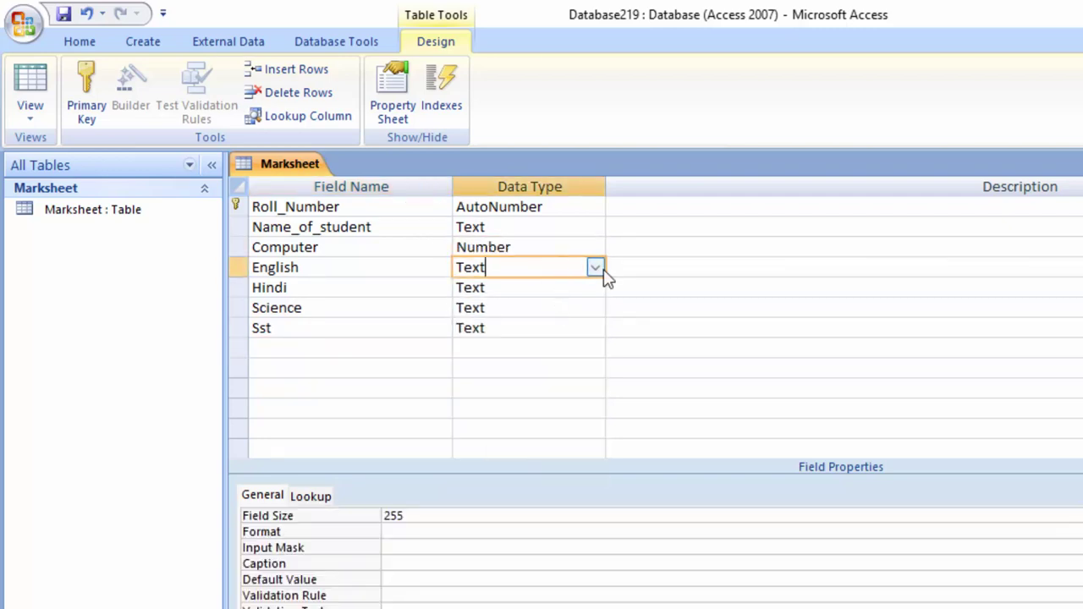
{"action": "left_click", "coordinate": [596, 268]}
{"action": "left_click", "coordinate": [575, 328]}
{"action": "left_click", "coordinate": [575, 327]}
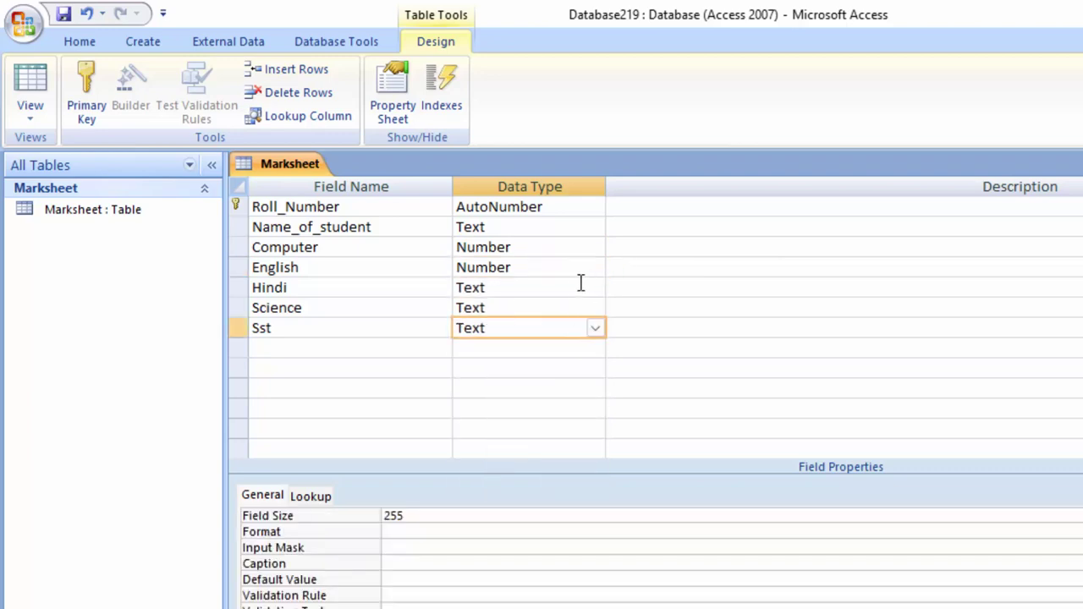
{"action": "left_click", "coordinate": [576, 288]}
{"action": "left_click", "coordinate": [595, 288]}
{"action": "left_click", "coordinate": [517, 346]}
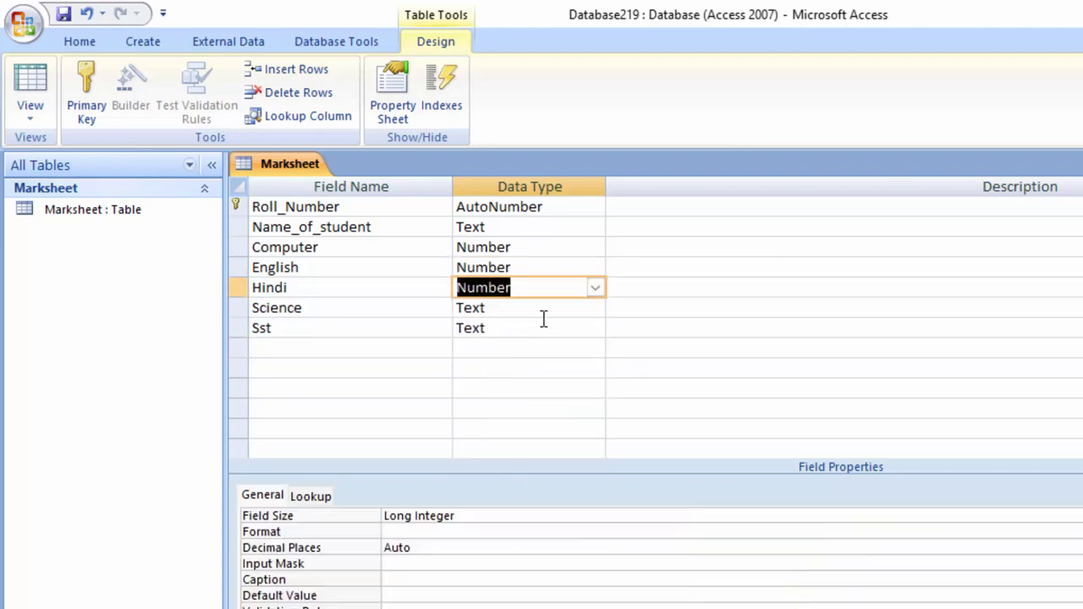
- Set Science and Sst to Number, then save Marksheet and open it in Datasheet View
{"action": "left_click", "coordinate": [561, 310]}
{"action": "left_click", "coordinate": [596, 310]}
{"action": "left_click", "coordinate": [549, 370]}
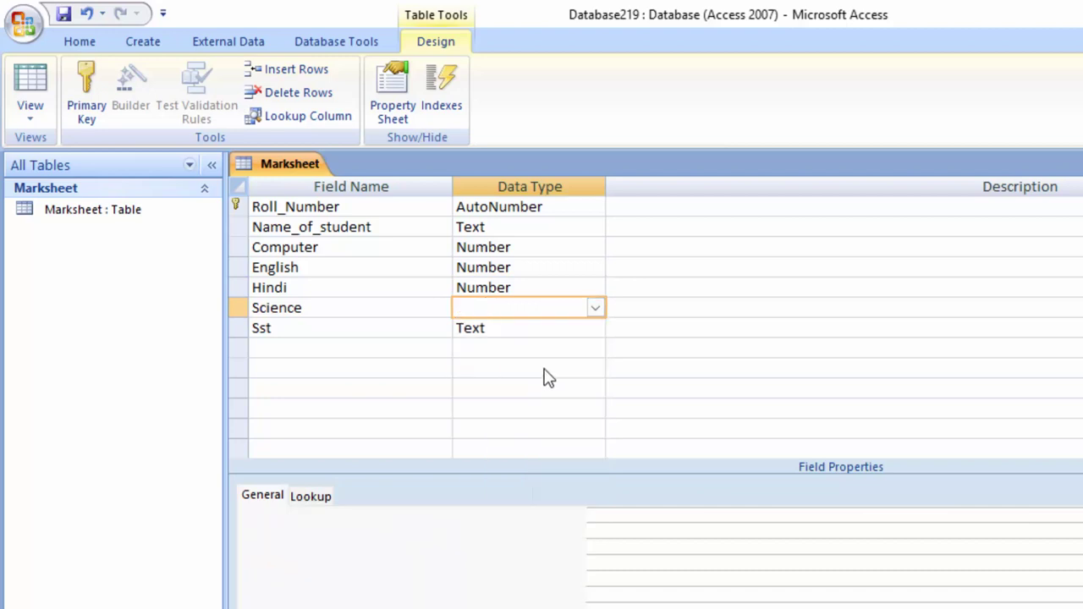
{"action": "left_click", "coordinate": [579, 330]}
{"action": "left_click", "coordinate": [596, 327]}
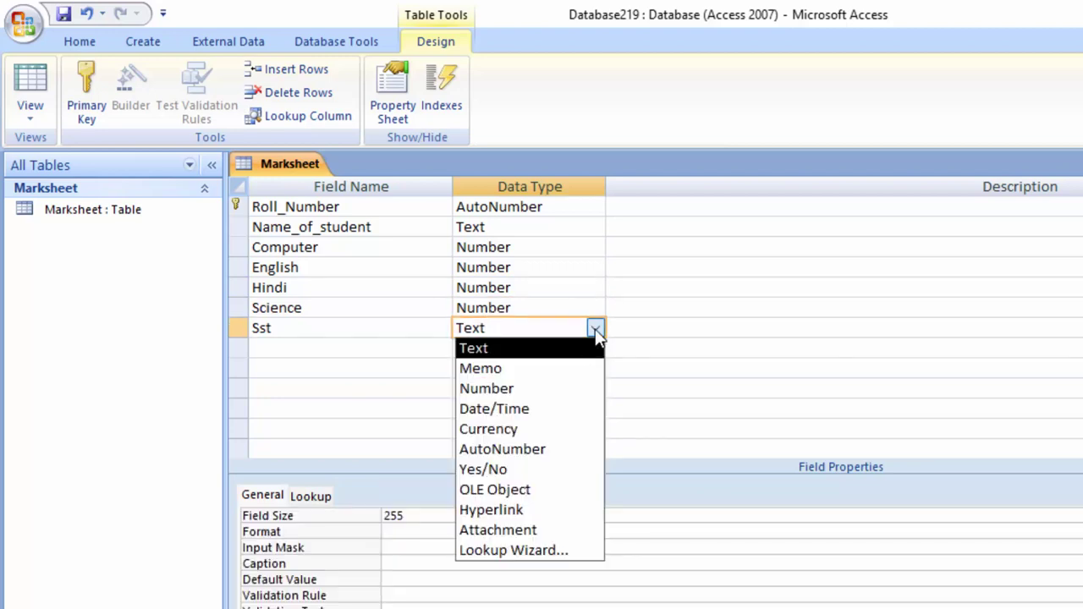
{"action": "left_click", "coordinate": [551, 387]}
{"action": "left_click", "coordinate": [34, 80]}
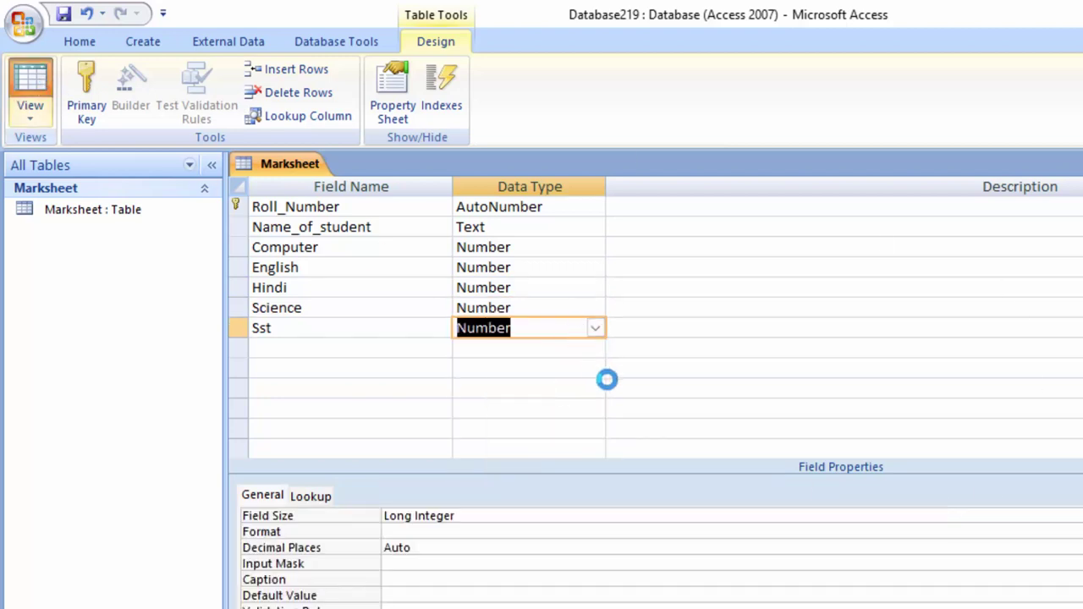
{"action": "left_click", "coordinate": [688, 454]}
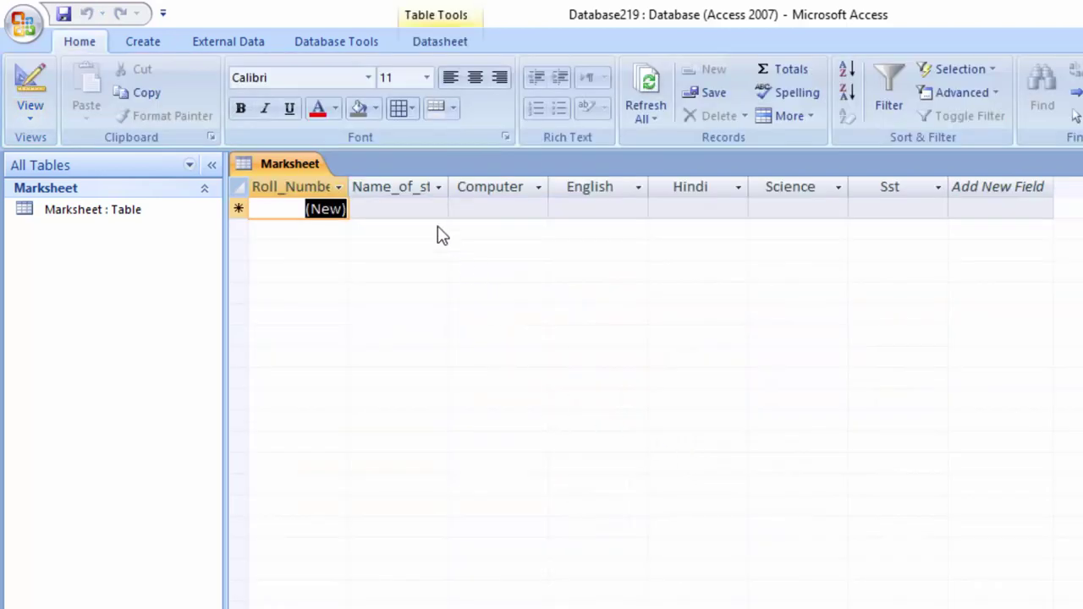
- Widen the Roll_Number and Name_of_student columns so their headings show
{"action": "left_click", "coordinate": [343, 188]}
{"action": "left_click_drag", "start_coordinate": [396, 222], "coordinate": [404, 235]}
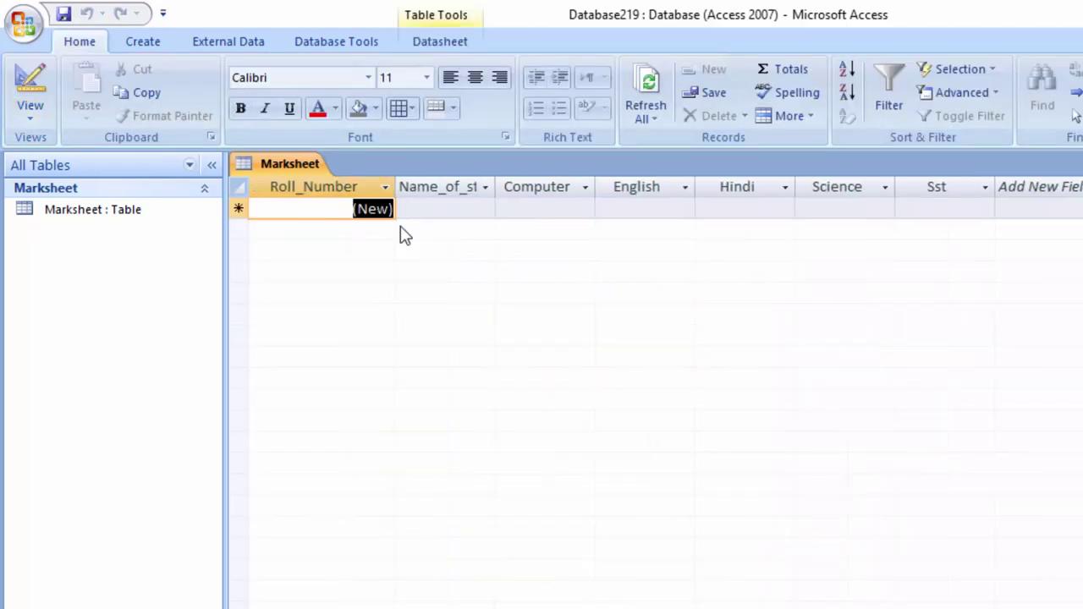
{"action": "left_click", "coordinate": [487, 187]}
{"action": "left_click", "coordinate": [495, 187]}
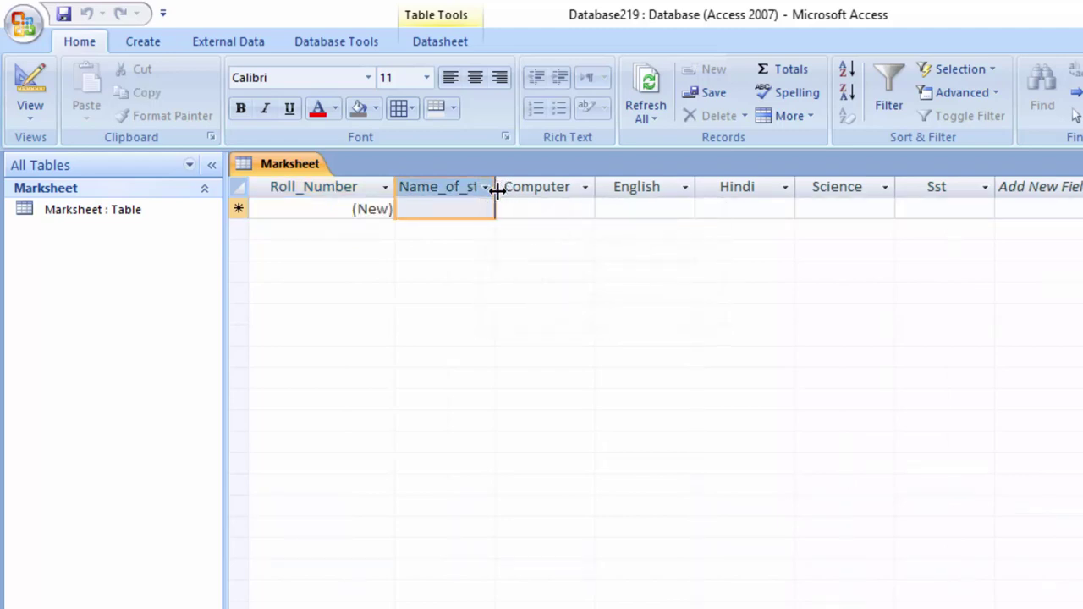
{"action": "left_click_drag", "start_coordinate": [495, 187], "coordinate": [540, 237]}
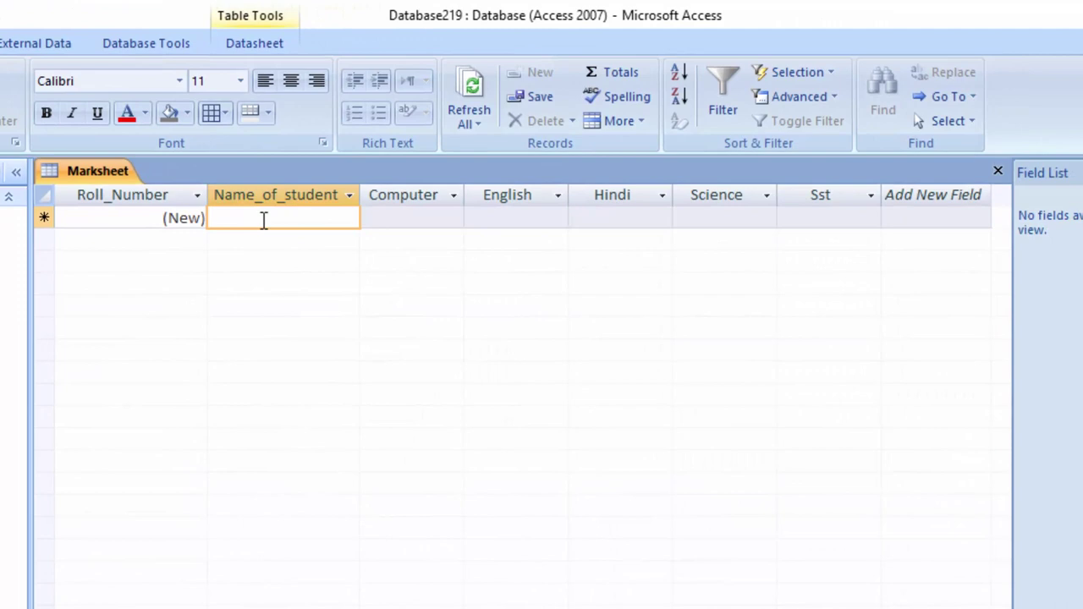
- Enter the first student's name and five subject marks
{"action": "type", "text": "Ram"}
{"action": "key", "text": "Tab"}
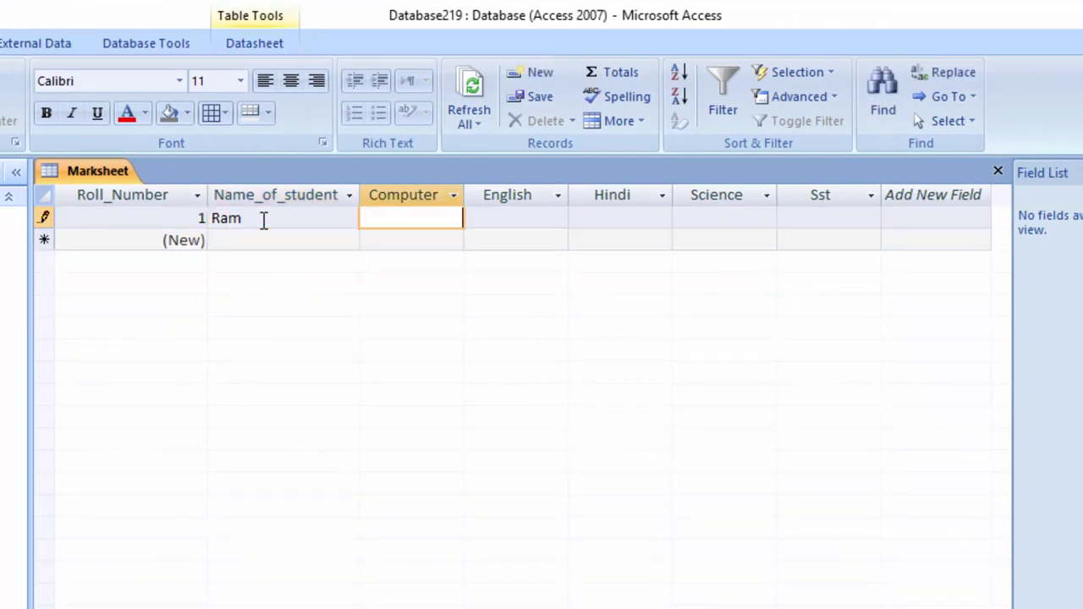
{"action": "type", "text": "56"}
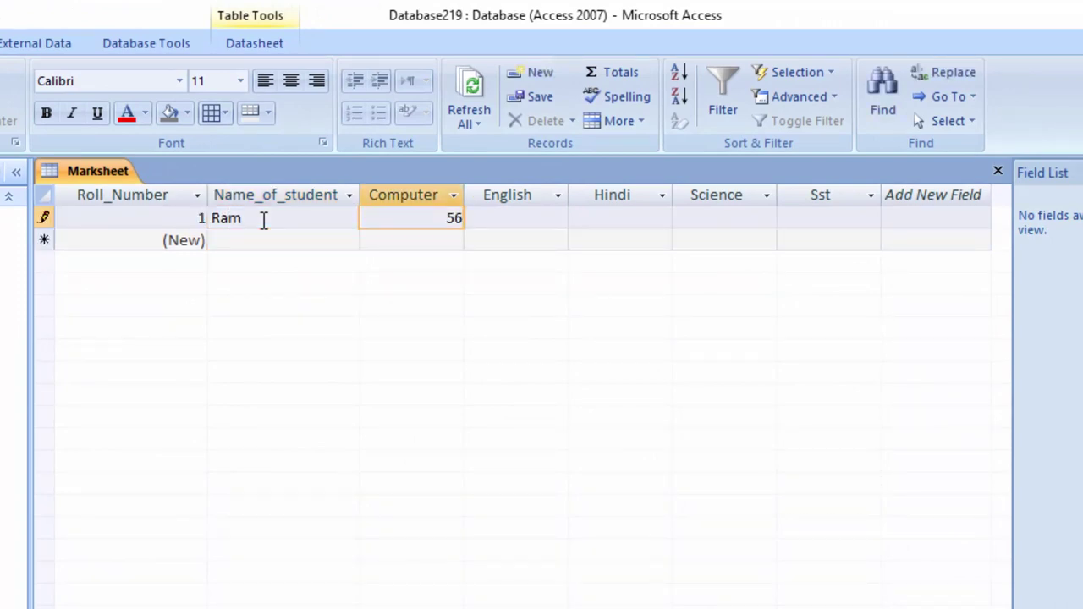
{"action": "key", "text": "Tab"}
{"action": "key", "text": "Tab"}
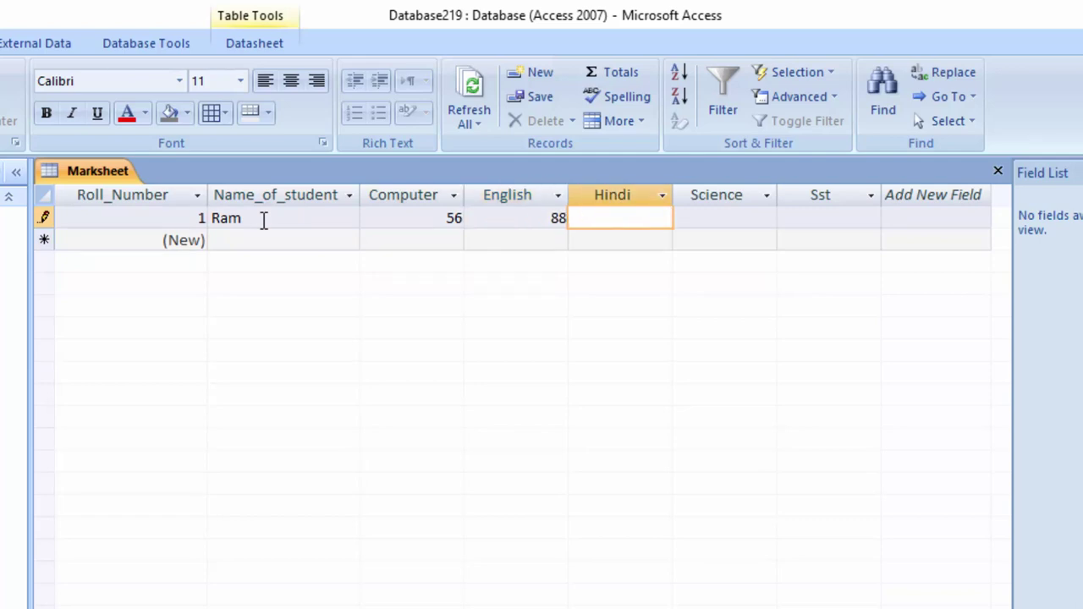
{"action": "type", "text": "77"}
{"action": "key", "text": "Tab"}
{"action": "type", "text": "56"}
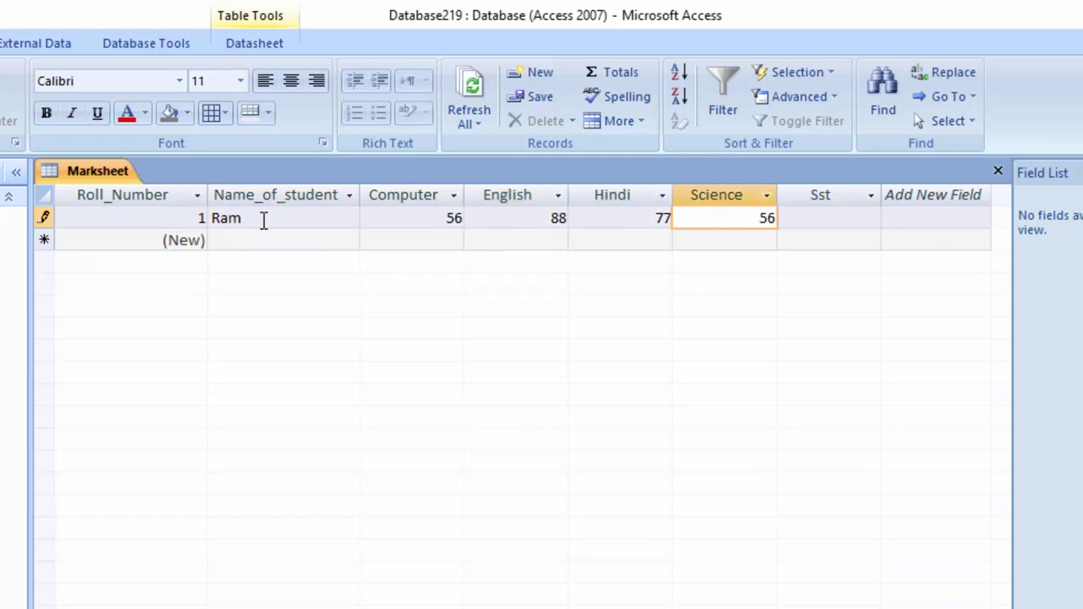
{"action": "key", "text": "Tab"}
{"action": "type", "text": "4"}
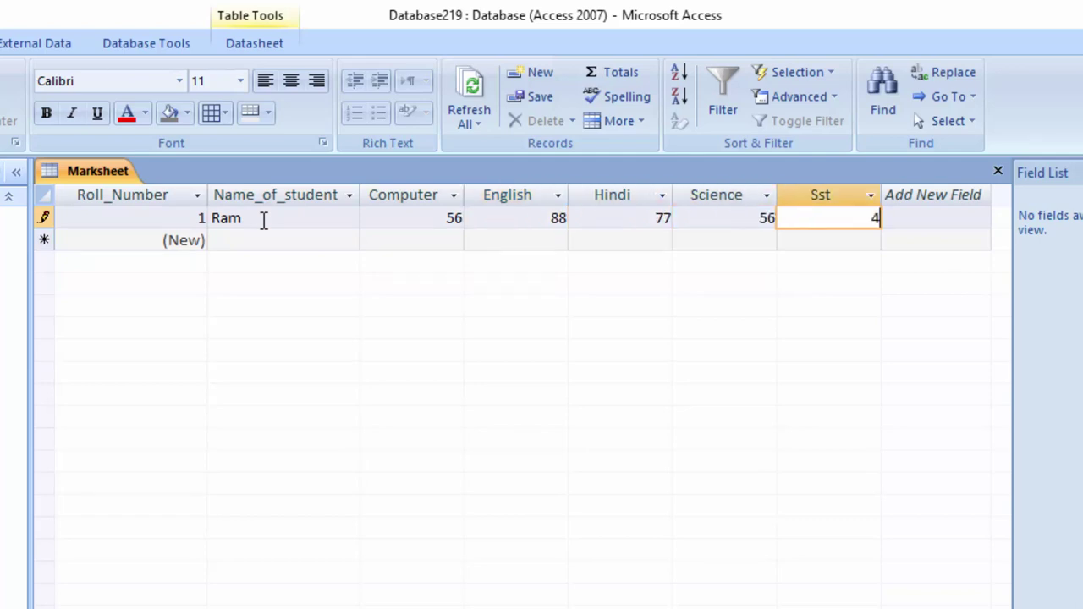
{"action": "type", "text": "5"}
{"action": "key", "text": "Tab"}
{"action": "key", "text": "Tab"}
{"action": "type", "text": "G"}
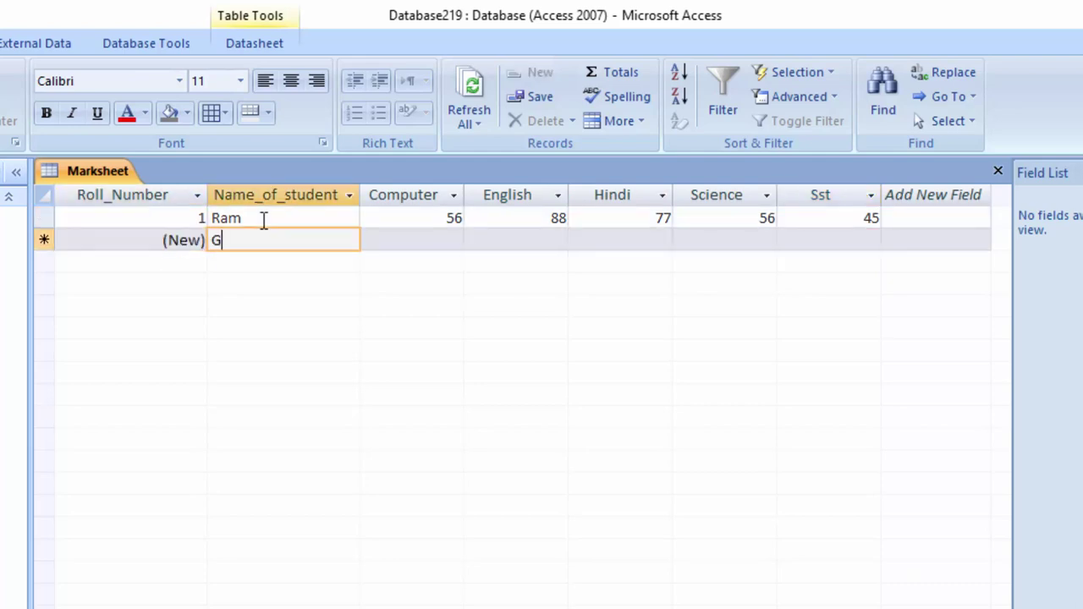
- Enter the second student's name and marks, including 66 and 55
{"action": "type", "text": "aurav"}
{"action": "key", "text": "Tab"}
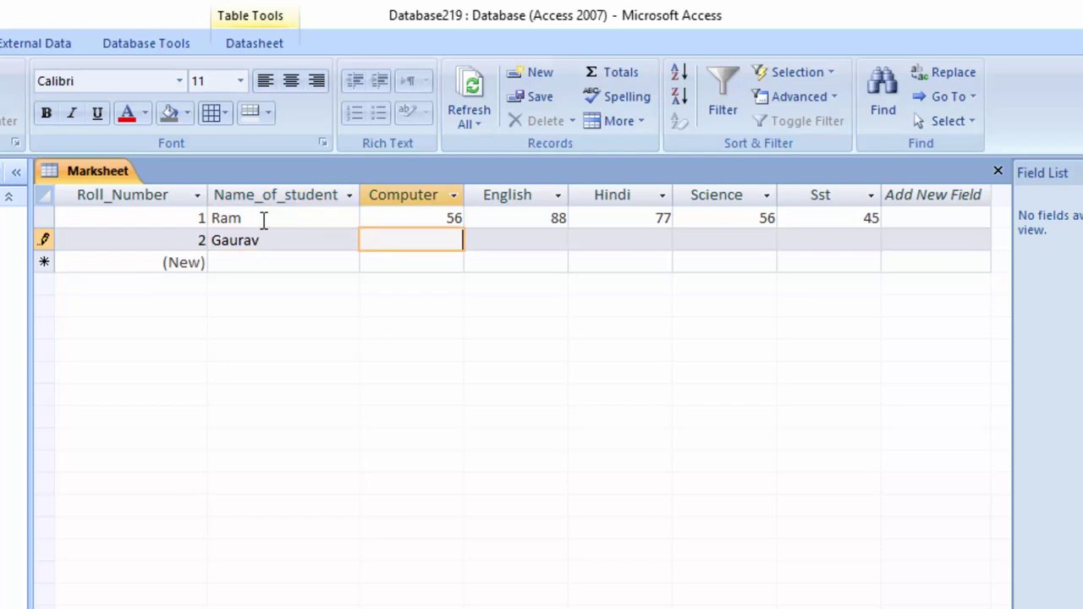
{"action": "type", "text": "66"}
{"action": "key", "text": "Tab"}
{"action": "type", "text": "5"}
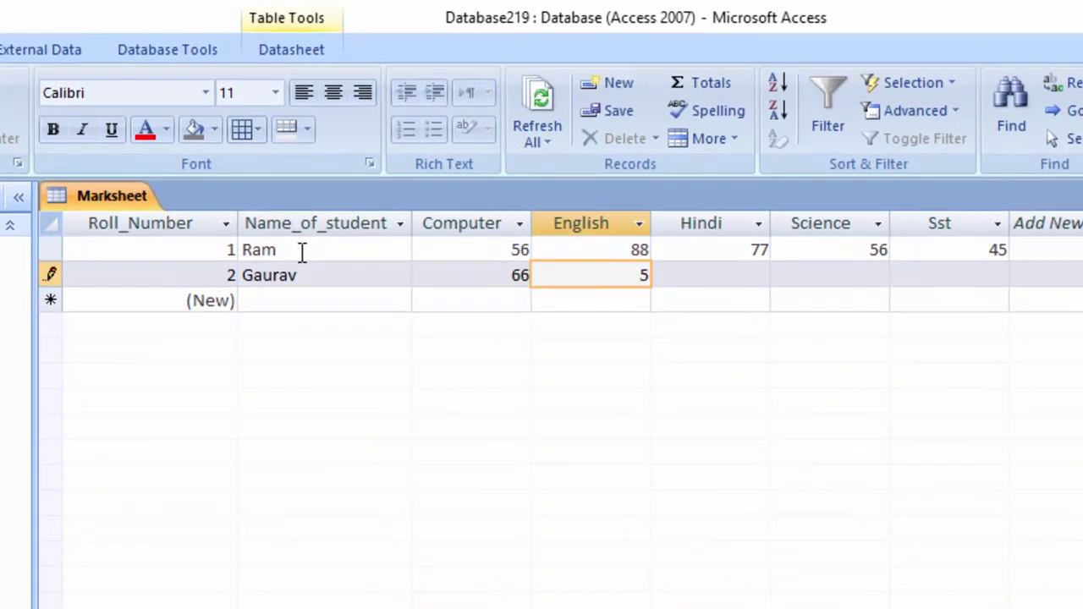
{"action": "type", "text": "5"}
{"action": "key", "text": "Tab"}
{"action": "type", "text": "7"}
{"action": "key", "text": "Tab"}
{"action": "type", "text": "8"}
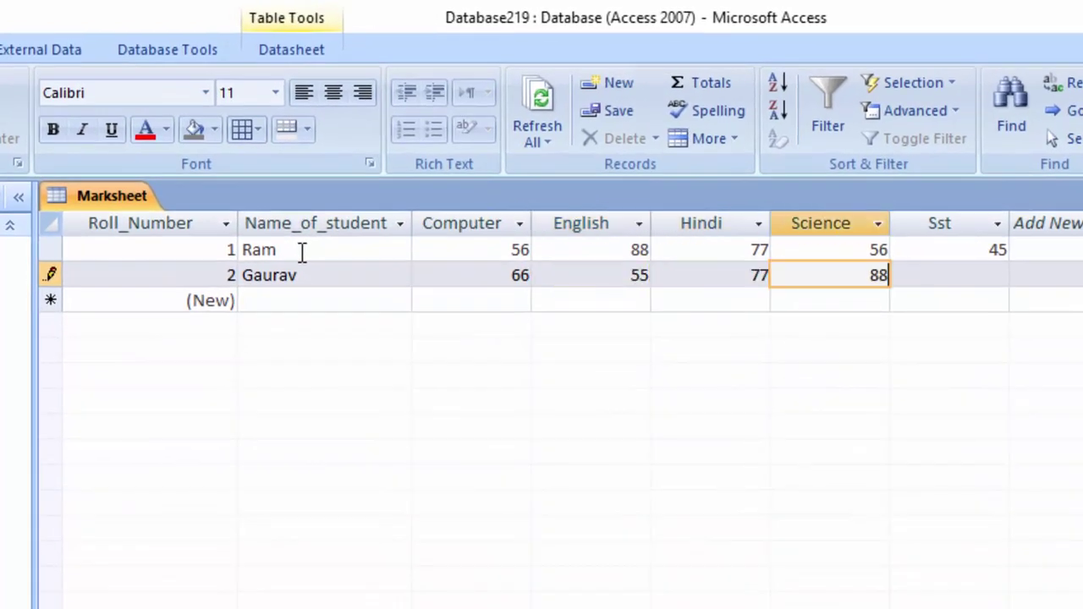
{"action": "key", "text": "Tab"}
{"action": "type", "text": "66"}
{"action": "key", "text": "Tab"}
{"action": "key", "text": "Tab"}
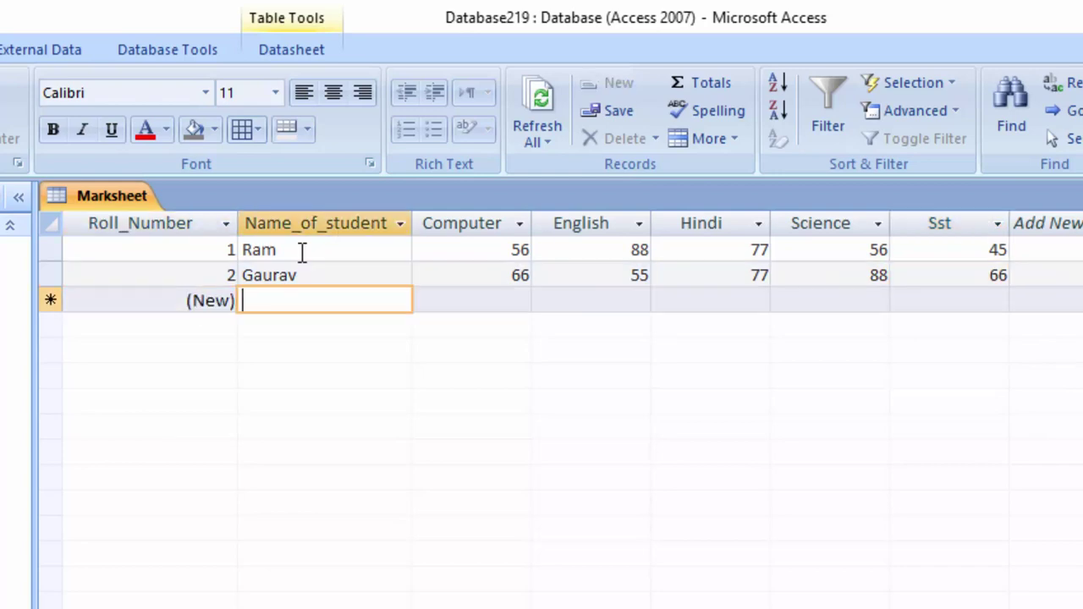
- Enter the third student's name and subject marks
{"action": "type", "text": "Sac"}
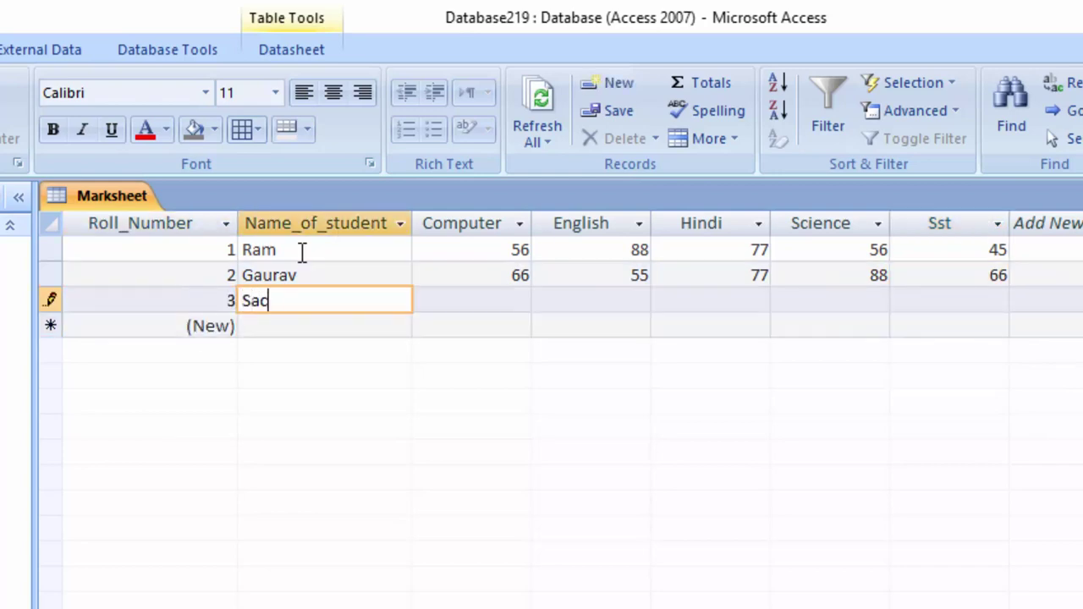
{"action": "type", "text": "hin"}
{"action": "key", "text": "Tab"}
{"action": "type", "text": "7"}
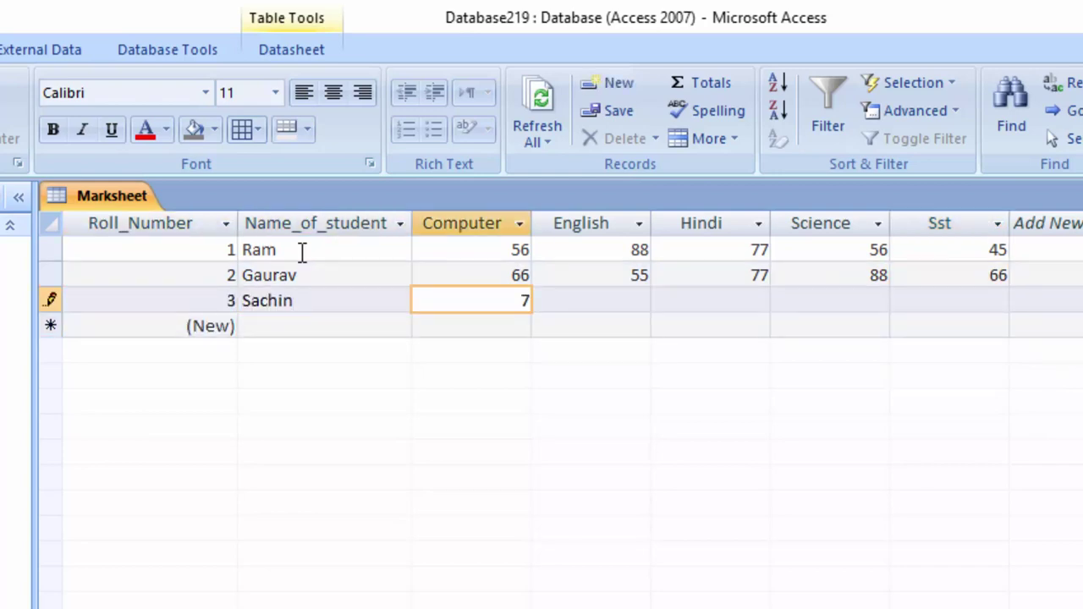
{"action": "type", "text": "8"}
{"action": "key", "text": "Tab"}
{"action": "type", "text": "66"}
{"action": "key", "text": "Tab"}
{"action": "key", "text": "Tab"}
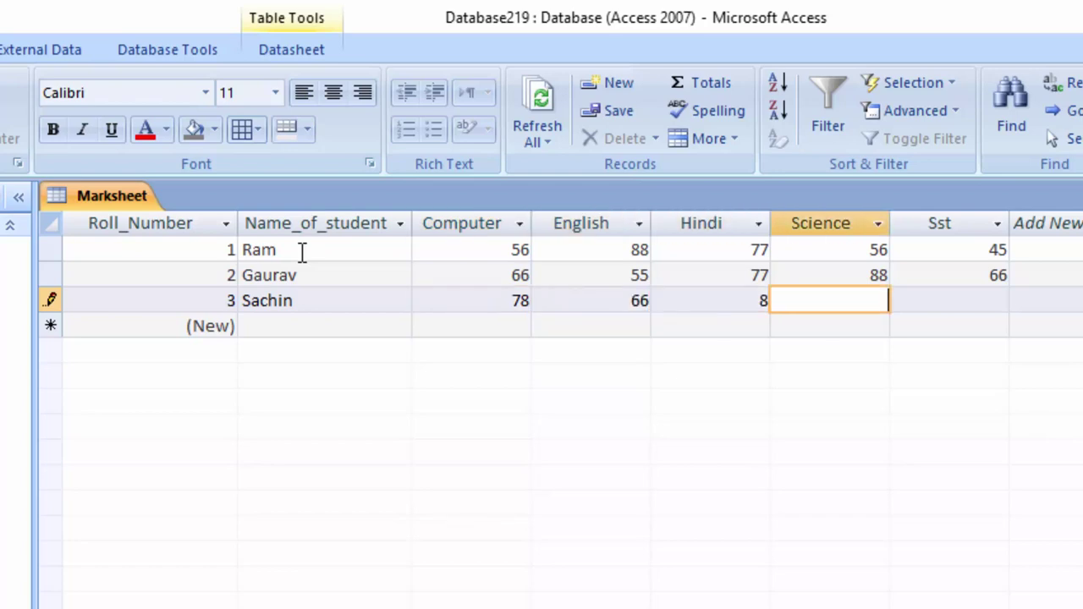
{"action": "type", "text": "88"}
{"action": "key", "text": "Tab"}
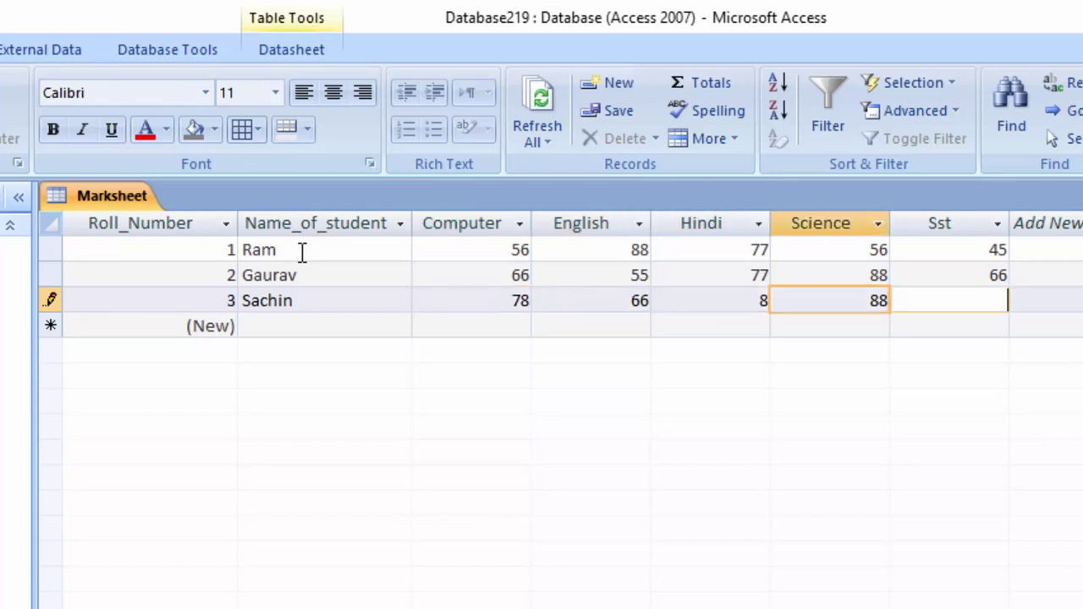
{"action": "type", "text": "5"}
{"action": "key", "text": "Tab"}
{"action": "key", "text": "Tab"}
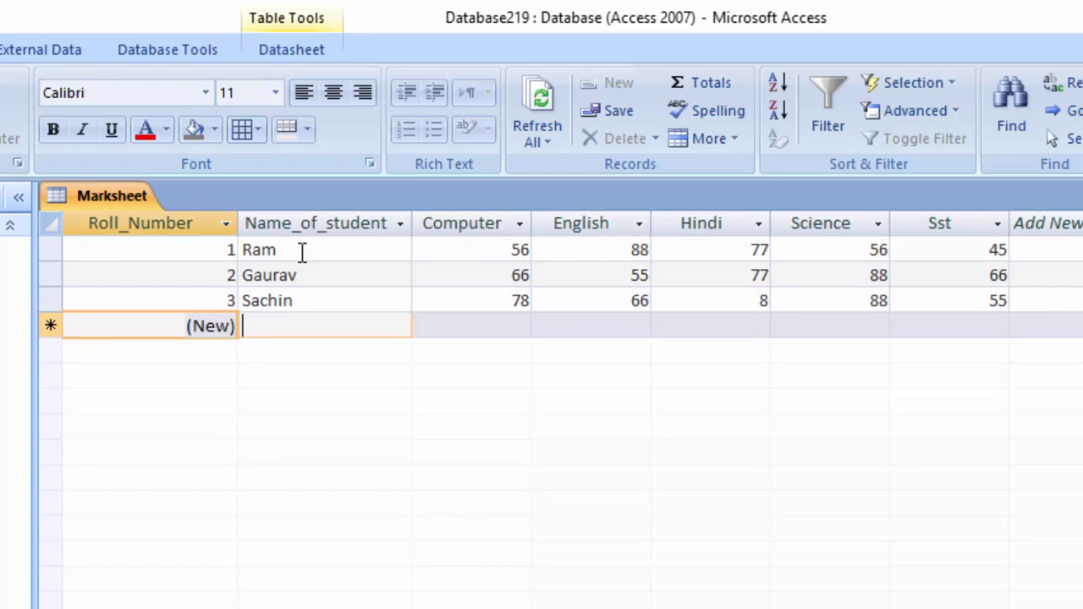
- Enter the fourth student with marks 66, 44, 55, 55 and 45, correcting 444 to 44
{"action": "type", "text": "Ragh"}
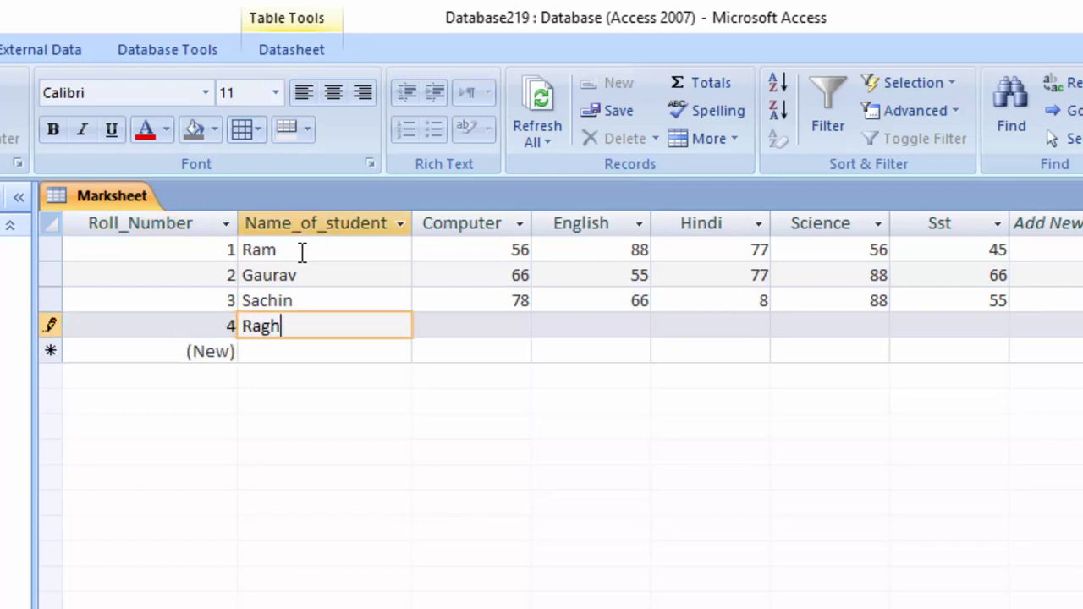
{"action": "type", "text": "av"}
{"action": "key", "text": "Tab"}
{"action": "type", "text": "66"}
{"action": "key", "text": "Tab"}
{"action": "type", "text": "4"}
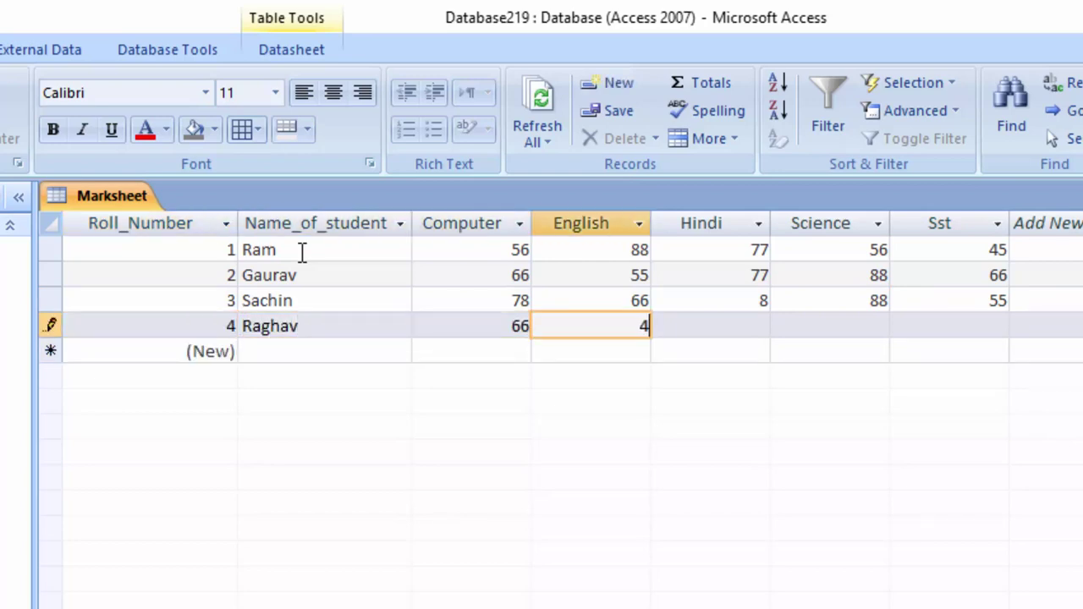
{"action": "type", "text": "4"}
{"action": "key", "text": "Tab"}
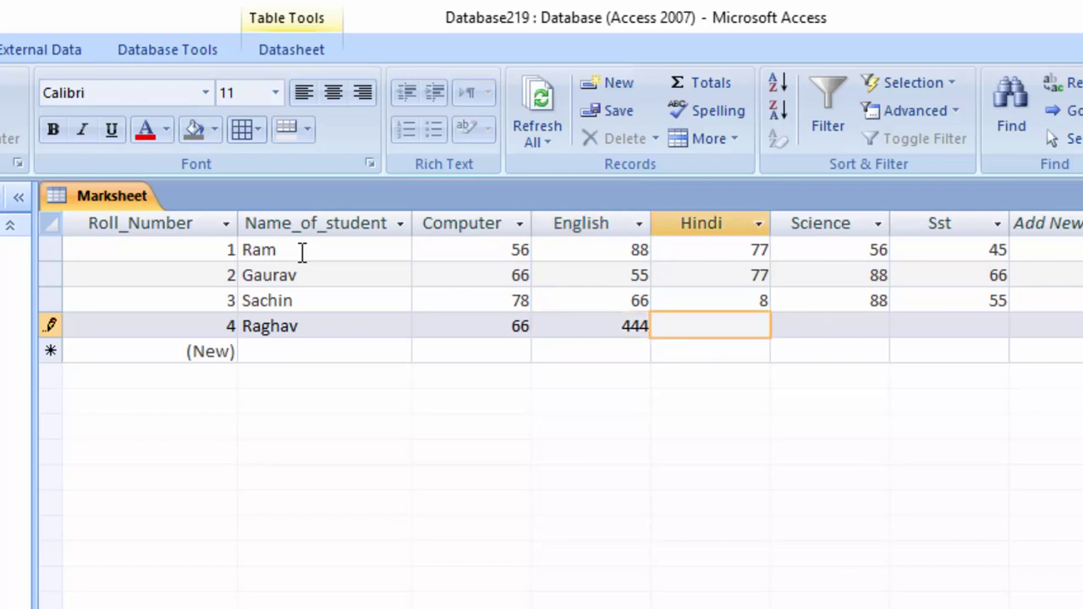
{"action": "left_click_drag", "start_coordinate": [602, 326], "coordinate": [630, 326]}
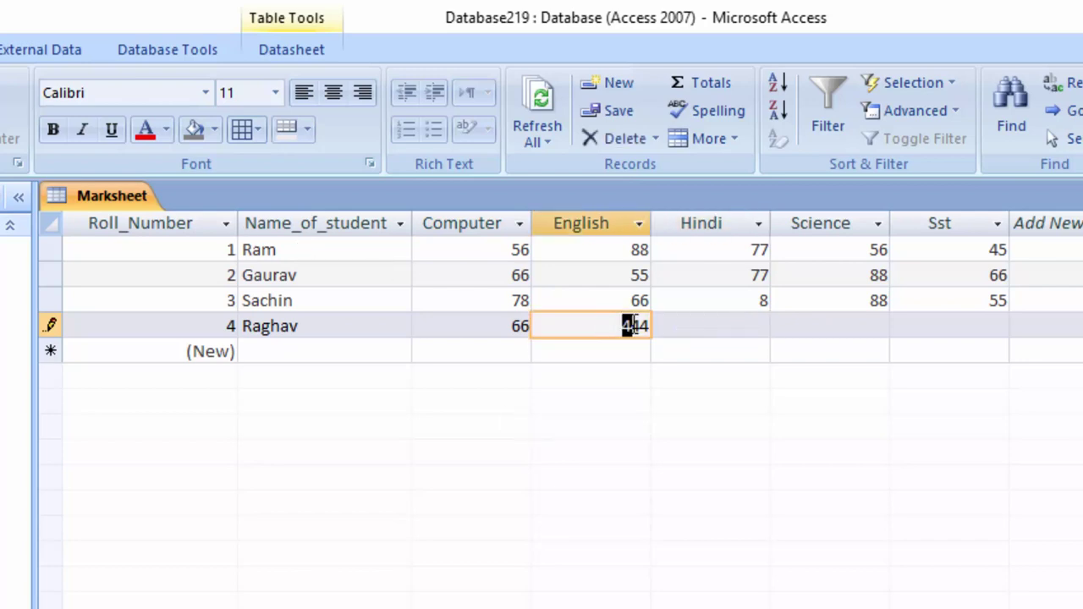
{"action": "key", "text": "Delete"}
{"action": "key", "text": "Tab"}
{"action": "type", "text": "5"}
{"action": "key", "text": "Tab"}
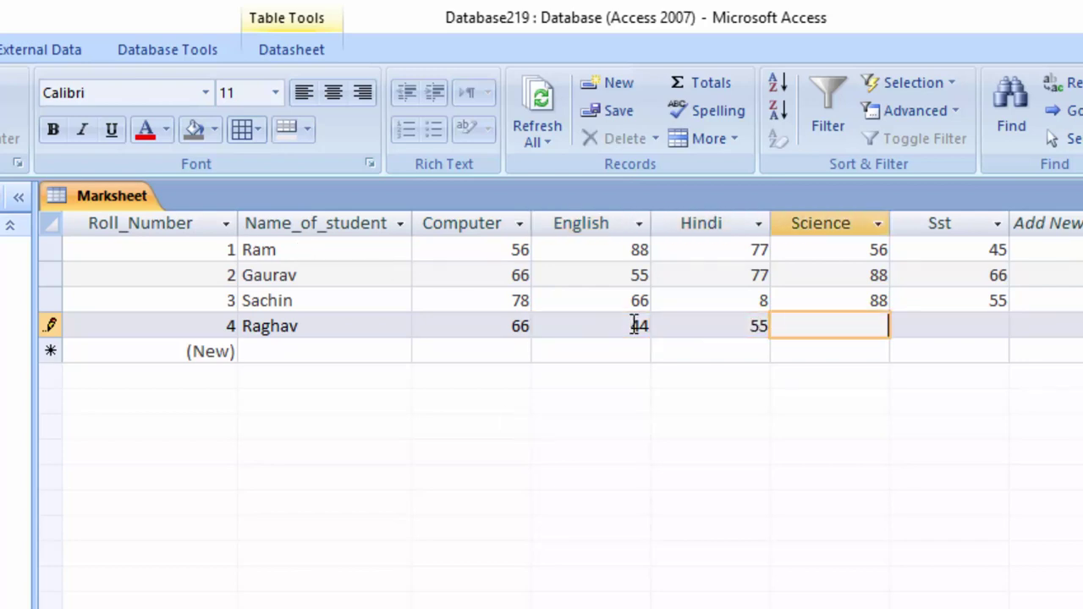
{"action": "type", "text": "55"}
{"action": "key", "text": "Tab"}
{"action": "type", "text": "5"}
{"action": "key", "text": "Tab"}
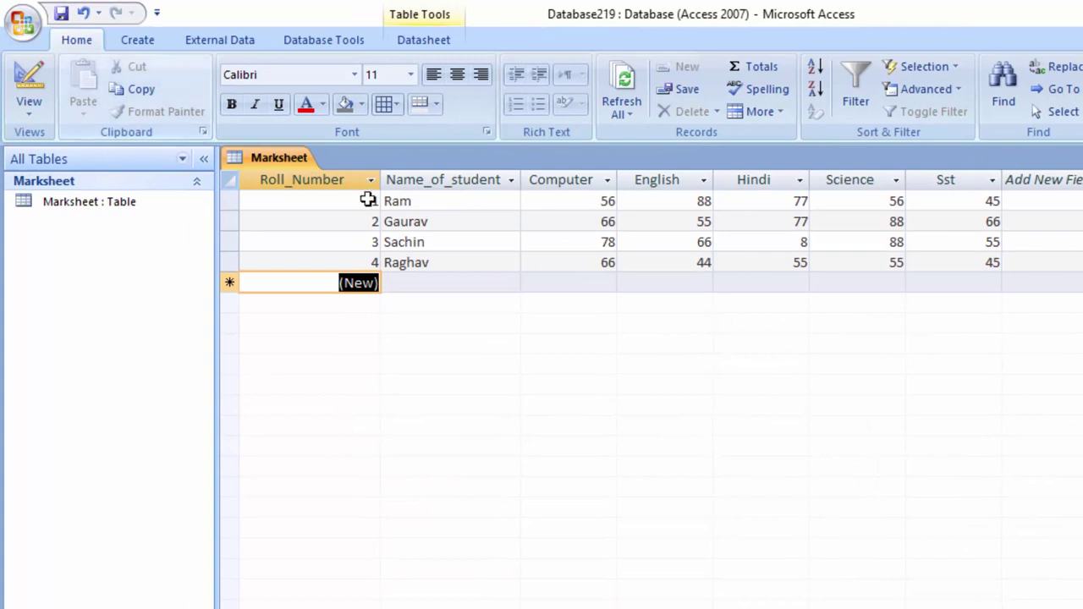
- Close the Marksheet table from its tab's right-click menu
{"action": "right_click", "coordinate": [265, 160]}
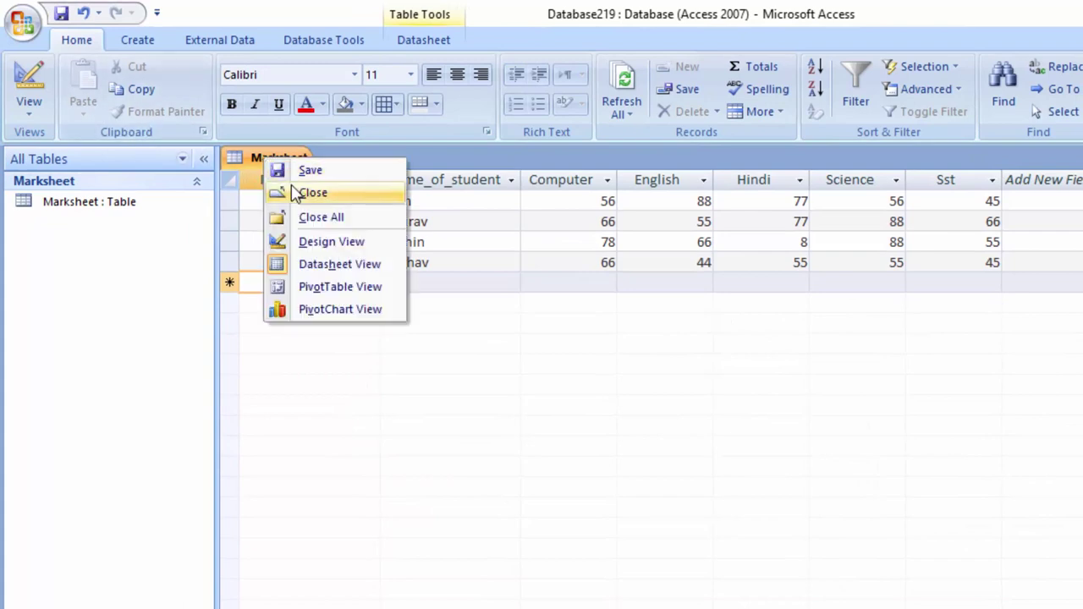
{"action": "left_click", "coordinate": [279, 169]}
{"action": "right_click", "coordinate": [285, 164]}
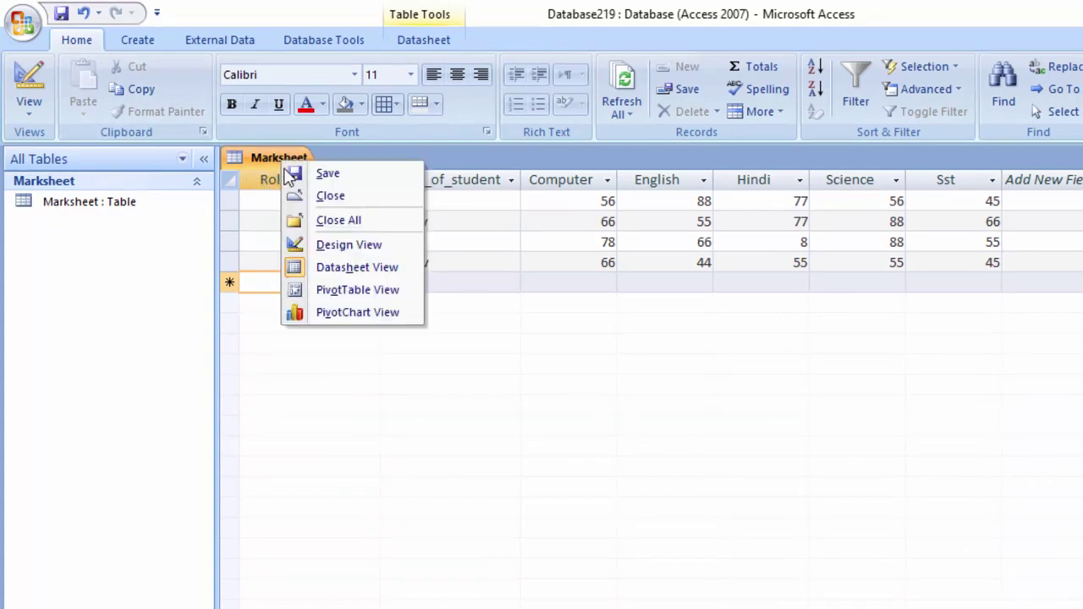
{"action": "left_click", "coordinate": [325, 197]}
- Create a design-view query on Marksheet with all seven fields, Roll_Number through Sst, in the grid
{"action": "left_click", "coordinate": [146, 44]}
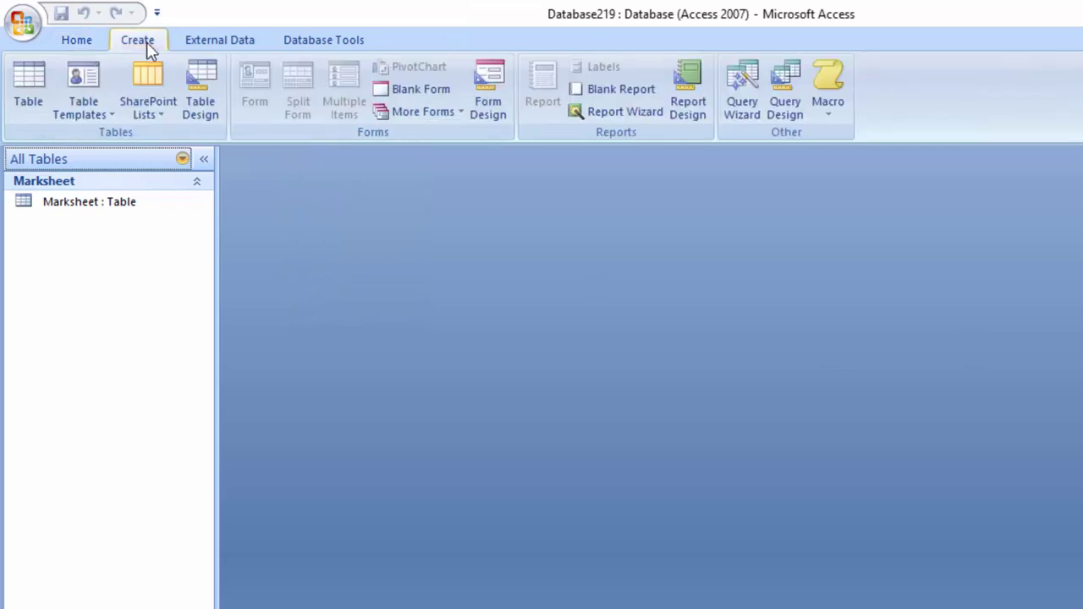
{"action": "left_click", "coordinate": [787, 85]}
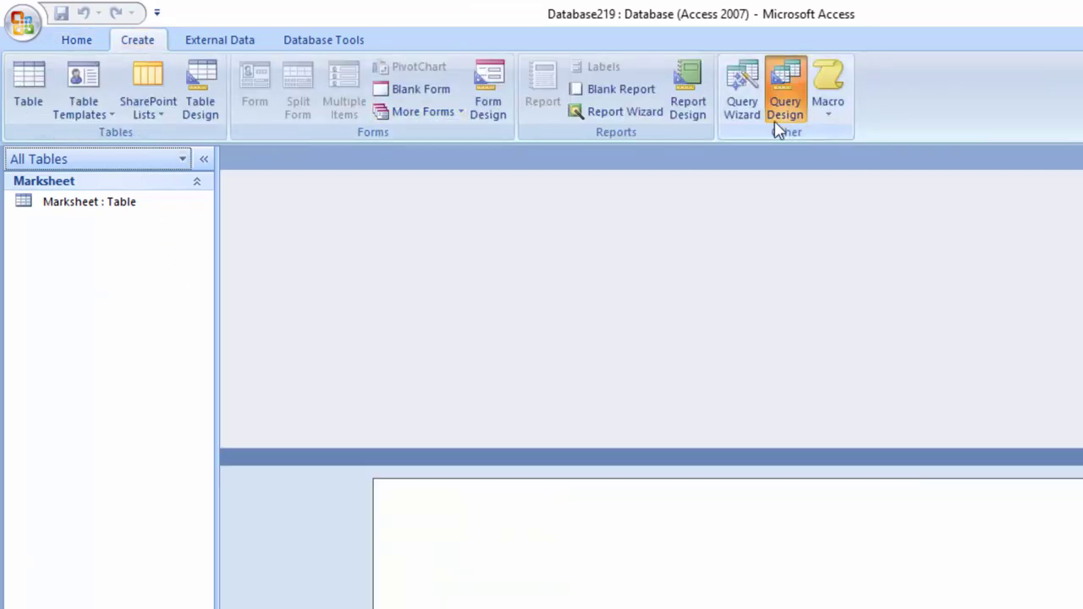
{"action": "left_click_drag", "start_coordinate": [697, 435], "coordinate": [669, 145]}
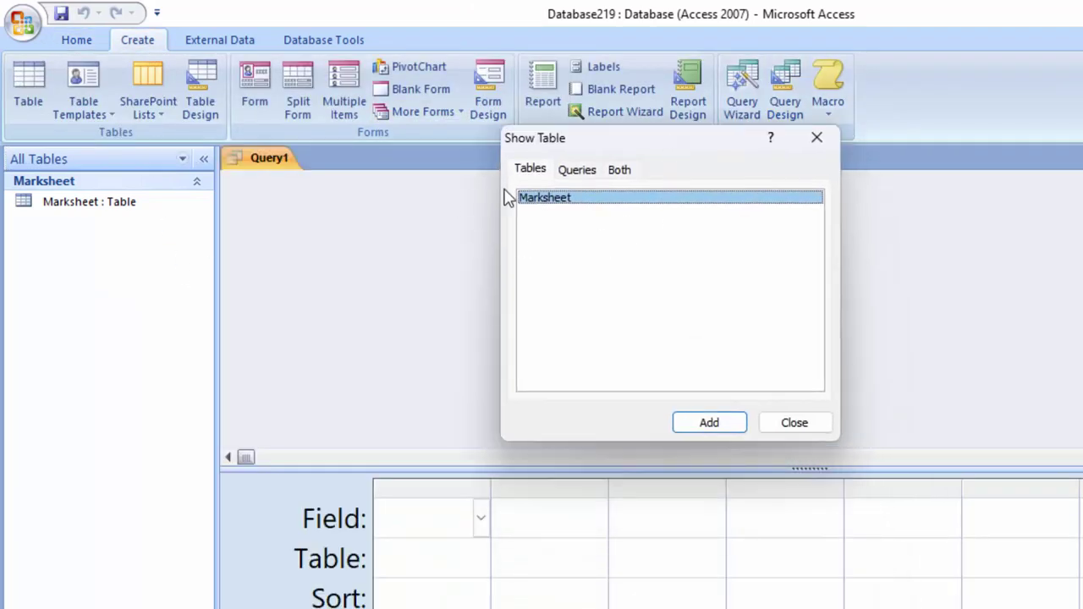
{"action": "left_click", "coordinate": [697, 424]}
{"action": "left_click", "coordinate": [777, 416]}
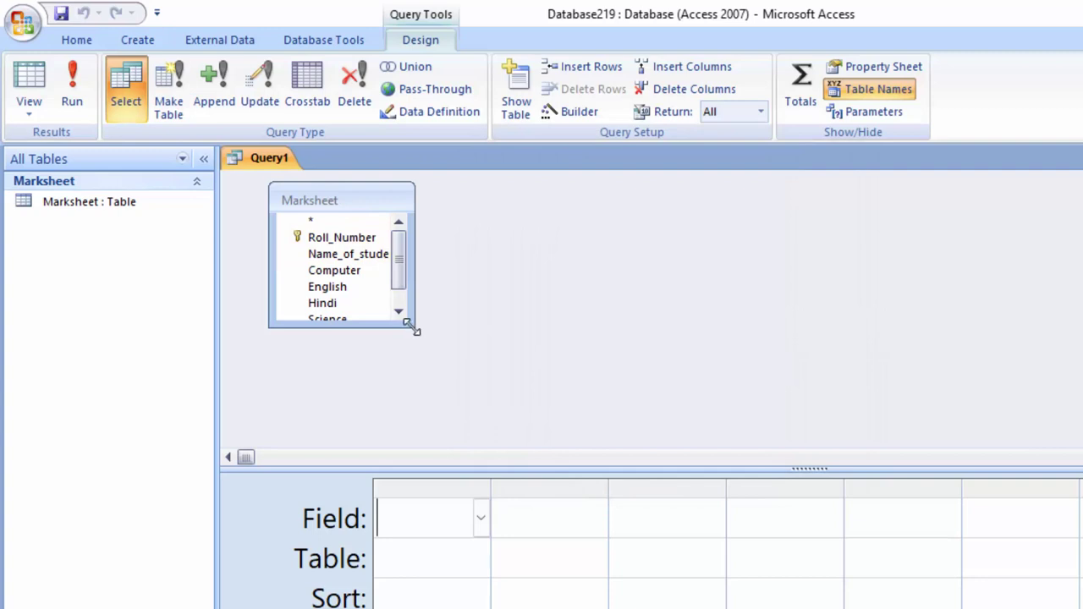
{"action": "left_click_drag", "start_coordinate": [414, 327], "coordinate": [454, 374]}
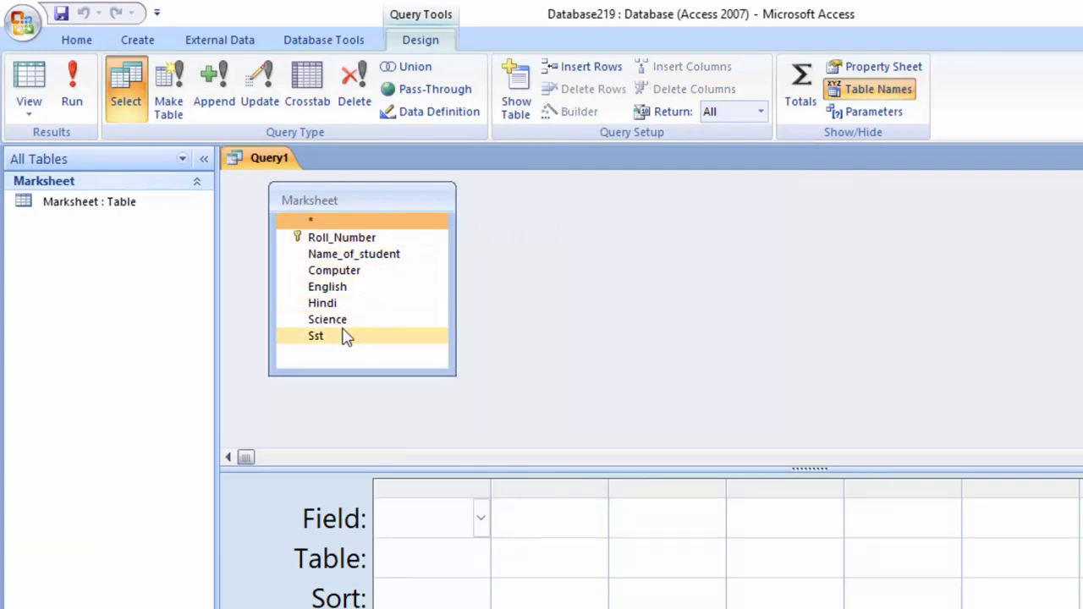
{"action": "double_click", "coordinate": [349, 201]}
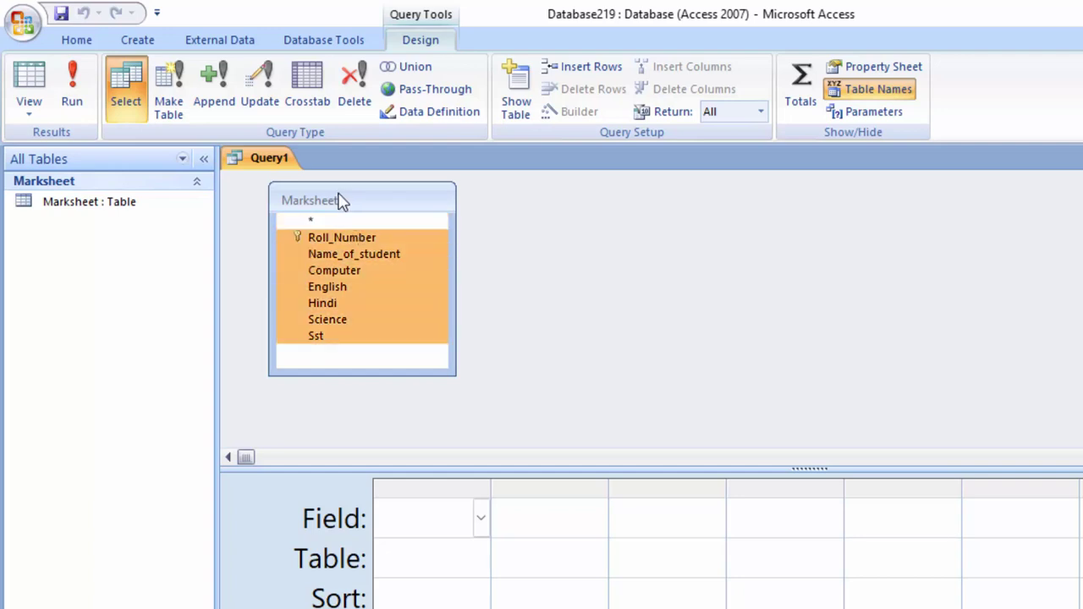
{"action": "left_click_drag", "start_coordinate": [360, 234], "coordinate": [428, 509]}
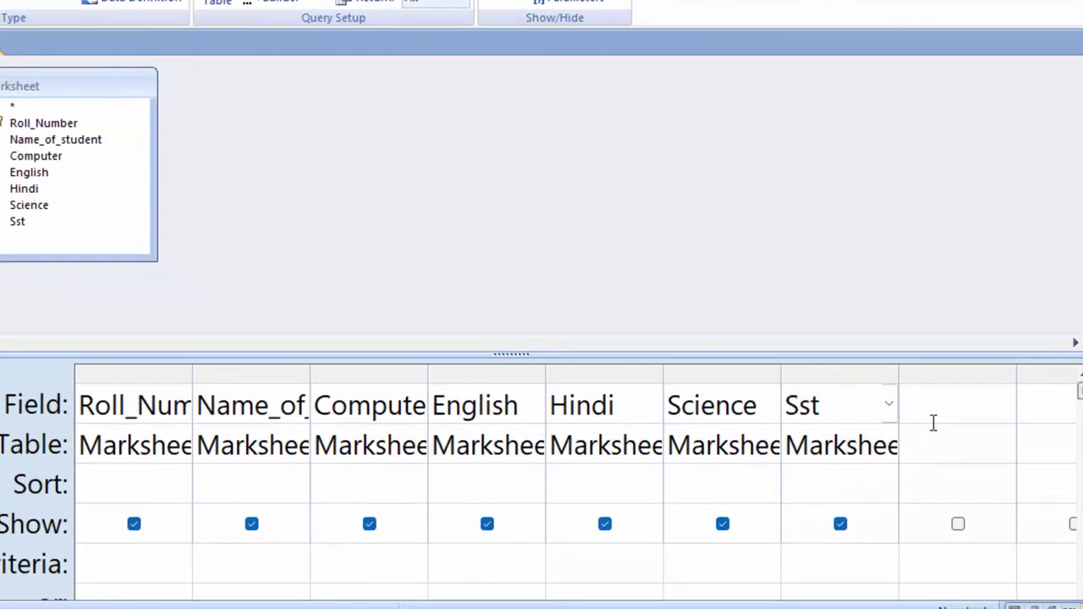
- Start a 'Total:' column after Sst and open its Zoom editor with font size 14
{"action": "left_click", "coordinate": [931, 424]}
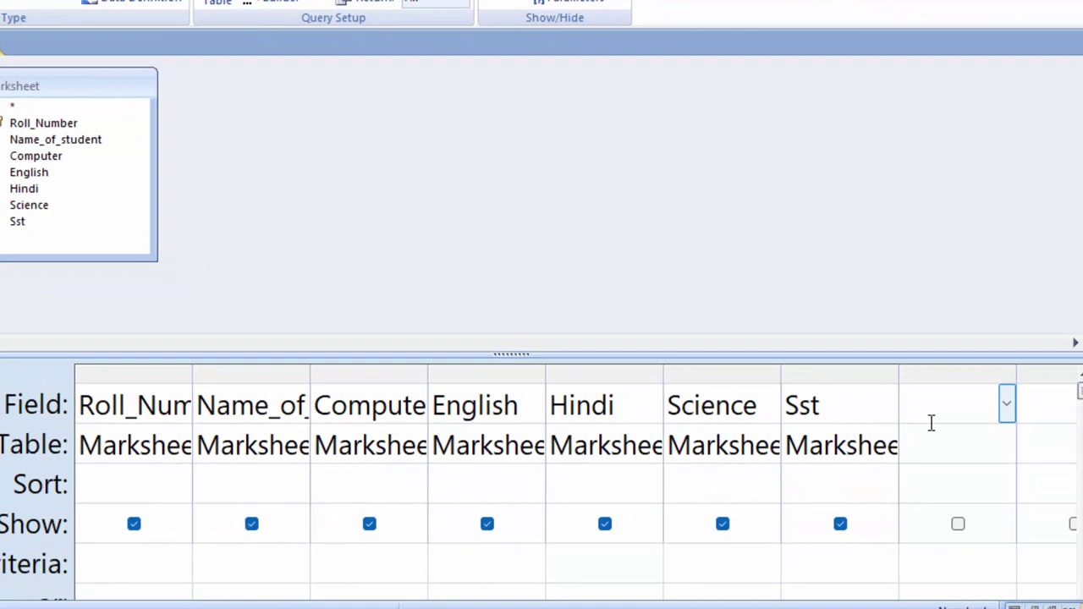
{"action": "type", "text": "Total"}
{"action": "type", "text": ":"}
{"action": "right_click", "coordinate": [974, 408]}
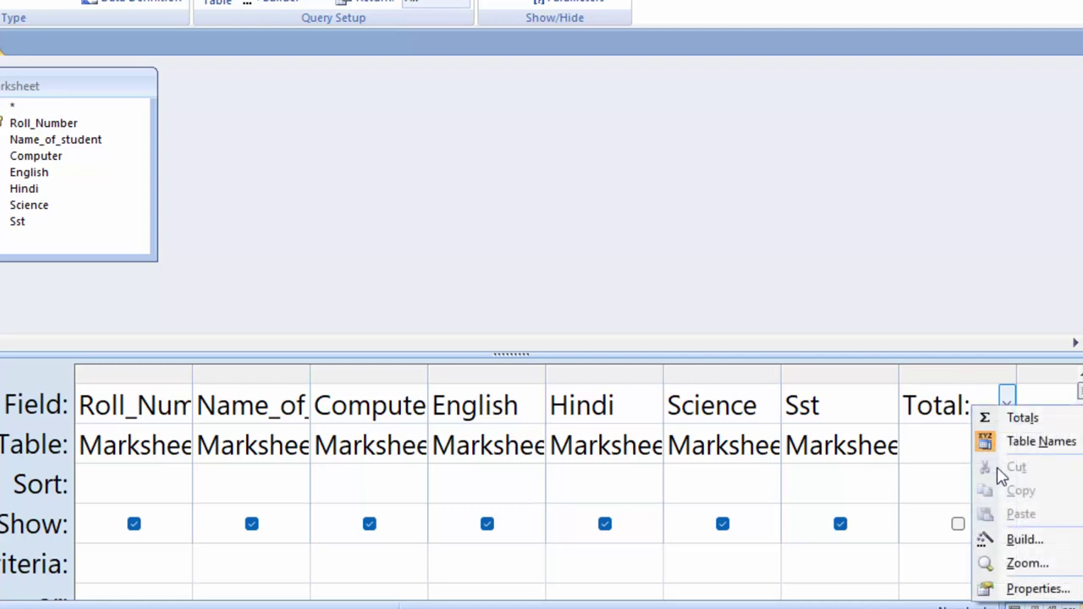
{"action": "left_click", "coordinate": [1039, 564]}
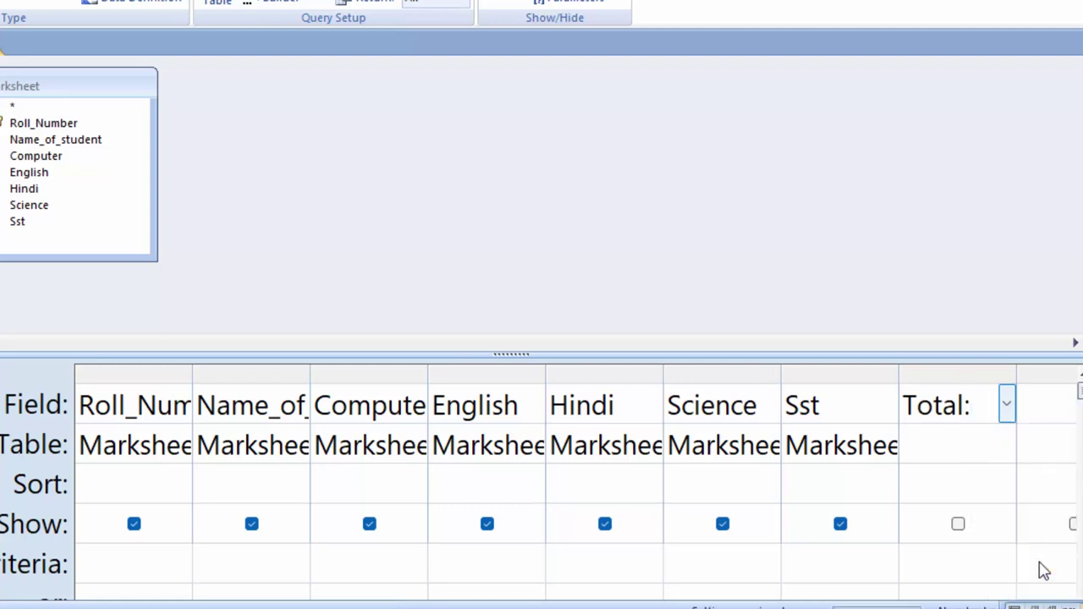
{"action": "left_click", "coordinate": [586, 281]}
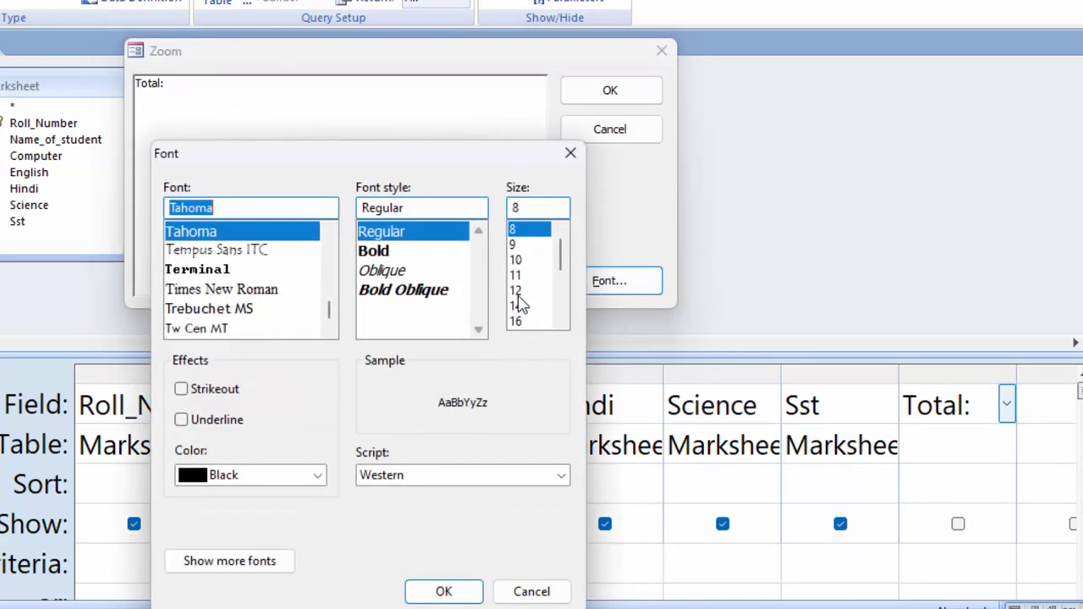
{"action": "left_click", "coordinate": [516, 290]}
{"action": "left_click", "coordinate": [516, 306]}
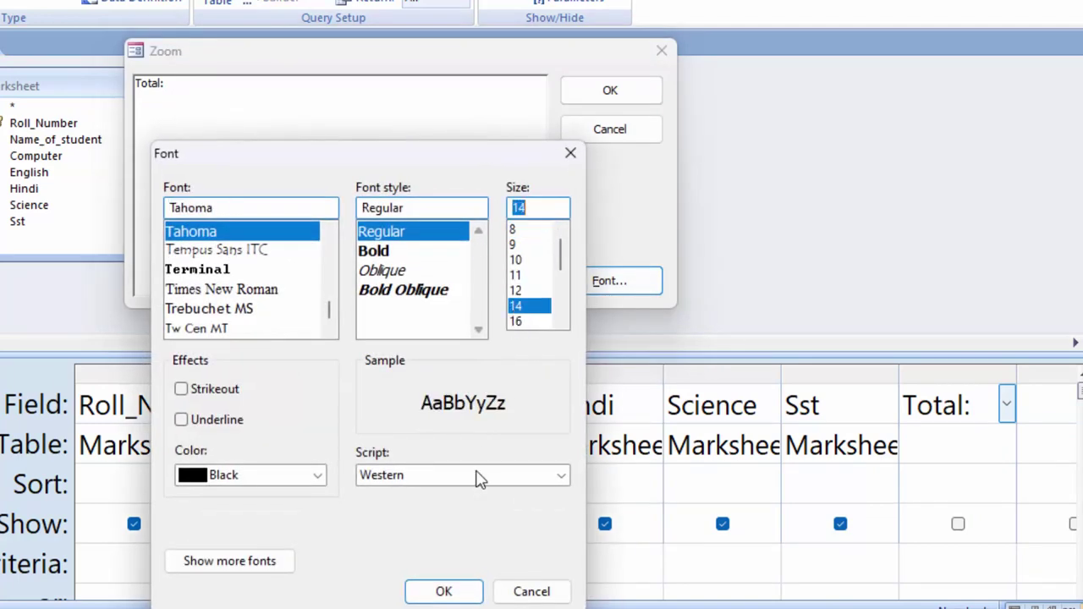
{"action": "left_click", "coordinate": [441, 592]}
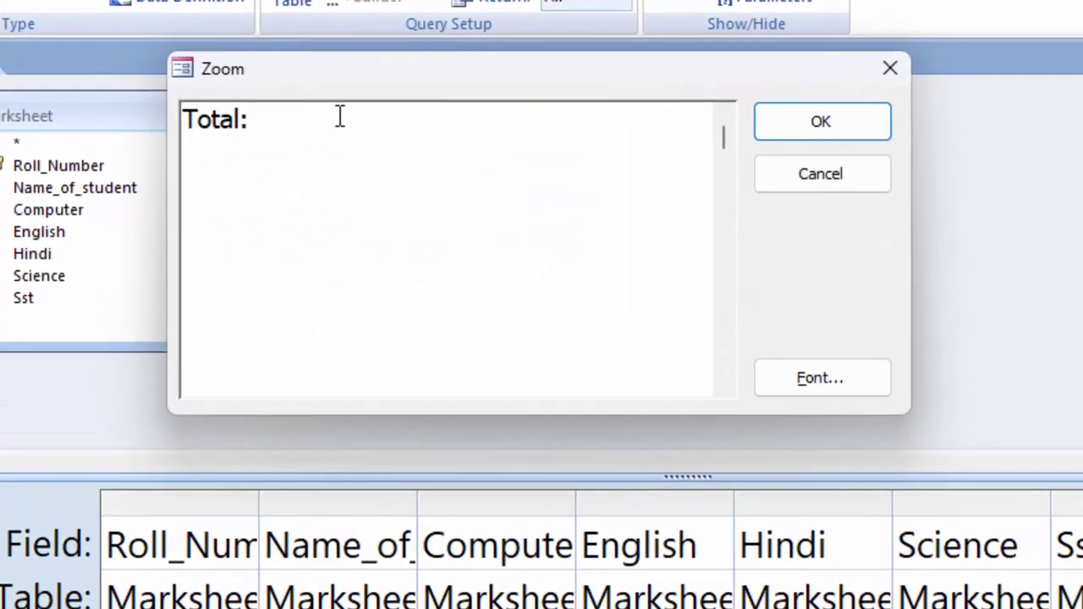
- Enter and correct Total:[Computer]+[English]+[Hindi]+[Science]+[Sst], then confirm it
{"action": "type", "text": "["}
{"action": "type", "text": "C"}
{"action": "type", "text": "omputer"}
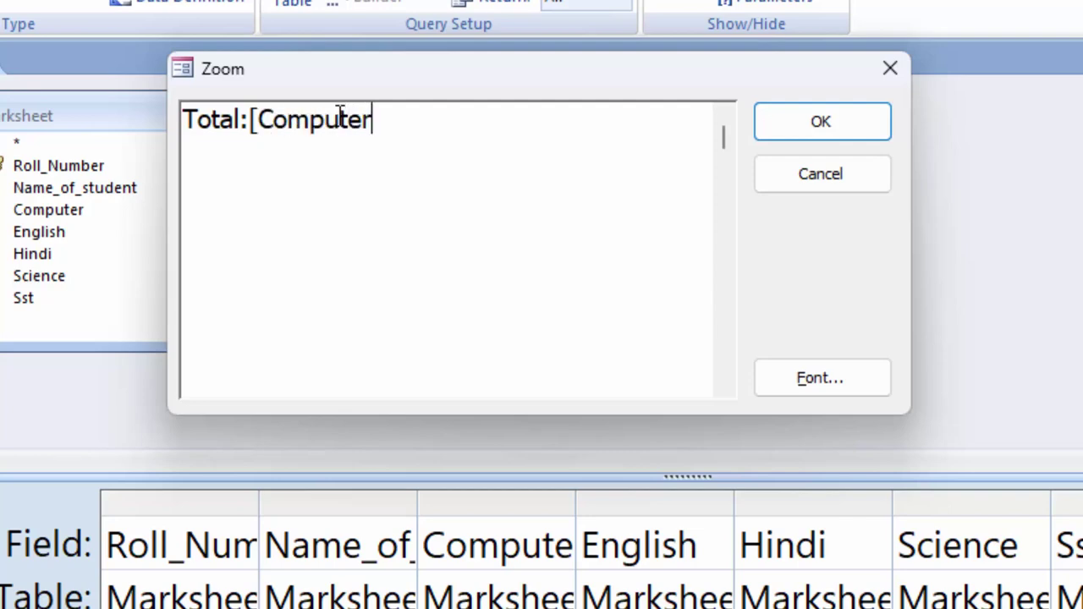
{"action": "type", "text": "]+["}
{"action": "type", "text": "Eng"}
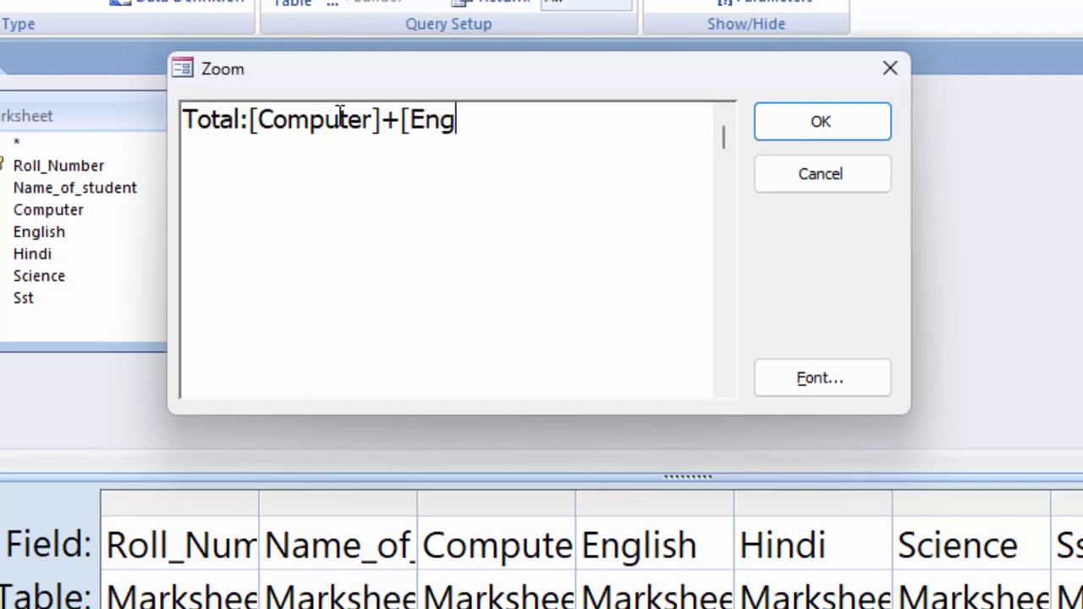
{"action": "type", "text": "lu"}
{"action": "key", "text": "BackSpace"}
{"action": "type", "text": "ia"}
{"action": "key", "text": "BackSpace"}
{"action": "type", "text": "sh"}
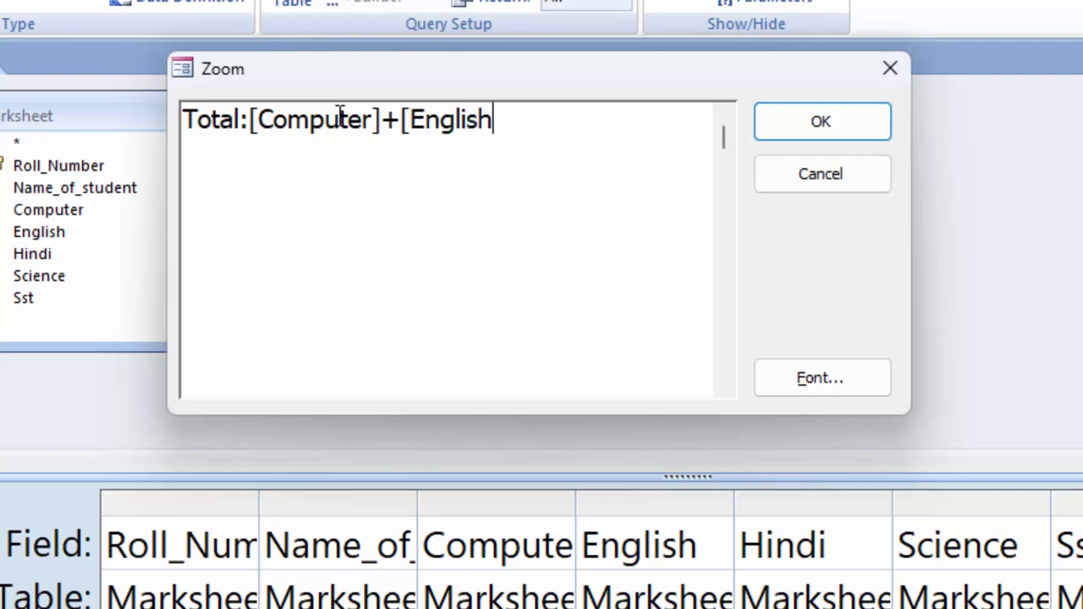
{"action": "type", "text": "]+"}
{"action": "type", "text": "[H"}
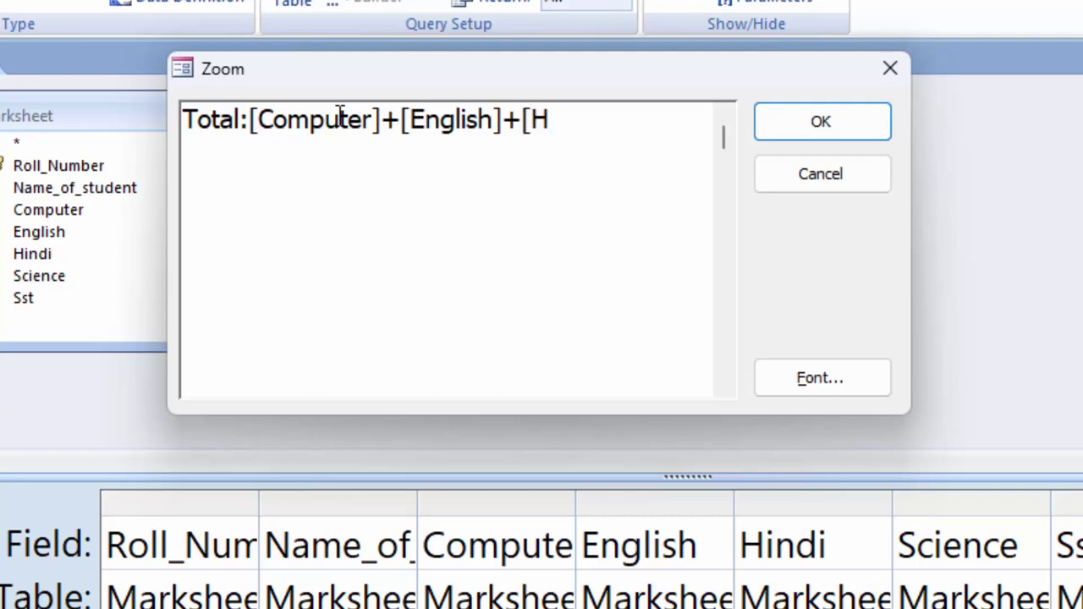
{"action": "type", "text": "indi]+"}
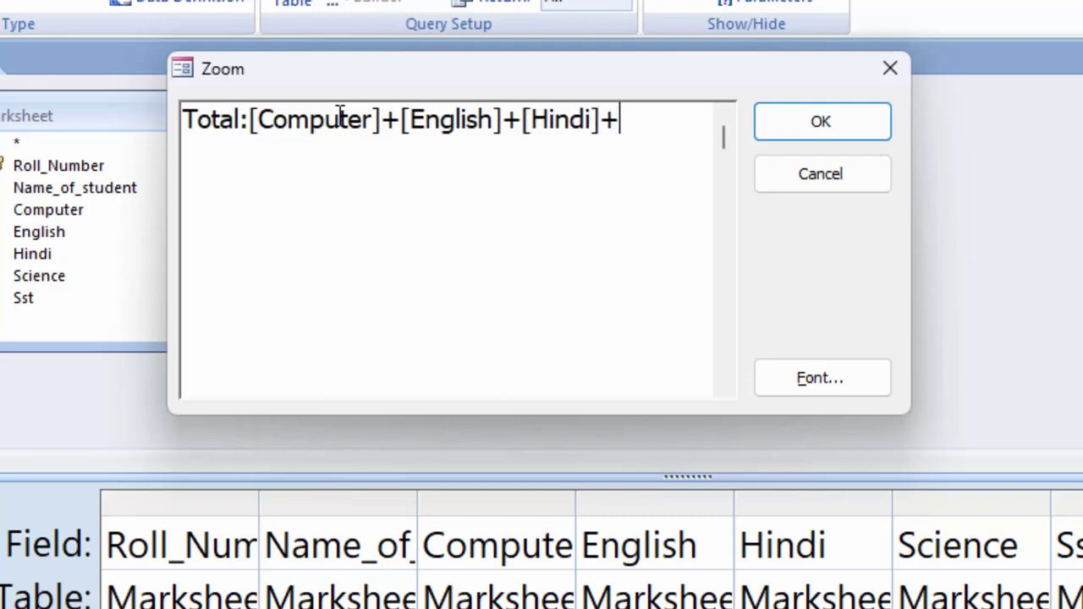
{"action": "type", "text": "[S"}
{"action": "type", "text": "cience"}
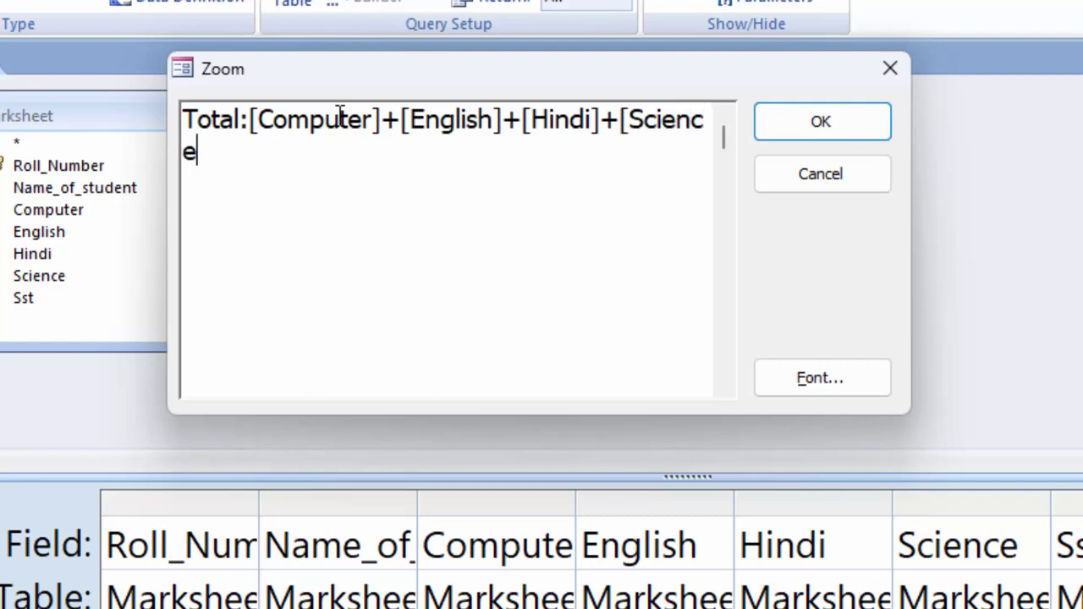
{"action": "type", "text": "]+"}
{"action": "type", "text": "{ss"}
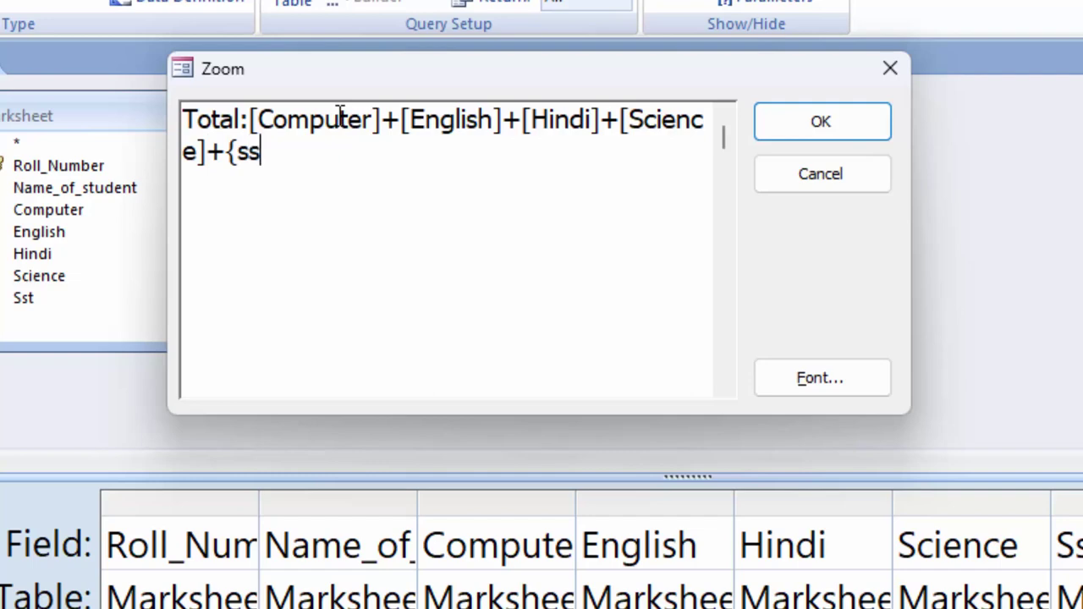
{"action": "type", "text": "t]"}
{"action": "left_click", "coordinate": [239, 152]}
{"action": "key", "text": "BackSpace"}
{"action": "type", "text": "[sst"}
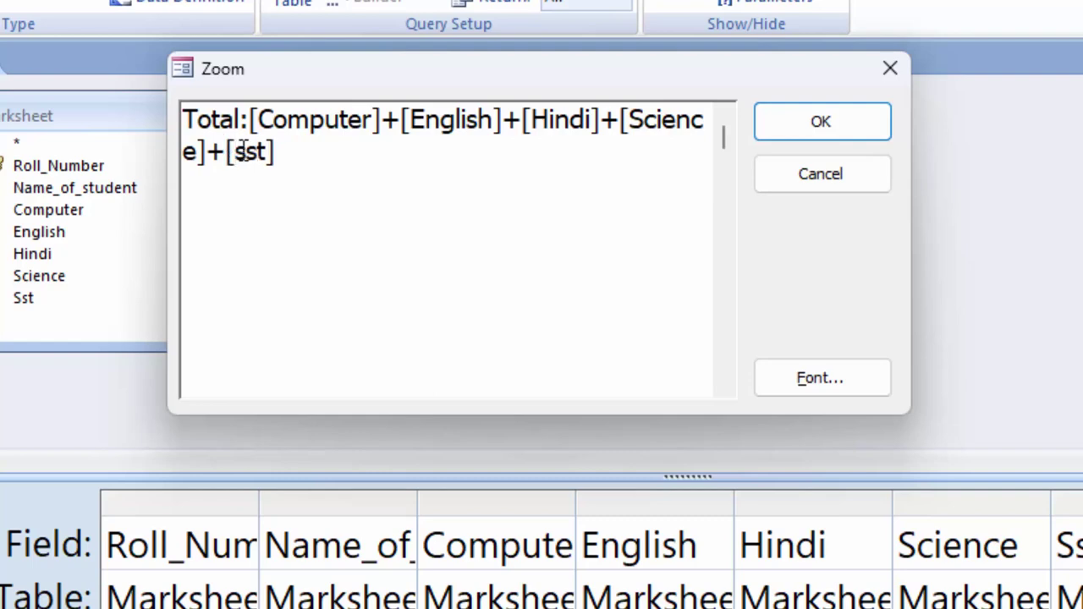
{"action": "left_click", "coordinate": [249, 163]}
{"action": "key", "text": "BackSpace"}
{"action": "type", "text": "S"}
{"action": "left_click", "coordinate": [309, 152]}
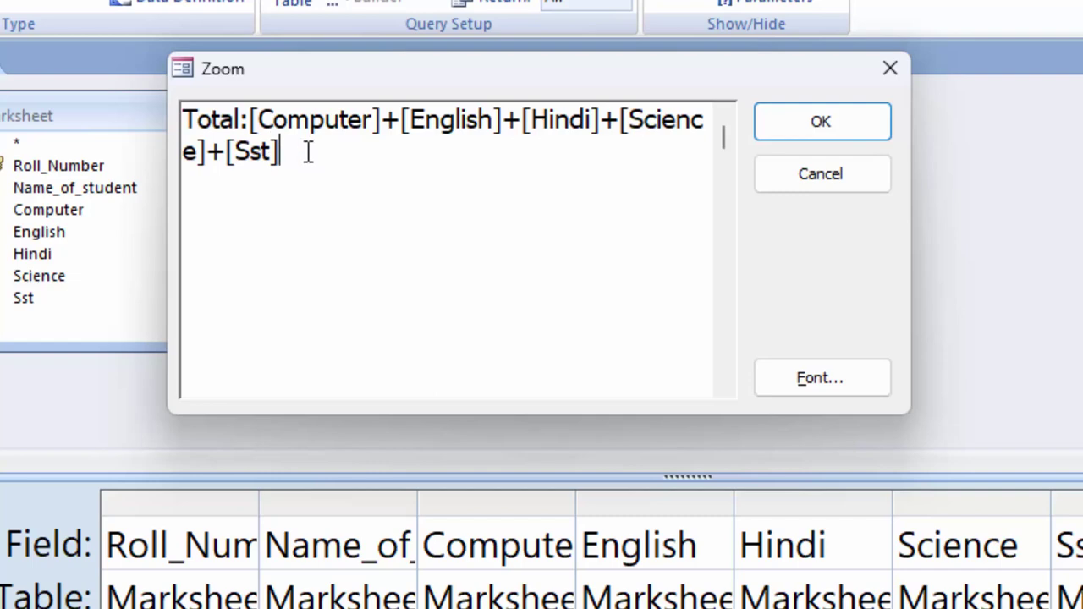
{"action": "left_click", "coordinate": [818, 123]}
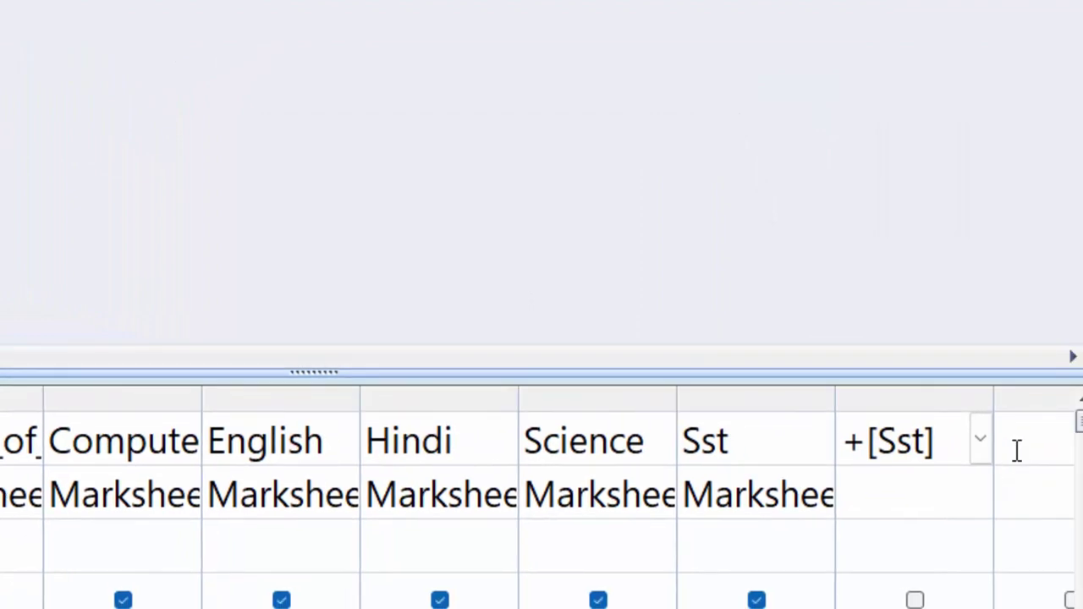
- Enter Average:[Total]/5 in the next column via Zoom, then reopen it to check
{"action": "right_click", "coordinate": [1016, 448]}
{"action": "left_click", "coordinate": [1007, 605]}
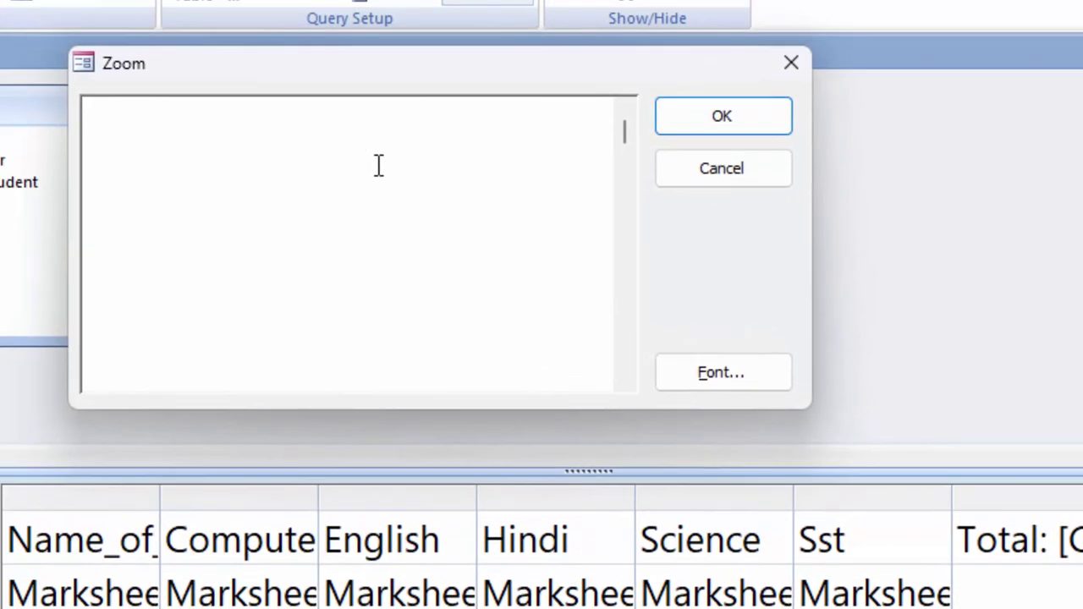
{"action": "type", "text": "Av"}
{"action": "type", "text": "erage:["}
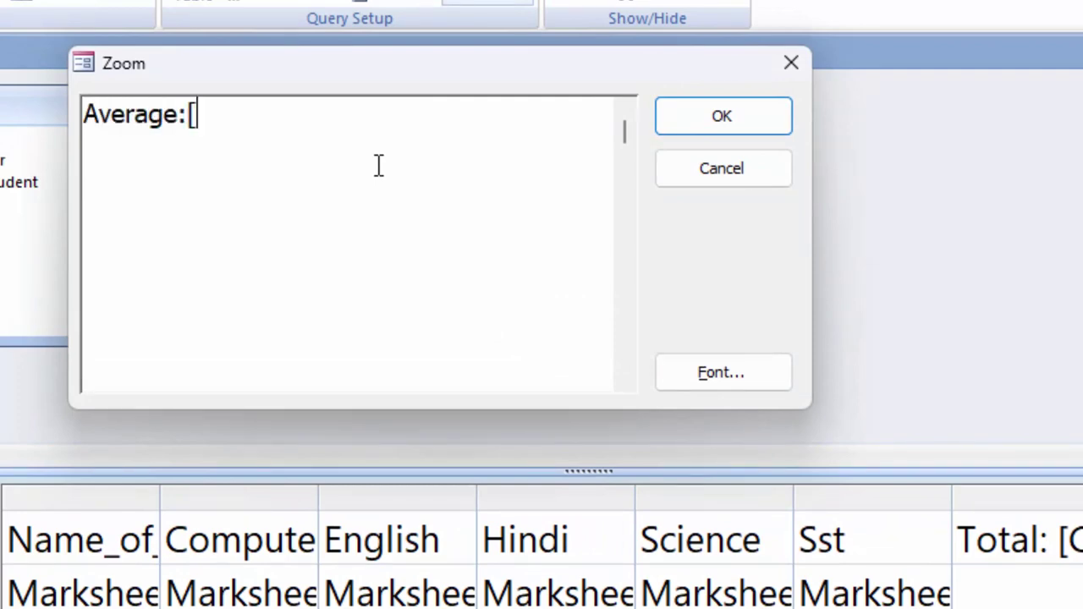
{"action": "type", "text": "T"}
{"action": "type", "text": "otal"}
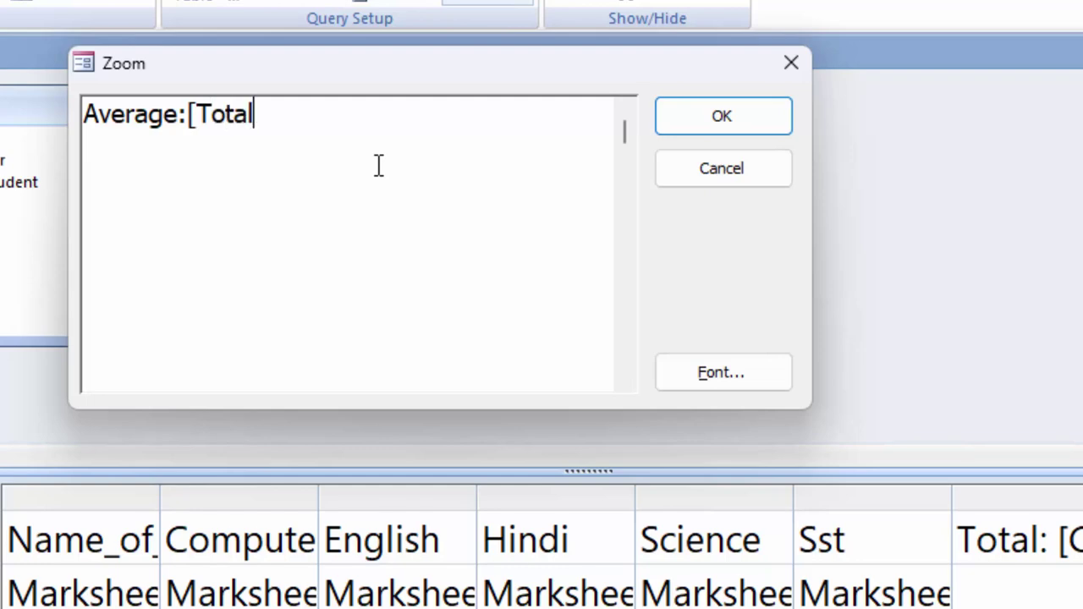
{"action": "type", "text": "]/"}
{"action": "type", "text": "5"}
{"action": "left_click", "coordinate": [715, 120]}
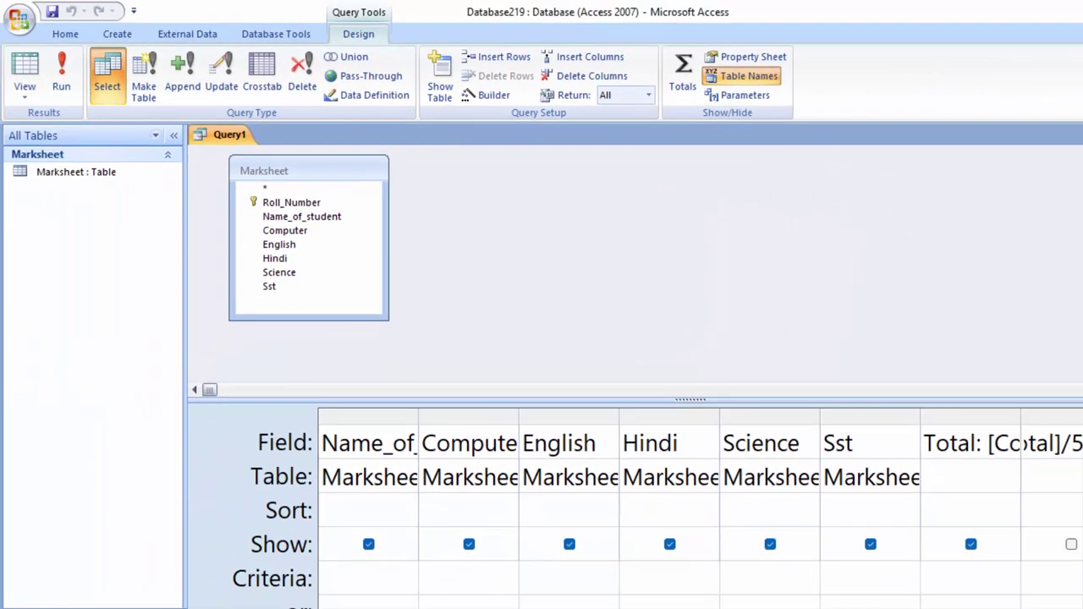
{"action": "key", "text": "shift+F2"}
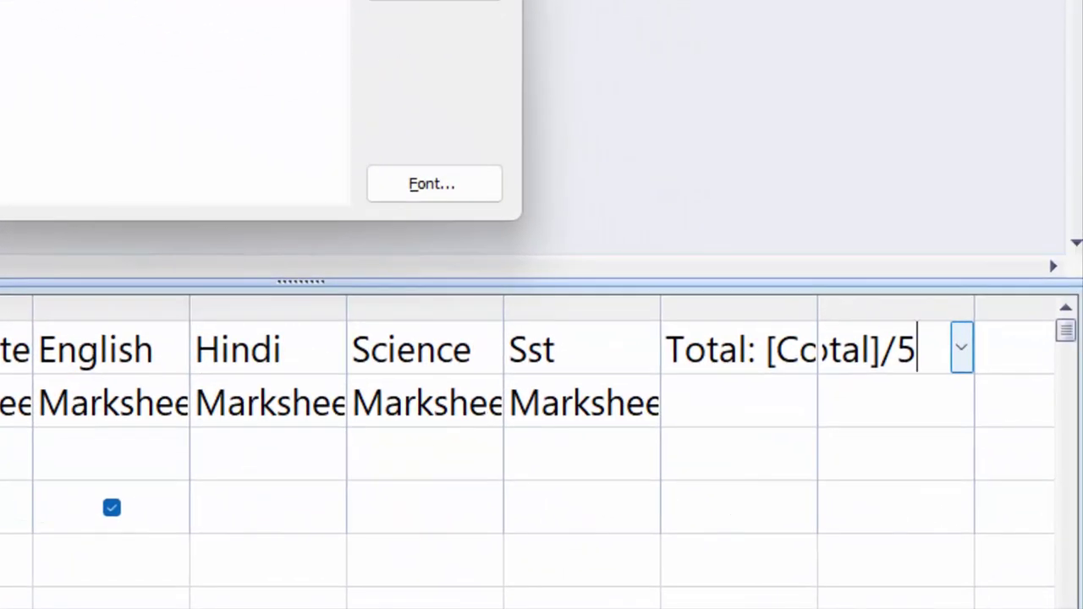
- In a new column's Zoom box, begin Grade: S for Average>=85, A for Average>=75
{"action": "right_click", "coordinate": [999, 342]}
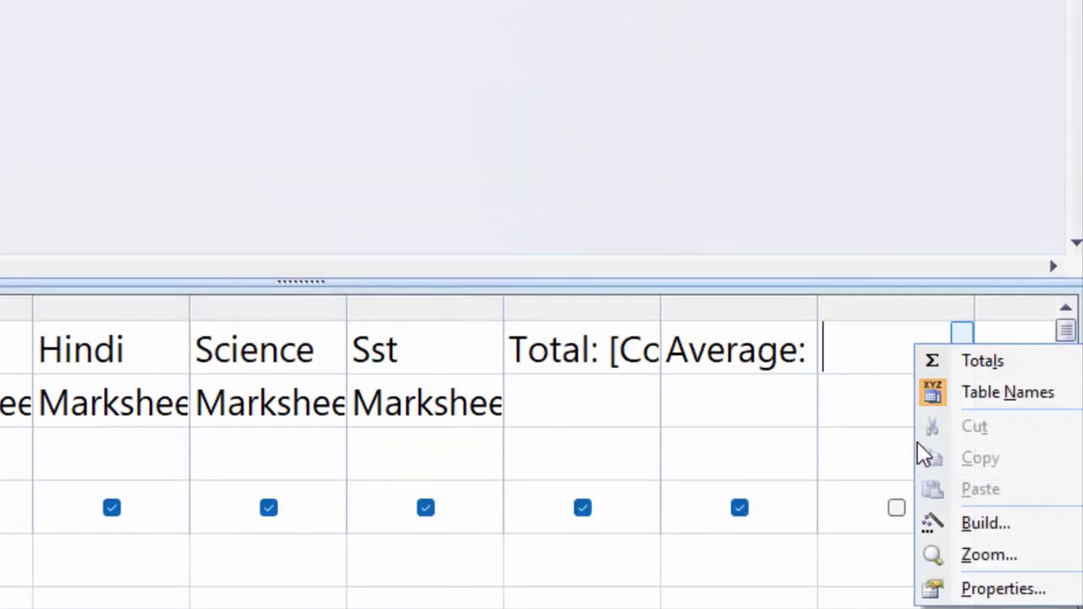
{"action": "left_click", "coordinate": [995, 556]}
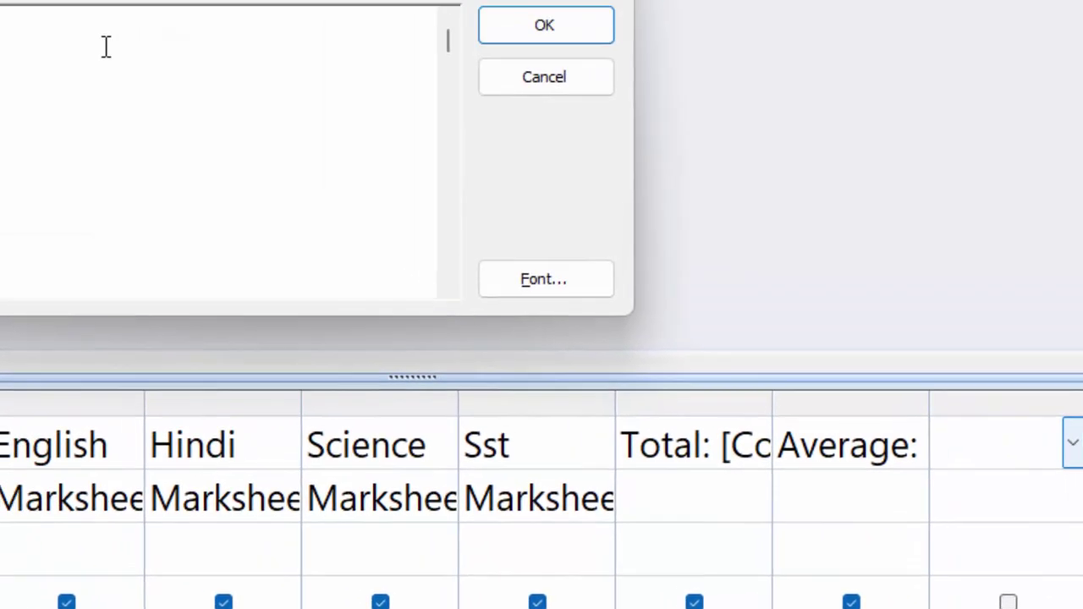
{"action": "type", "text": "Grad"}
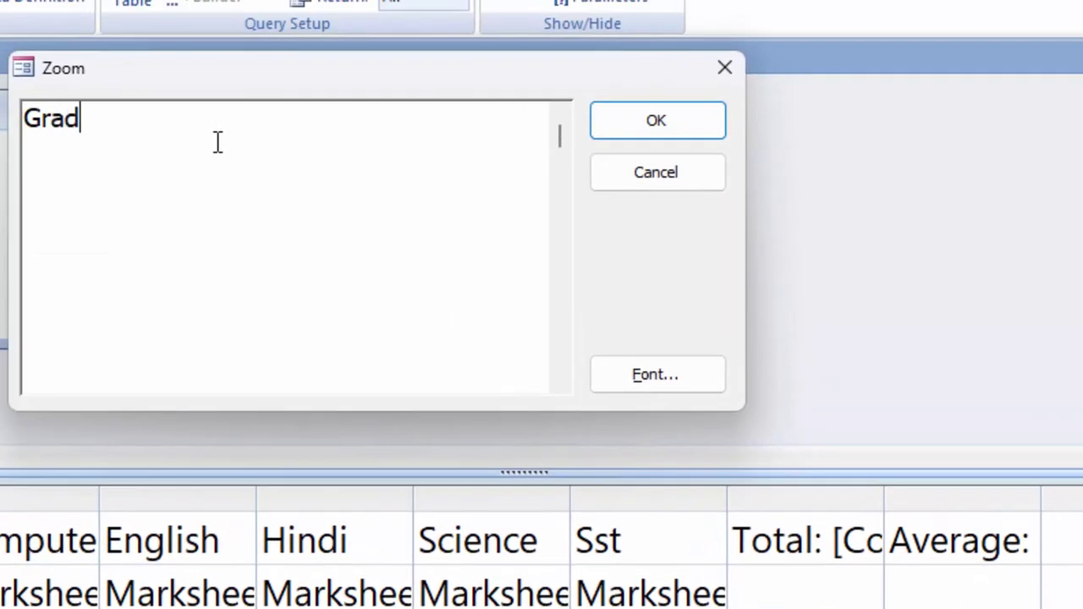
{"action": "type", "text": "e:["}
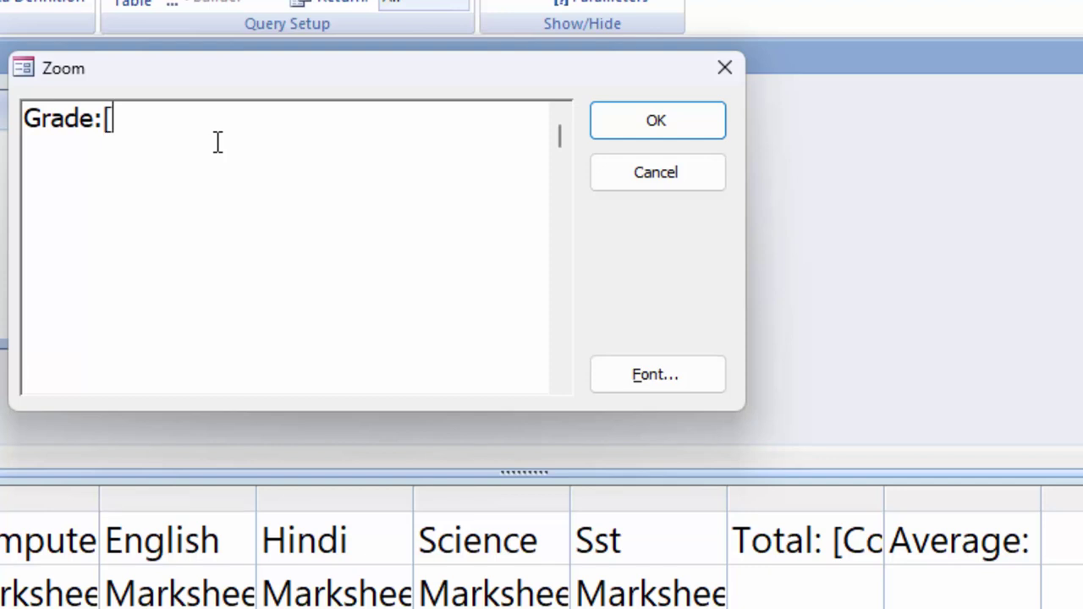
{"action": "key", "text": "BackSpace"}
{"action": "type", "text": "iif("}
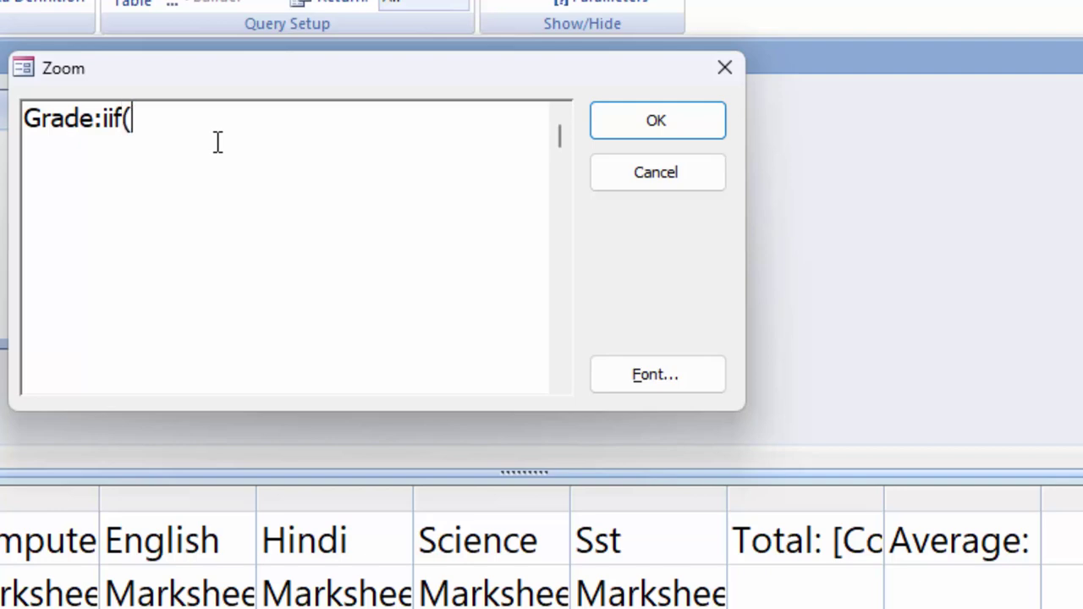
{"action": "type", "text": "[Aver"}
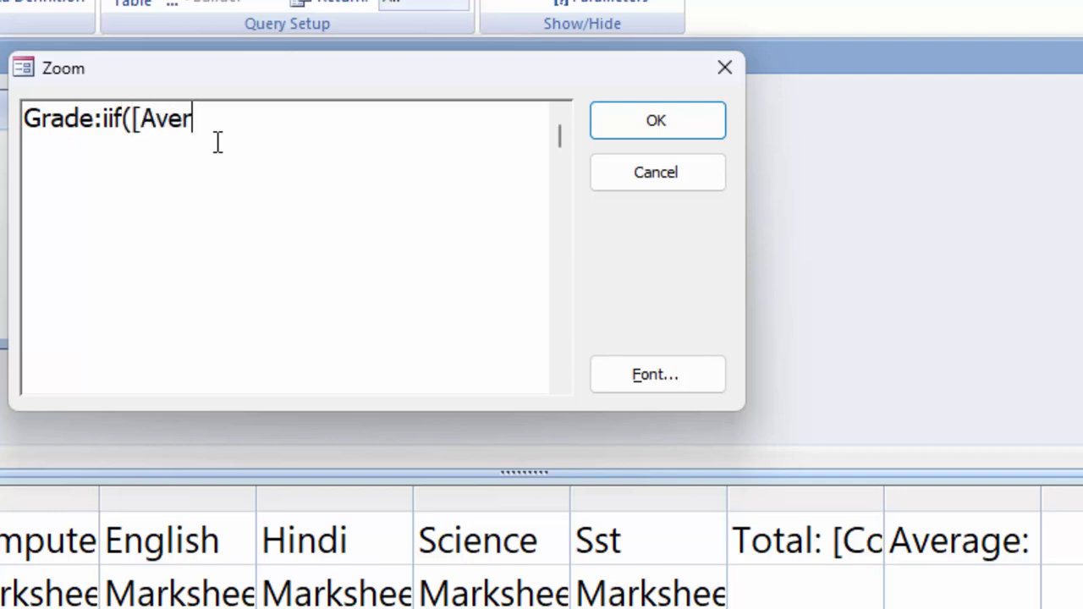
{"action": "type", "text": "age]>"}
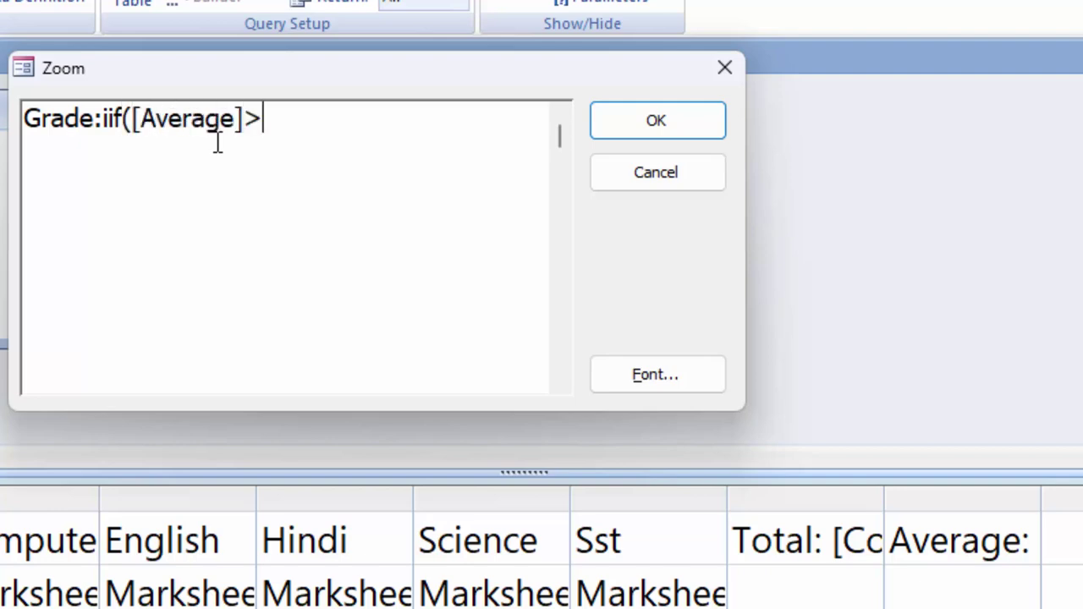
{"action": "type", "text": "=8"}
{"action": "type", "text": "5,\""}
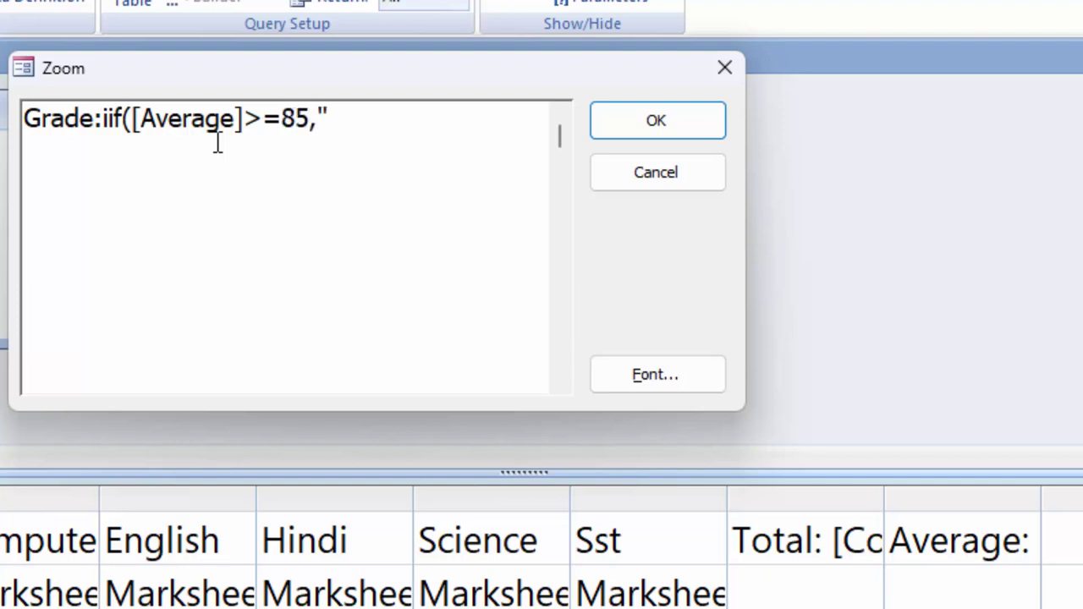
{"action": "type", "text": "S\","}
{"action": "type", "text": "iif("}
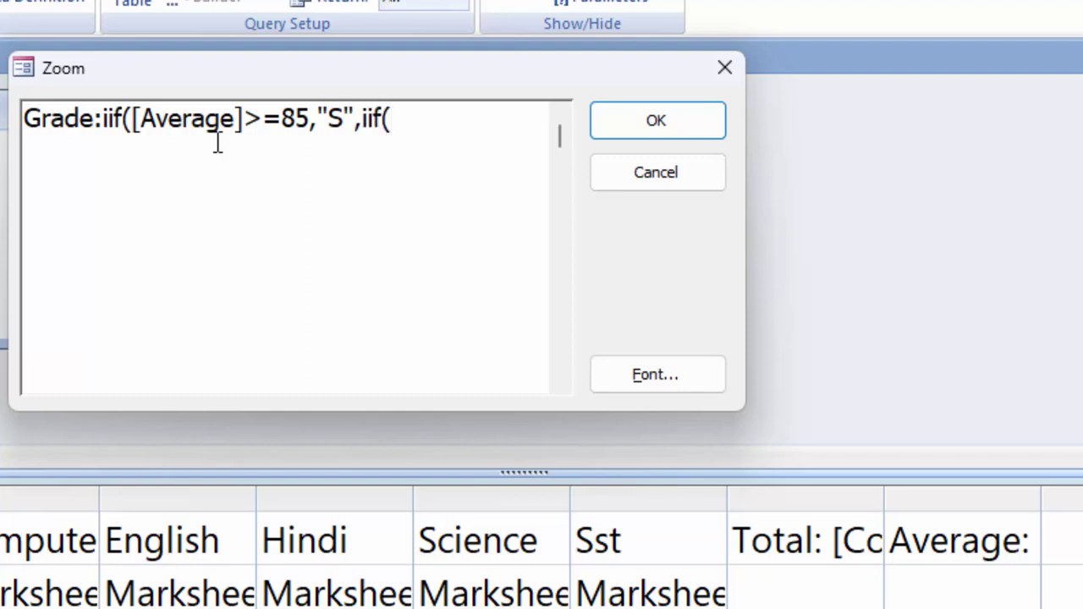
{"action": "type", "text": "A"}
{"action": "key", "text": "BackSpace"}
{"action": "key", "text": "BackSpace"}
{"action": "type", "text": "("}
{"action": "type", "text": "[Aver"}
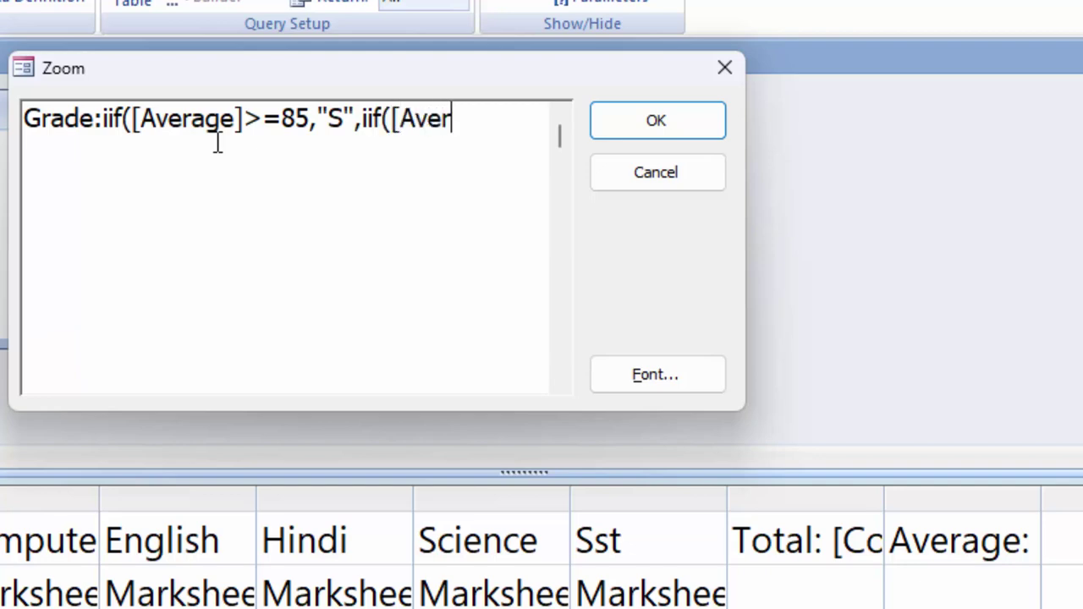
{"action": "type", "text": "age"}
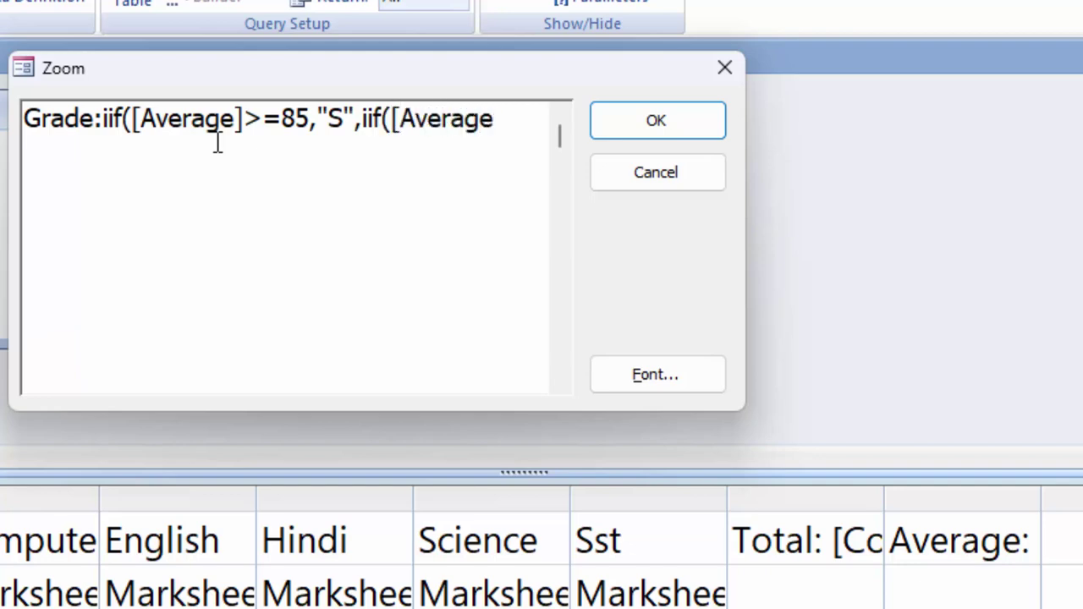
{"action": "type", "text": "]>="}
{"action": "type", "text": "75"}
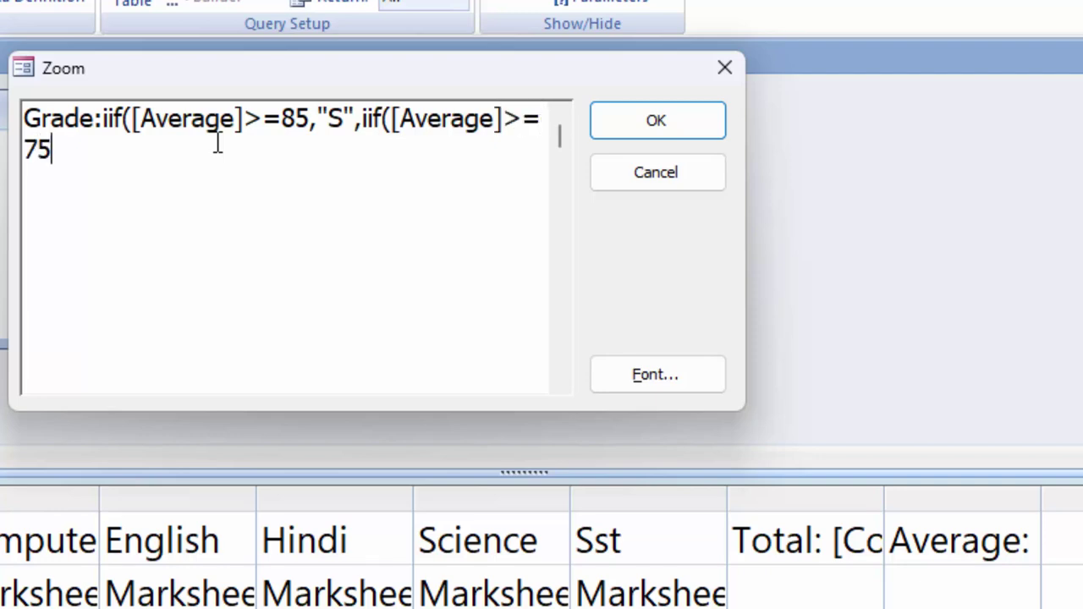
{"action": "type", "text": ",\"A\""}
{"action": "type", "text": ",if"}
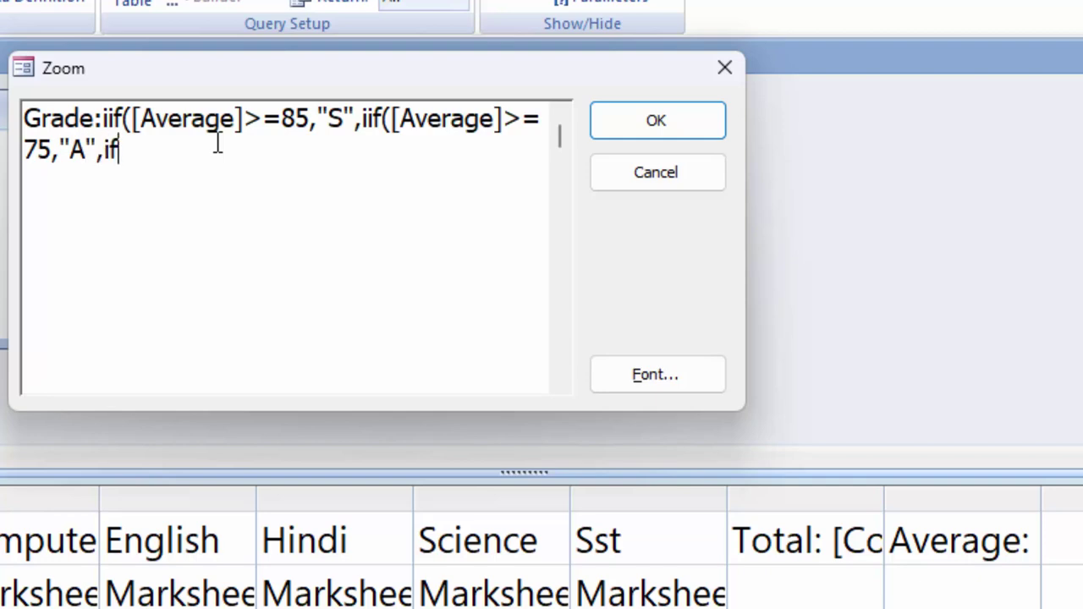
- Extend the Grade IIf chain with B at 65, C at 55, D at 50, otherwise 'Failed'
{"action": "key", "text": "BackSpace"}
{"action": "type", "text": "if"}
{"action": "type", "text": "(["}
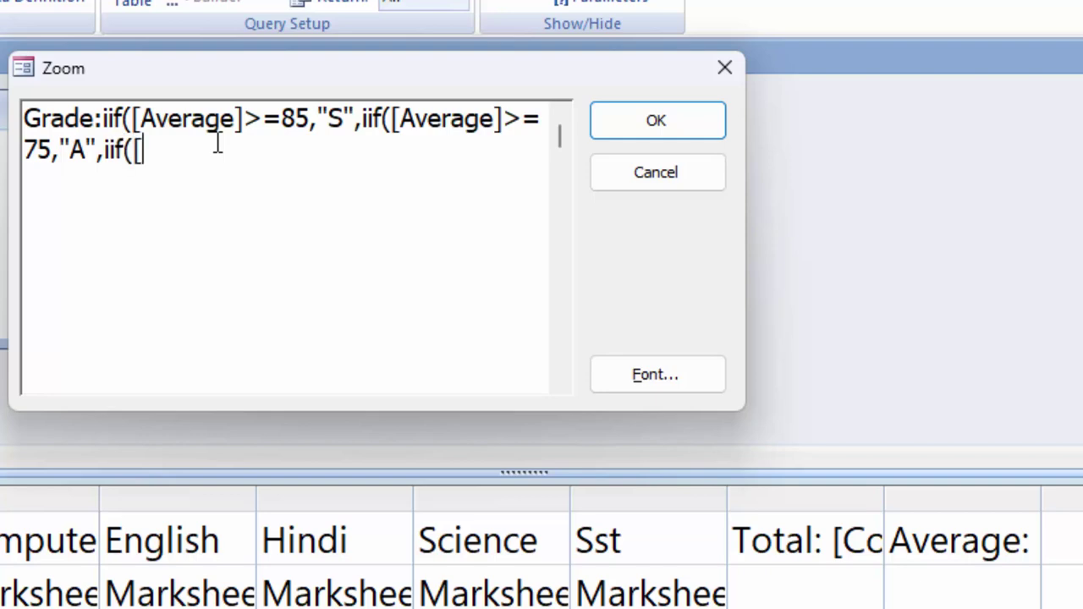
{"action": "type", "text": "Average"}
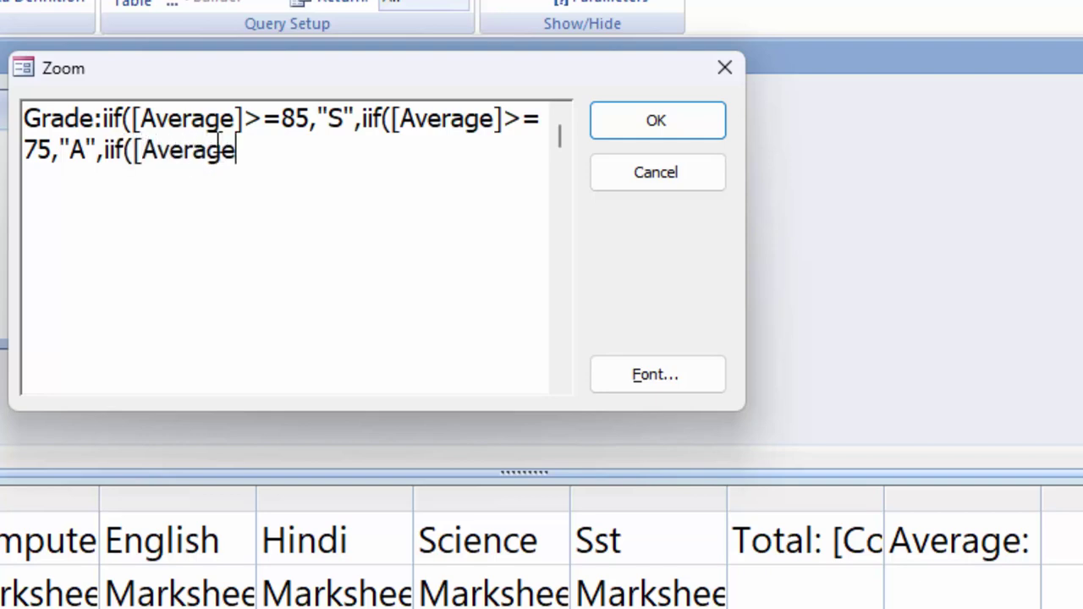
{"action": "type", "text": "]>="}
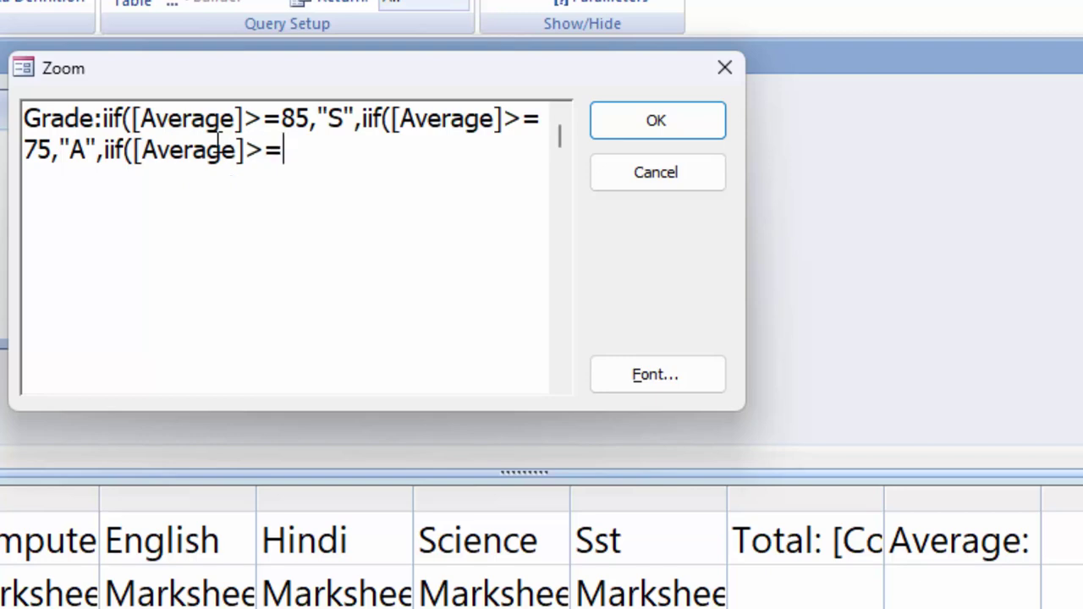
{"action": "type", "text": "65,\""}
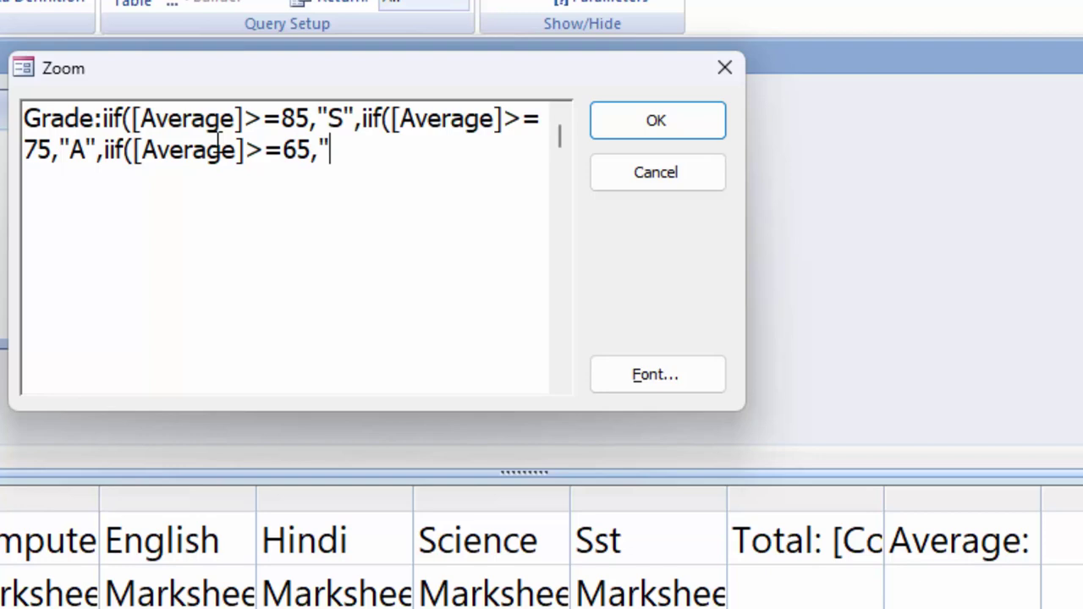
{"action": "type", "text": "B\","}
{"action": "type", "text": "iif("}
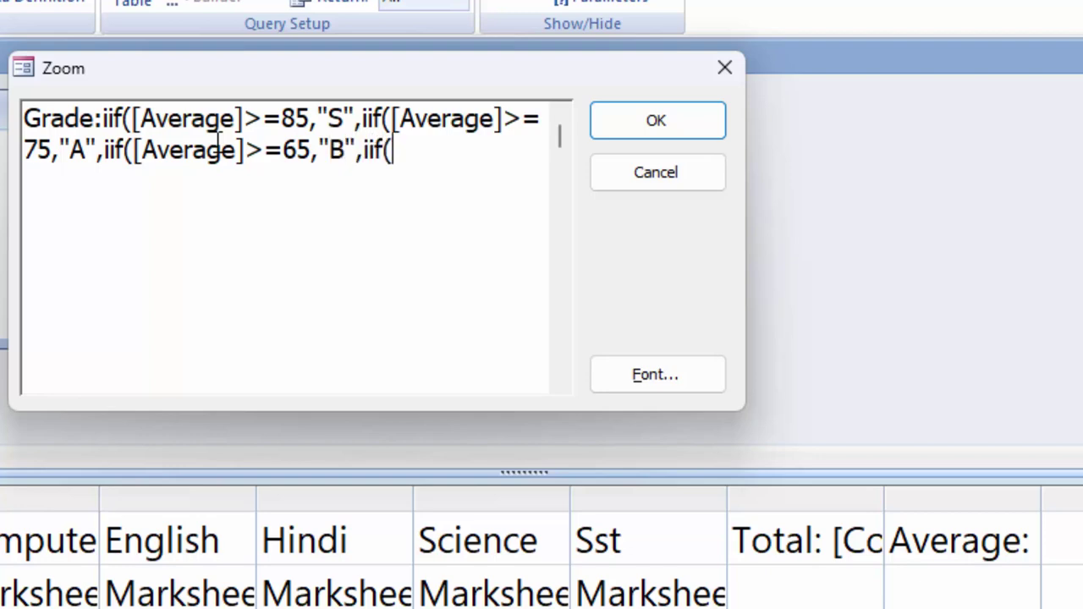
{"action": "type", "text": "[Averag"}
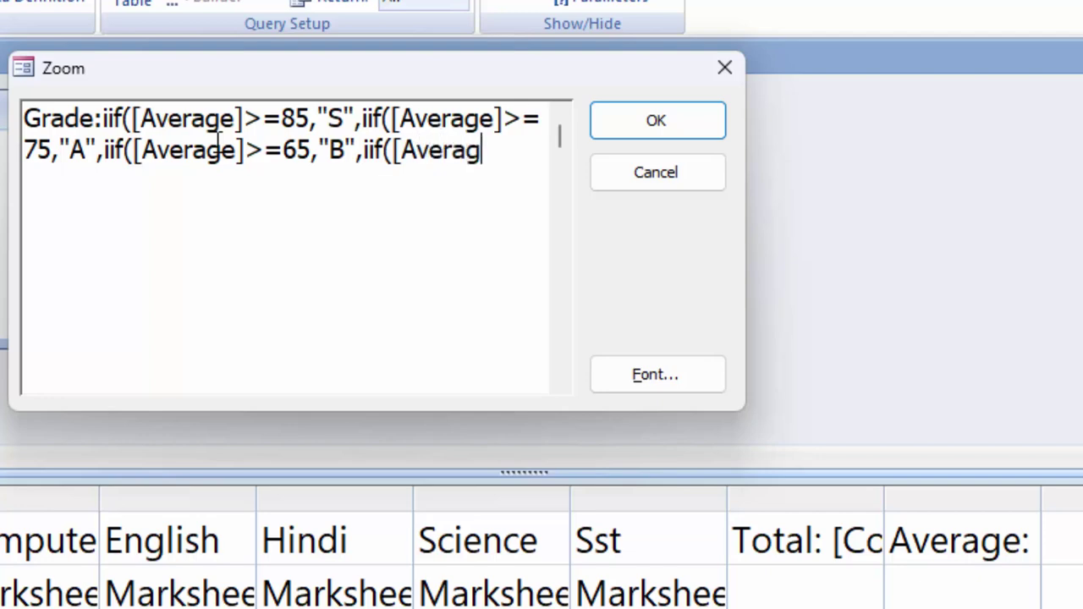
{"action": "type", "text": "e]>"}
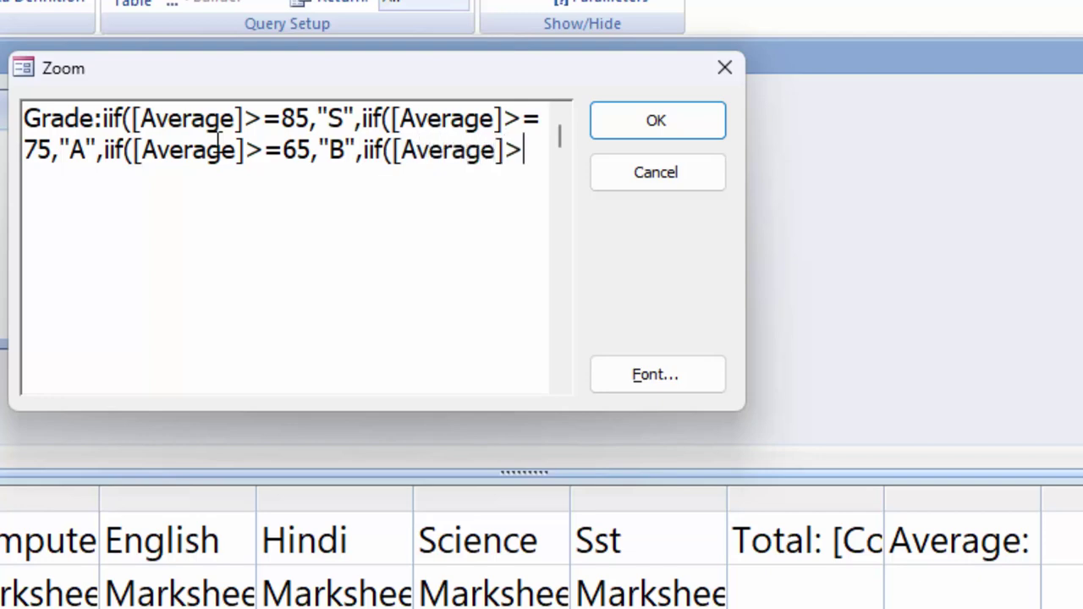
{"action": "type", "text": "="}
{"action": "type", "text": "55,"}
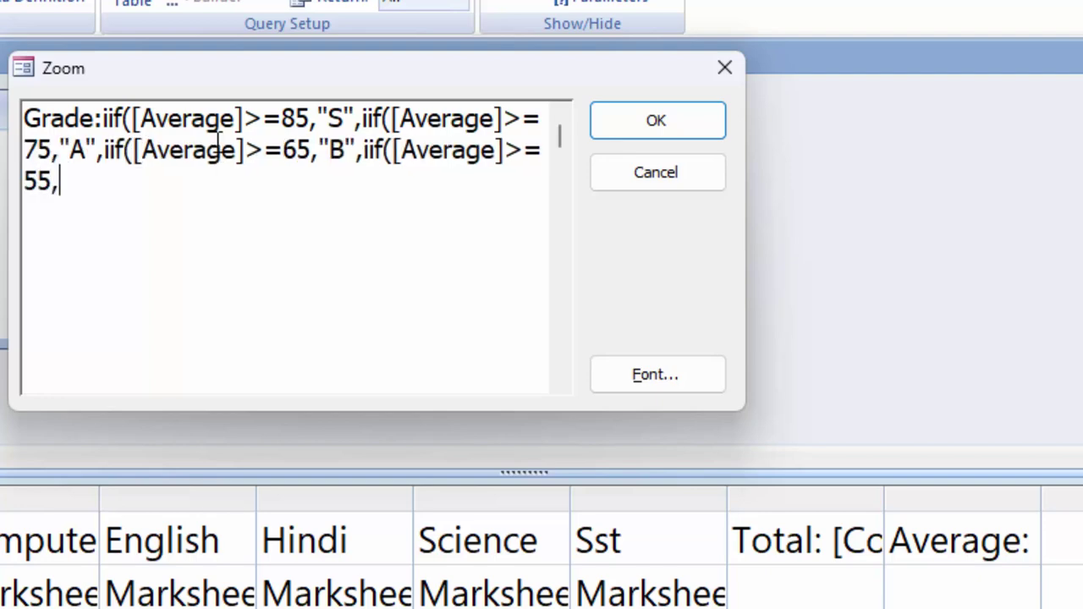
{"action": "type", "text": "\""}
{"action": "type", "text": "C\","}
{"action": "type", "text": "iif("}
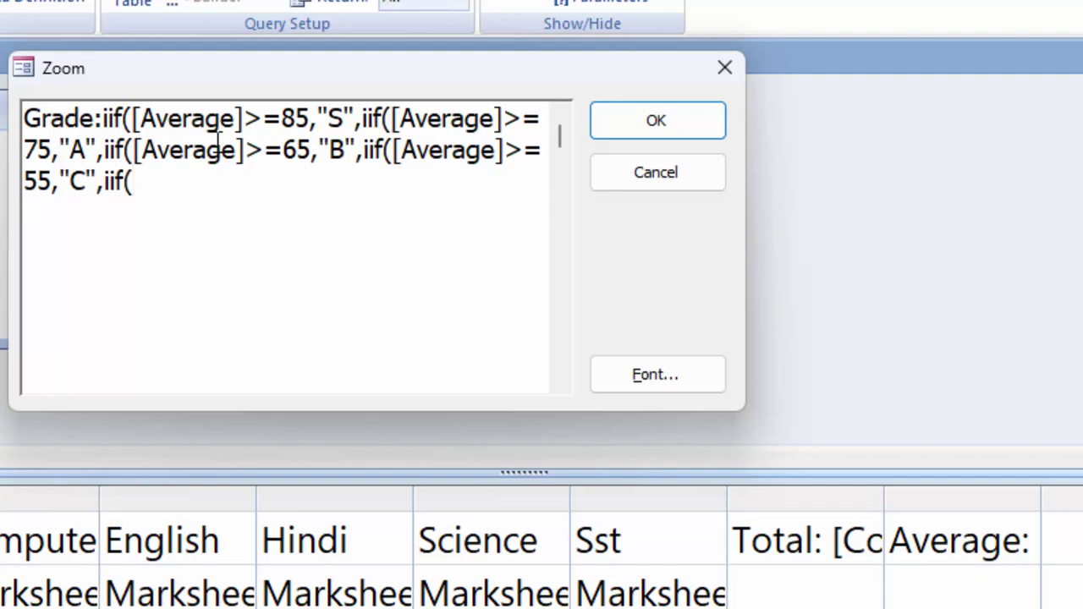
{"action": "type", "text": "[A"}
{"action": "type", "text": "verage]>"}
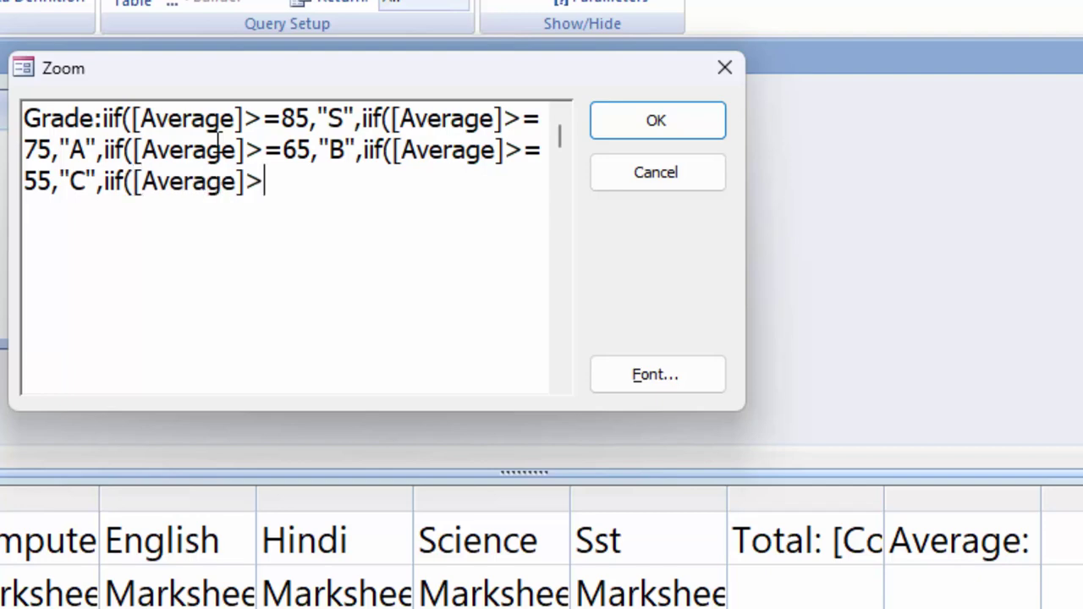
{"action": "type", "text": "="}
{"action": "type", "text": "50,"}
{"action": "type", "text": "\""}
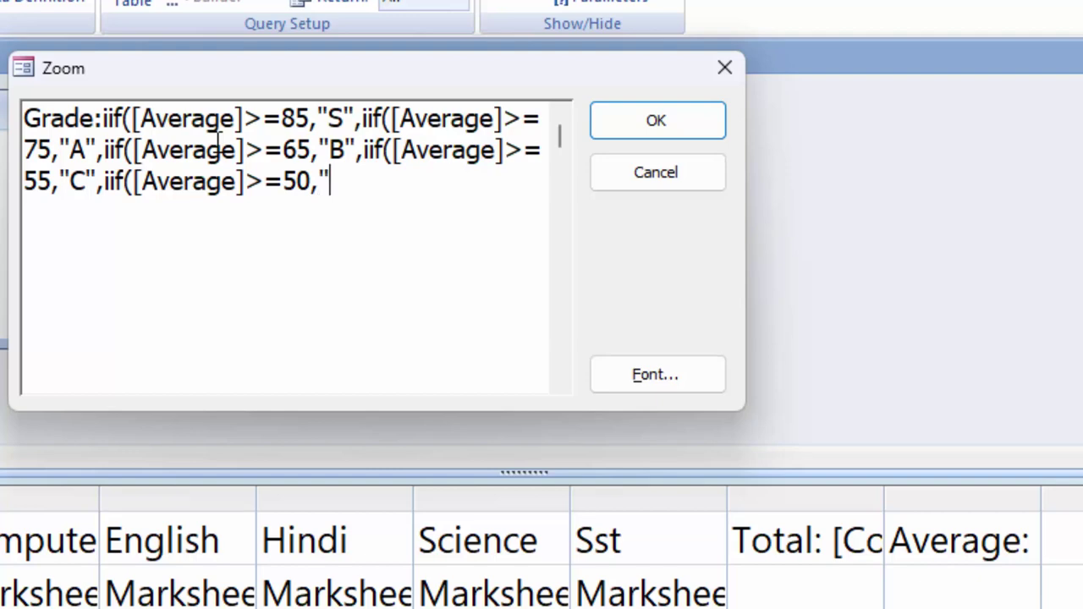
{"action": "type", "text": "D"}
{"action": "type", "text": ",\""}
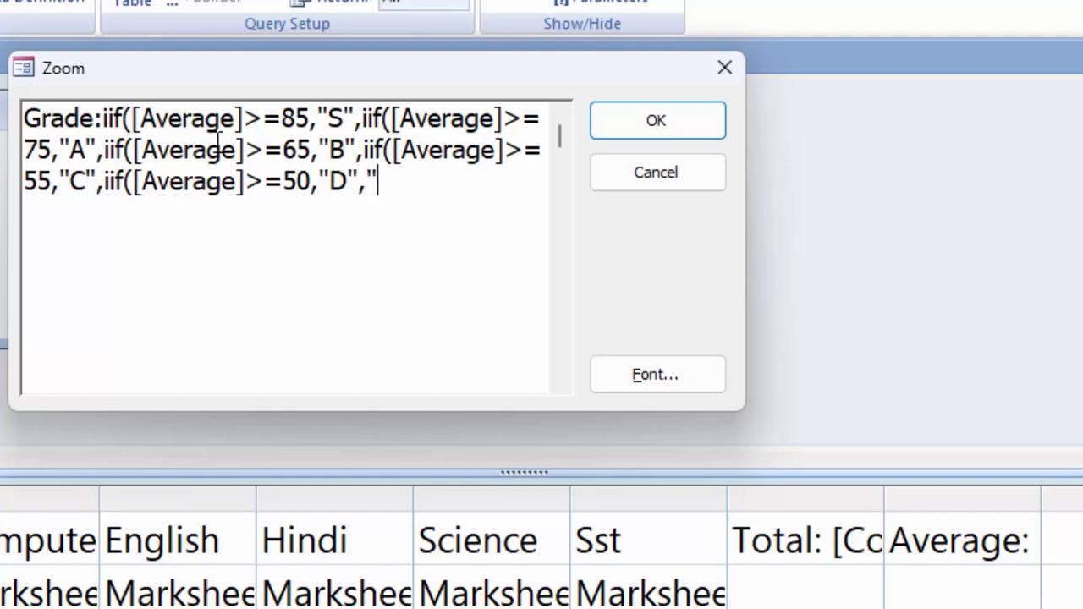
{"action": "type", "text": "Failed"}
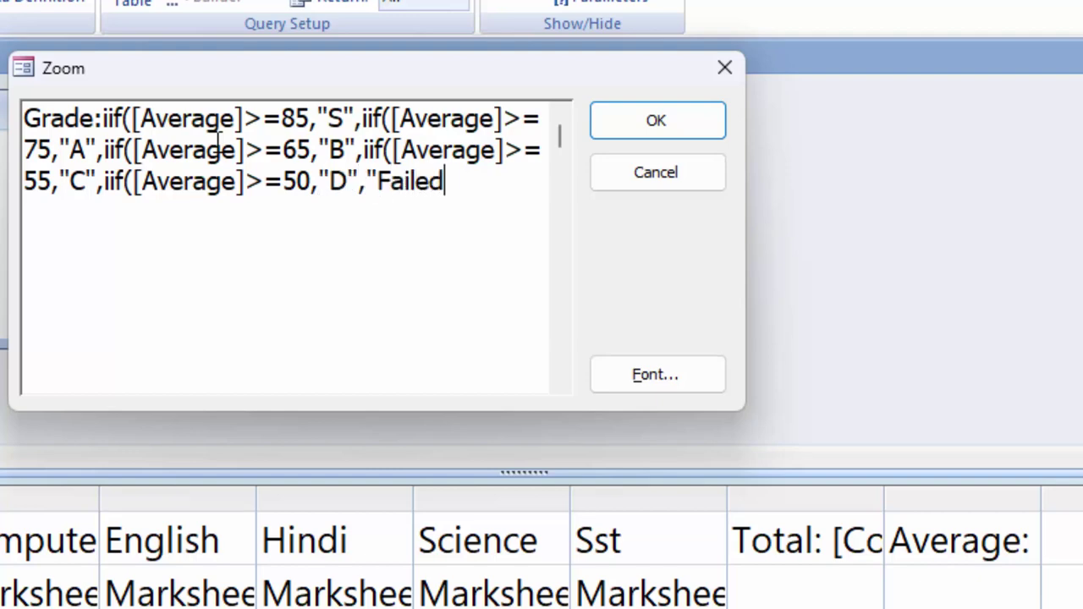
{"action": "type", "text": "\""}
{"action": "type", "text": ")))))"}
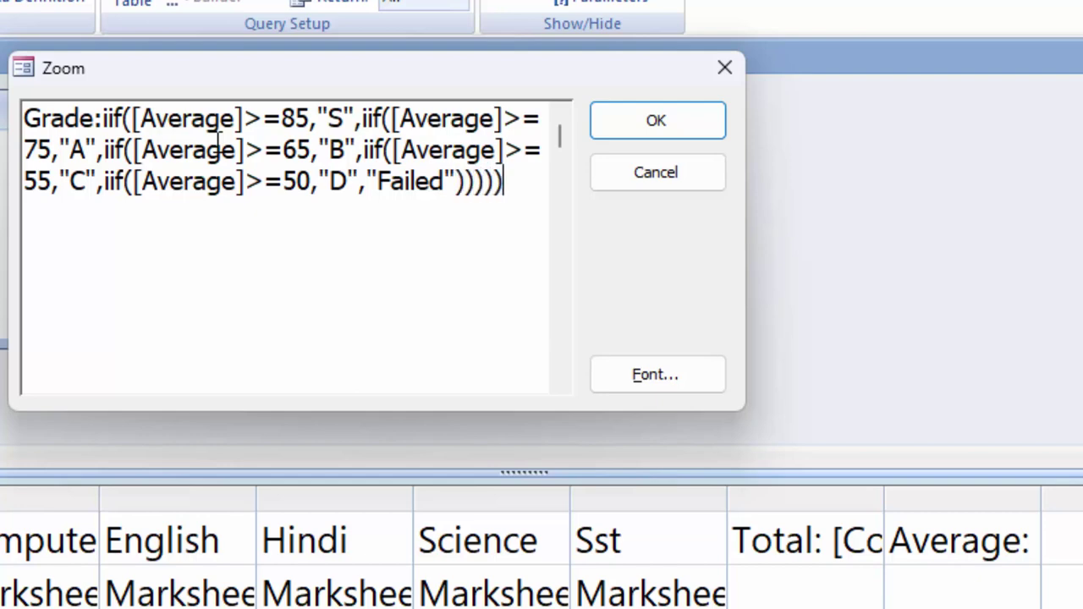
{"action": "type", "text": ")"}
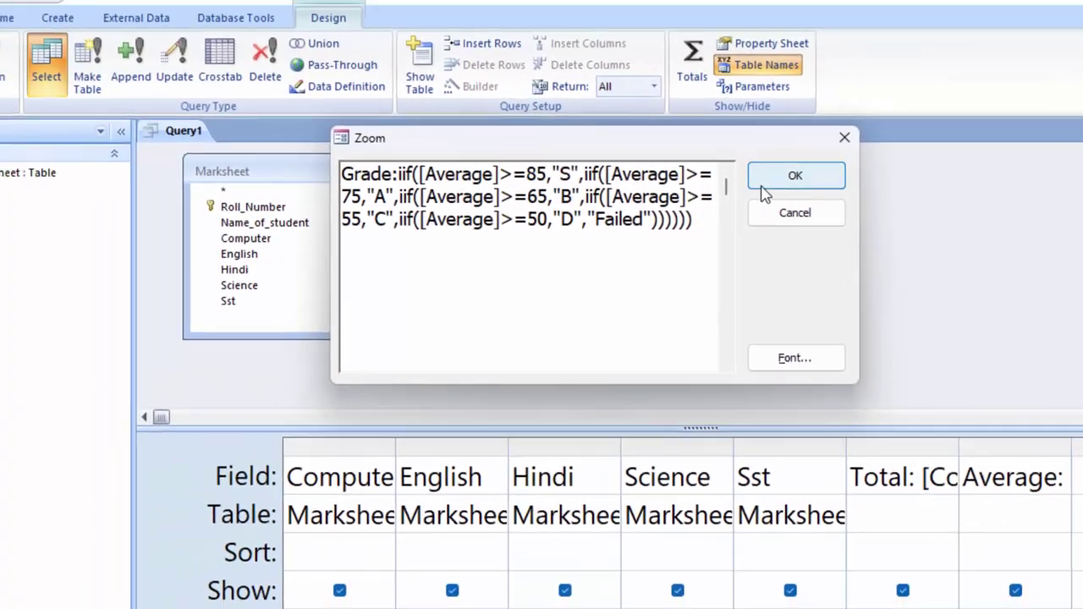
- Run the query, dismiss the parentheses error, and view Total, Average and Grade in Datasheet View
{"action": "left_click", "coordinate": [656, 120]}
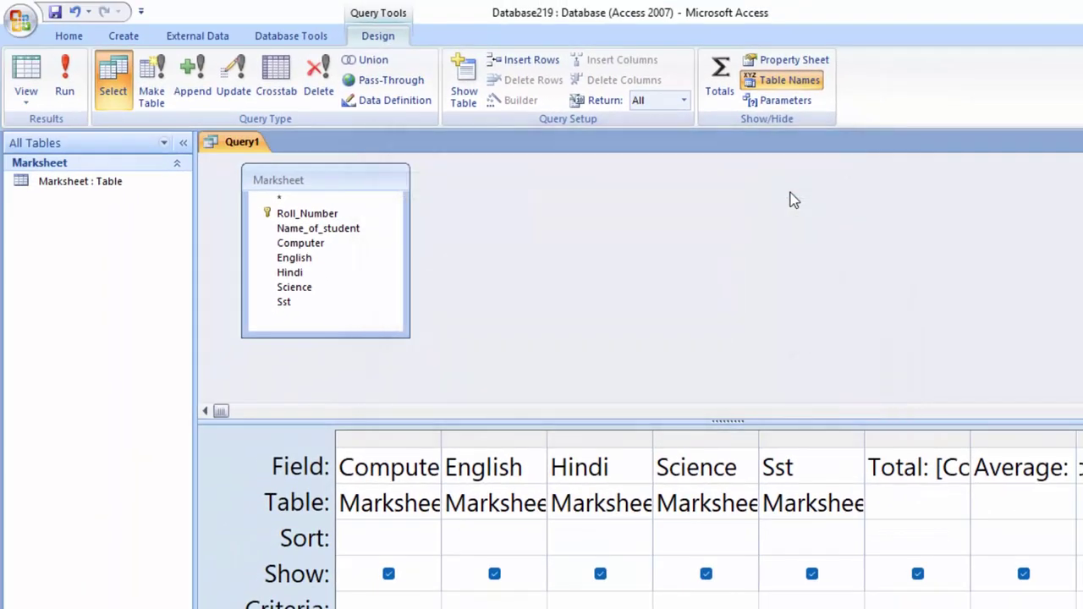
{"action": "left_click", "coordinate": [64, 80]}
{"action": "left_click", "coordinate": [637, 388]}
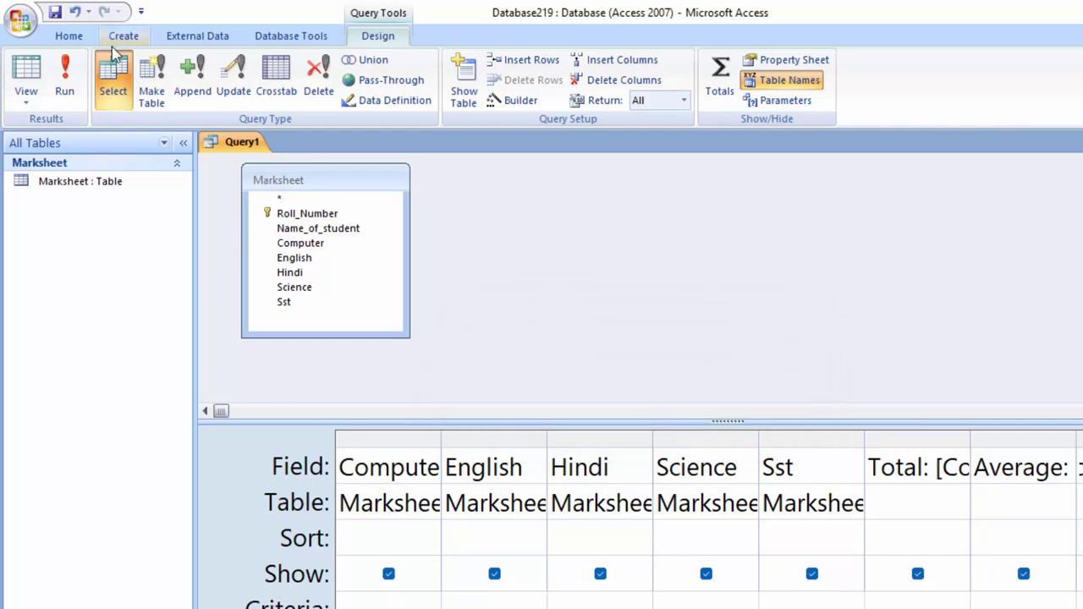
{"action": "left_click", "coordinate": [26, 72]}
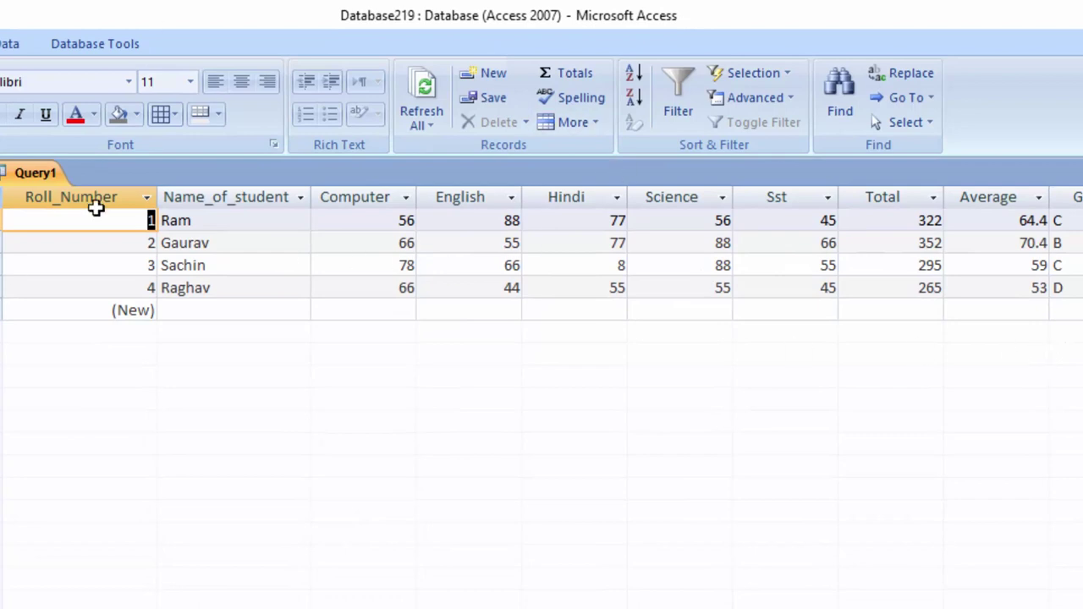
- Save Query1 under the name Studentq
{"action": "right_click", "coordinate": [24, 166]}
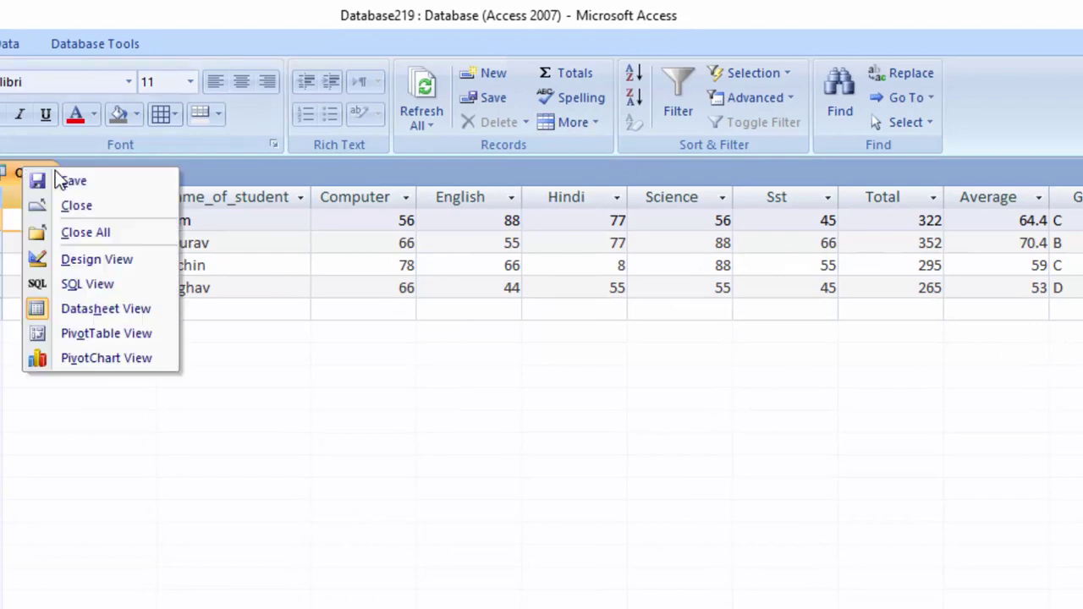
{"action": "left_click", "coordinate": [64, 178]}
{"action": "key", "text": "BackSpace"}
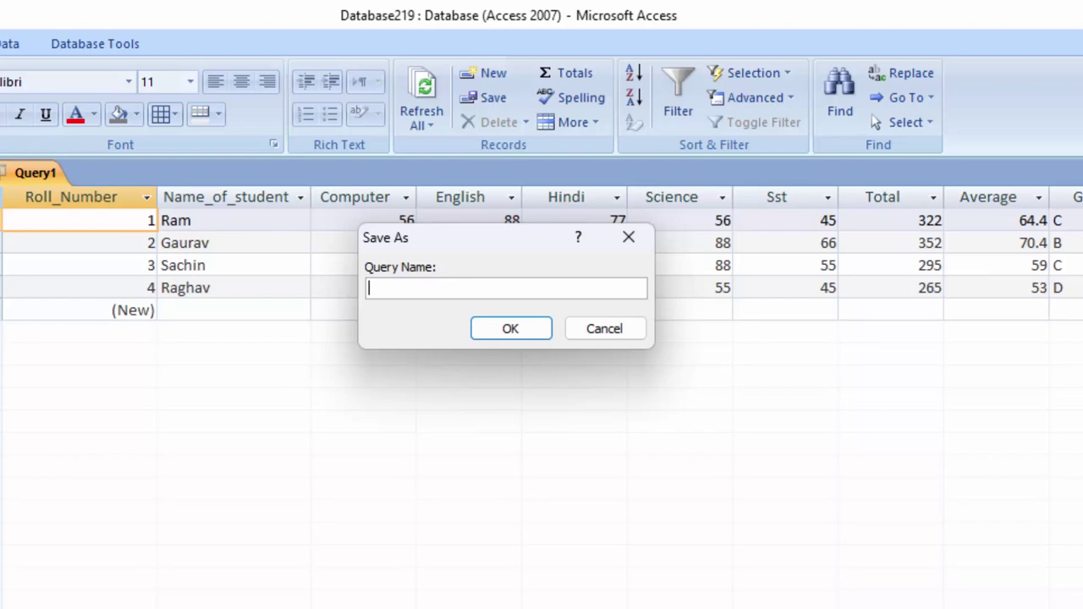
{"action": "type", "text": "S"}
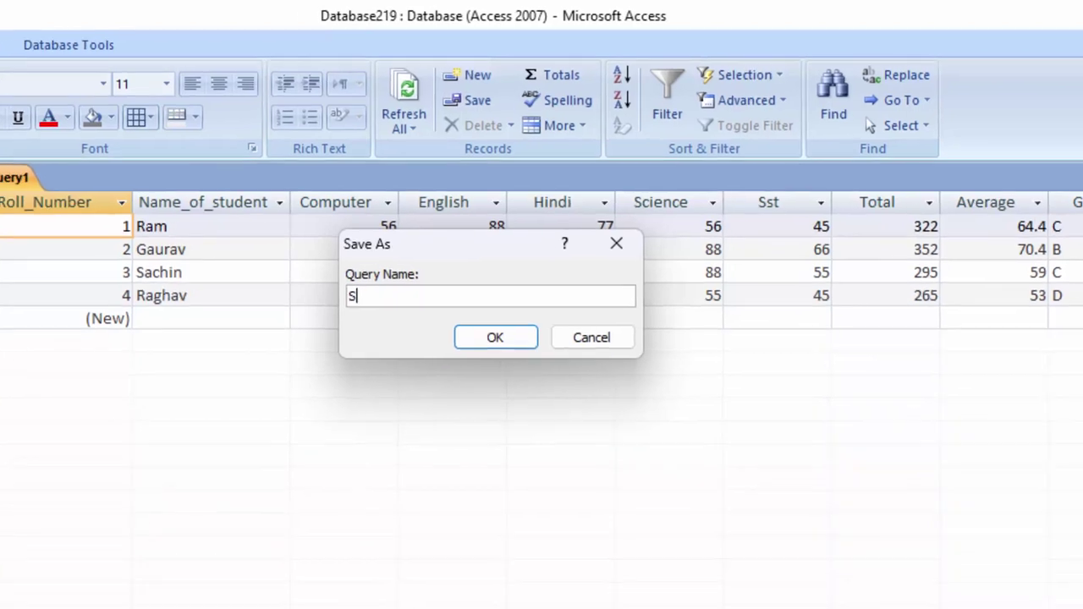
{"action": "type", "text": "tudentq"}
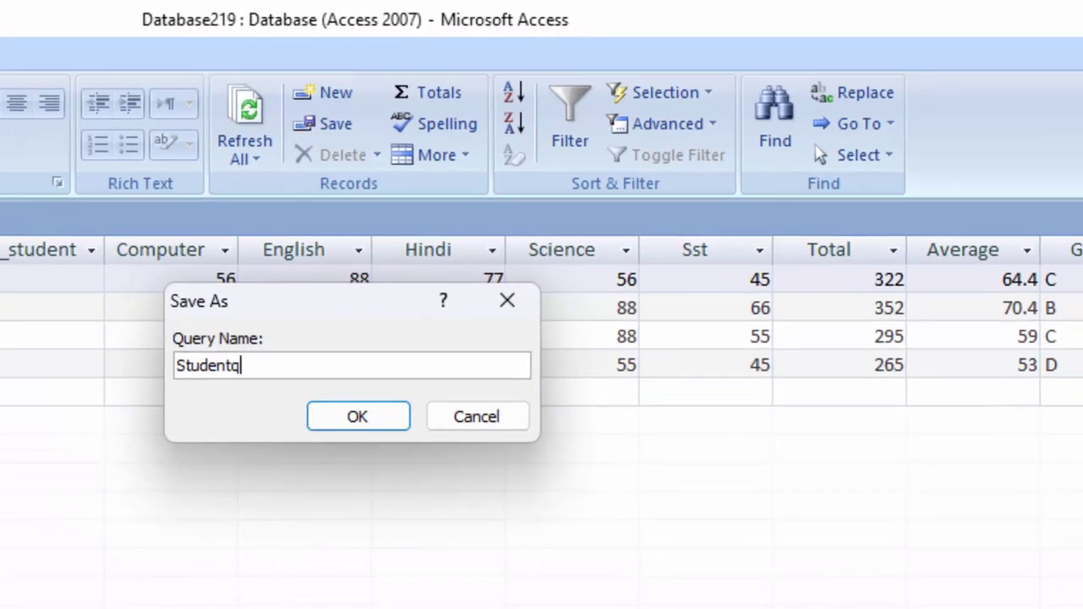
{"action": "key", "text": "Return"}
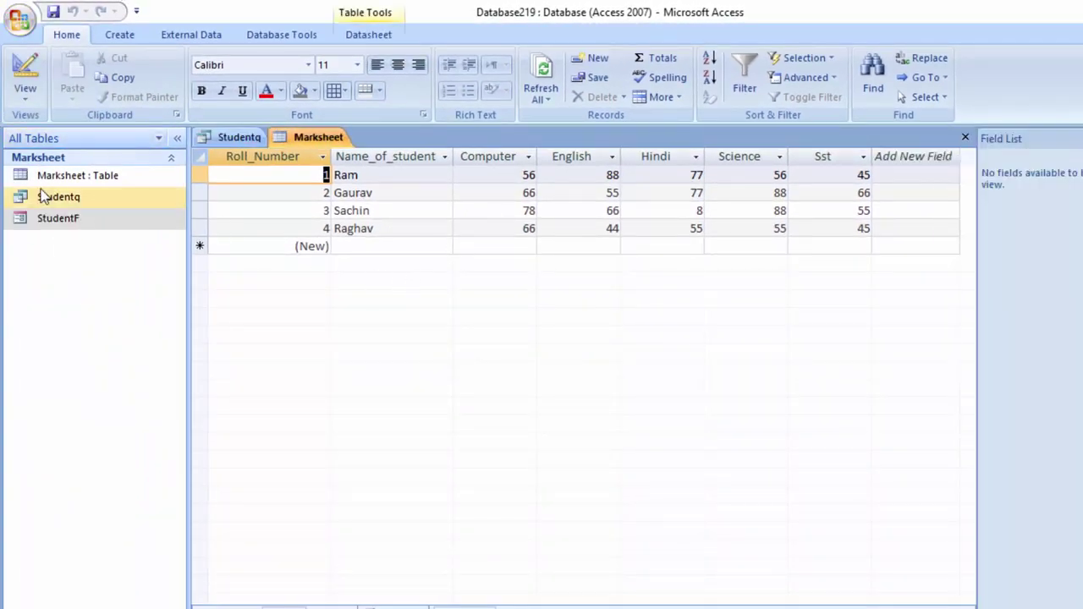
- Permanently delete the StudentF form
{"action": "right_click", "coordinate": [59, 220]}
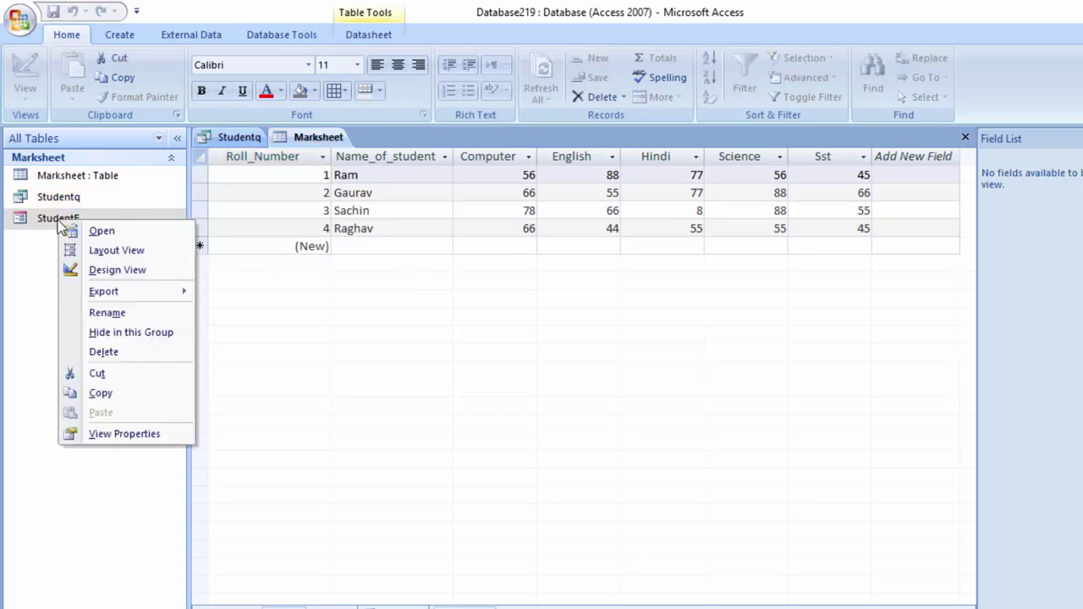
{"action": "mouse_move", "coordinate": [103, 291]}
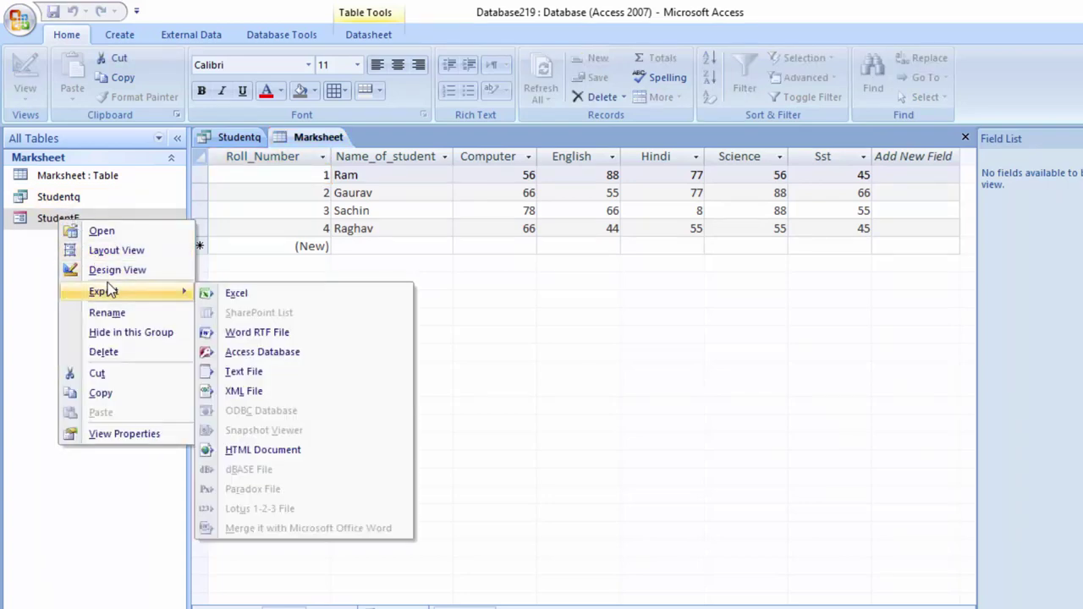
{"action": "left_click", "coordinate": [128, 351]}
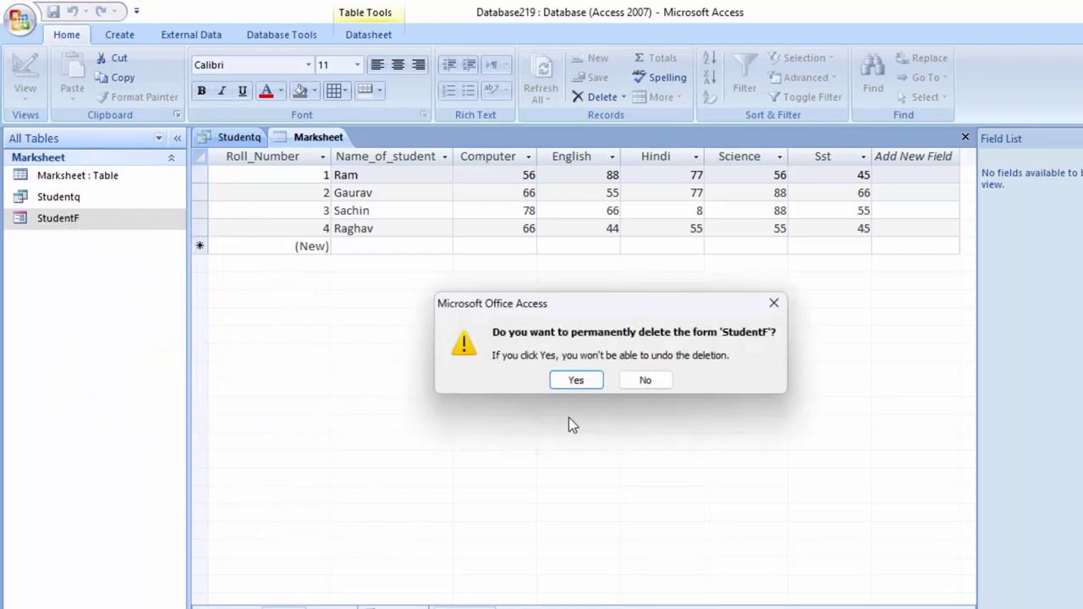
{"action": "left_click", "coordinate": [576, 380]}
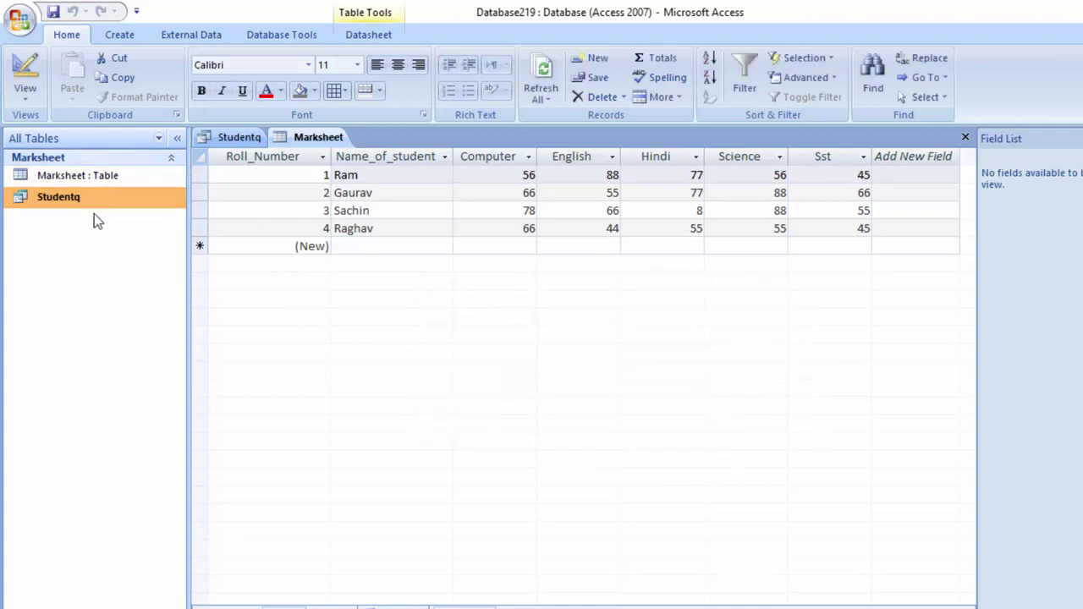
- Launch Microsoft Access from Windows search using 'acc'
{"action": "left_click", "coordinate": [114, 35]}
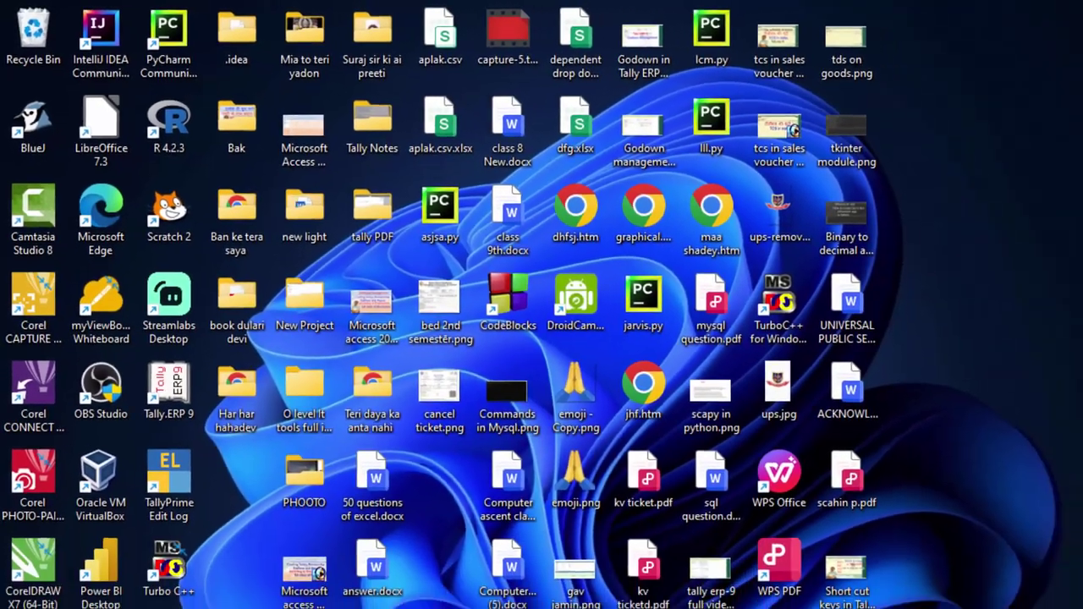
{"action": "key", "text": "super"}
{"action": "type", "text": "acc"}
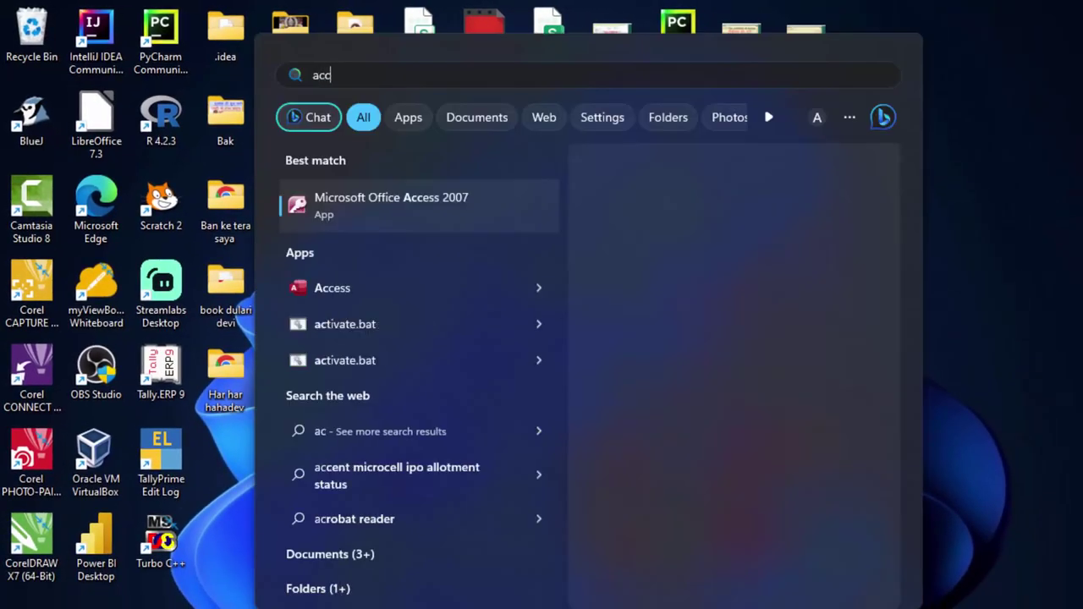
{"action": "left_click", "coordinate": [378, 296]}
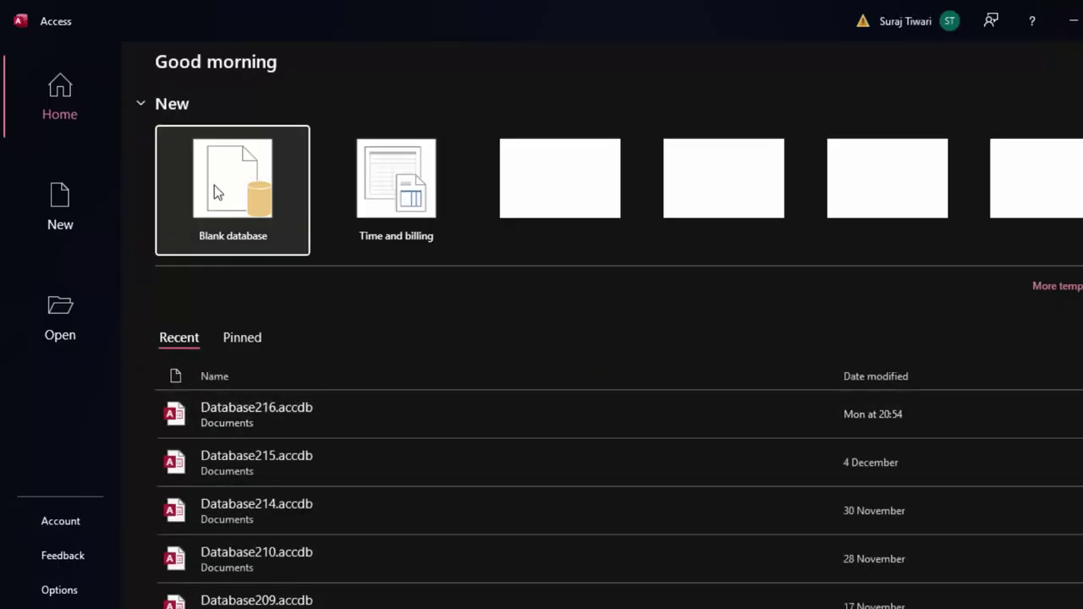
- Create the blank database Database220.accdb from the start screen
{"action": "left_click", "coordinate": [214, 185]}
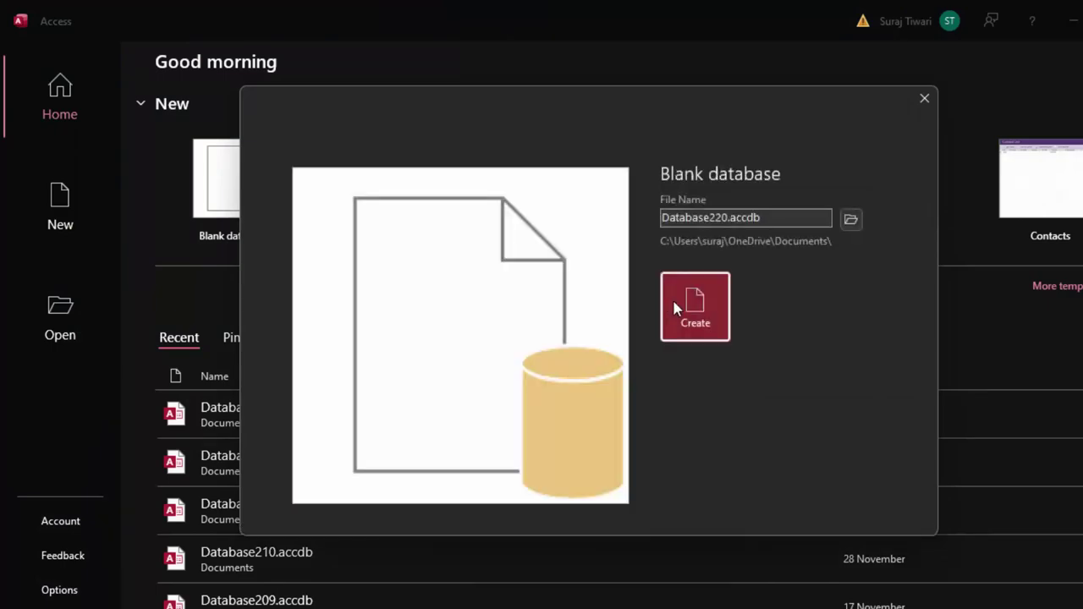
{"action": "left_click", "coordinate": [667, 298]}
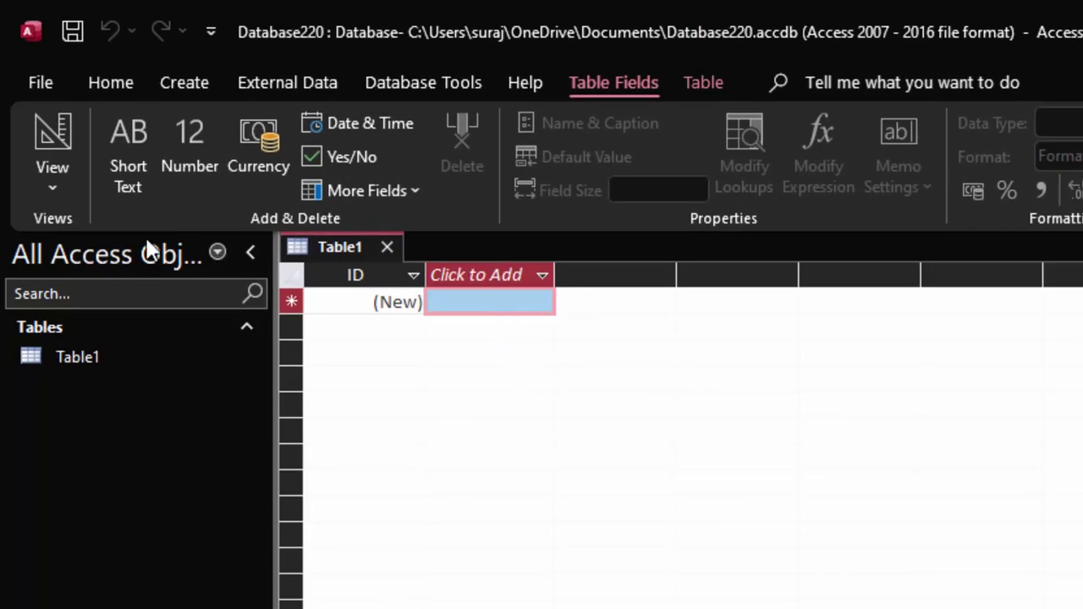
- Switch the new table to Design View, saving it as Marksheet
{"action": "left_click", "coordinate": [55, 187]}
{"action": "left_click", "coordinate": [95, 296]}
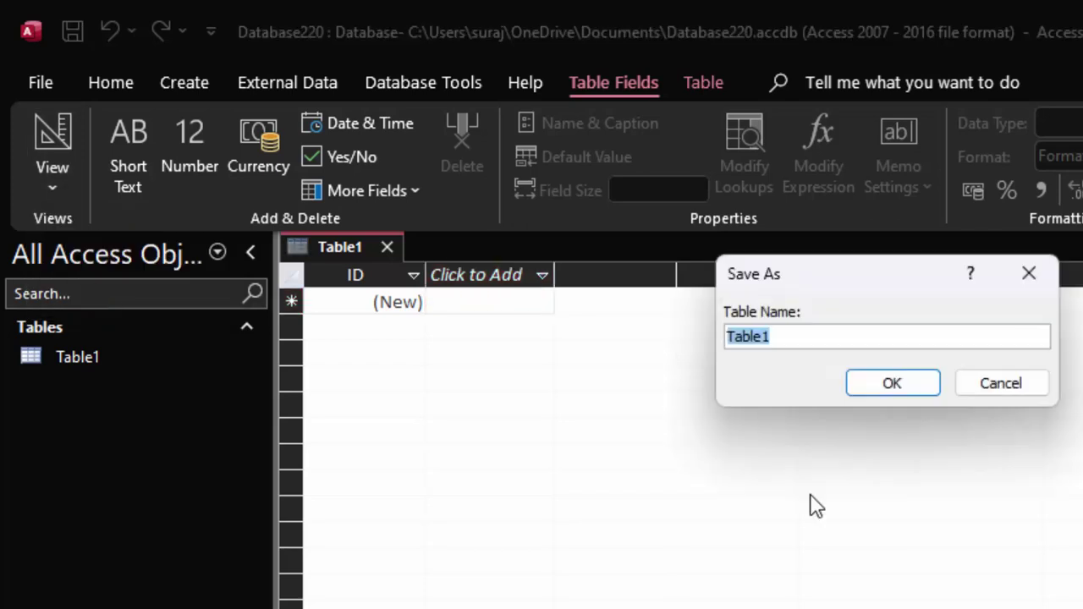
{"action": "key", "text": "BackSpace"}
{"action": "type", "text": "Ma"}
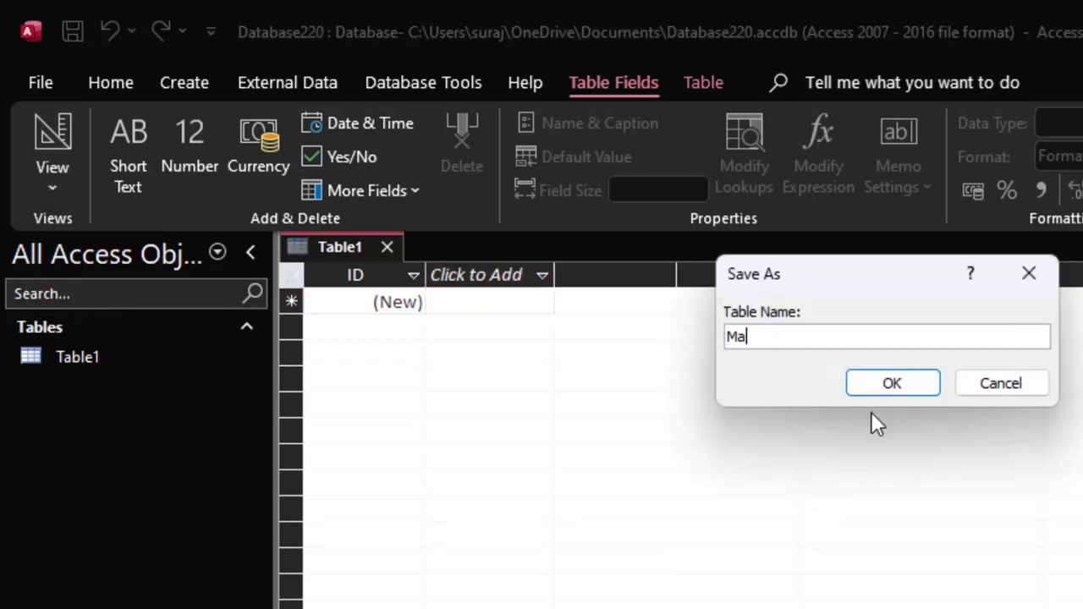
{"action": "type", "text": "rksheet"}
{"action": "key", "text": "Return"}
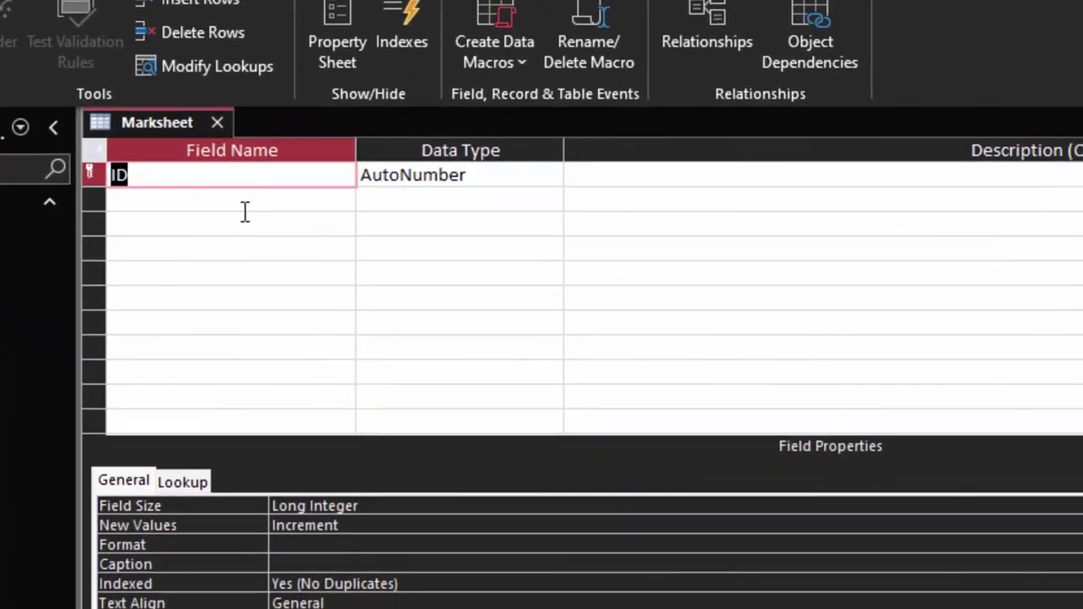
- Rename the ID field to 'Roll Number'
{"action": "left_click", "coordinate": [237, 201]}
{"action": "left_click", "coordinate": [111, 174]}
{"action": "key", "text": "BackSpace"}
{"action": "type", "text": "ll"}
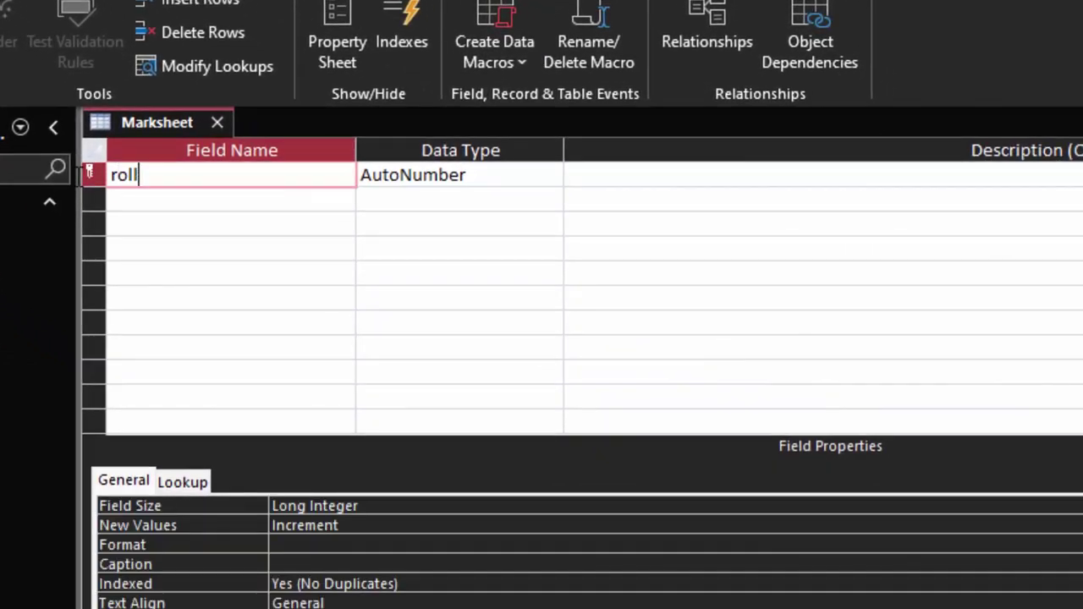
{"action": "type", "text": " Number"}
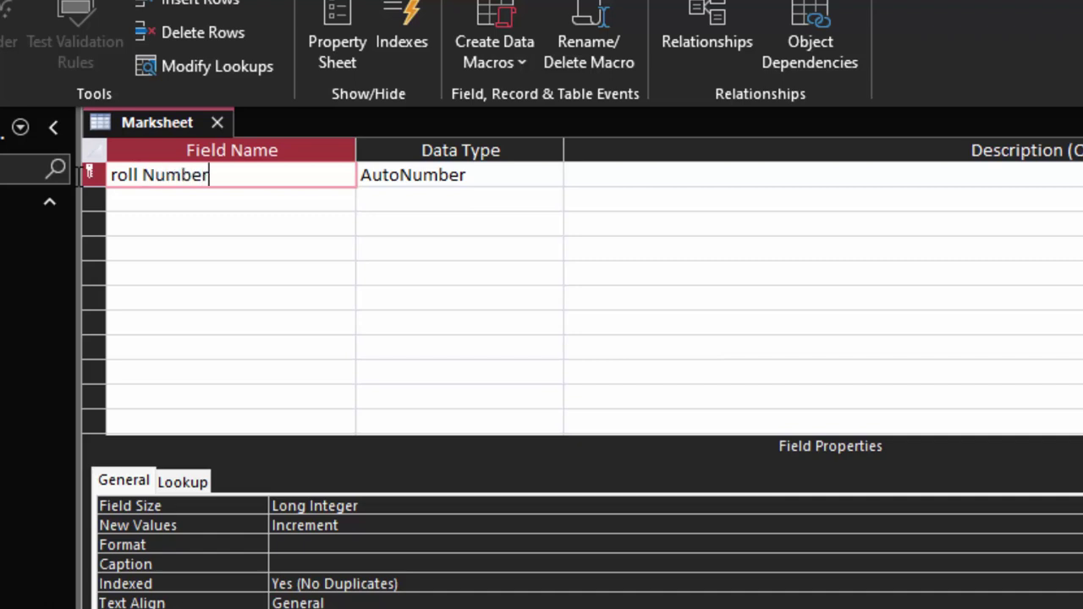
{"action": "left_click_drag", "start_coordinate": [112, 176], "coordinate": [122, 179]}
{"action": "key", "text": "BackSpace"}
{"action": "type", "text": "R"}
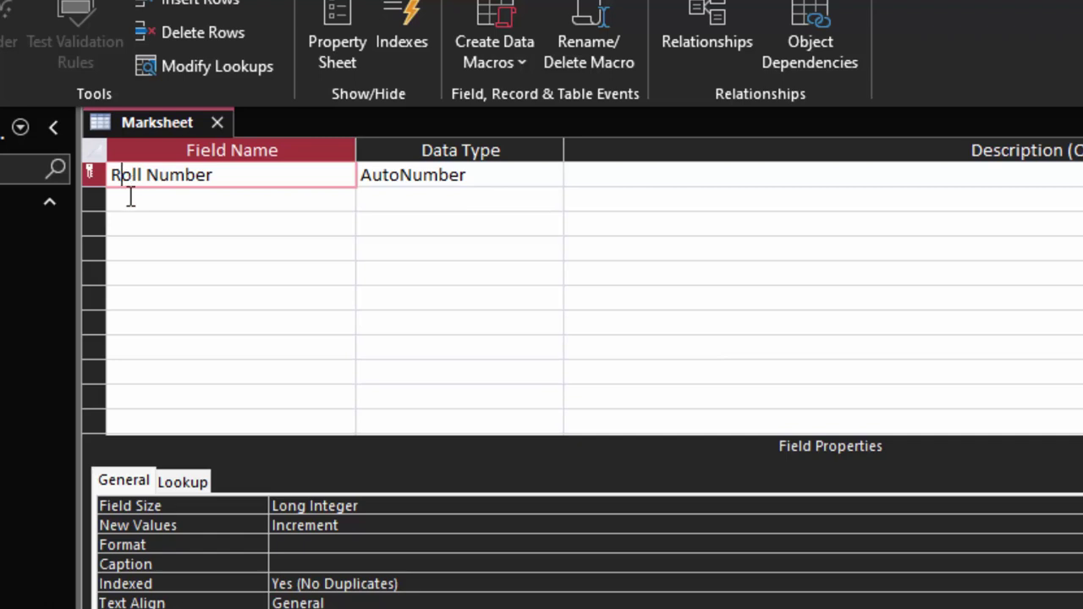
- Add Short Text fields 'Name of Student', 'Computer' and 'English'
{"action": "left_click", "coordinate": [130, 201]}
{"action": "type", "text": "Name"}
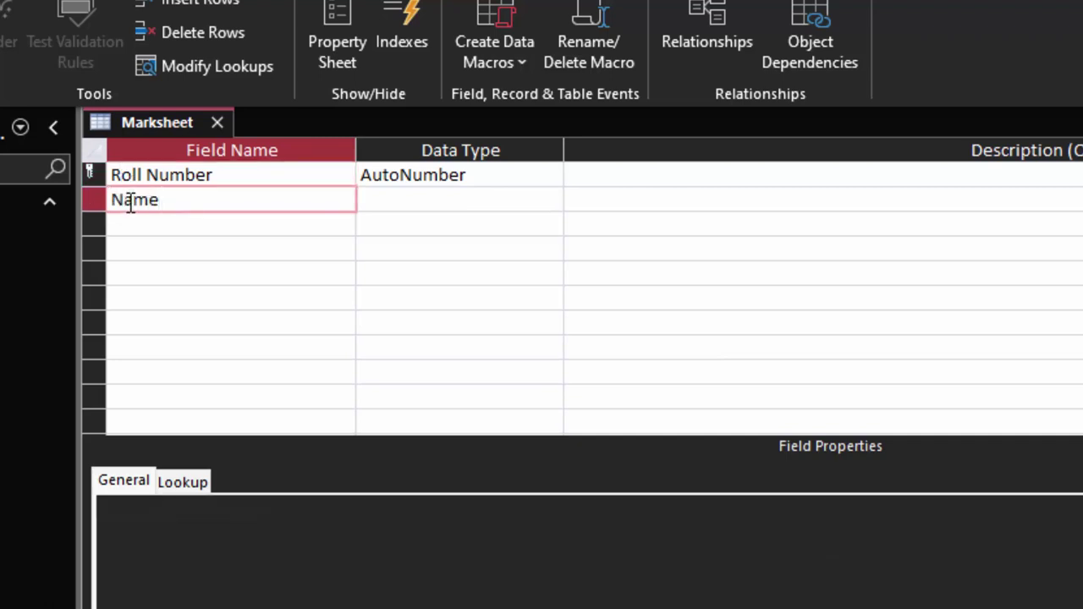
{"action": "type", "text": " of Stude"}
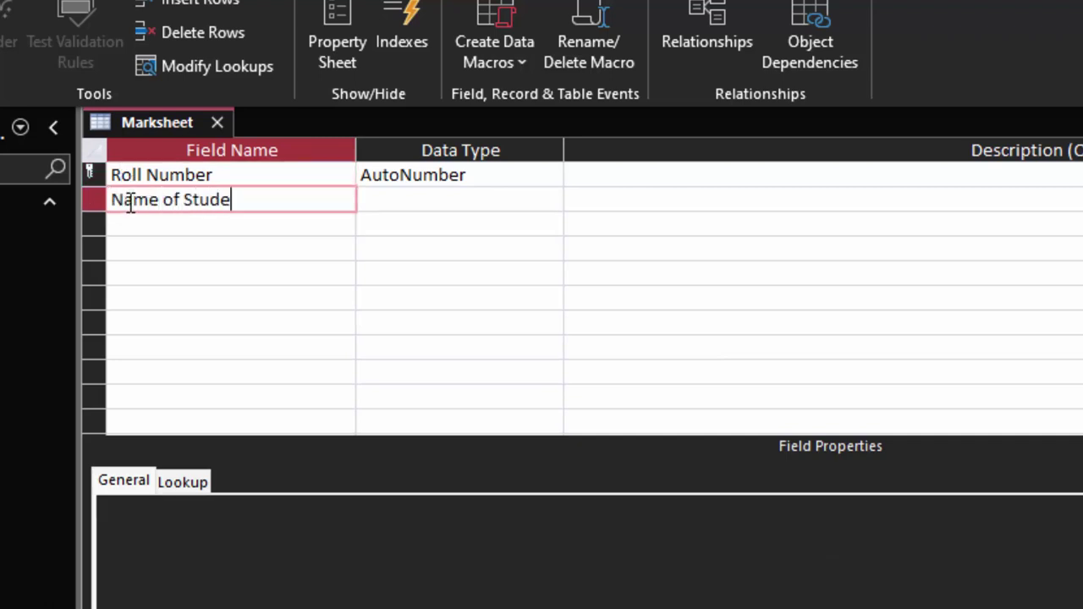
{"action": "type", "text": "nt"}
{"action": "left_click", "coordinate": [378, 199]}
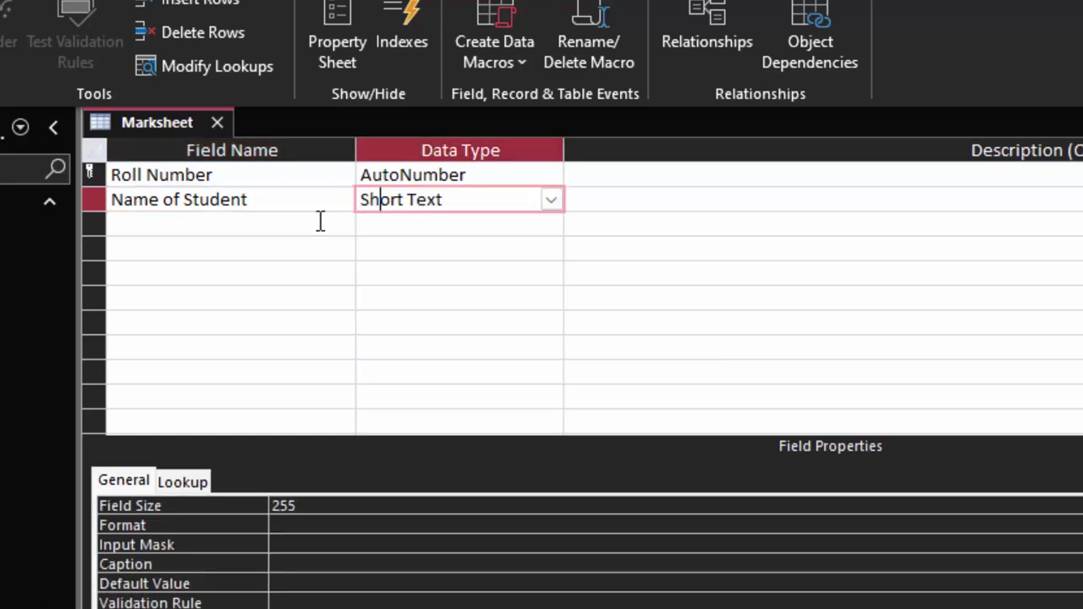
{"action": "left_click", "coordinate": [253, 225]}
{"action": "type", "text": "o"}
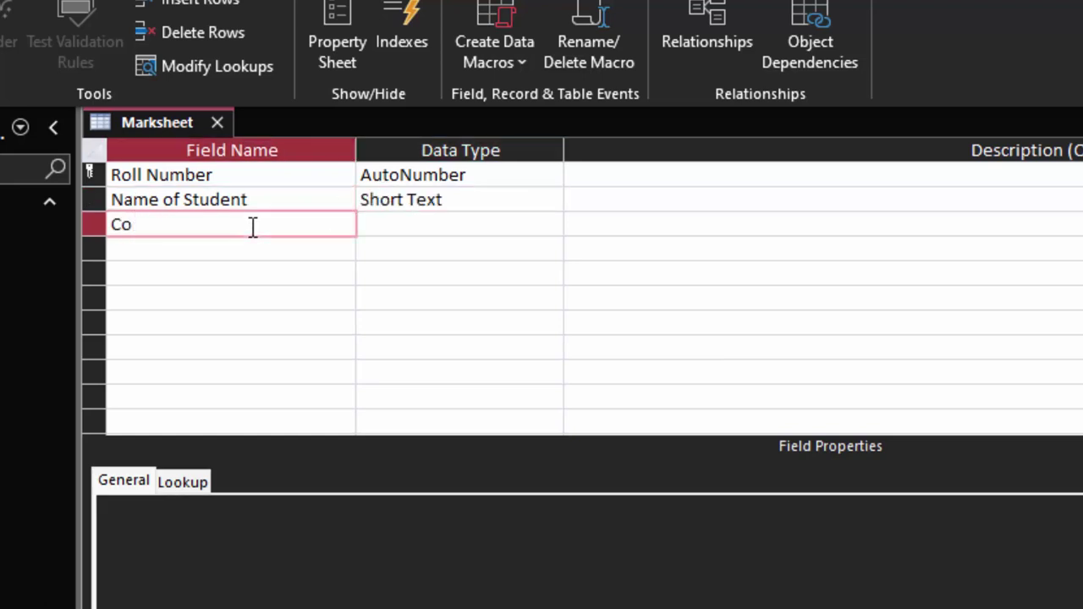
{"action": "type", "text": "mputer"}
{"action": "left_click", "coordinate": [394, 221]}
{"action": "left_click", "coordinate": [269, 230]}
{"action": "left_click", "coordinate": [265, 246]}
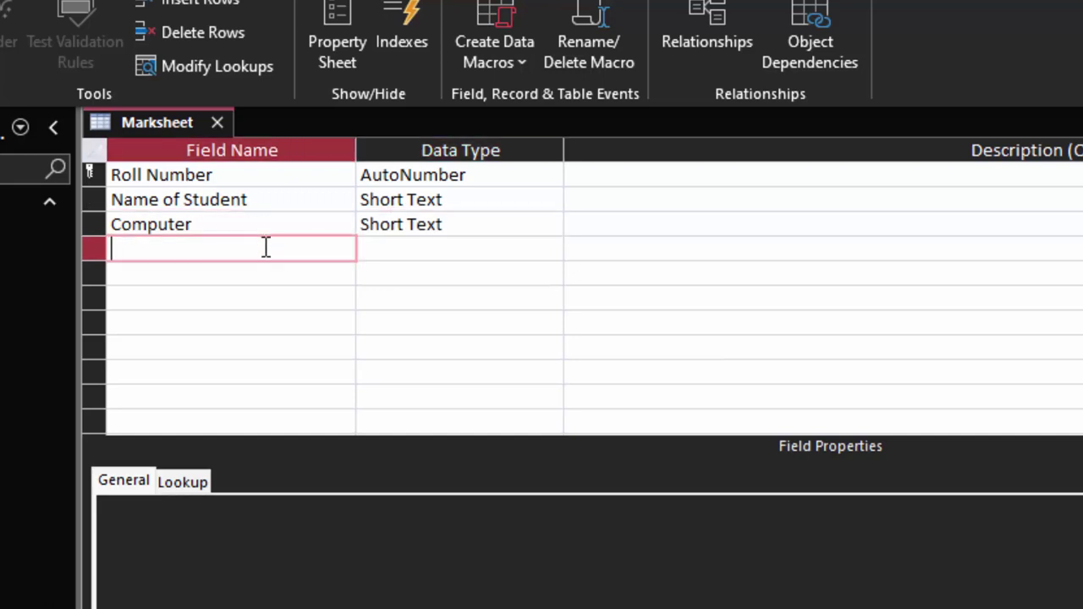
{"action": "type", "text": "Engli"}
{"action": "type", "text": "sh"}
{"action": "key", "text": "Tab"}
- Add the Hindi, Sst and Math field names below English
{"action": "key", "text": "Tab"}
{"action": "key", "text": "Tab"}
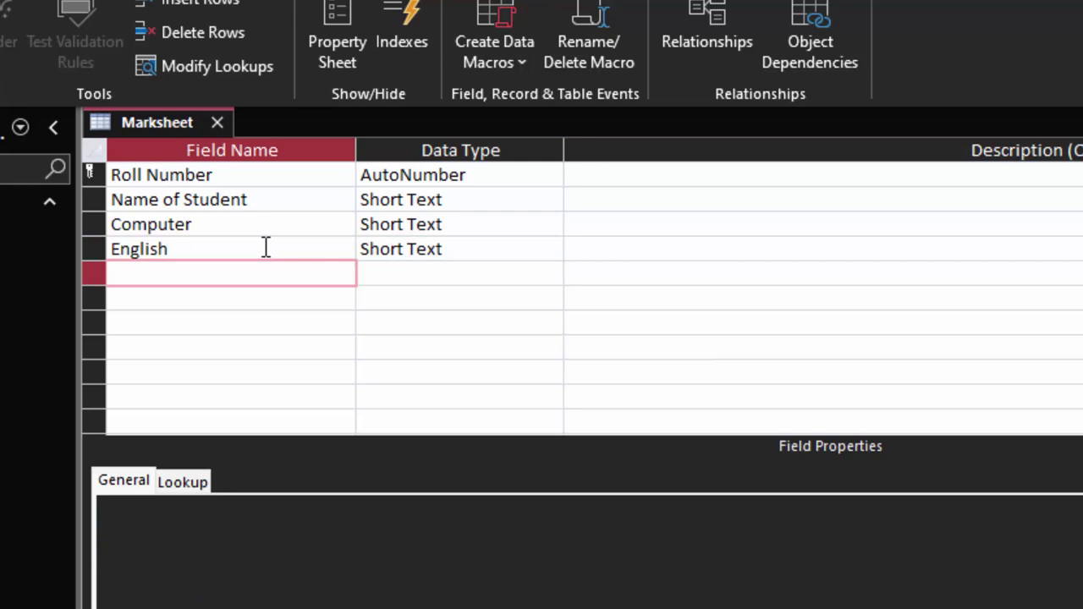
{"action": "type", "text": "Hinm"}
{"action": "key", "text": "BackSpace"}
{"action": "type", "text": "di"}
{"action": "key", "text": "Tab"}
{"action": "key", "text": "Tab"}
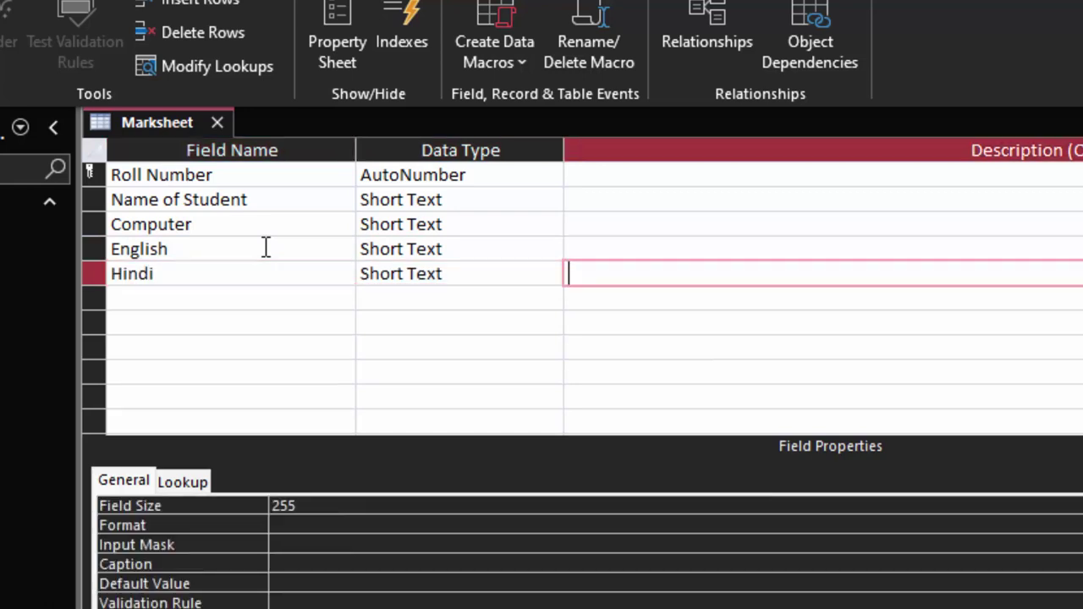
{"action": "key", "text": "Tab"}
{"action": "type", "text": "Sst"}
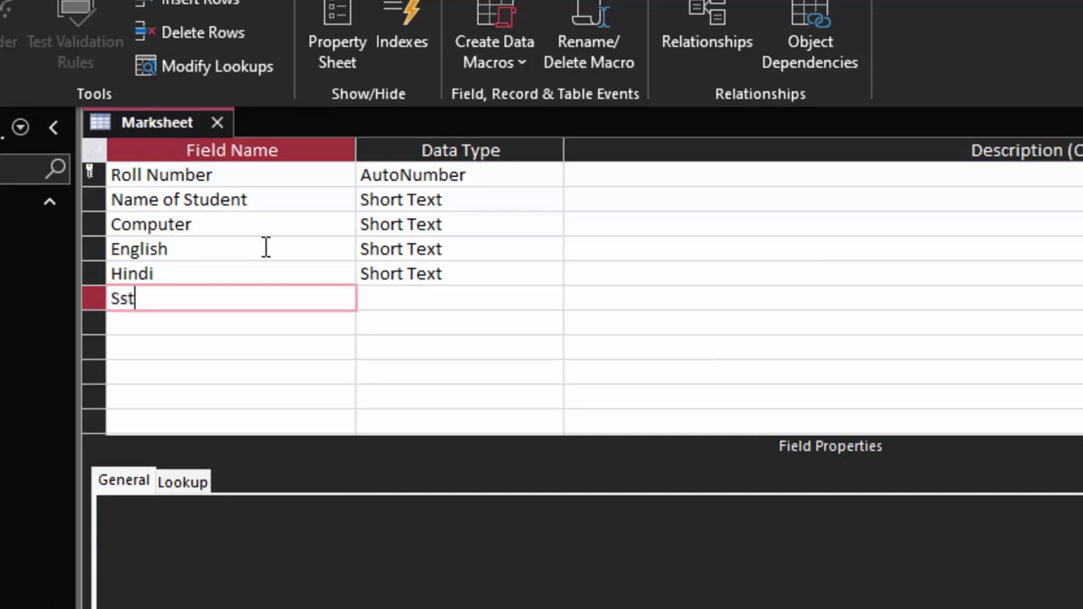
{"action": "key", "text": "Tab"}
{"action": "key", "text": "Tab"}
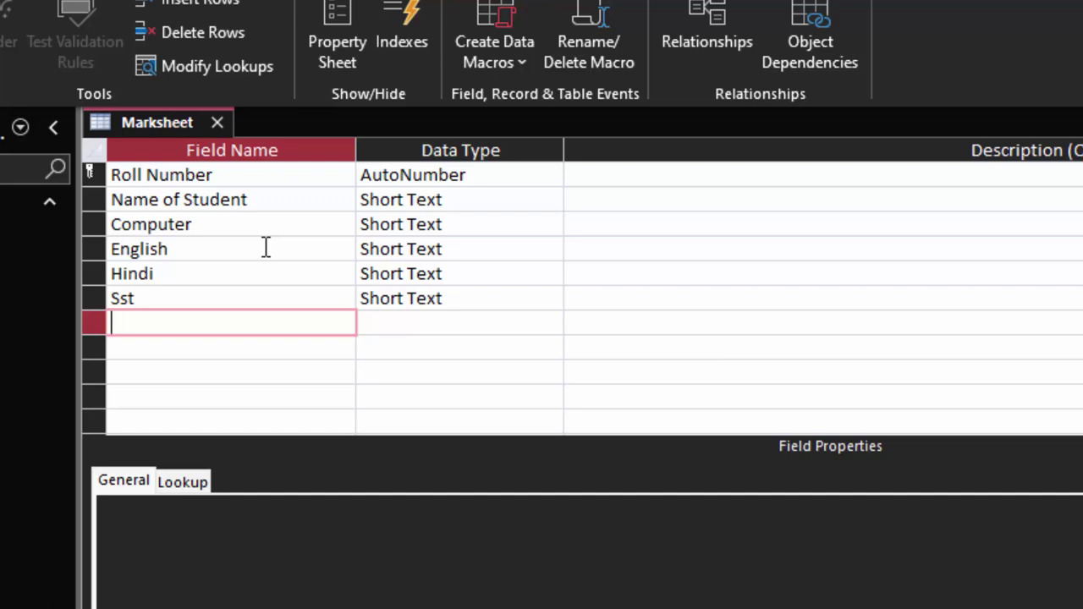
{"action": "type", "text": "Math"}
- Change the Math, Sst and Hindi fields to the Number data type
{"action": "left_click", "coordinate": [513, 322]}
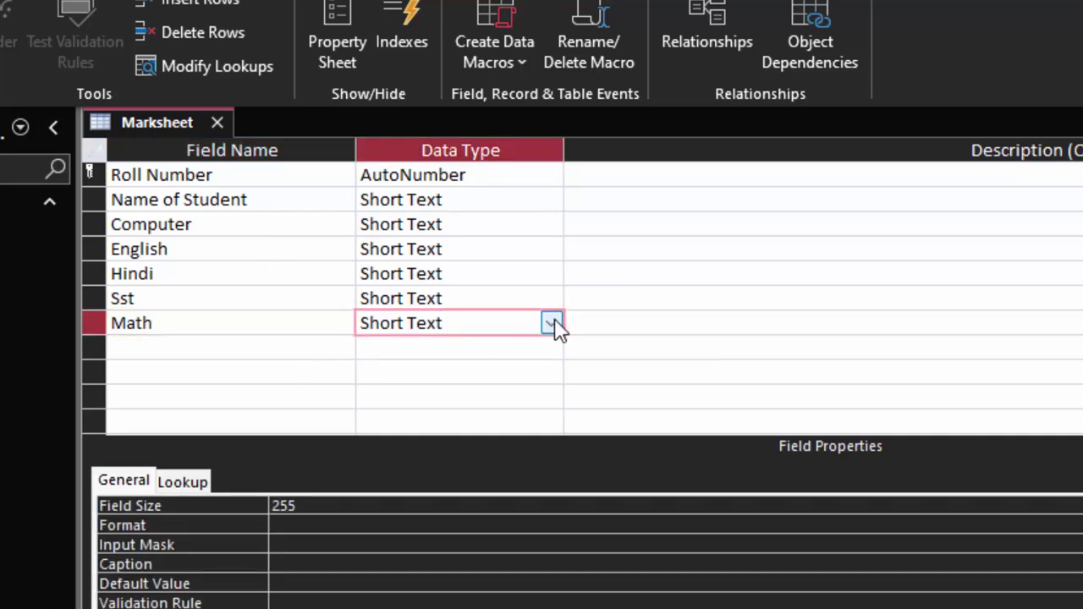
{"action": "left_click", "coordinate": [552, 325]}
{"action": "left_click", "coordinate": [483, 394]}
{"action": "left_click", "coordinate": [546, 298]}
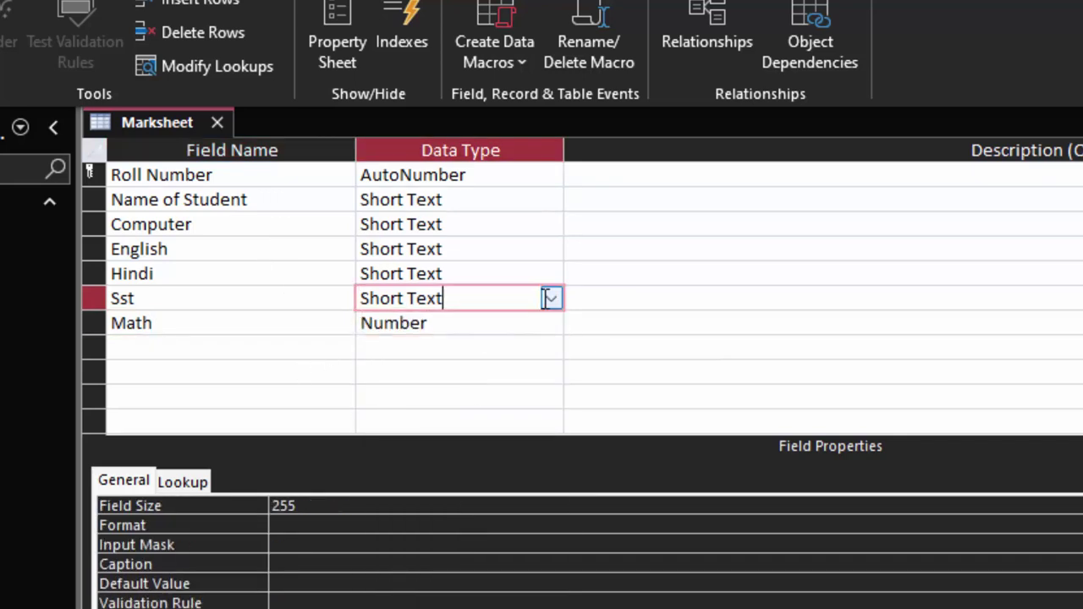
{"action": "left_click", "coordinate": [549, 298]}
{"action": "left_click", "coordinate": [495, 373]}
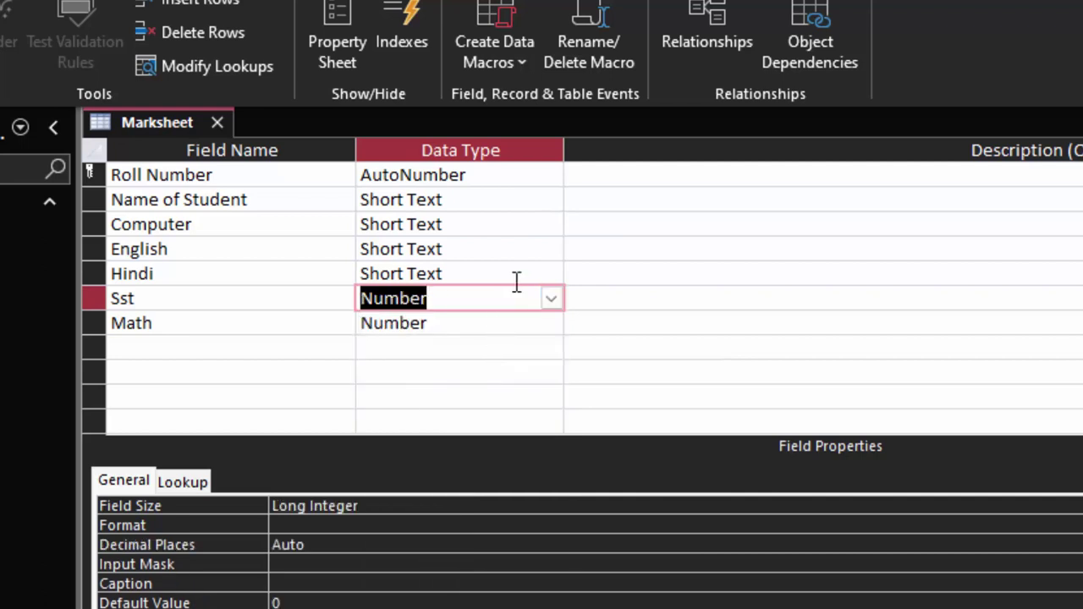
{"action": "left_click", "coordinate": [533, 273]}
{"action": "left_click", "coordinate": [551, 273]}
{"action": "left_click", "coordinate": [491, 347]}
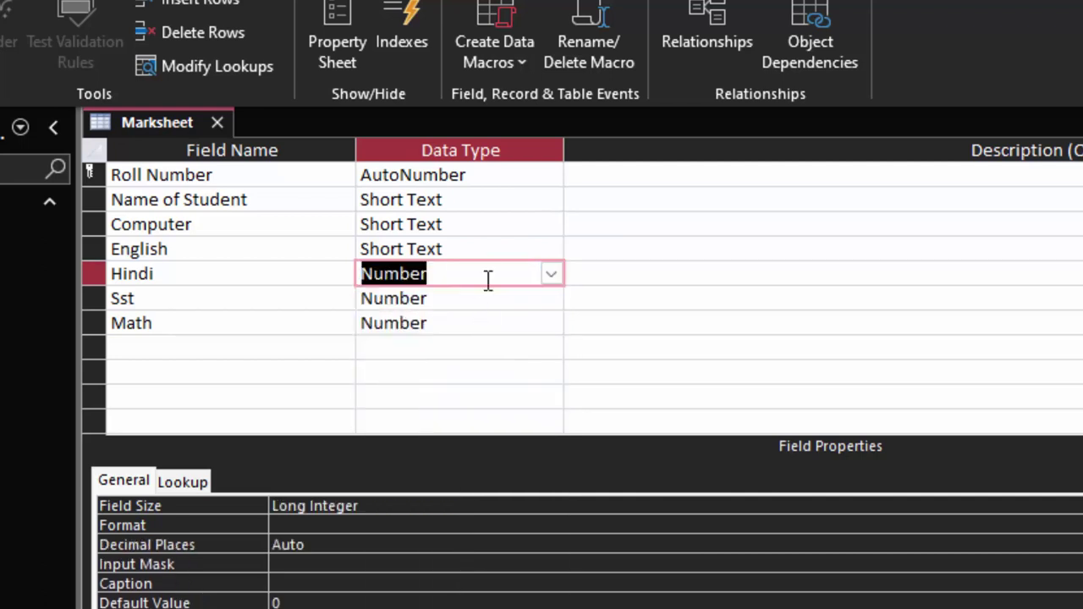
- Change the English and Computer fields to the Number data type
{"action": "left_click", "coordinate": [513, 248]}
{"action": "left_click", "coordinate": [551, 249]}
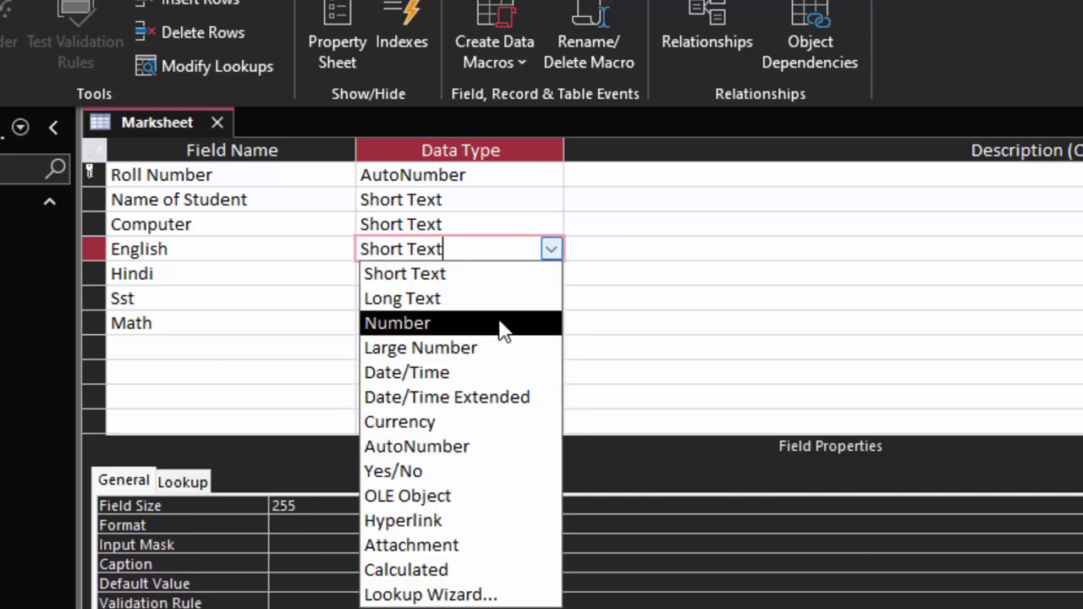
{"action": "left_click", "coordinate": [499, 322]}
{"action": "left_click", "coordinate": [515, 224]}
{"action": "left_click", "coordinate": [551, 225]}
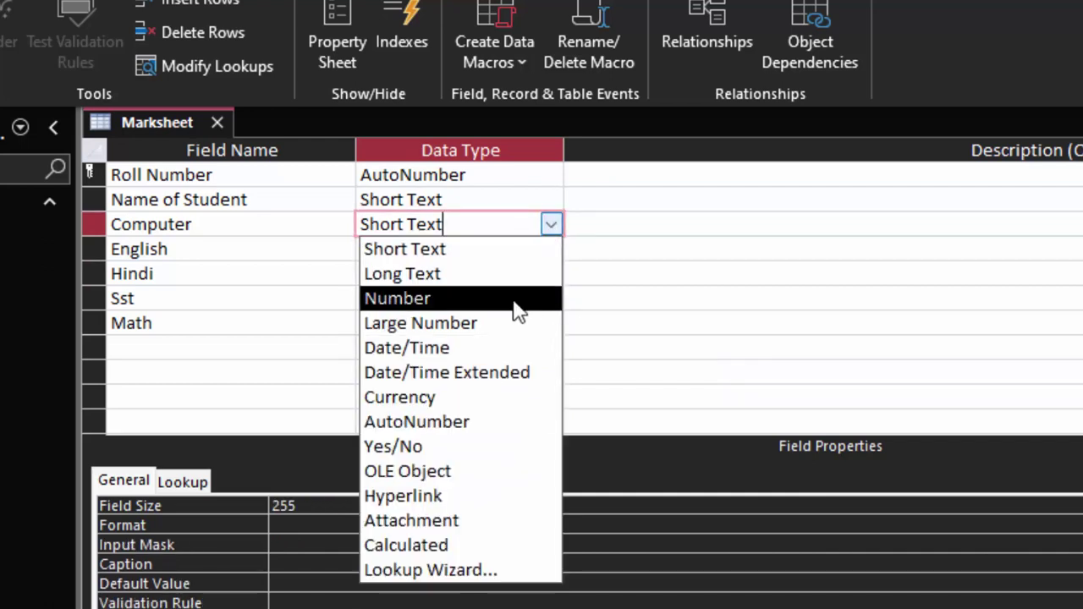
{"action": "left_click", "coordinate": [518, 300]}
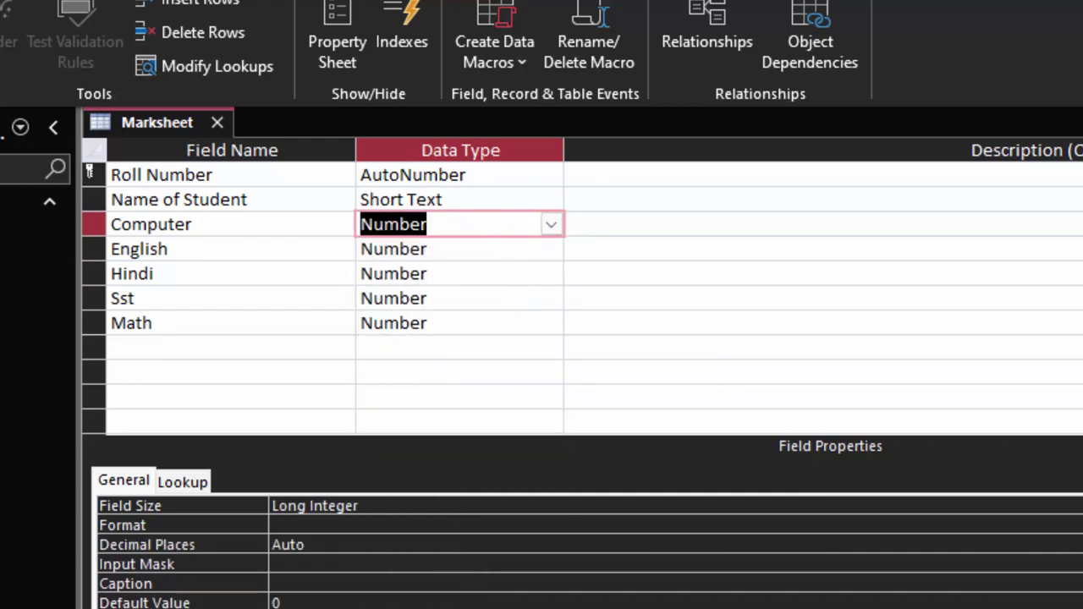
{"action": "left_click", "coordinate": [169, 341]}
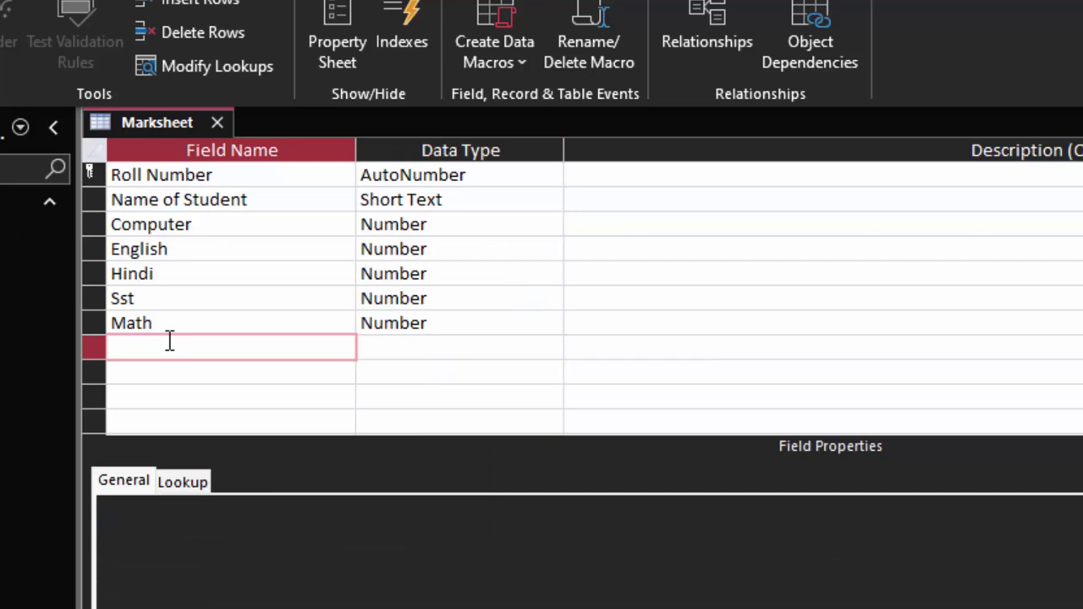
- Name the new field Total and set its data type to Calculated
{"action": "type", "text": "Total"}
{"action": "left_click", "coordinate": [513, 350]}
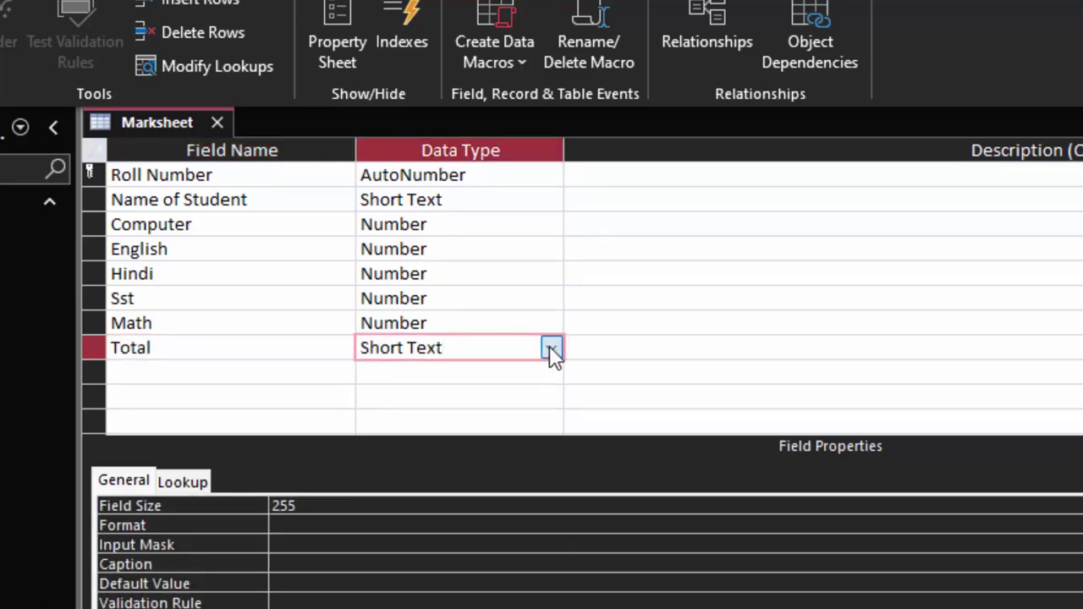
{"action": "left_click", "coordinate": [551, 348]}
{"action": "left_click", "coordinate": [398, 608]}
{"action": "type", "text": "["}
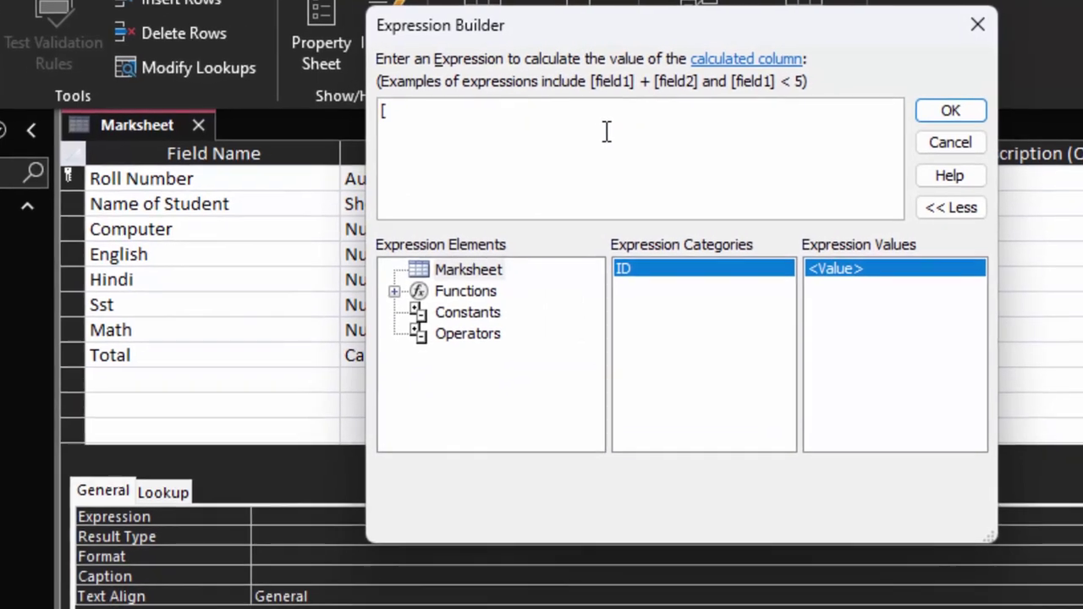
- Enter the expression [Computer]+[English]+[Hindi]+[Sst]+[Math], then save and switch to Datasheet View
{"action": "type", "text": "Comp"}
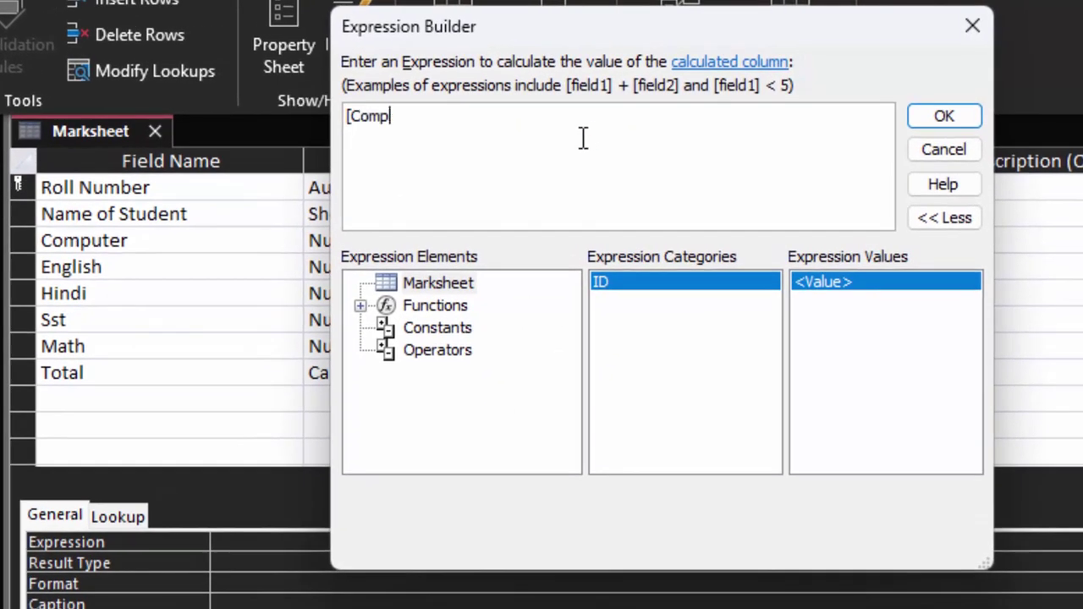
{"action": "type", "text": "uter]+[En"}
{"action": "type", "text": "glish]+[H"}
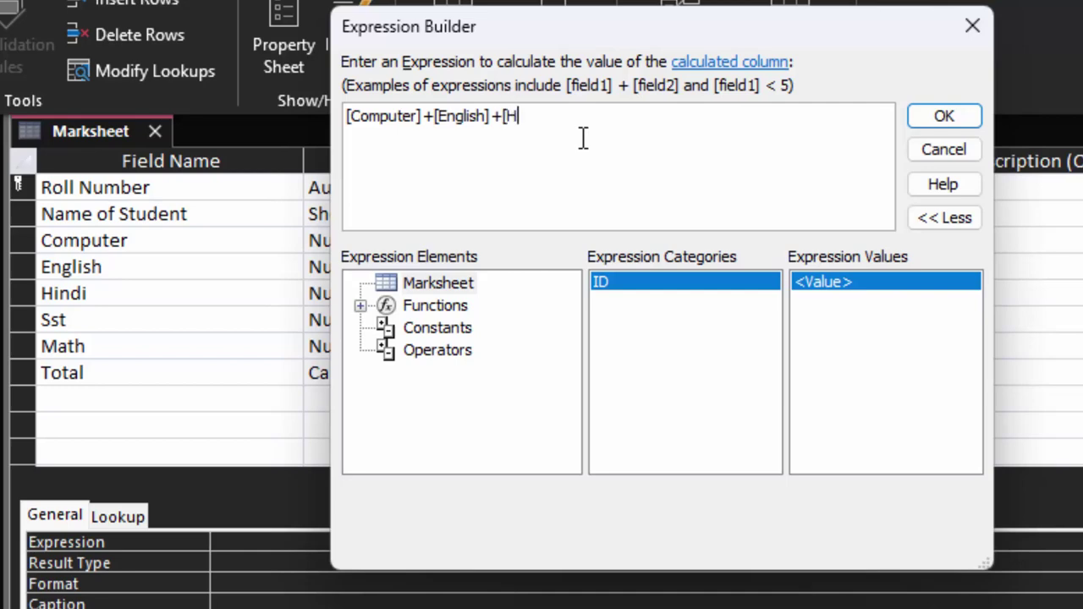
{"action": "type", "text": "indi]+[Sst"}
{"action": "type", "text": "+S"}
{"action": "type", "text": "s"}
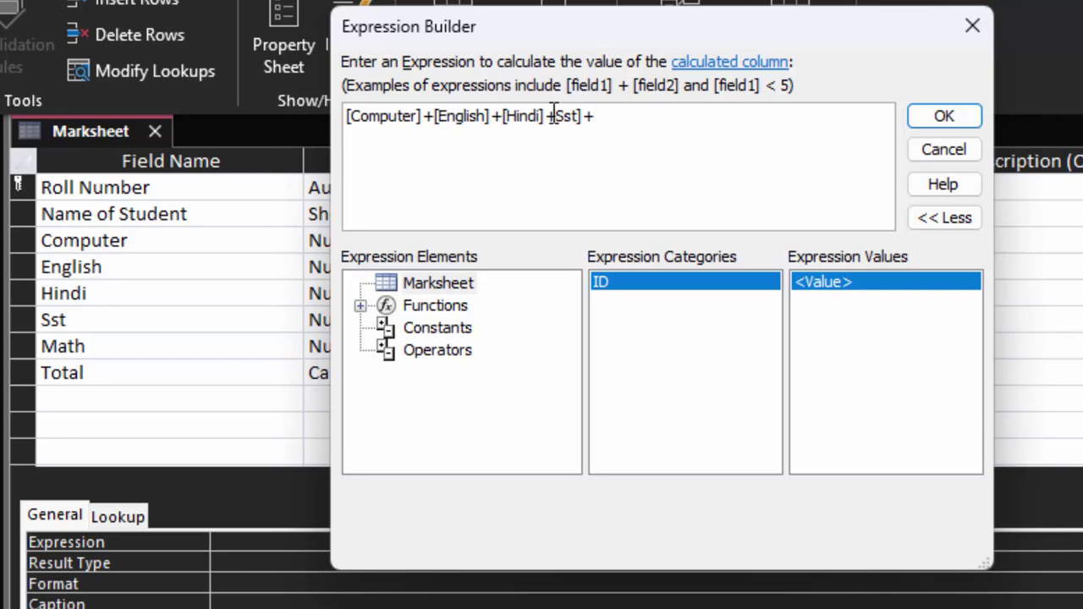
{"action": "left_click", "coordinate": [553, 117]}
{"action": "type", "text": "["}
{"action": "left_click", "coordinate": [647, 127]}
{"action": "type", "text": "[M"}
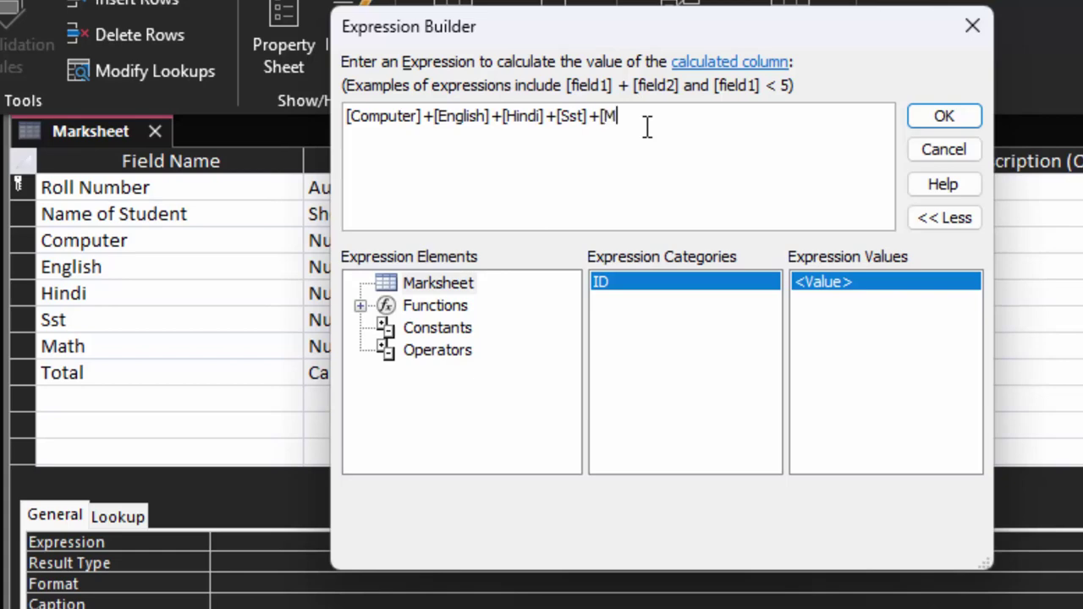
{"action": "type", "text": "ath"}
{"action": "left_click", "coordinate": [973, 116]}
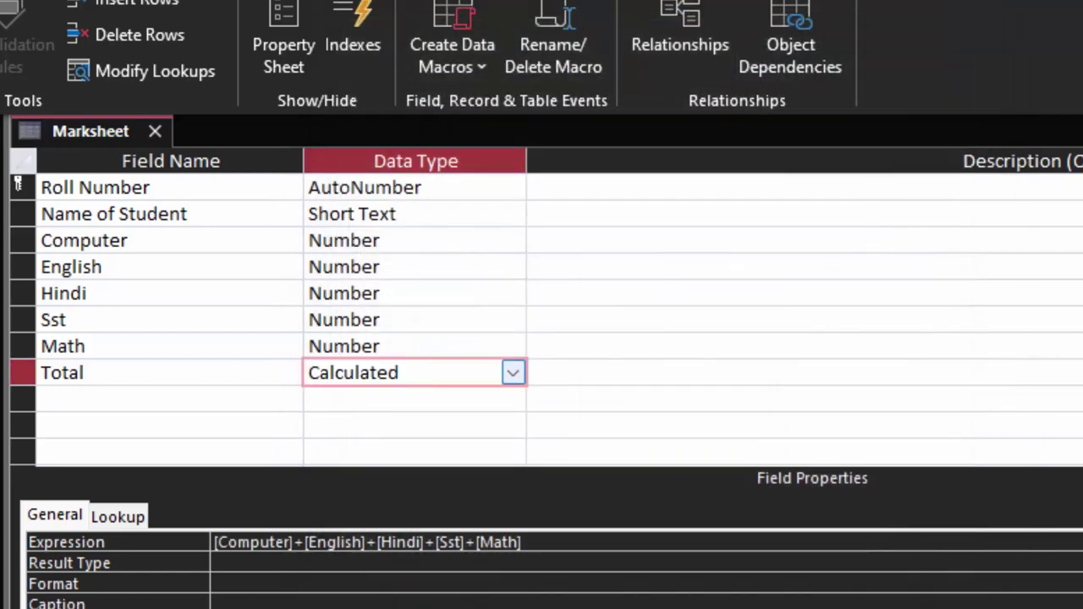
{"action": "left_click", "coordinate": [616, 473]}
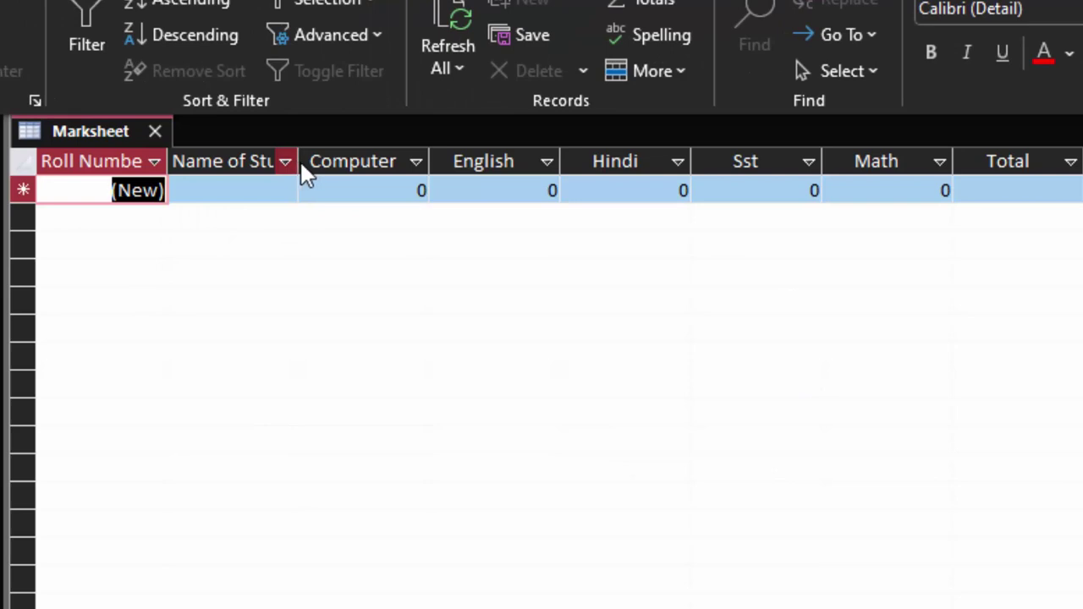
- Widen the Name of Student column and enter the student's name in the new record
{"action": "left_click_drag", "start_coordinate": [299, 170], "coordinate": [314, 173]}
{"action": "left_click", "coordinate": [161, 145]}
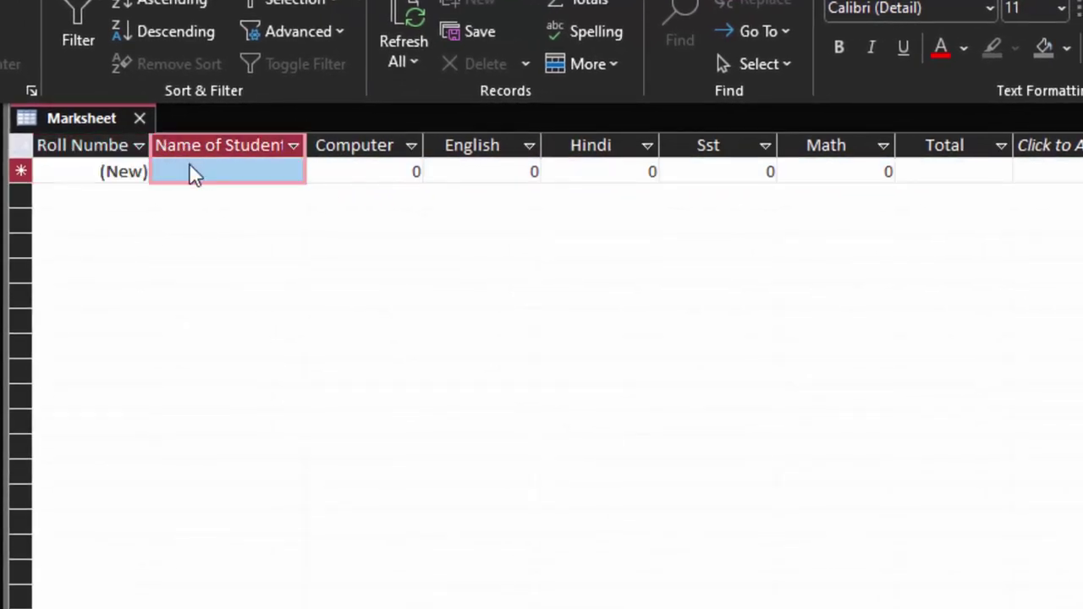
{"action": "left_click", "coordinate": [190, 168]}
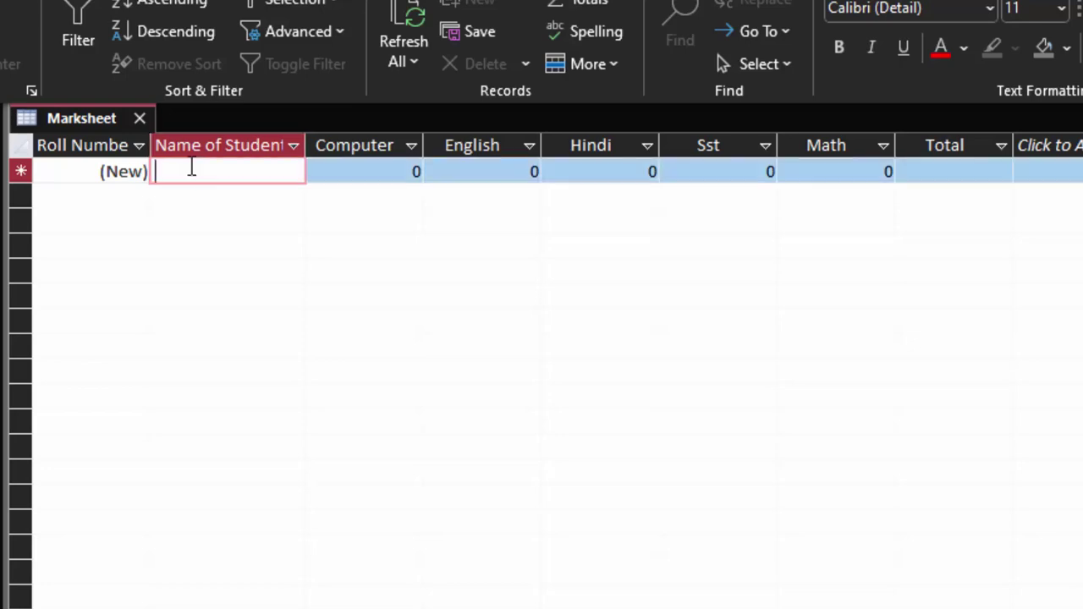
{"action": "type", "text": "Ram"}
- Enter marks 55, 77, 66 and 55 for Computer, English, Hindi and Sst
{"action": "key", "text": "Tab"}
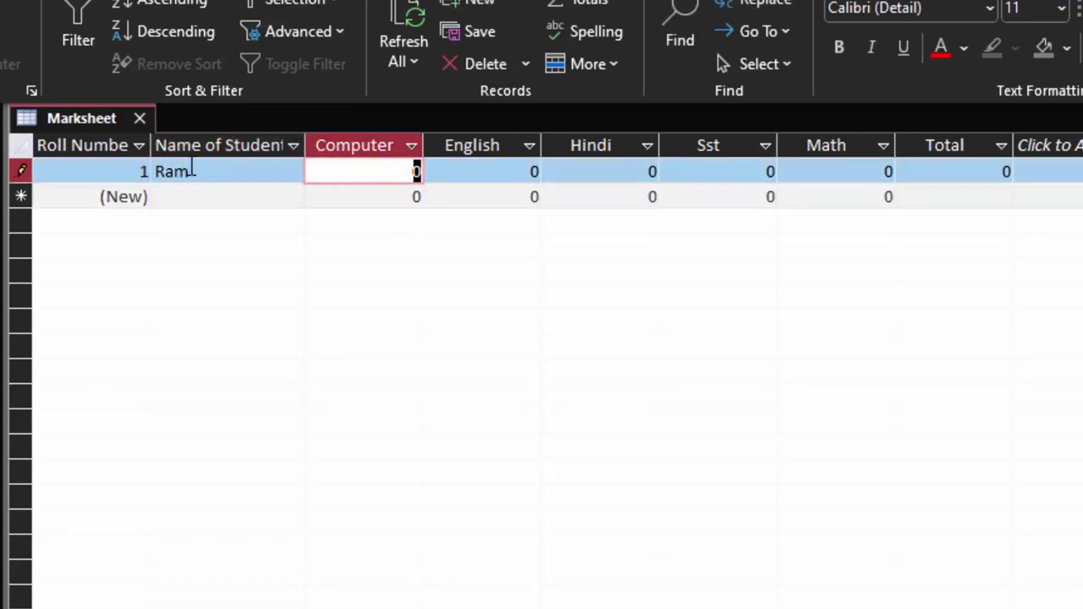
{"action": "type", "text": "55"}
{"action": "key", "text": "Tab"}
{"action": "type", "text": "77"}
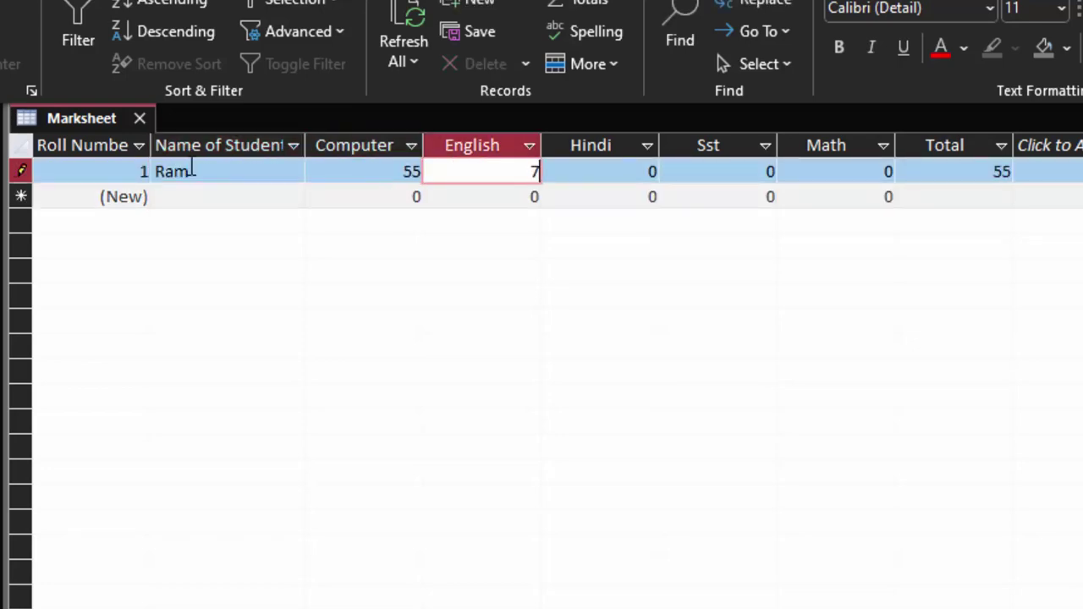
{"action": "key", "text": "Tab"}
{"action": "type", "text": "66"}
{"action": "key", "text": "Tab"}
{"action": "type", "text": "55"}
{"action": "key", "text": "Tab"}
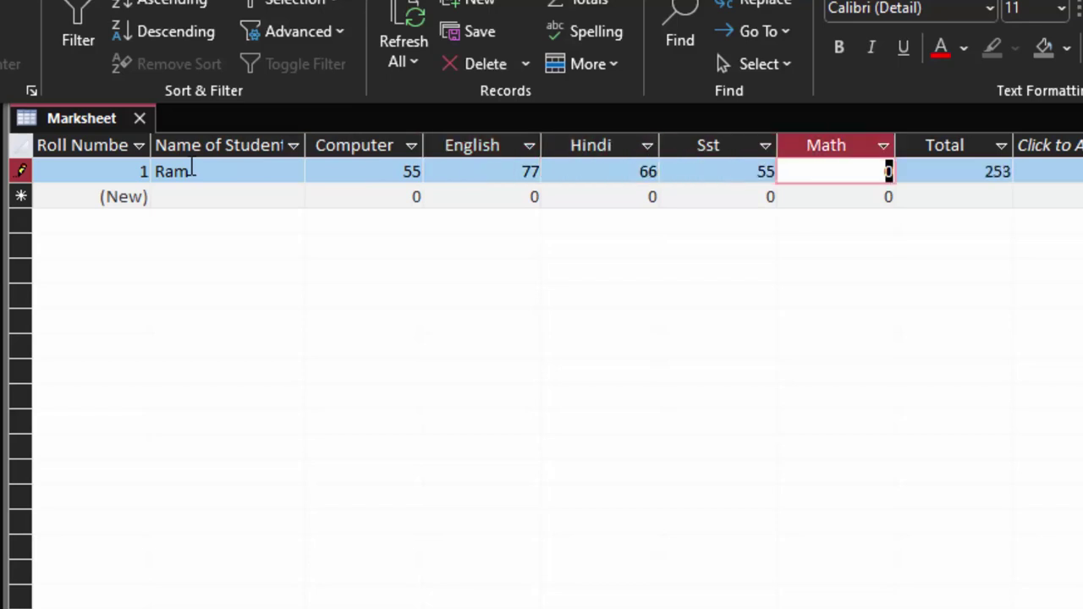
{"action": "key", "text": "Tab"}
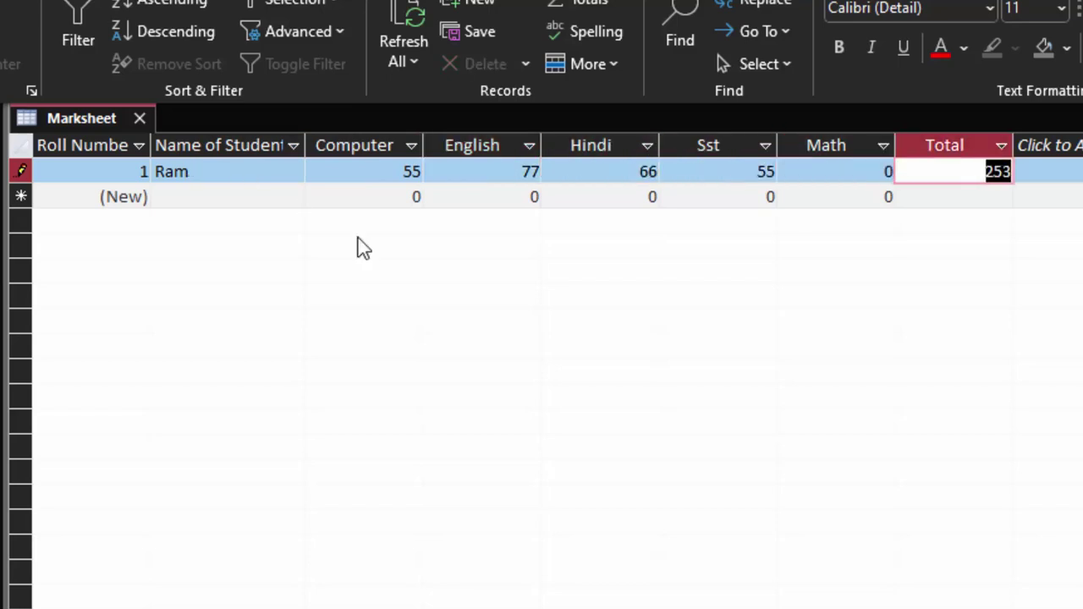
- Set the Math mark to 44 so Total recalculates to 297
{"action": "left_click", "coordinate": [873, 172]}
{"action": "key", "text": "BackSpace"}
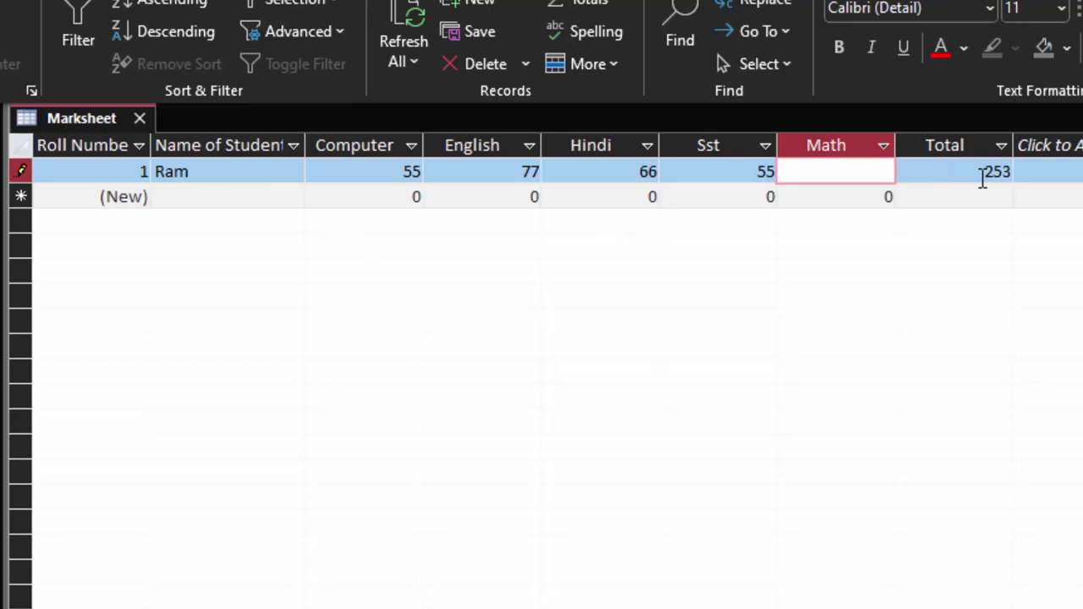
{"action": "type", "text": "44"}
{"action": "key", "text": "Tab"}
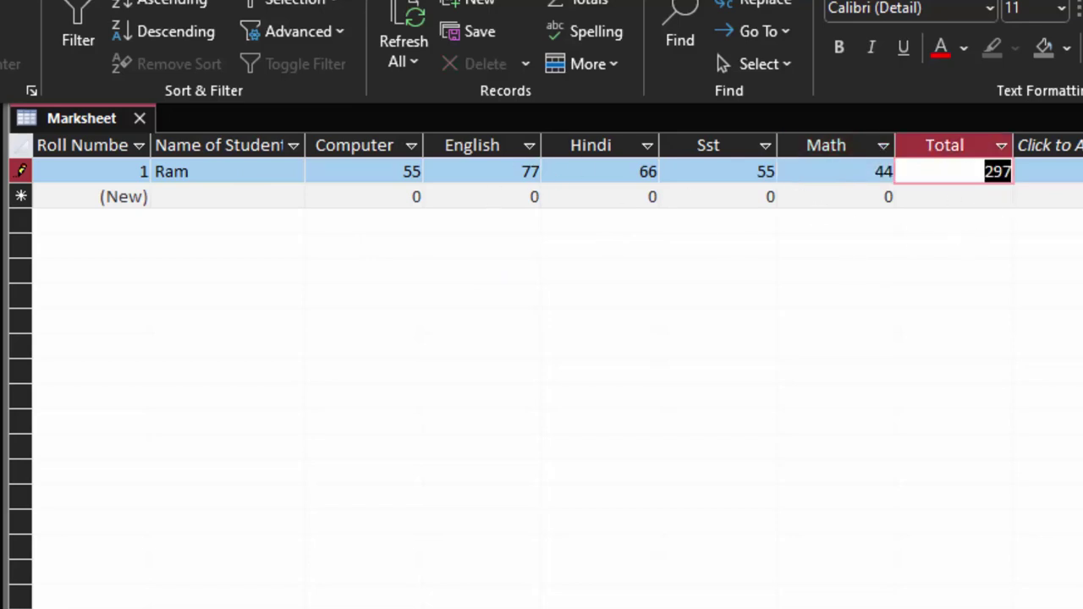
- Back in Design View, add a Calculated Average field with expression [Total]/5
{"action": "left_click", "coordinate": [106, 360]}
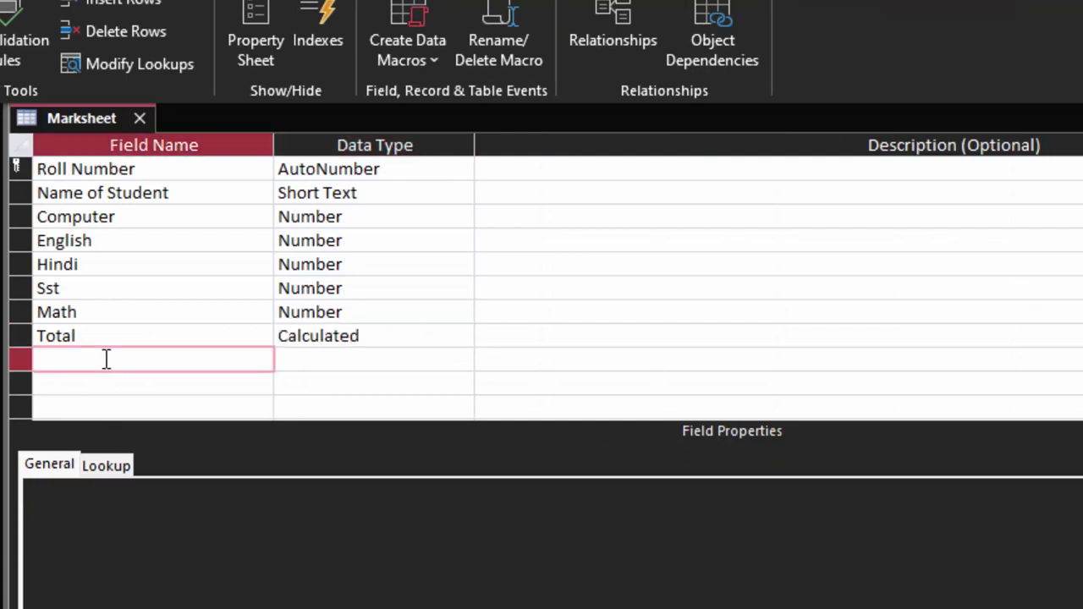
{"action": "type", "text": "Average"}
{"action": "key", "text": "Tab"}
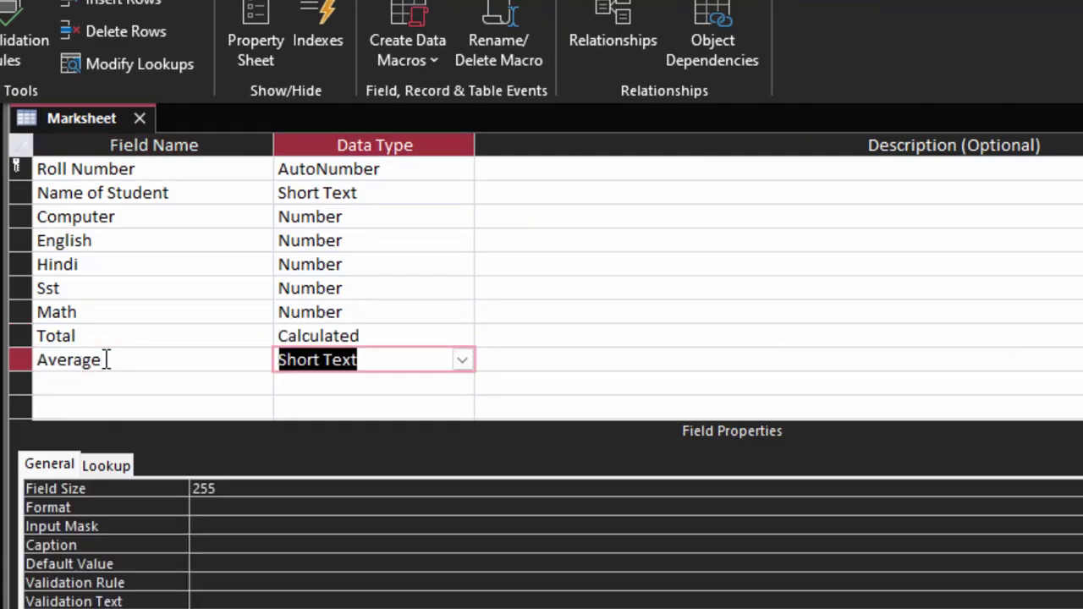
{"action": "left_click", "coordinate": [464, 362]}
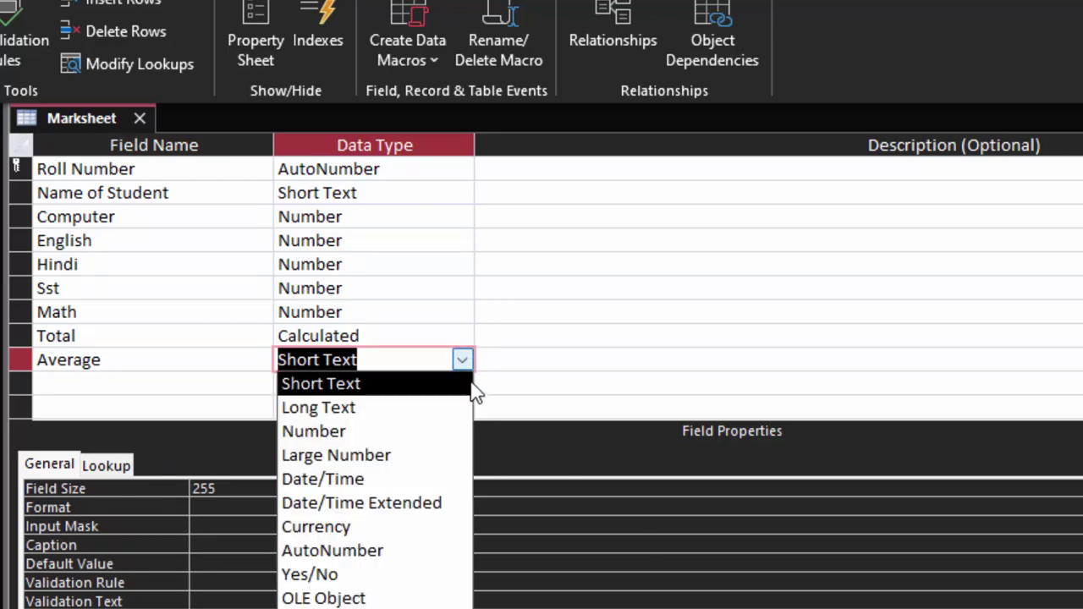
{"action": "left_click", "coordinate": [338, 608]}
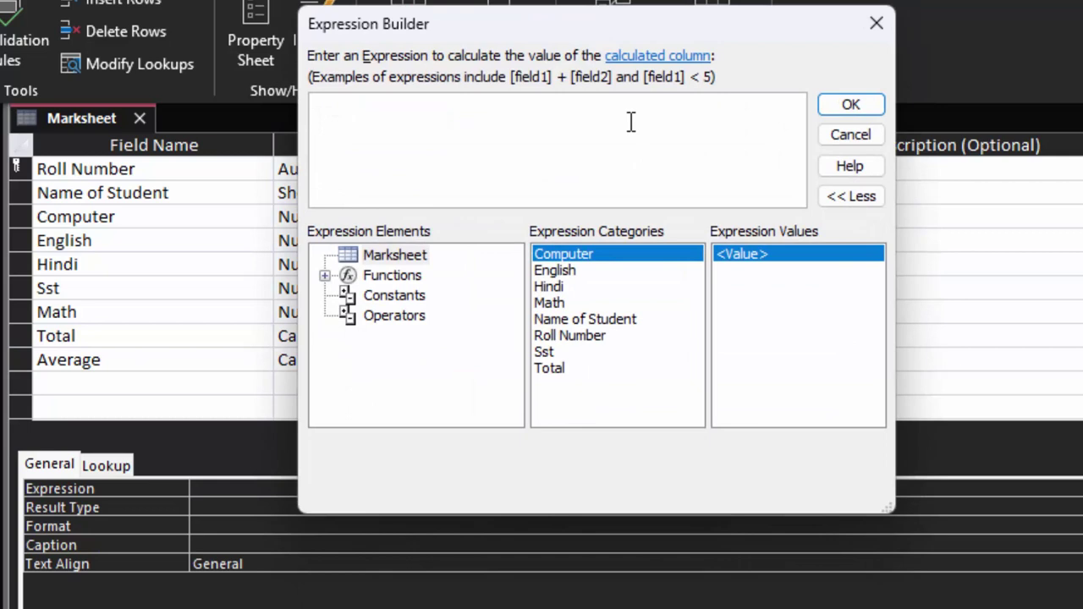
{"action": "type", "text": "Total"}
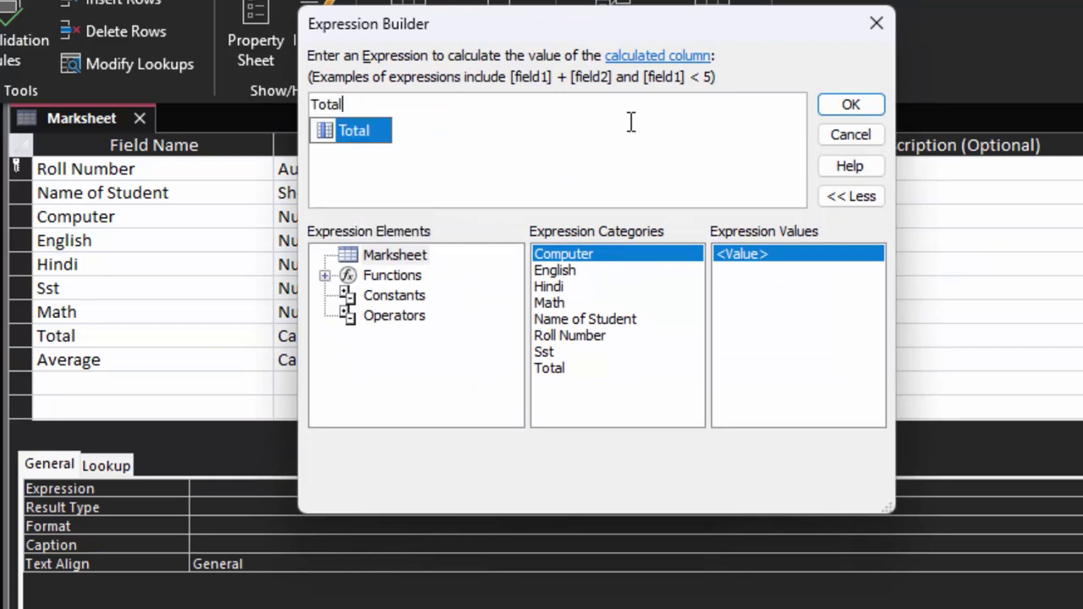
{"action": "key", "text": "Tab"}
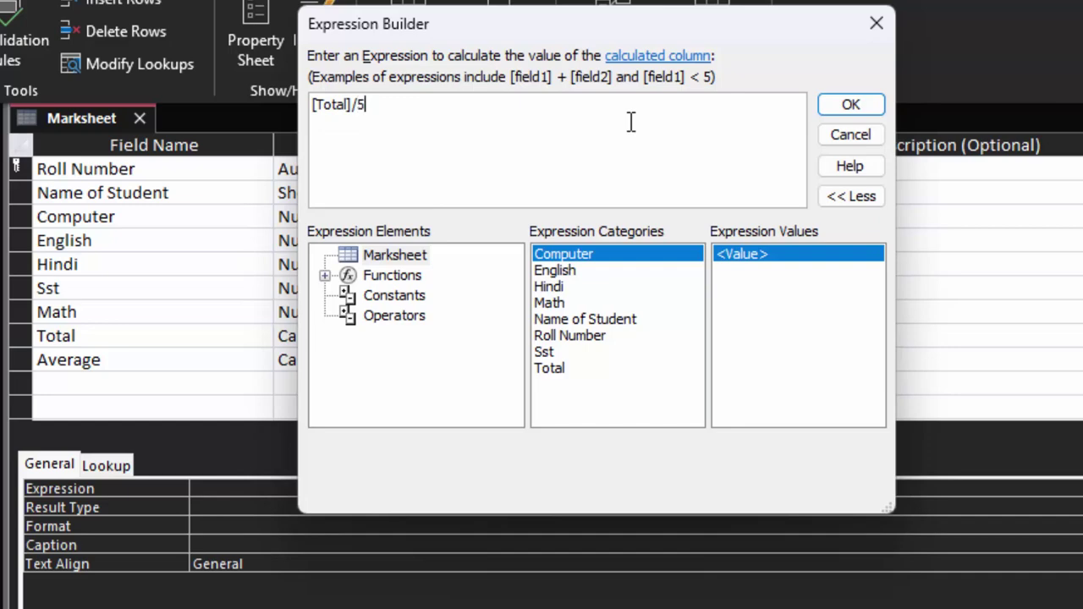
{"action": "left_click", "coordinate": [838, 104]}
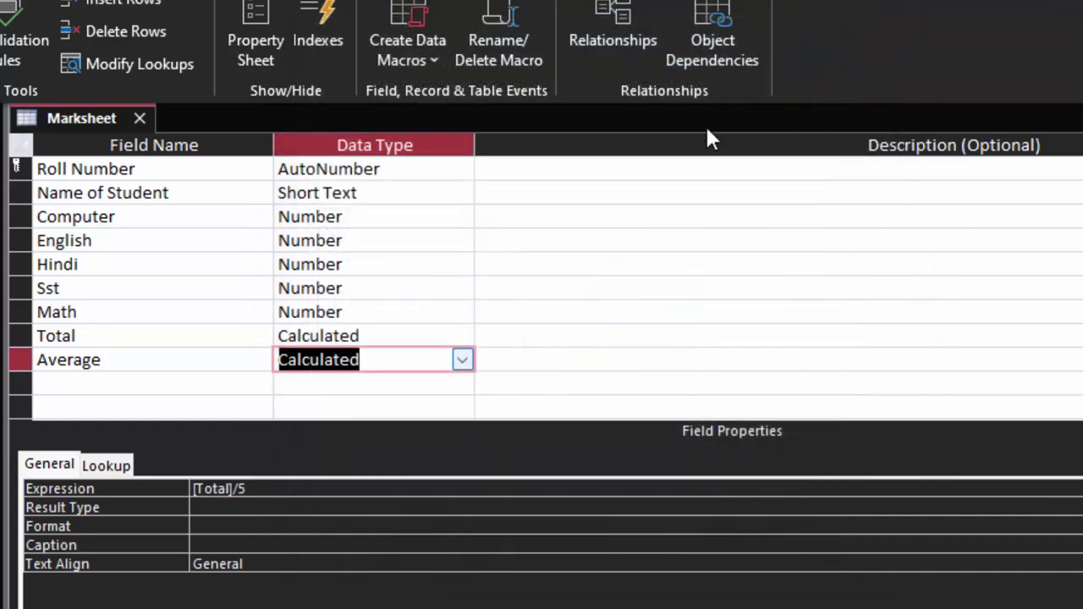
- Add a Calculated Grade field and start its nested IIf: S at 85, A at 75, B at 65
{"action": "left_click", "coordinate": [87, 383]}
{"action": "type", "text": "ra"}
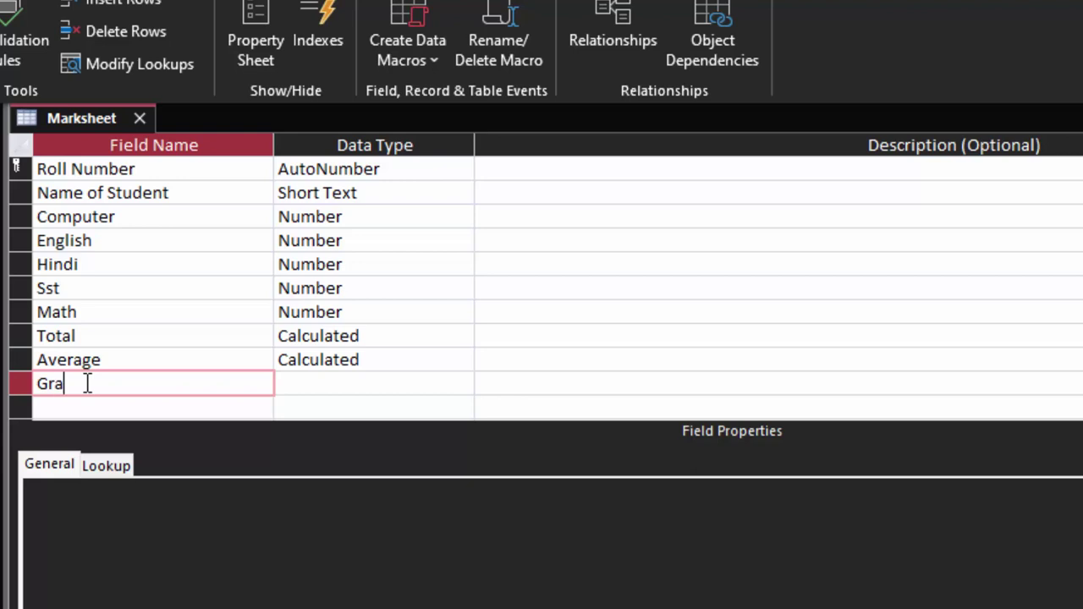
{"action": "type", "text": "de"}
{"action": "left_click", "coordinate": [453, 390]}
{"action": "left_click", "coordinate": [462, 384]}
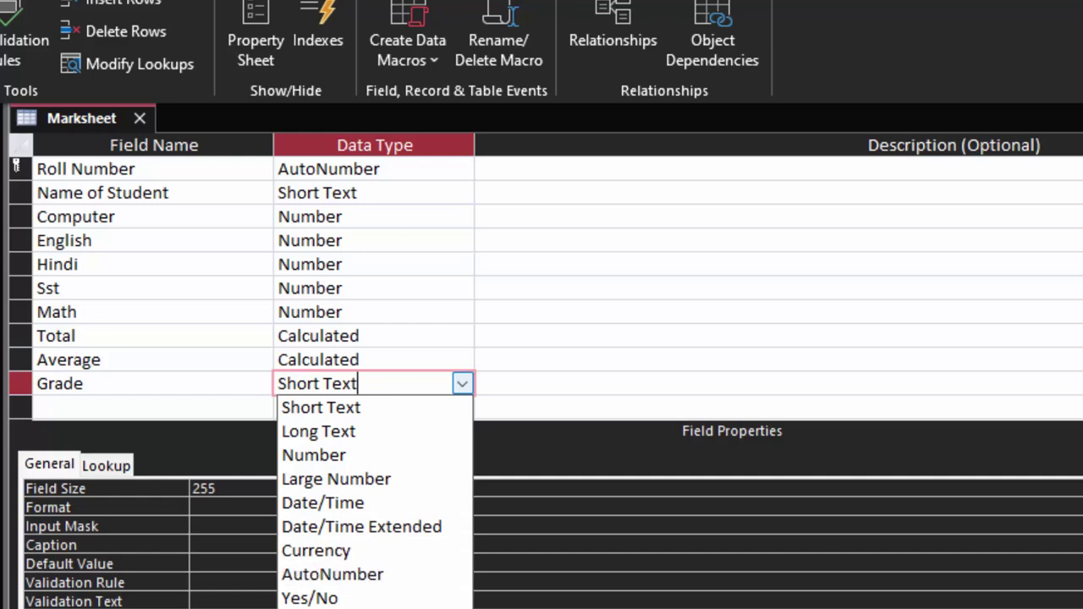
{"action": "left_click", "coordinate": [370, 603]}
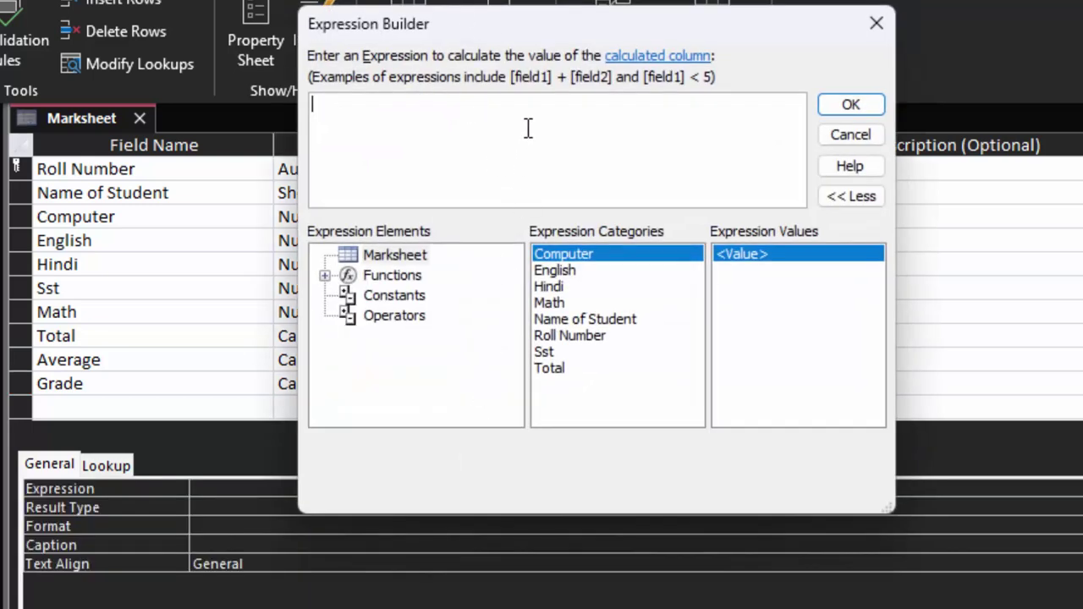
{"action": "type", "text": "iif"}
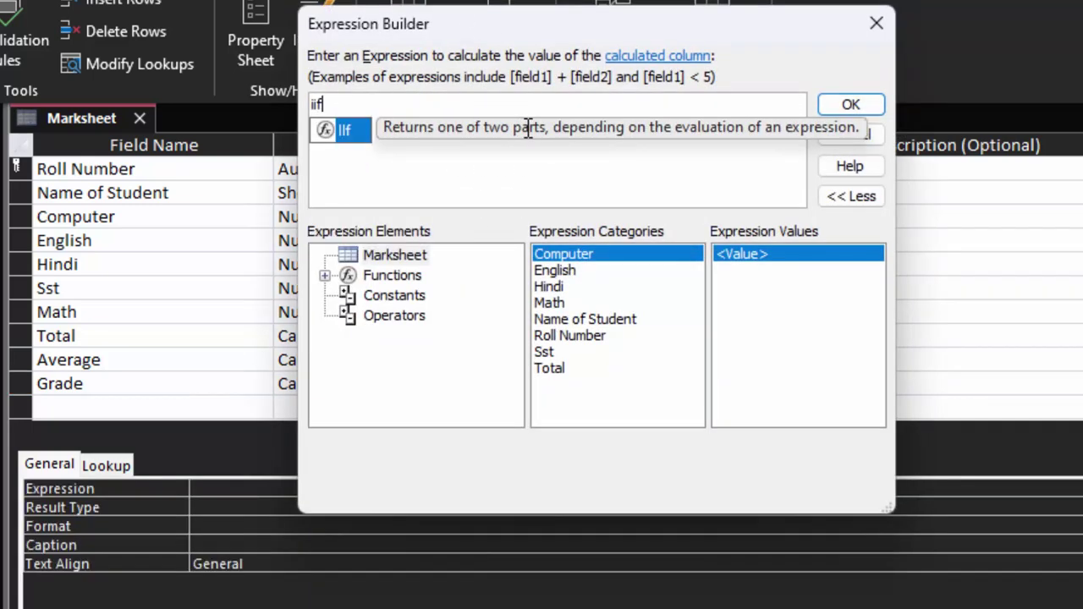
{"action": "type", "text": "(["}
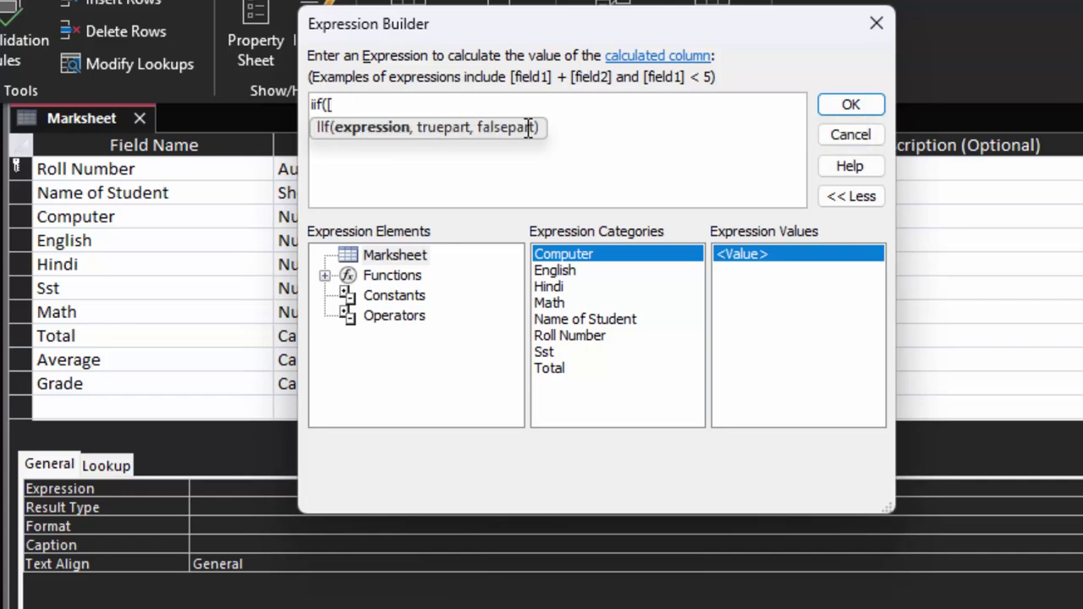
{"action": "type", "text": "Average]>"}
{"action": "type", "text": "="}
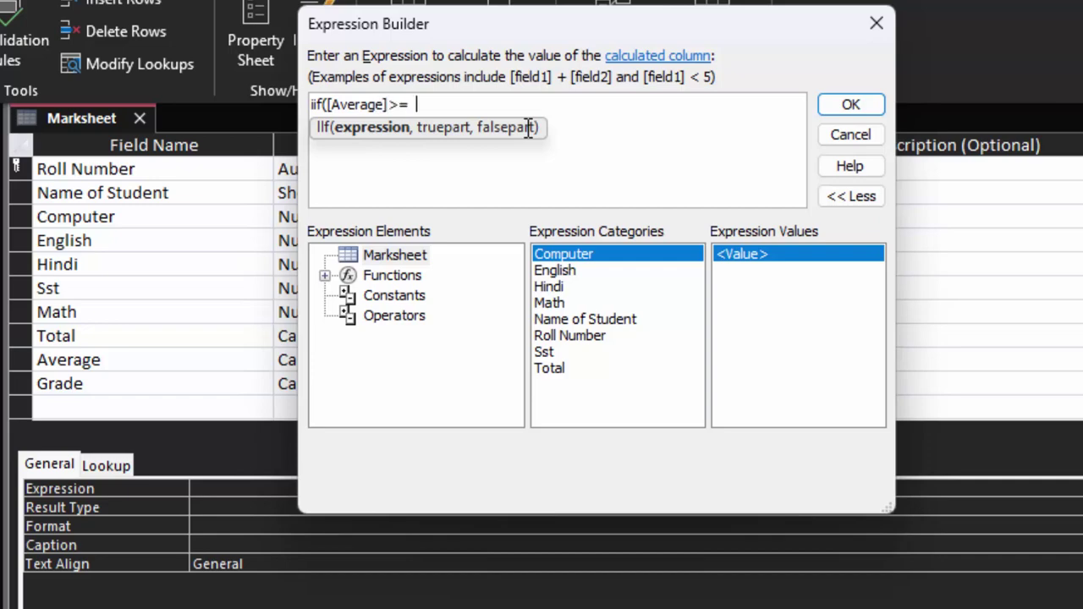
{"action": "type", "text": "85,\""}
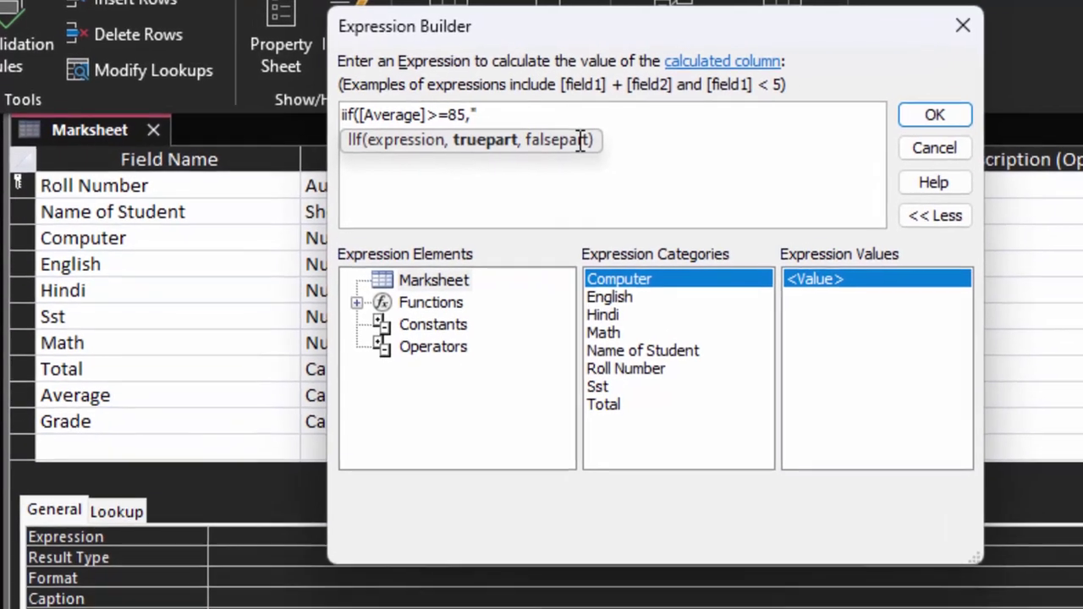
{"action": "type", "text": "S\""}
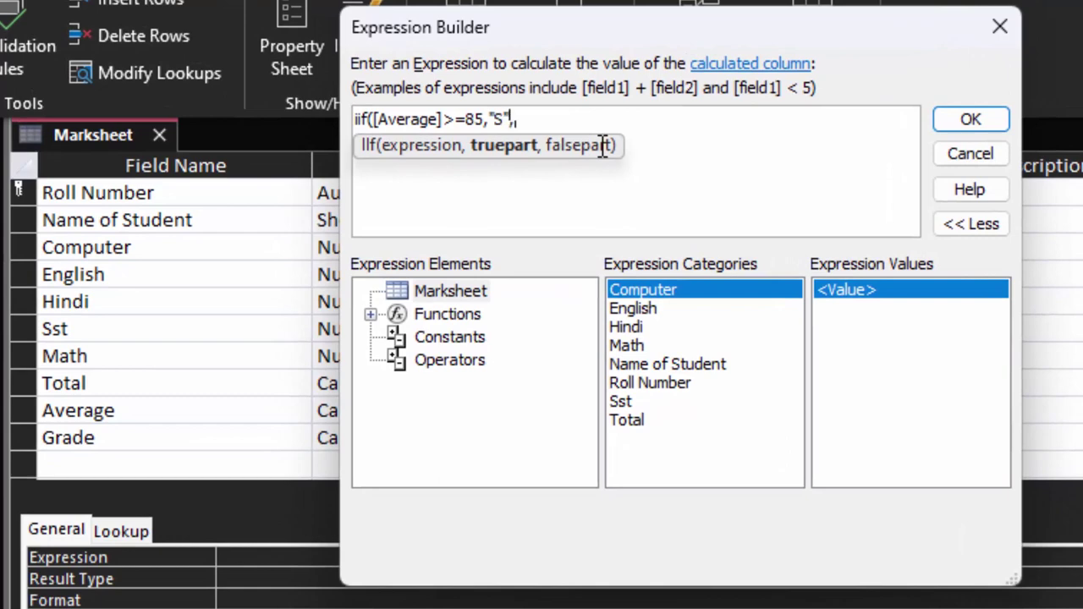
{"action": "type", "text": ",iif("}
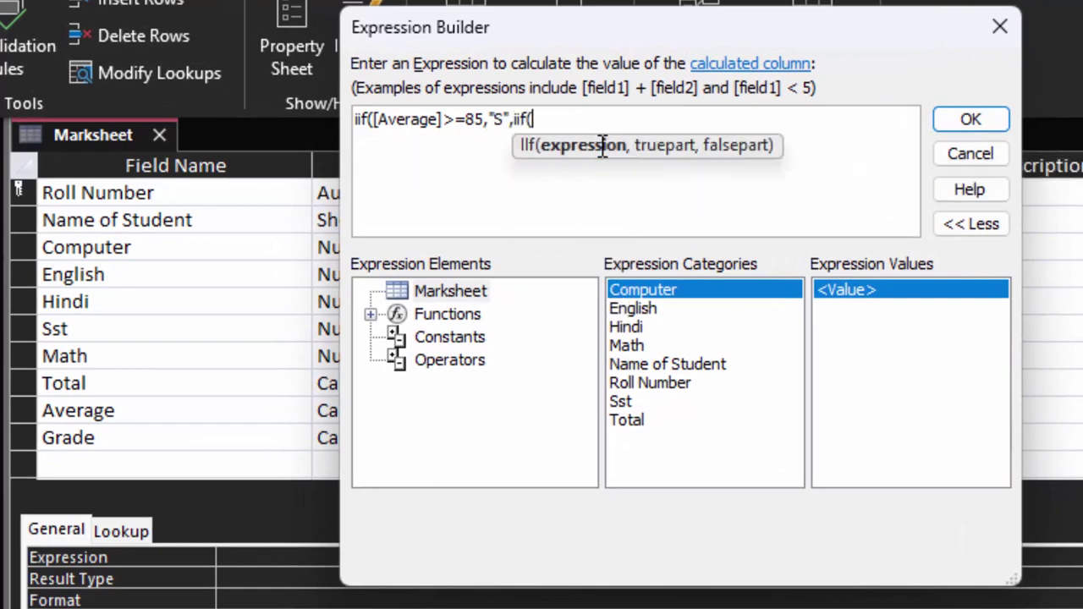
{"action": "type", "text": "[Average]>"}
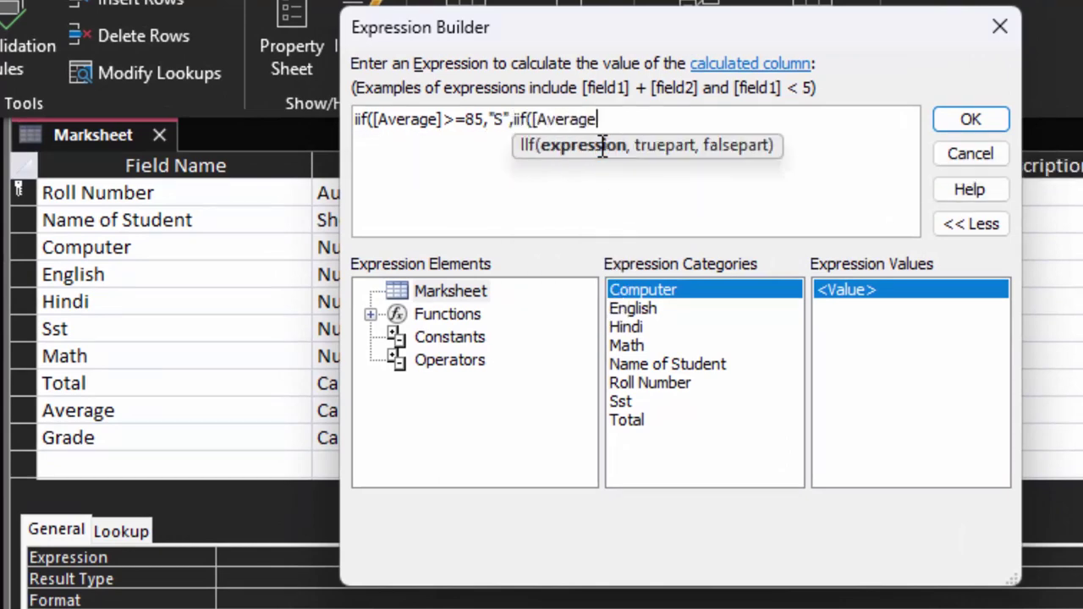
{"action": "type", "text": "=75"}
{"action": "type", "text": ",\""}
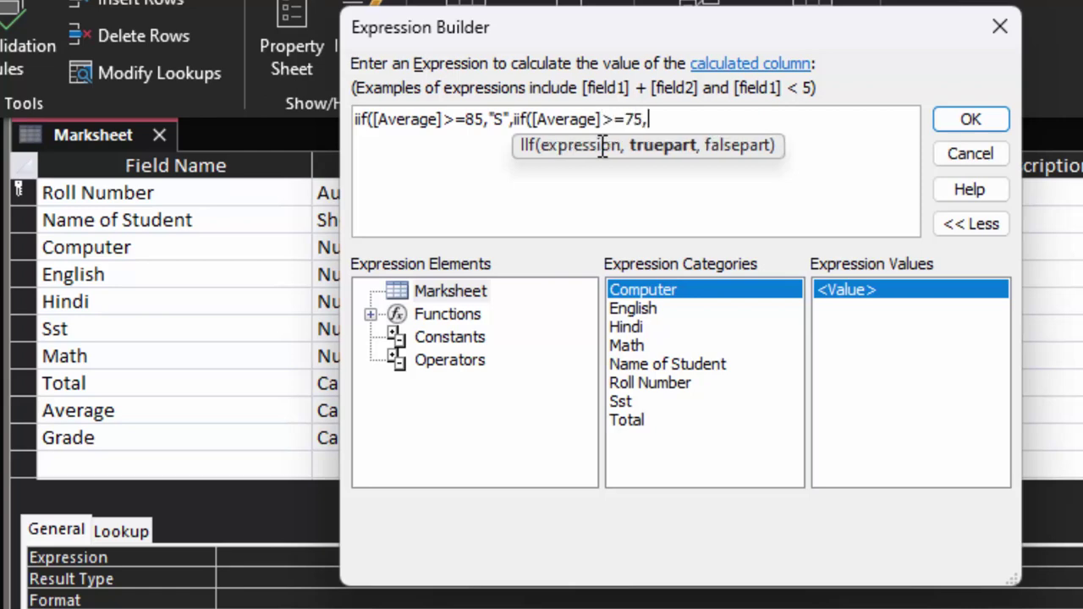
{"action": "type", "text": "A\""}
{"action": "type", "text": ",iif"}
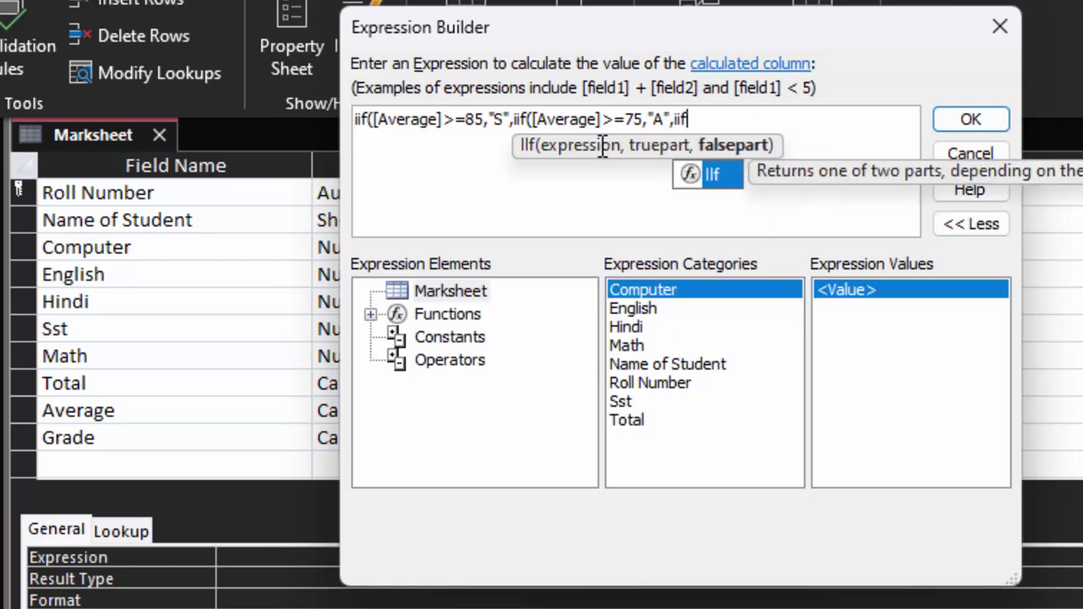
{"action": "type", "text": "([A"}
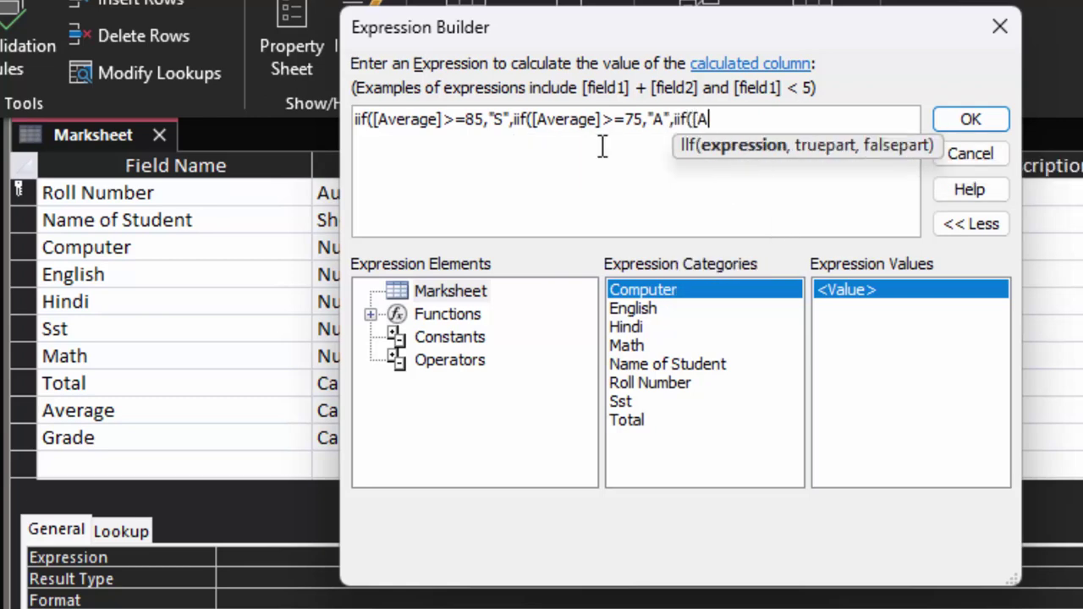
{"action": "type", "text": "verage]"}
{"action": "type", "text": ">="}
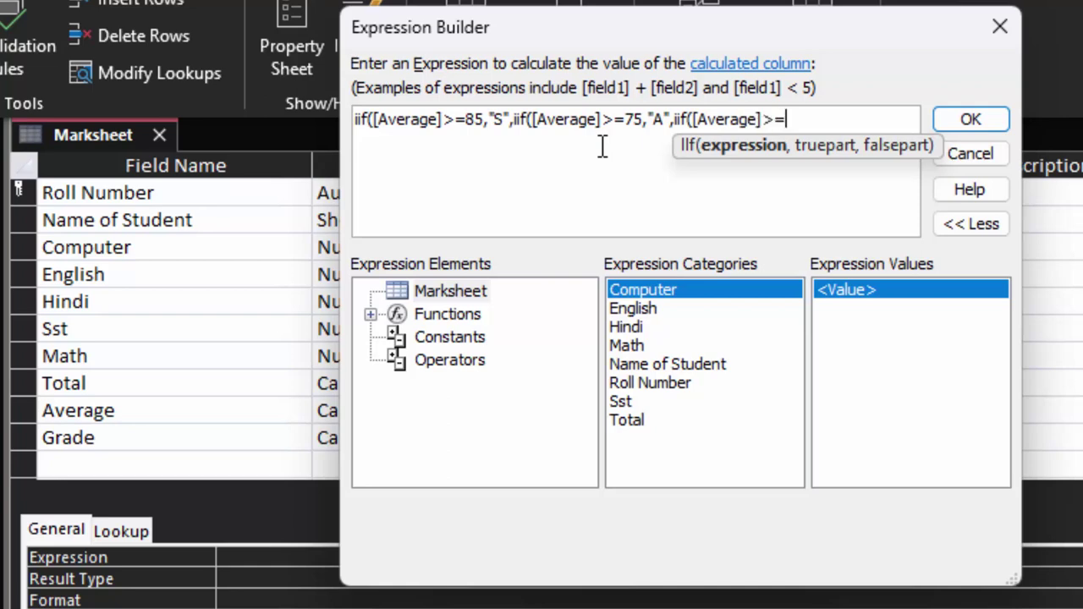
{"action": "type", "text": "65,"}
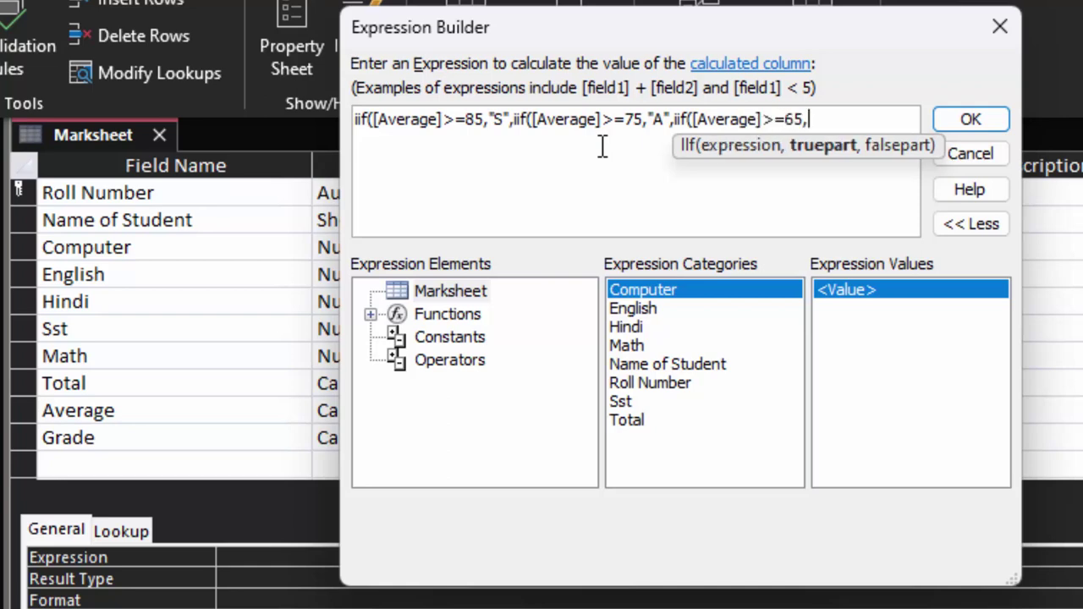
{"action": "type", "text": "\"B\","}
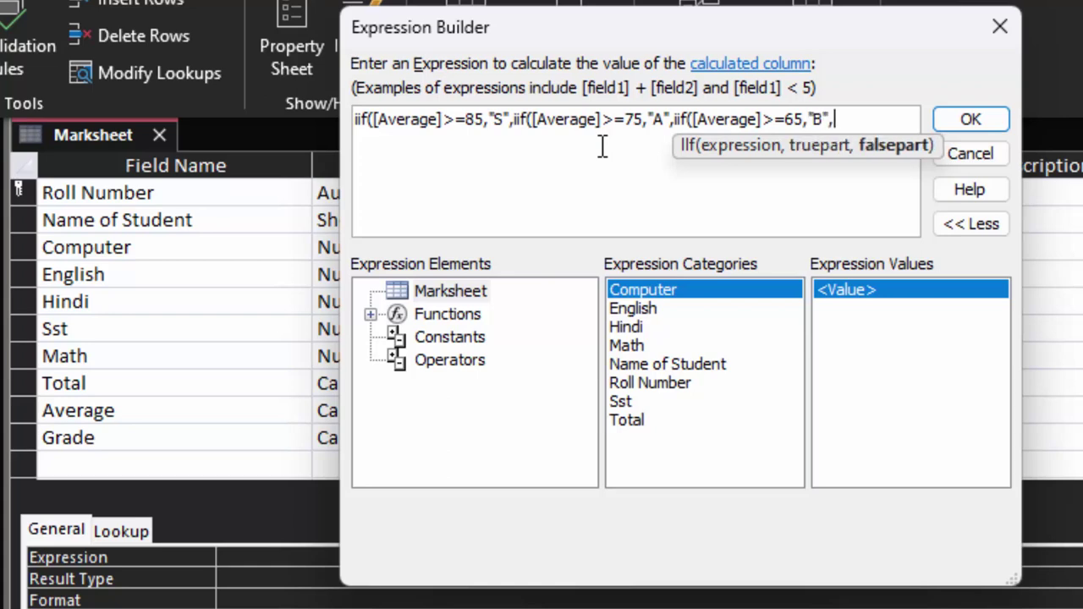
{"action": "type", "text": "iif("}
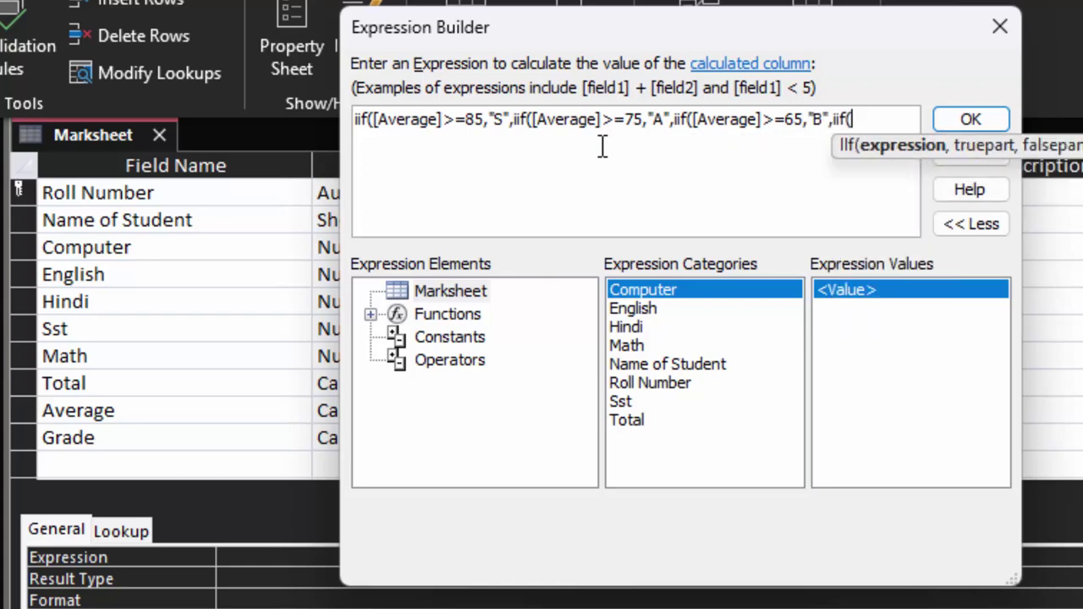
{"action": "type", "text": "[Aver"}
{"action": "type", "text": "age]>="}
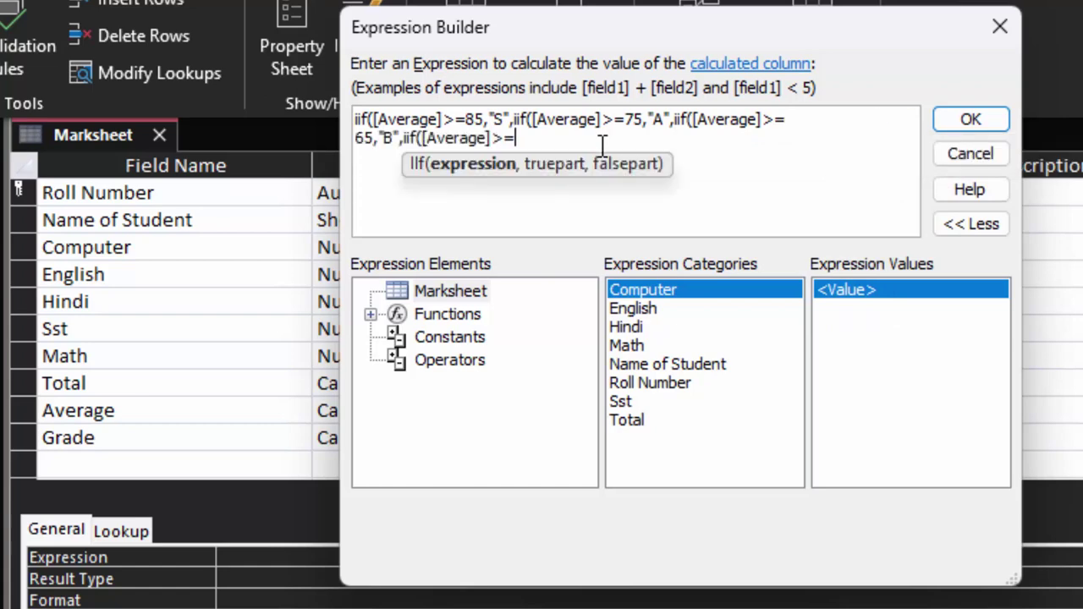
{"action": "type", "text": "55,\"C"}
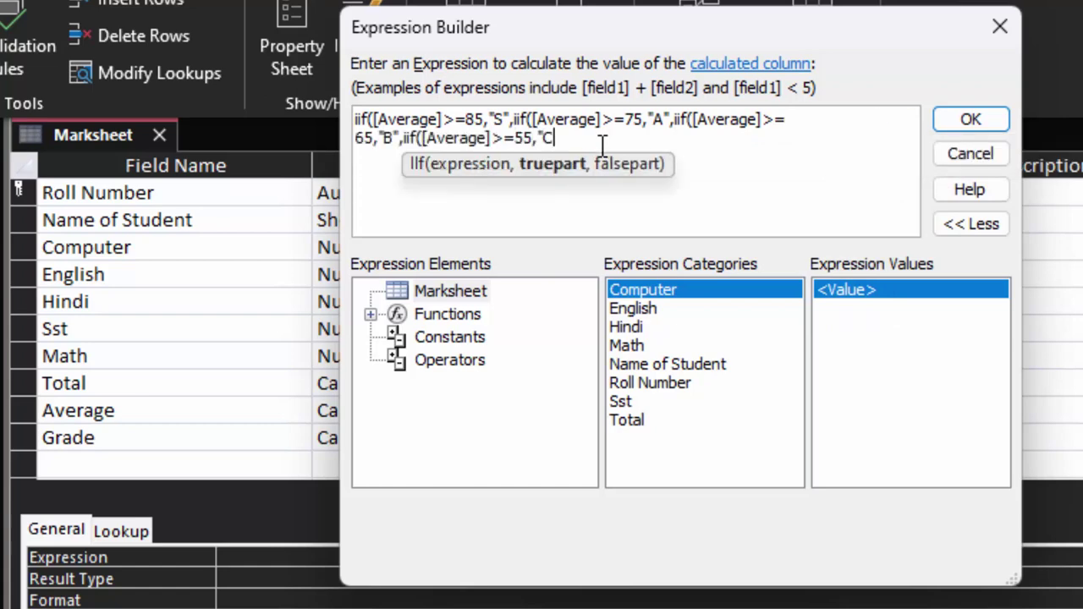
{"action": "type", "text": "\",ii"}
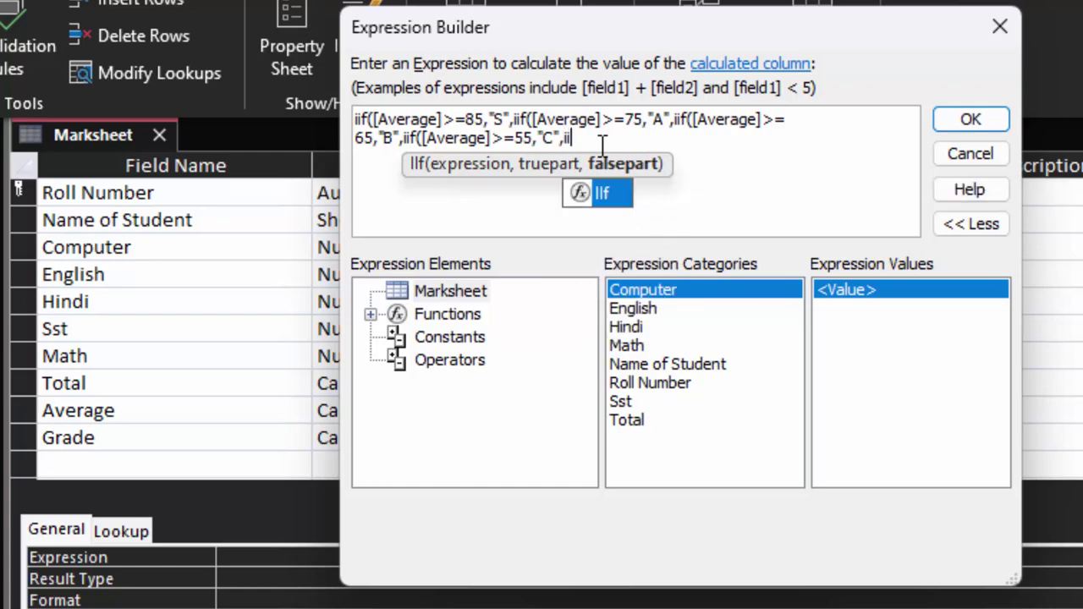
{"action": "type", "text": "f([Av"}
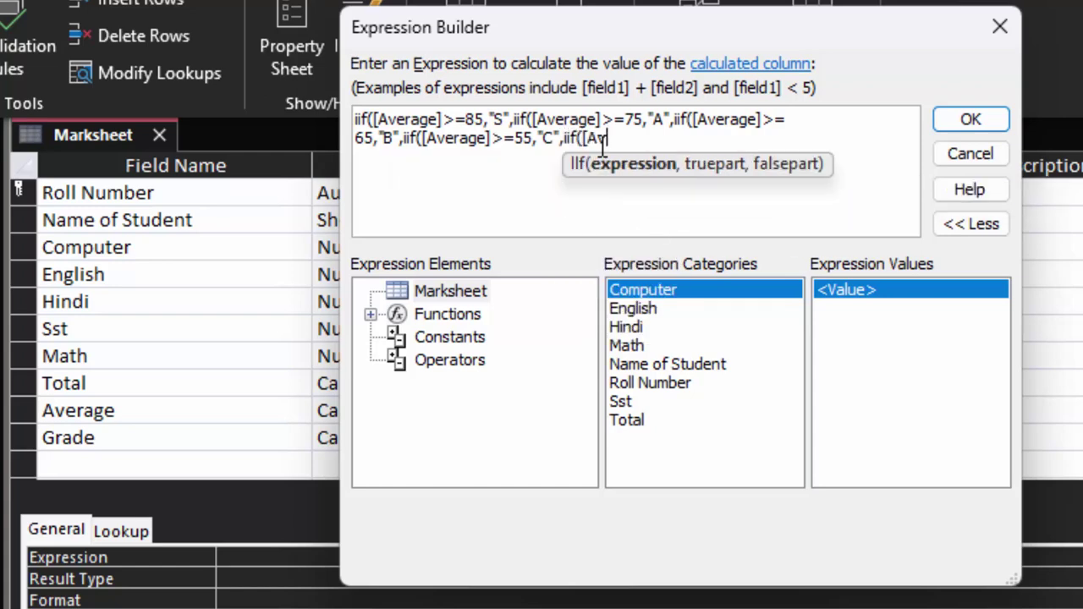
{"action": "type", "text": "erage]"}
{"action": "type", "text": ">="}
{"action": "type", "text": "50"}
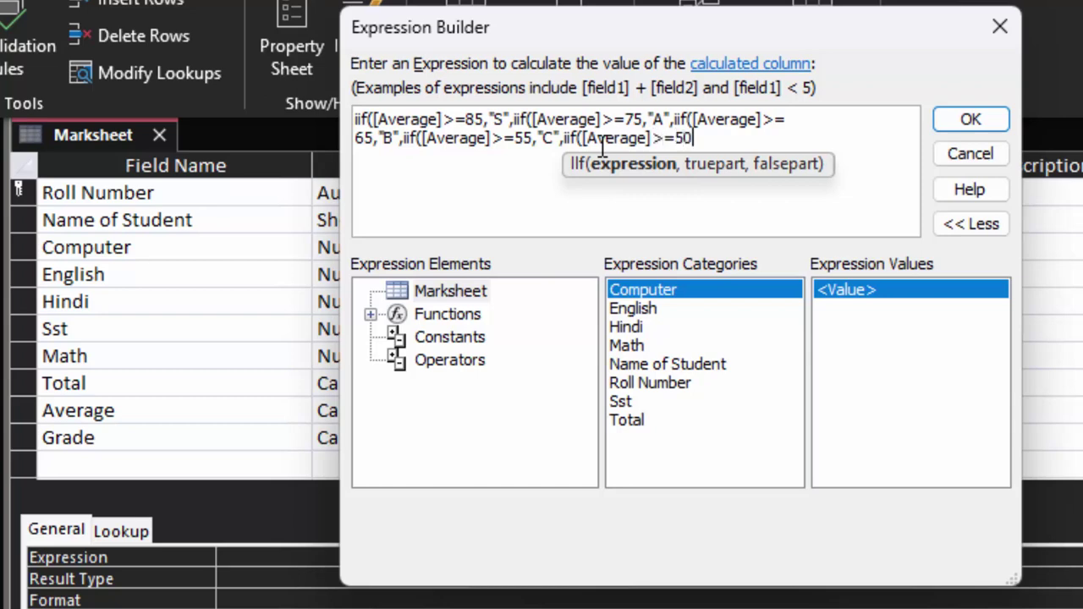
{"action": "type", "text": ",\"D"}
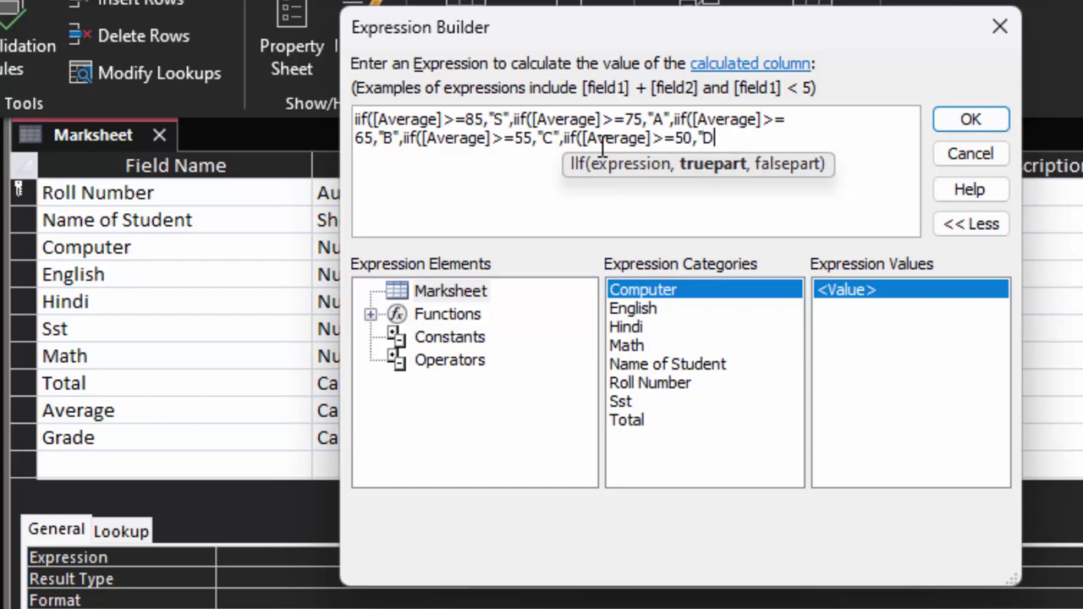
{"action": "type", "text": "\",\""}
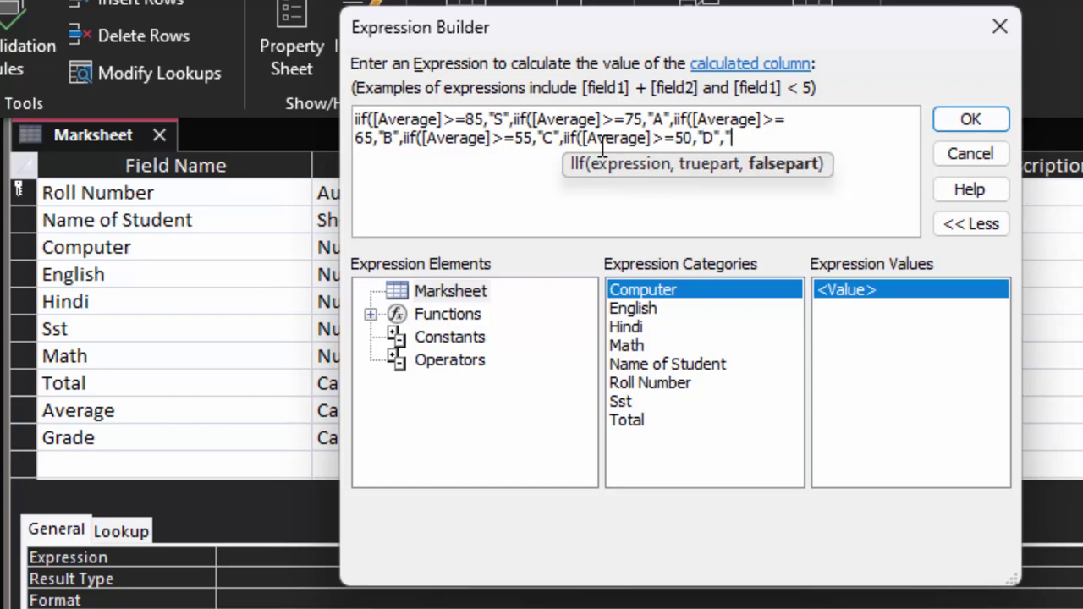
{"action": "type", "text": "Failed\""}
{"action": "type", "text": ")))"}
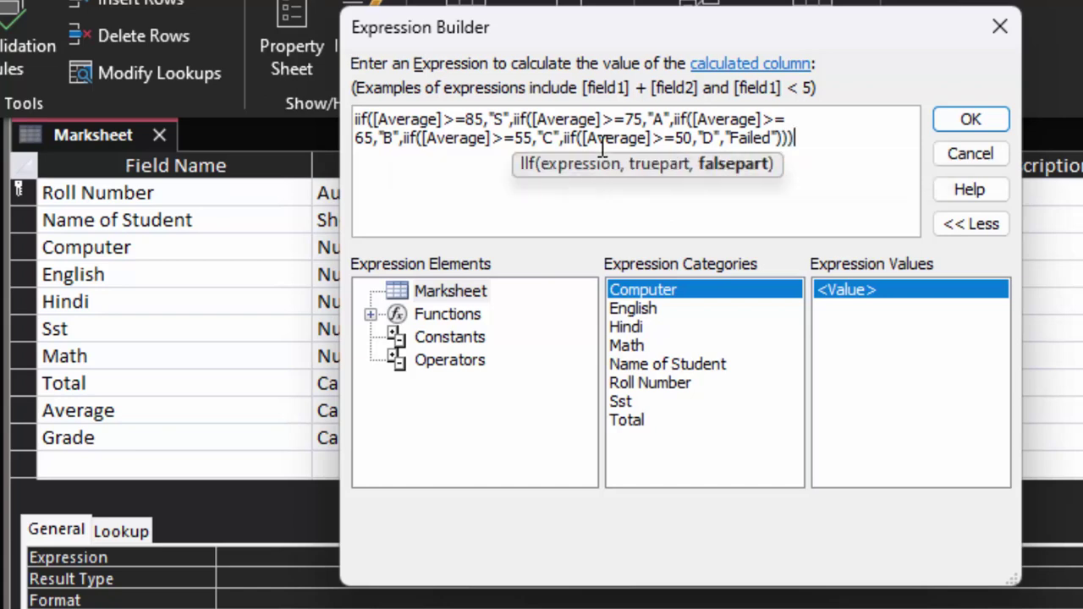
{"action": "type", "text": ")"}
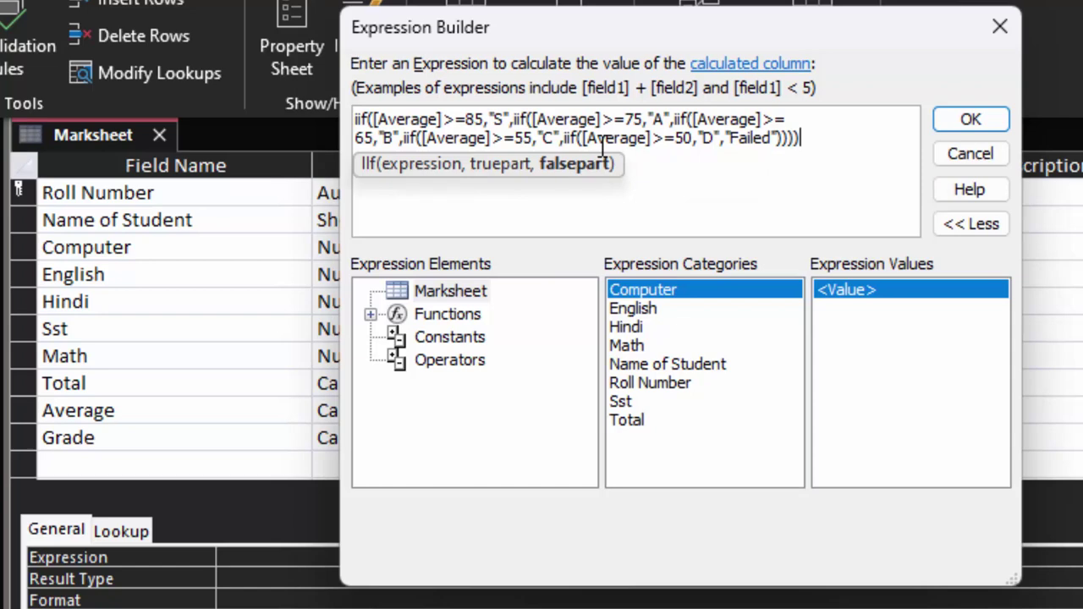
- Confirm the Grade IIf expression, then save the table and switch to Datasheet View
{"action": "type", "text": ")"}
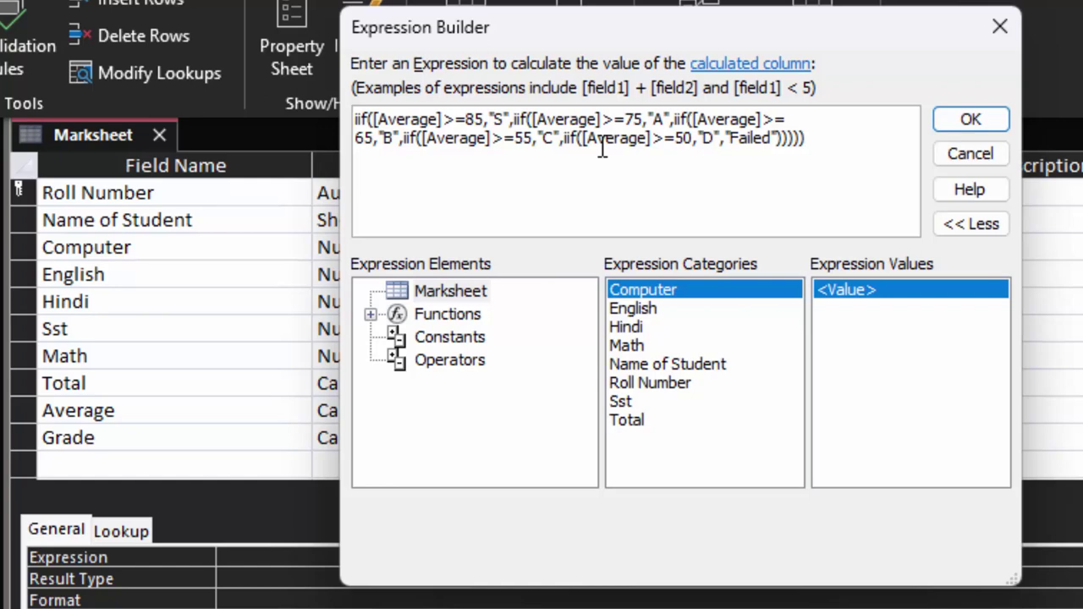
{"action": "left_click", "coordinate": [971, 118]}
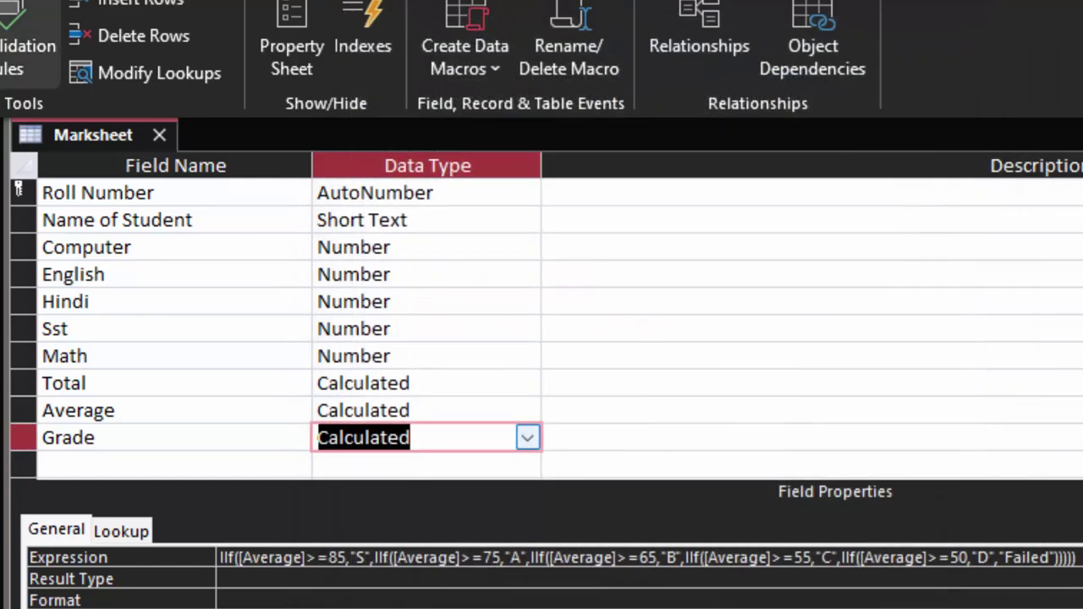
{"action": "left_click", "coordinate": [633, 483]}
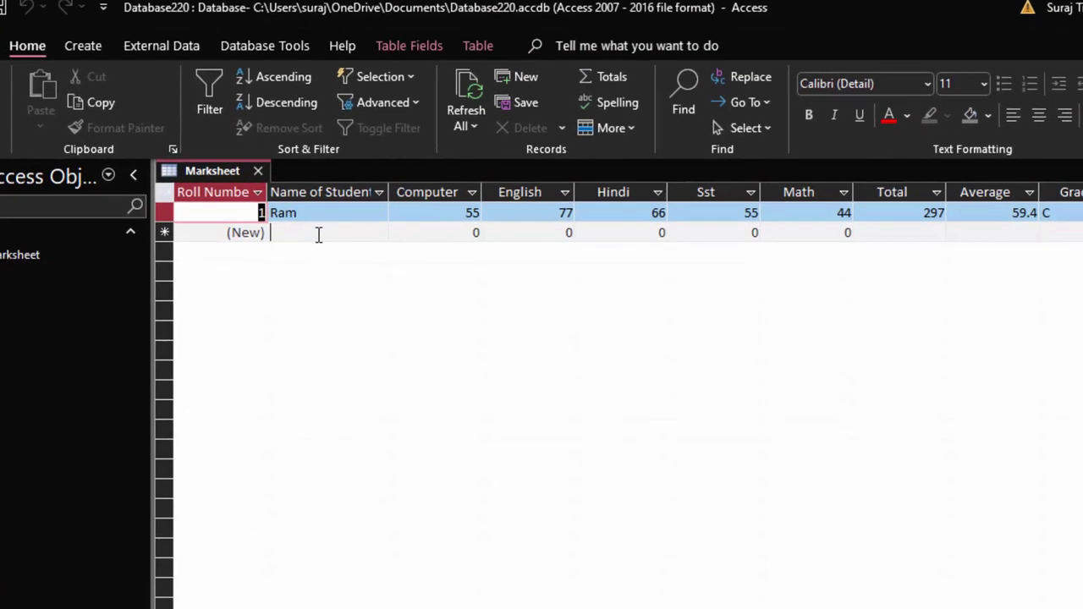
- Add a new student's name with marks 66, 55, 77, 66 and 66
{"action": "left_click", "coordinate": [347, 244]}
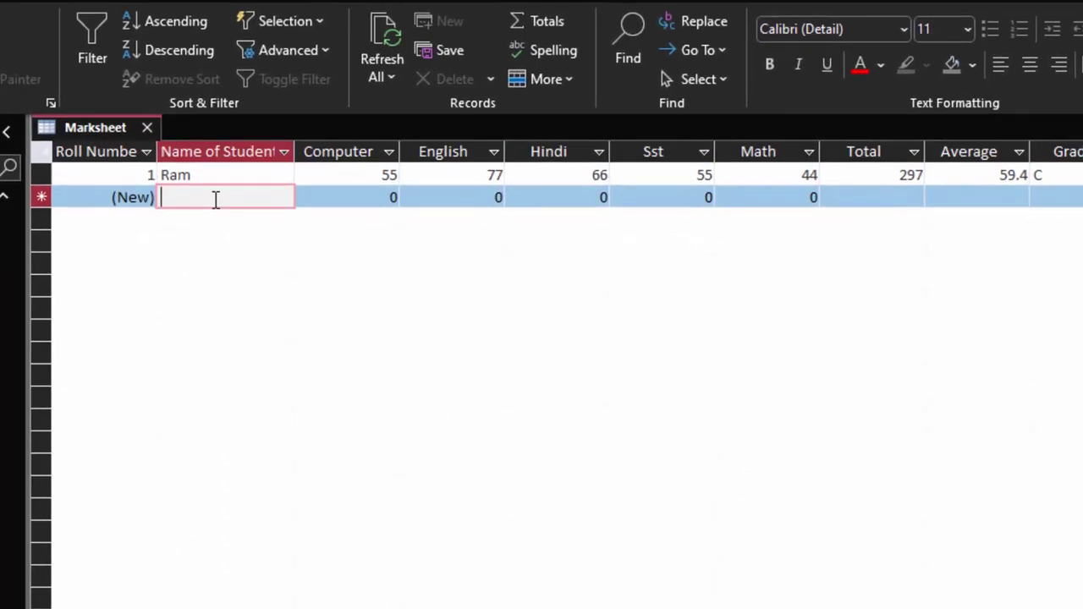
{"action": "type", "text": "Av"}
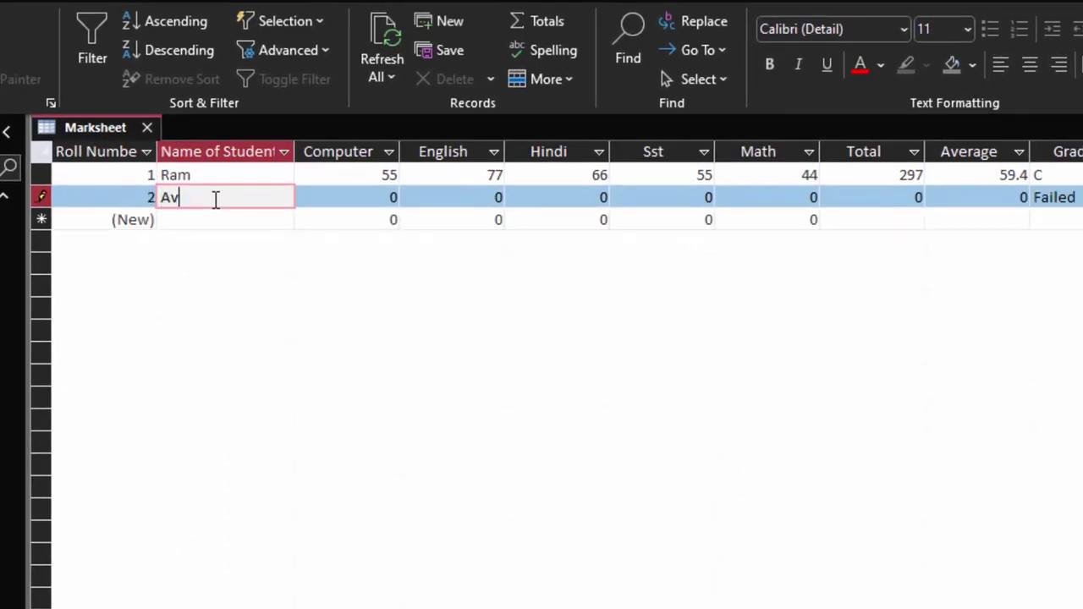
{"action": "type", "text": "anish"}
{"action": "key", "text": "Tab"}
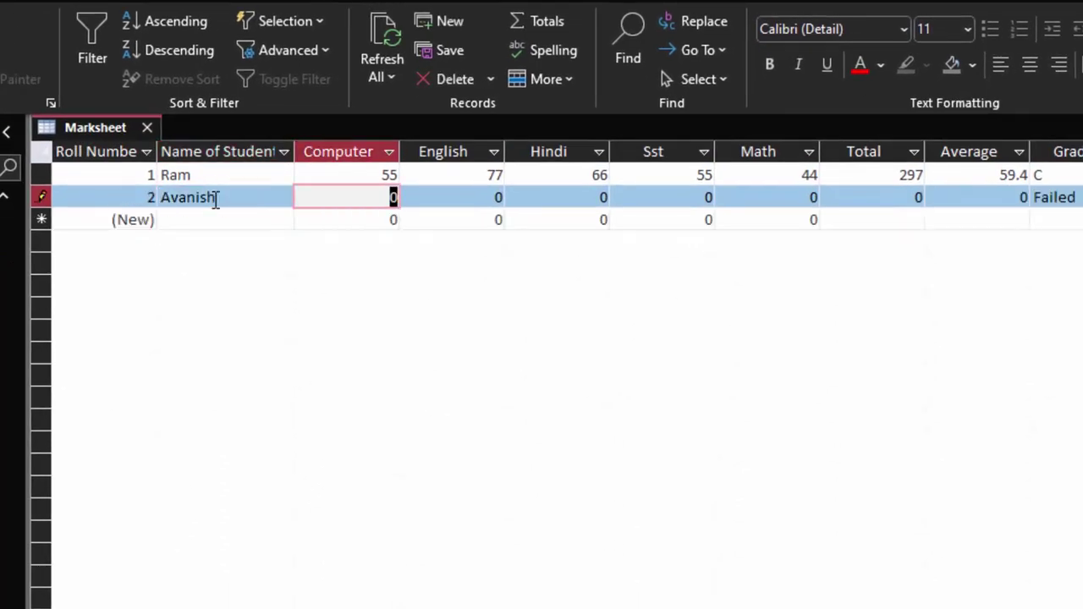
{"action": "type", "text": "66"}
{"action": "key", "text": "Tab"}
{"action": "type", "text": "55"}
{"action": "key", "text": "Tab"}
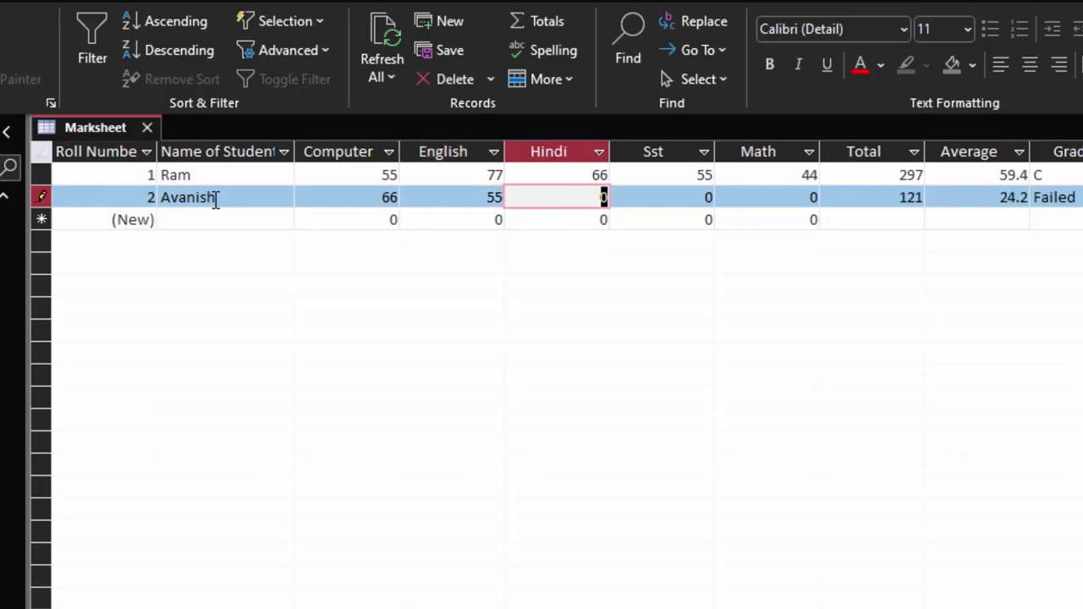
{"action": "type", "text": "77"}
{"action": "key", "text": "Tab"}
{"action": "type", "text": "66"}
{"action": "key", "text": "Tab"}
{"action": "type", "text": "66"}
{"action": "key", "text": "Tab"}
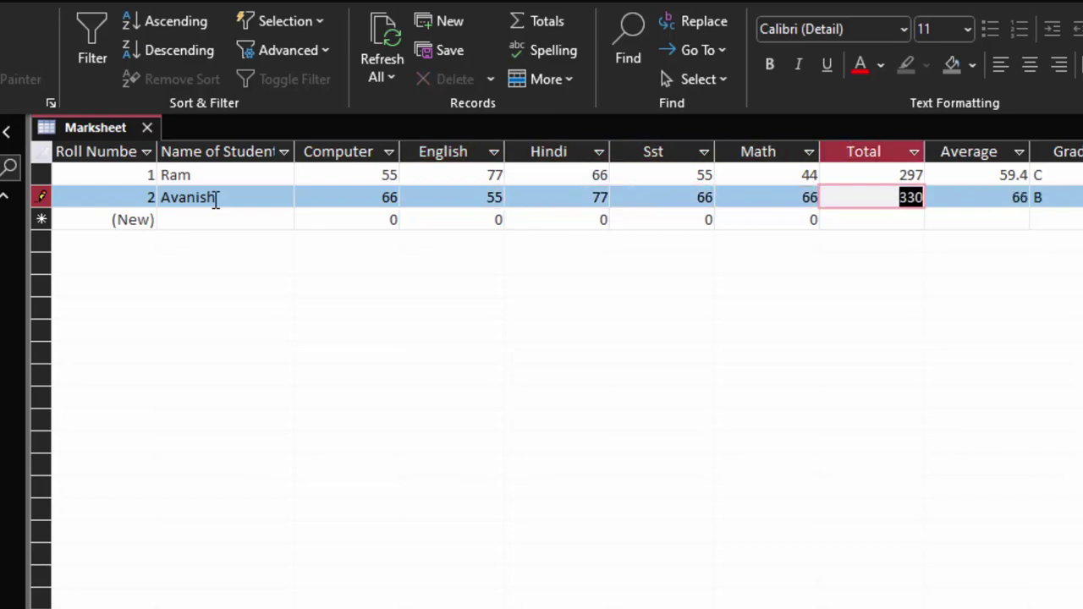
- Save and close the Marksheet table, then launch the Form Wizard from More Forms
{"action": "right_click", "coordinate": [105, 127]}
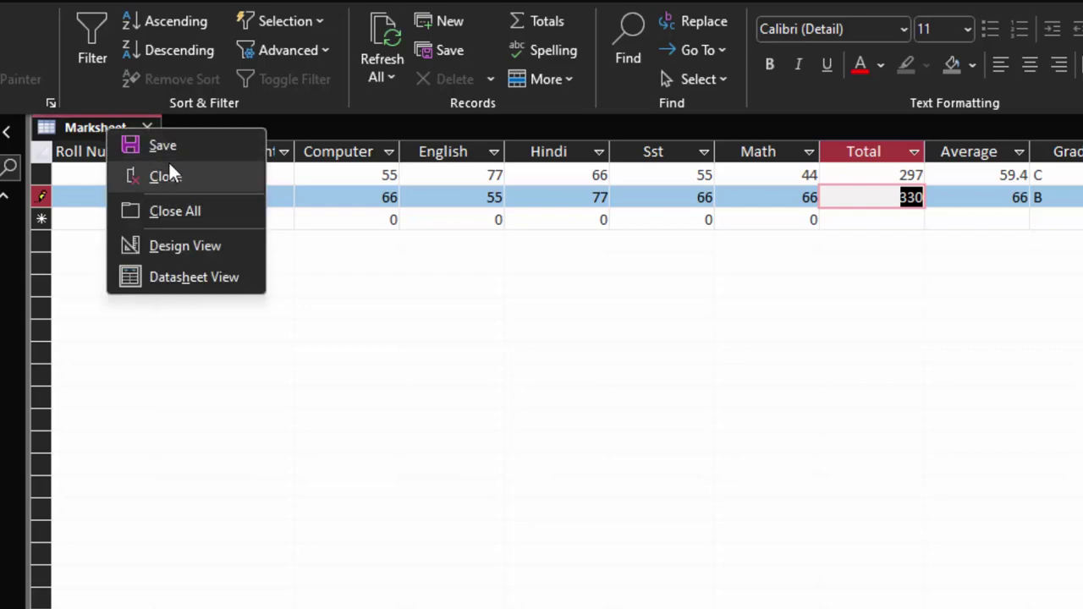
{"action": "left_click", "coordinate": [185, 145]}
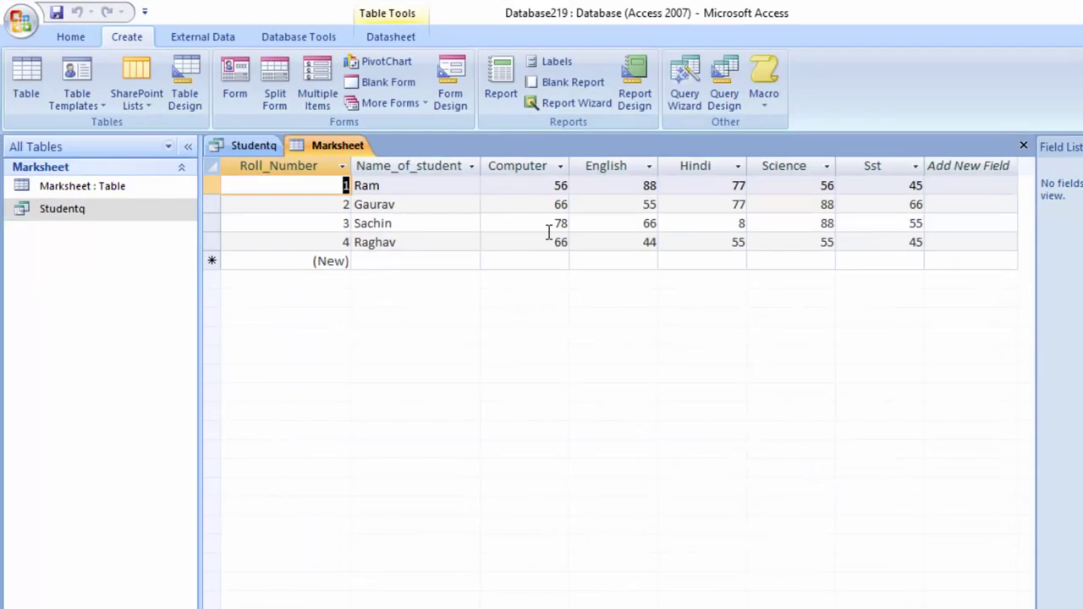
{"action": "right_click", "coordinate": [323, 149]}
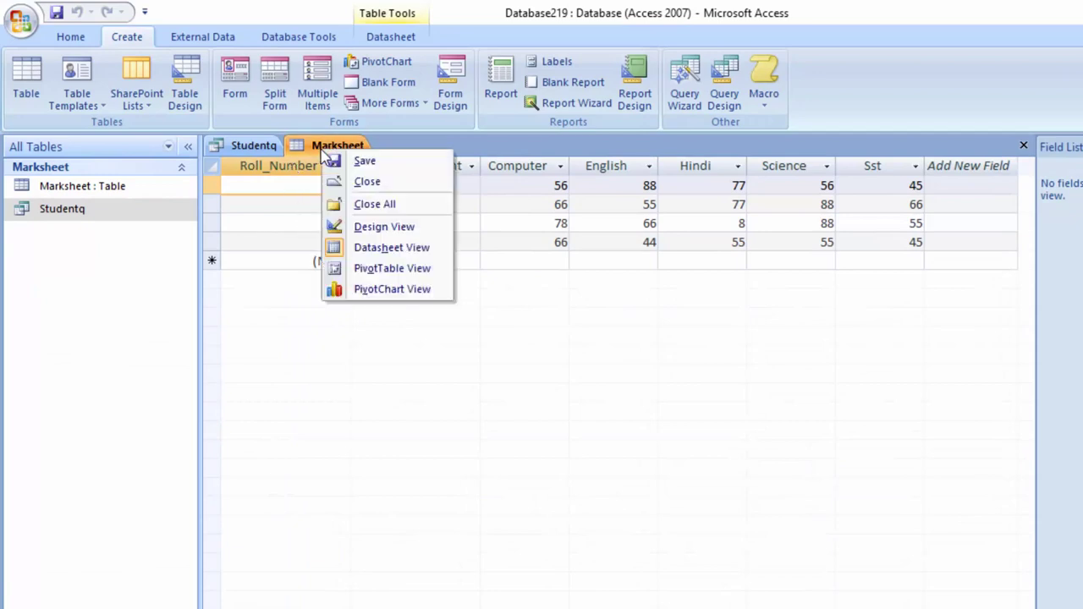
{"action": "left_click", "coordinate": [357, 183]}
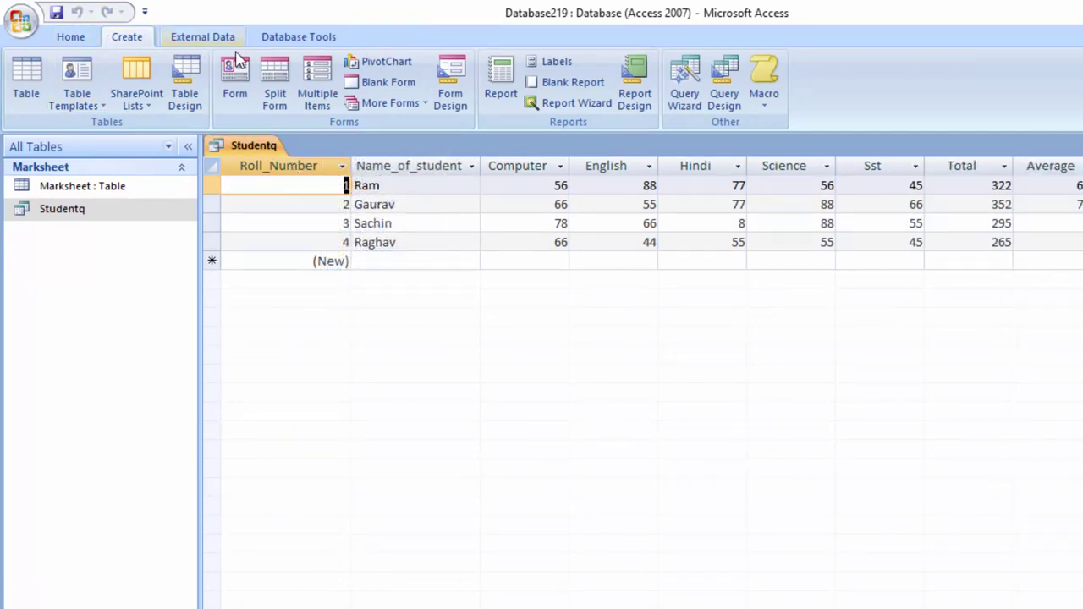
{"action": "left_click", "coordinate": [395, 104]}
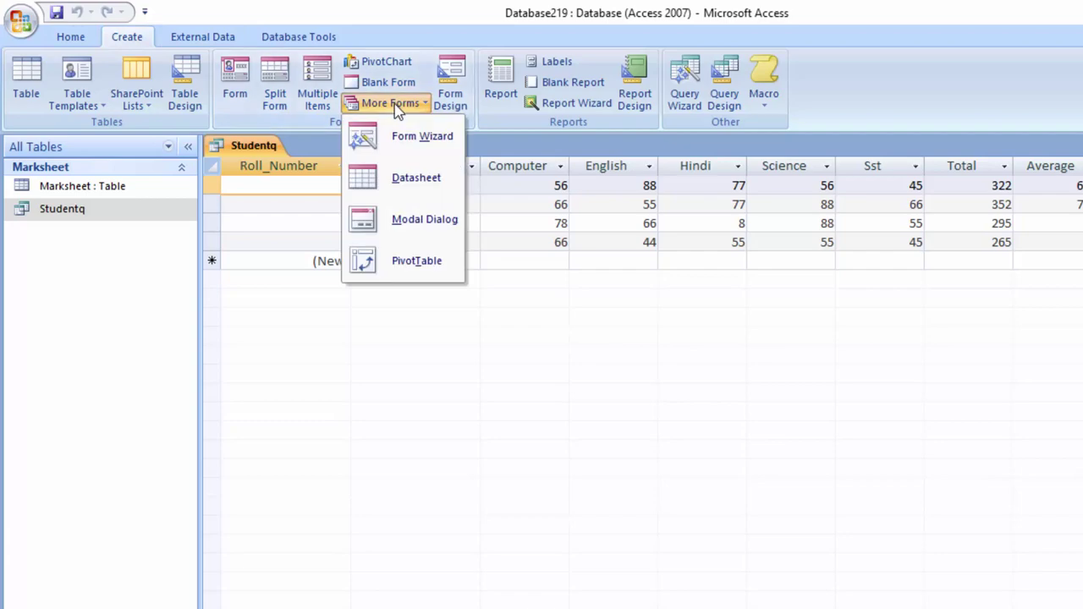
{"action": "left_click", "coordinate": [415, 140]}
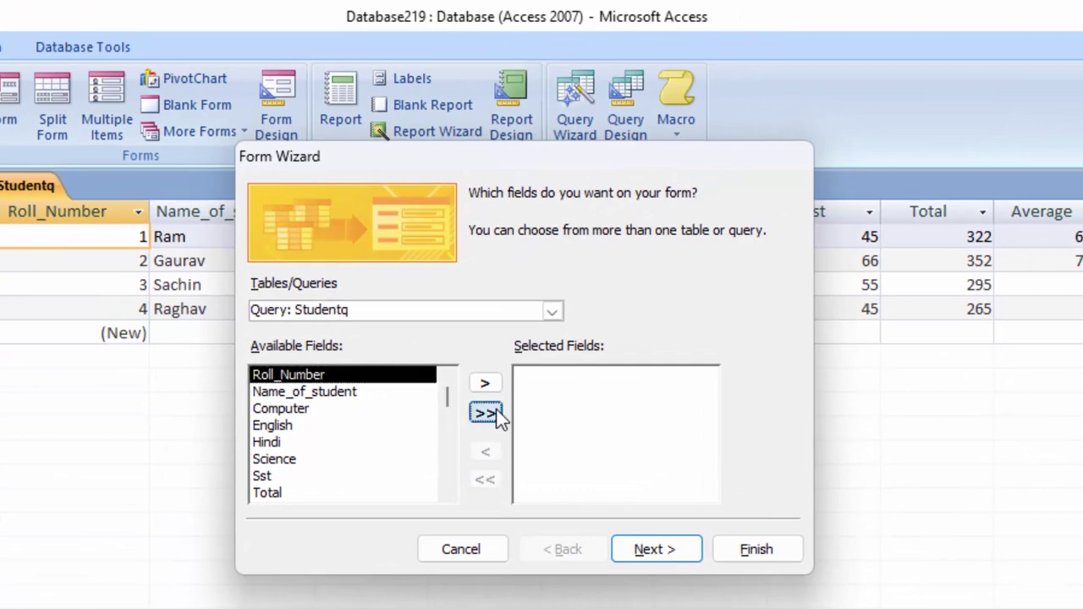
- Build a Columnar, Flow-style form from all Studentq fields and finish the wizard
{"action": "left_click", "coordinate": [484, 412]}
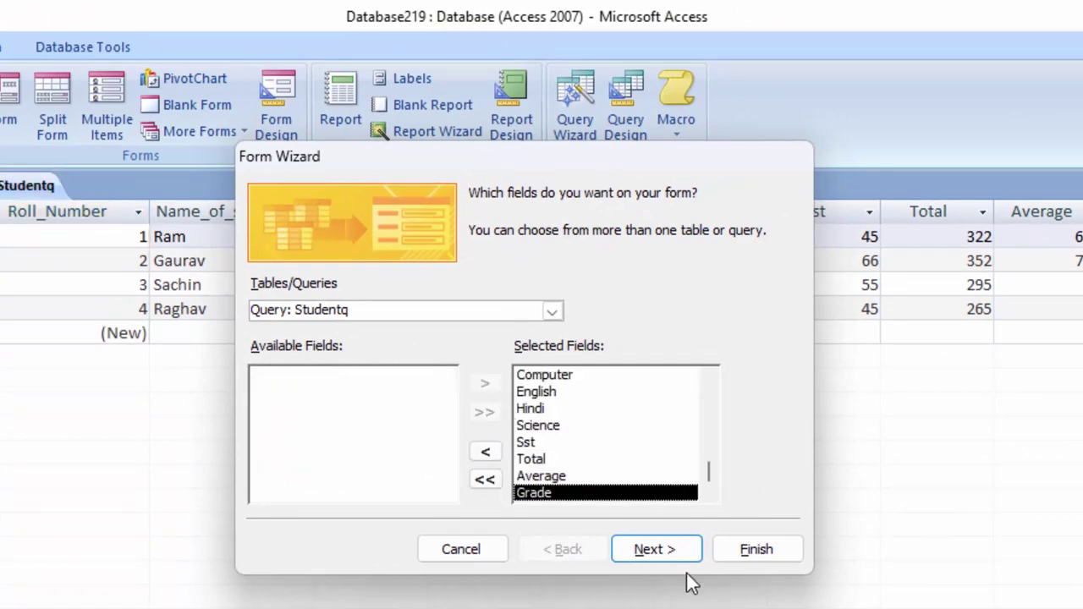
{"action": "left_click", "coordinate": [650, 550]}
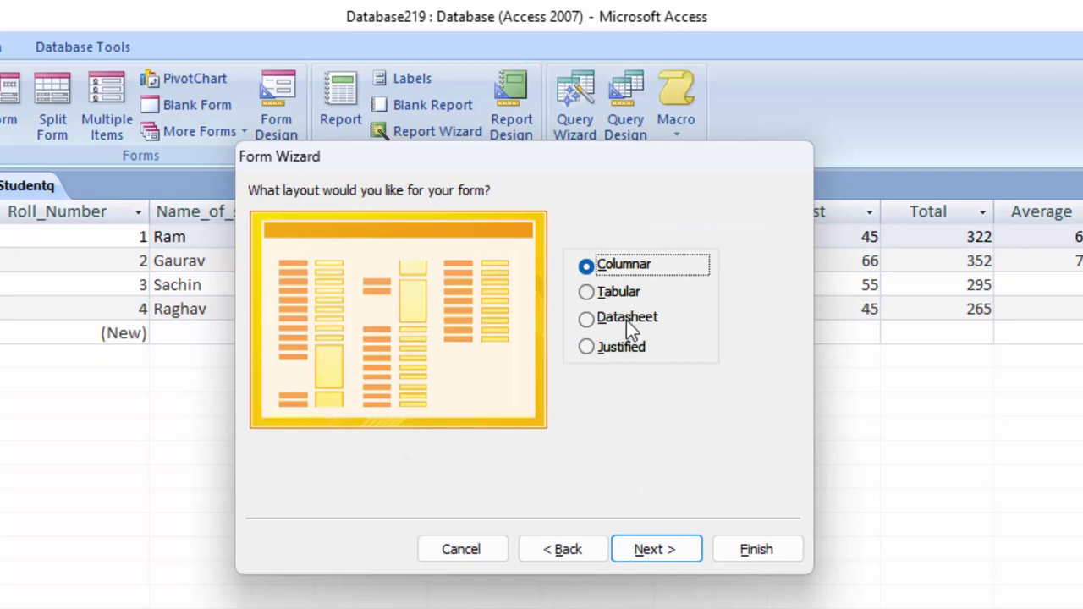
{"action": "left_click", "coordinate": [625, 294]}
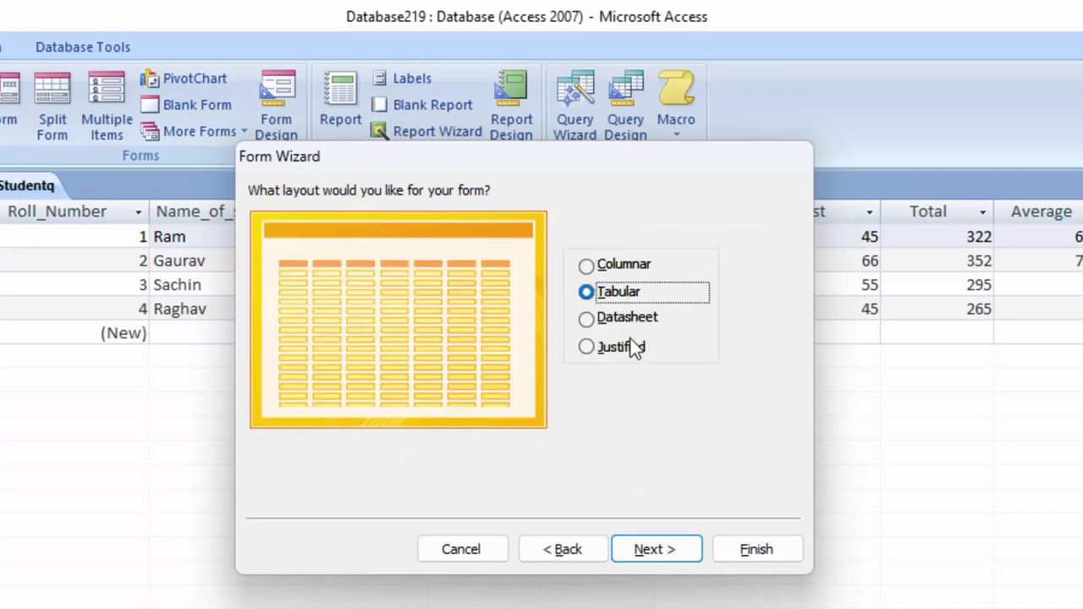
{"action": "left_click", "coordinate": [630, 265]}
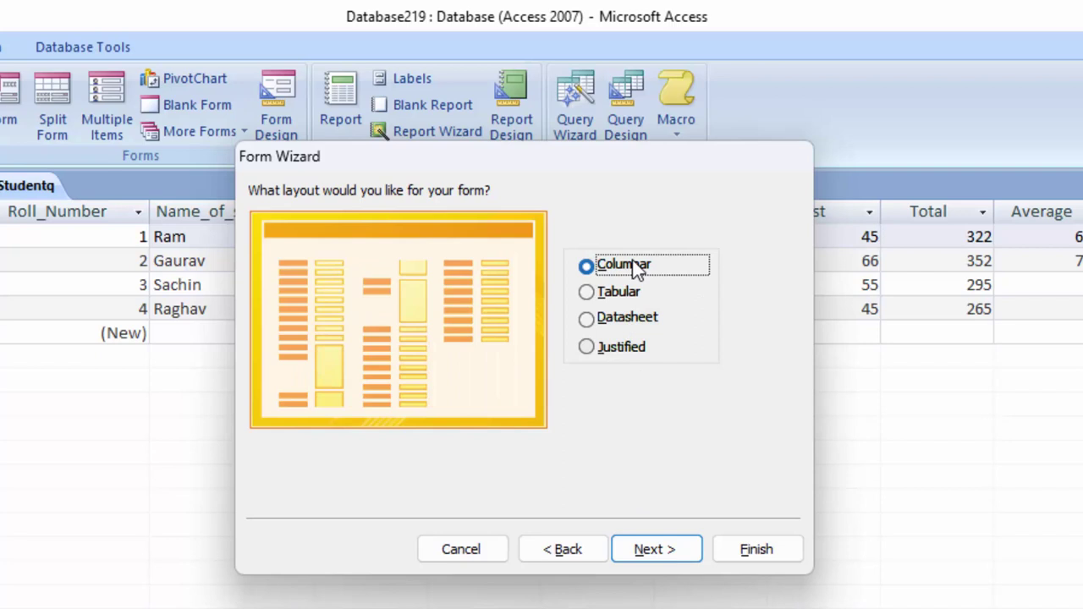
{"action": "left_click", "coordinate": [669, 554]}
{"action": "left_click", "coordinate": [573, 364]}
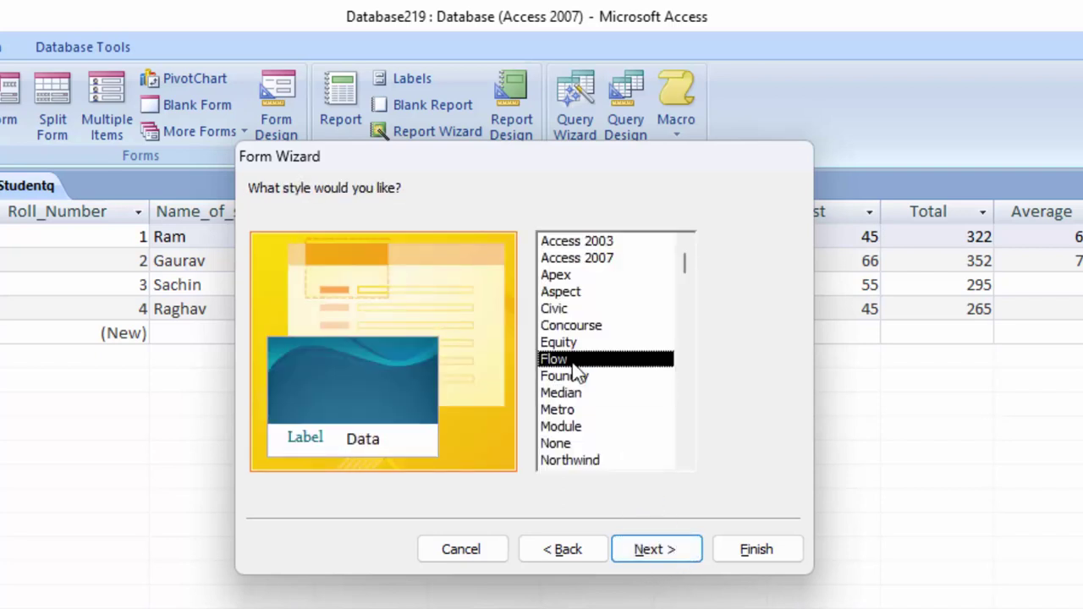
{"action": "left_click", "coordinate": [667, 554]}
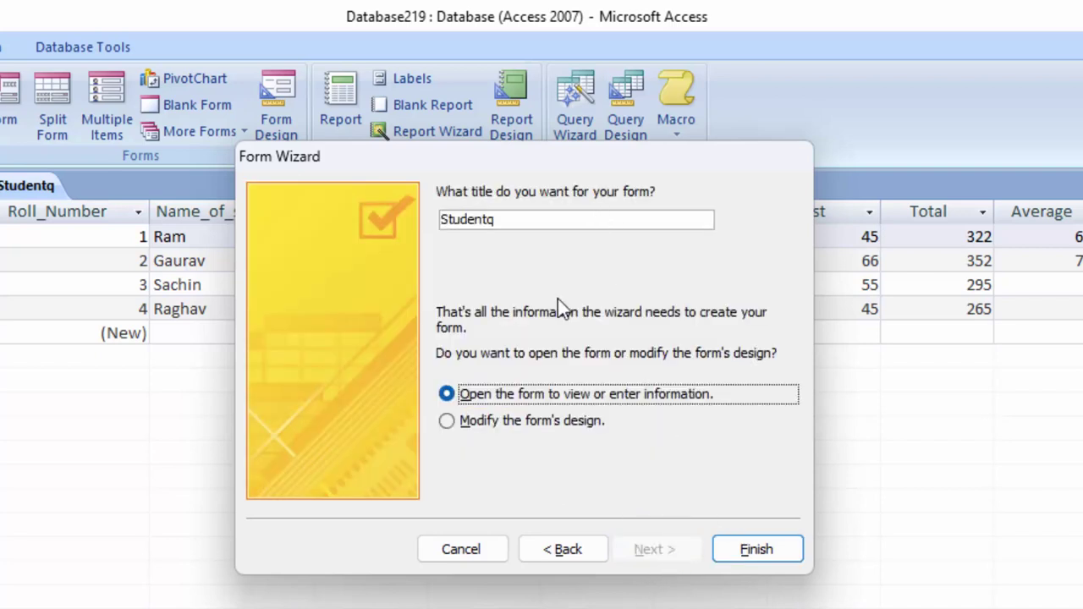
{"action": "left_click", "coordinate": [539, 222]}
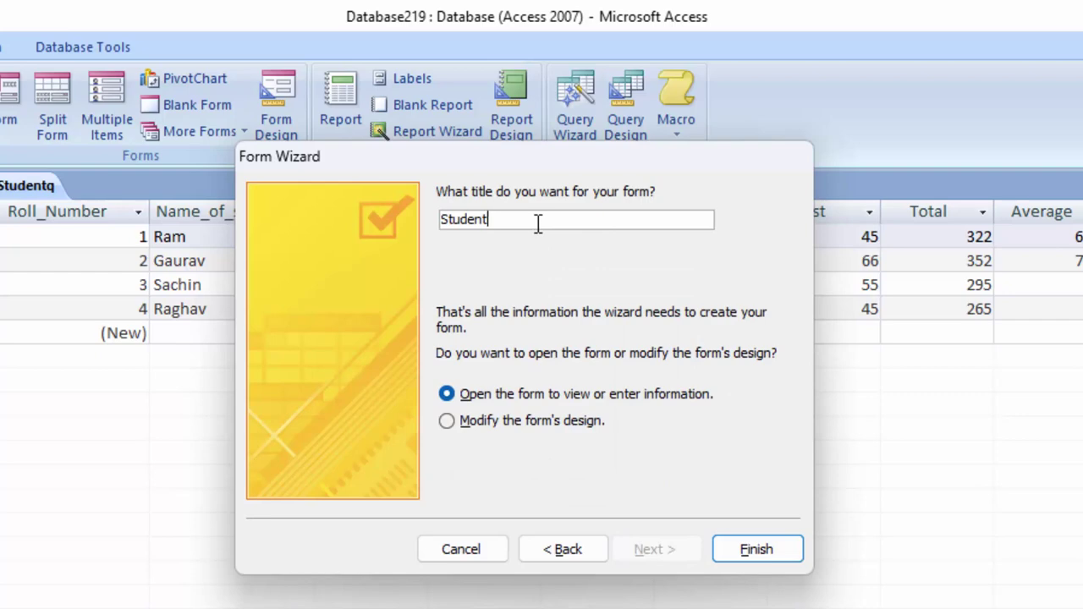
{"action": "left_click", "coordinate": [757, 558]}
{"action": "left_click", "coordinate": [523, 508]}
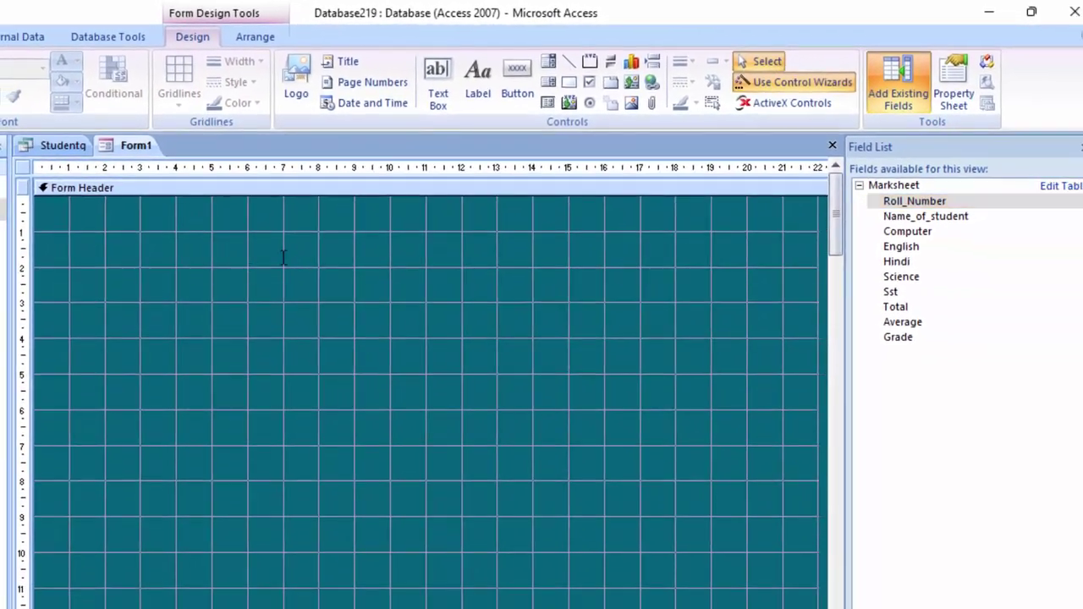
- Place Roll_Number, Name_of_student, Computer, English, Hindi, Science and Sst in one column on the form
{"action": "left_click_drag", "start_coordinate": [284, 258], "coordinate": [284, 257]}
{"action": "left_click_drag", "start_coordinate": [926, 216], "coordinate": [206, 297]}
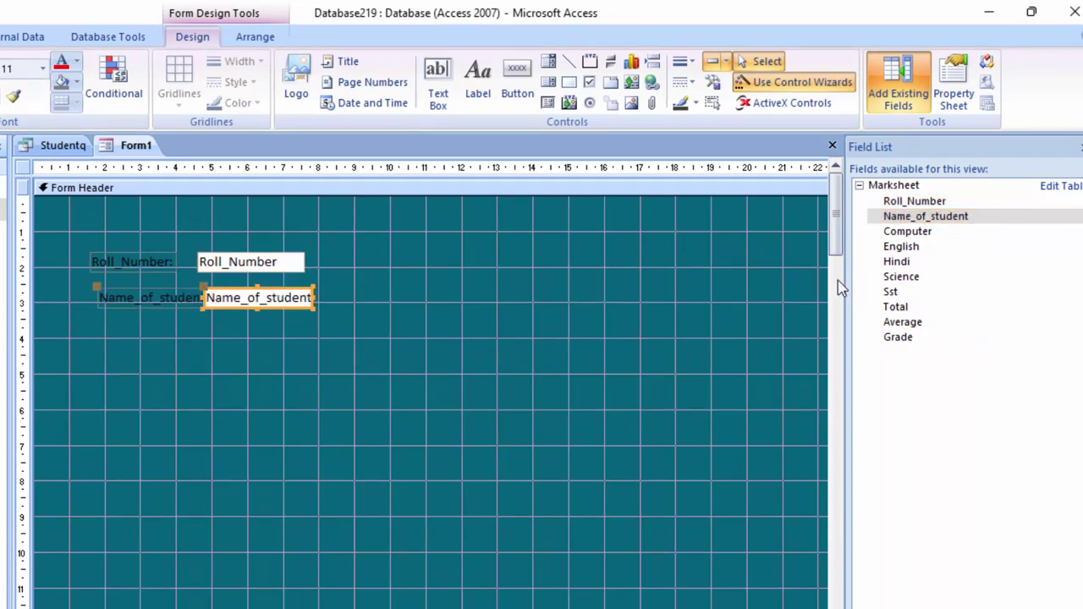
{"action": "mouse_move", "coordinate": [907, 231]}
{"action": "left_mouse_down"}
{"action": "mouse_move", "coordinate": [251, 360]}
{"action": "mouse_move", "coordinate": [213, 344]}
{"action": "left_mouse_up"}
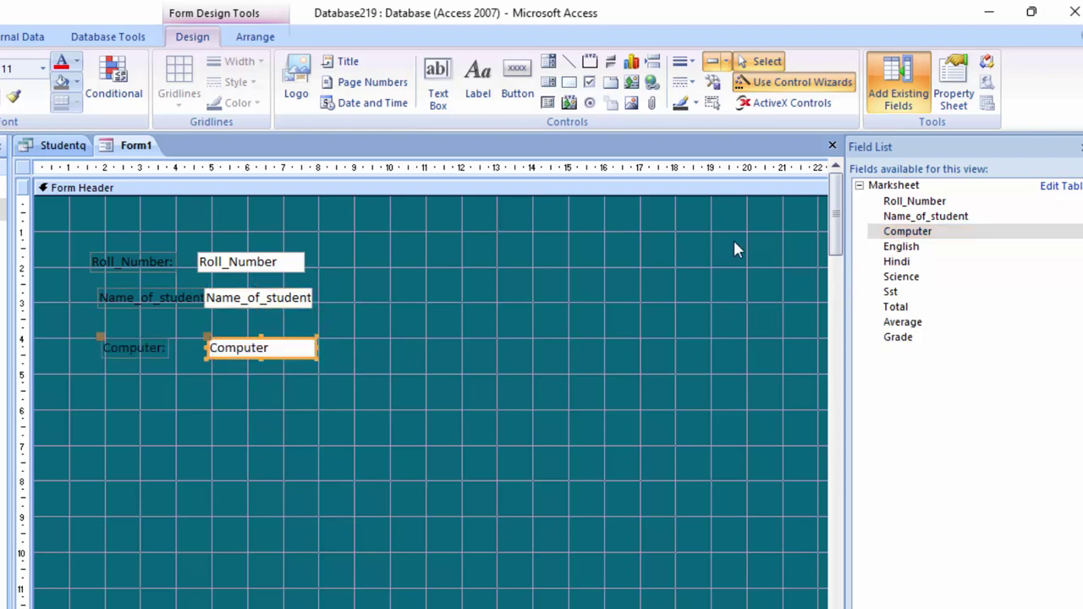
{"action": "left_click_drag", "start_coordinate": [901, 246], "coordinate": [213, 394]}
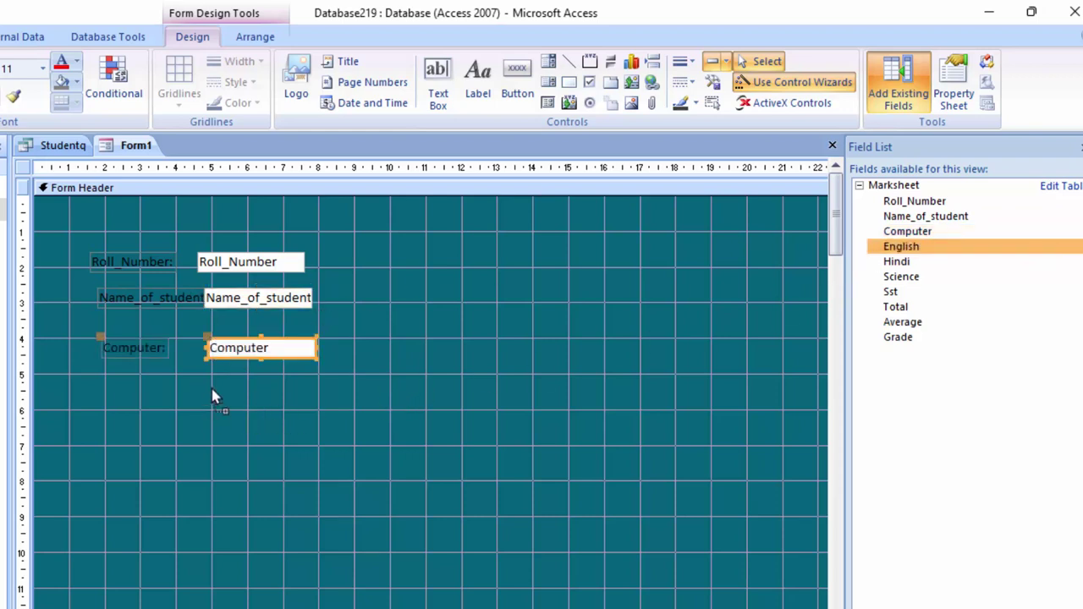
{"action": "mouse_move", "coordinate": [899, 262]}
{"action": "left_mouse_down"}
{"action": "mouse_move", "coordinate": [204, 446]}
{"action": "mouse_move", "coordinate": [217, 435]}
{"action": "left_mouse_up"}
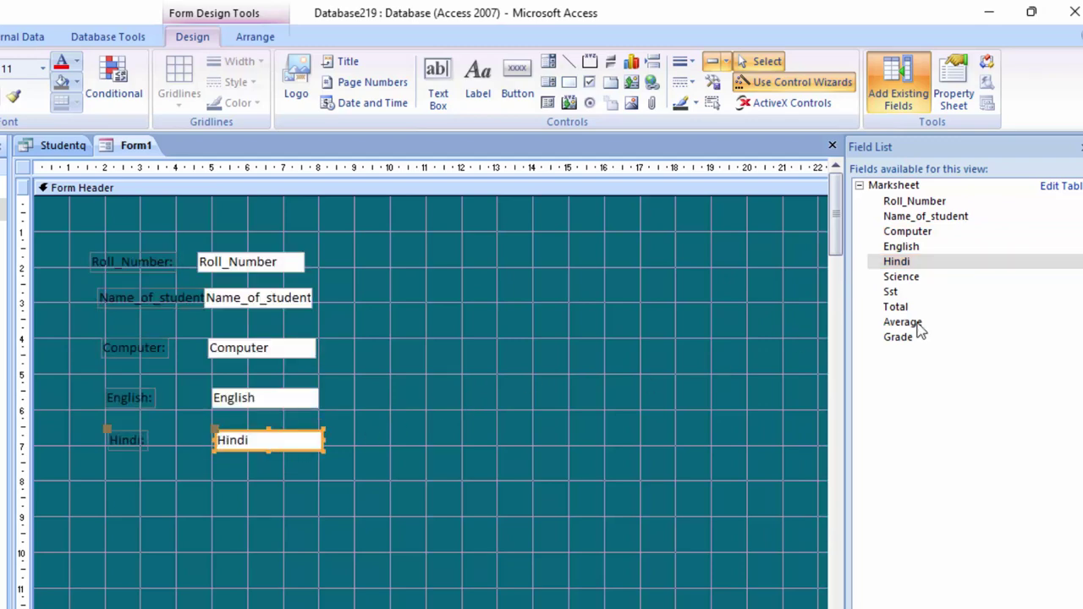
{"action": "left_click_drag", "start_coordinate": [953, 280], "coordinate": [214, 479]}
{"action": "left_click_drag", "start_coordinate": [218, 479], "coordinate": [217, 479]}
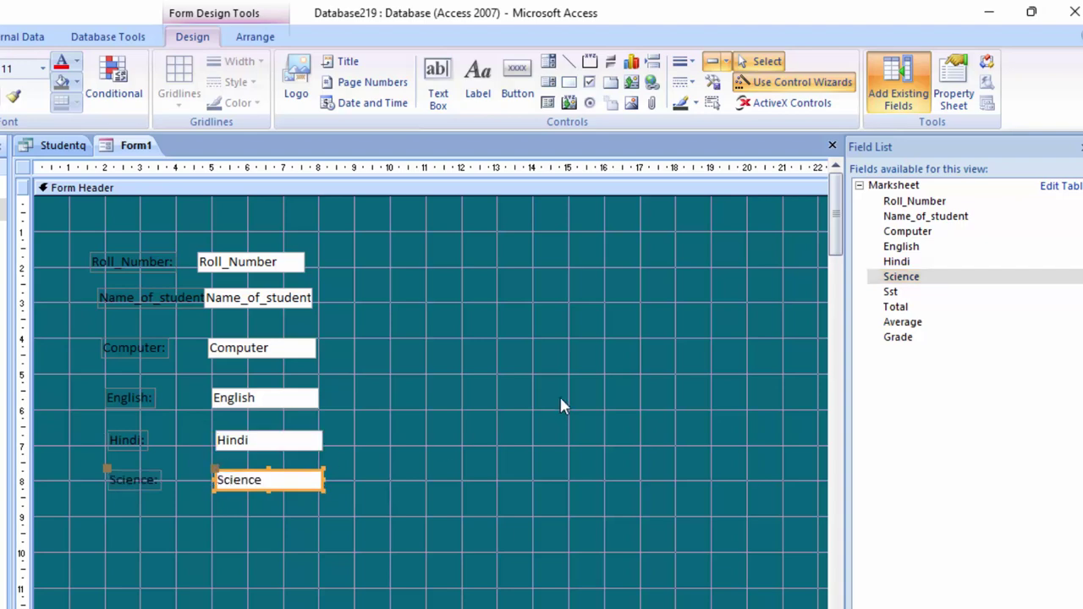
{"action": "mouse_move", "coordinate": [890, 291]}
{"action": "left_mouse_down"}
{"action": "mouse_move", "coordinate": [235, 538]}
{"action": "mouse_move", "coordinate": [217, 520]}
{"action": "left_mouse_up"}
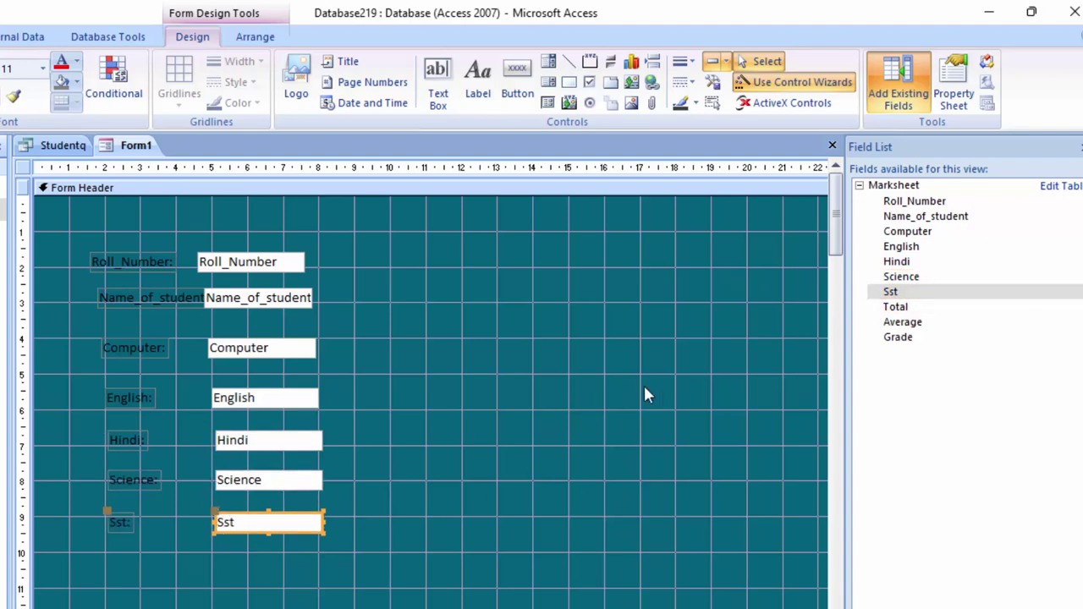
- Add Total, Average and Grade as a second column
{"action": "left_click_drag", "start_coordinate": [921, 308], "coordinate": [495, 281]}
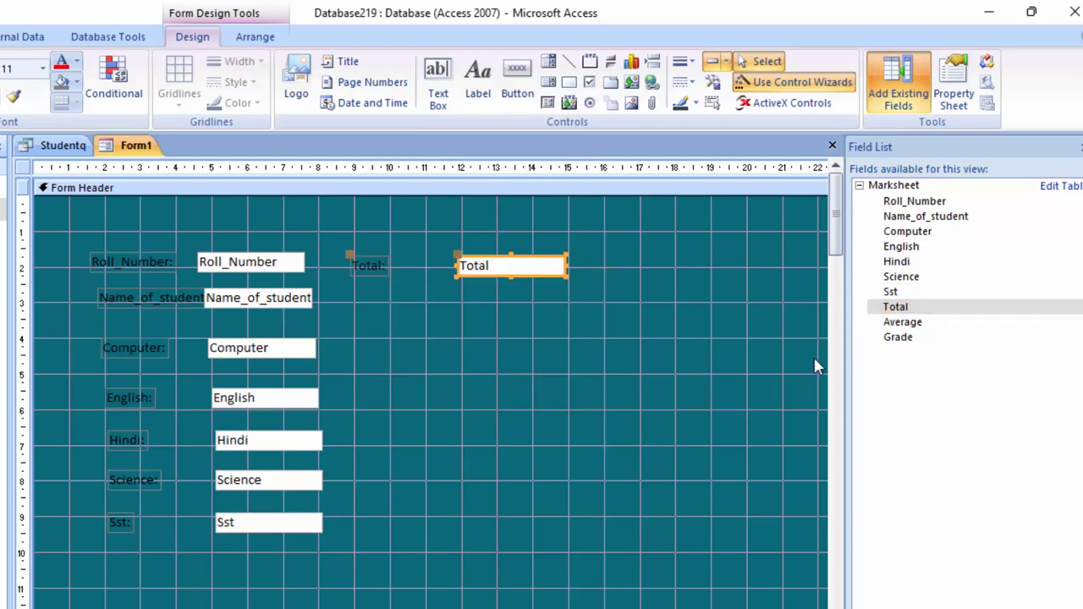
{"action": "left_click_drag", "start_coordinate": [921, 322], "coordinate": [464, 305]}
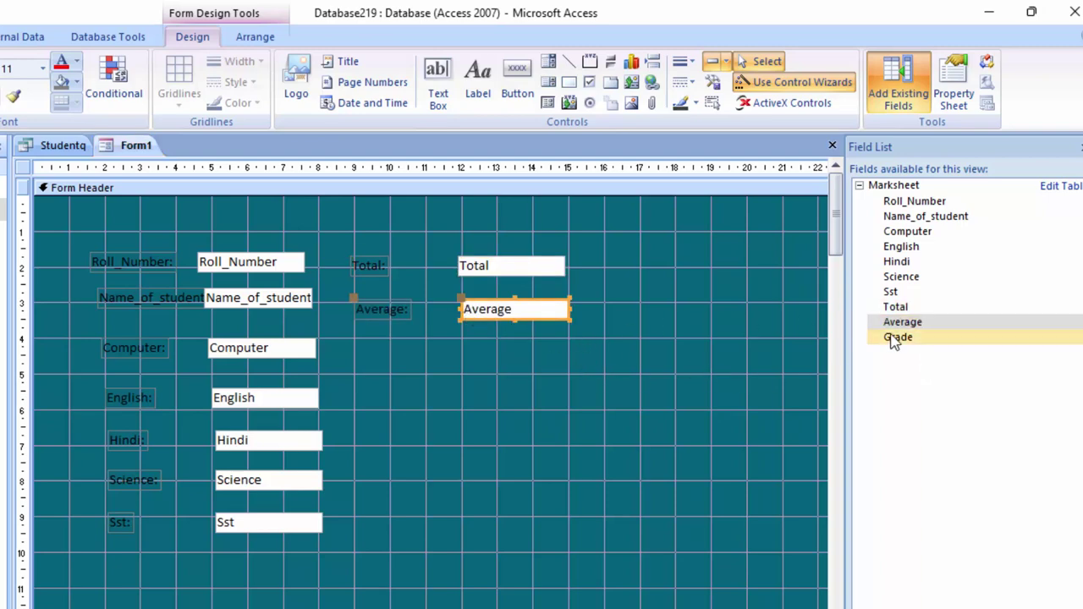
{"action": "mouse_move", "coordinate": [896, 339]}
{"action": "left_mouse_down"}
{"action": "mouse_move", "coordinate": [609, 376]}
{"action": "mouse_move", "coordinate": [474, 351]}
{"action": "mouse_move", "coordinate": [465, 338]}
{"action": "left_mouse_up"}
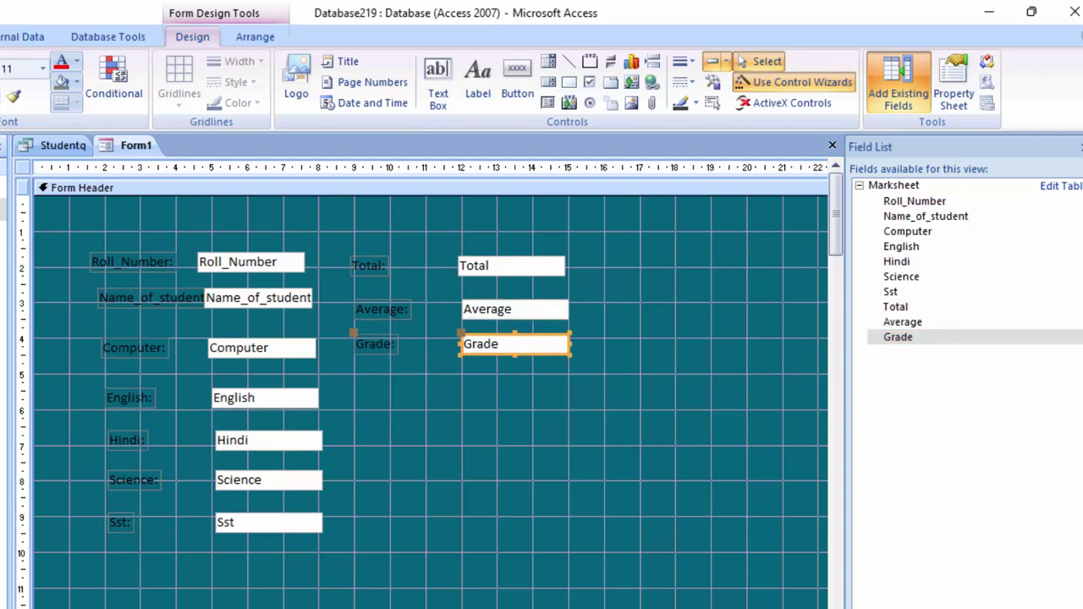
- Set the form's Pop Up property to Yes in the Property Sheet and view the form
{"action": "left_click", "coordinate": [953, 82]}
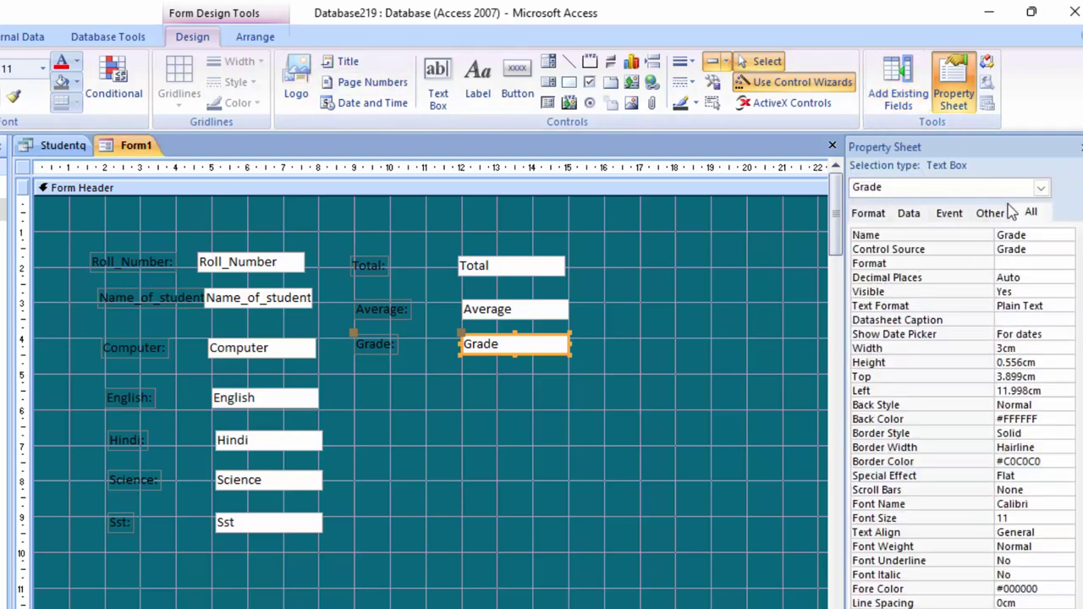
{"action": "left_click", "coordinate": [1041, 187]}
{"action": "scroll", "coordinate": [955, 226], "scroll_direction": "down", "scroll_amount": 2}
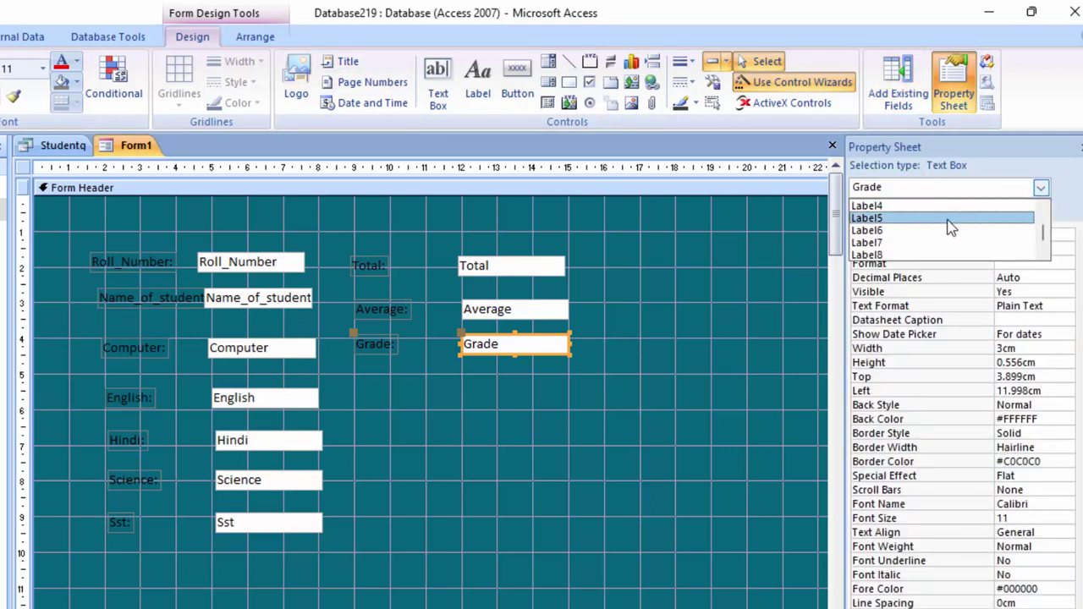
{"action": "scroll", "coordinate": [952, 227], "scroll_direction": "down", "scroll_amount": 3}
{"action": "scroll", "coordinate": [925, 241], "scroll_direction": "up", "scroll_amount": 1}
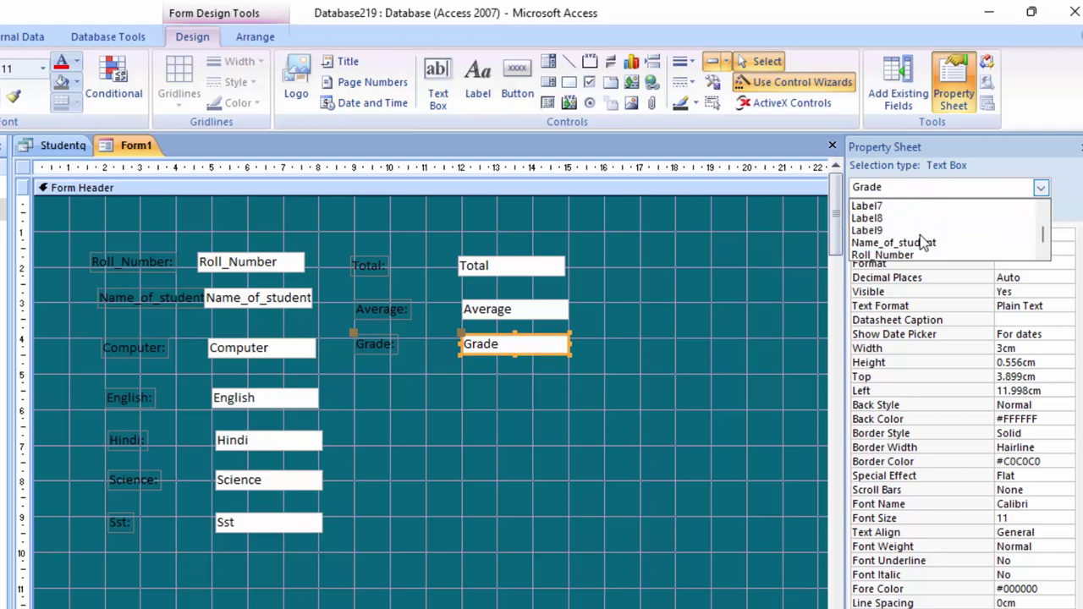
{"action": "scroll", "coordinate": [923, 243], "scroll_direction": "up", "scroll_amount": 1}
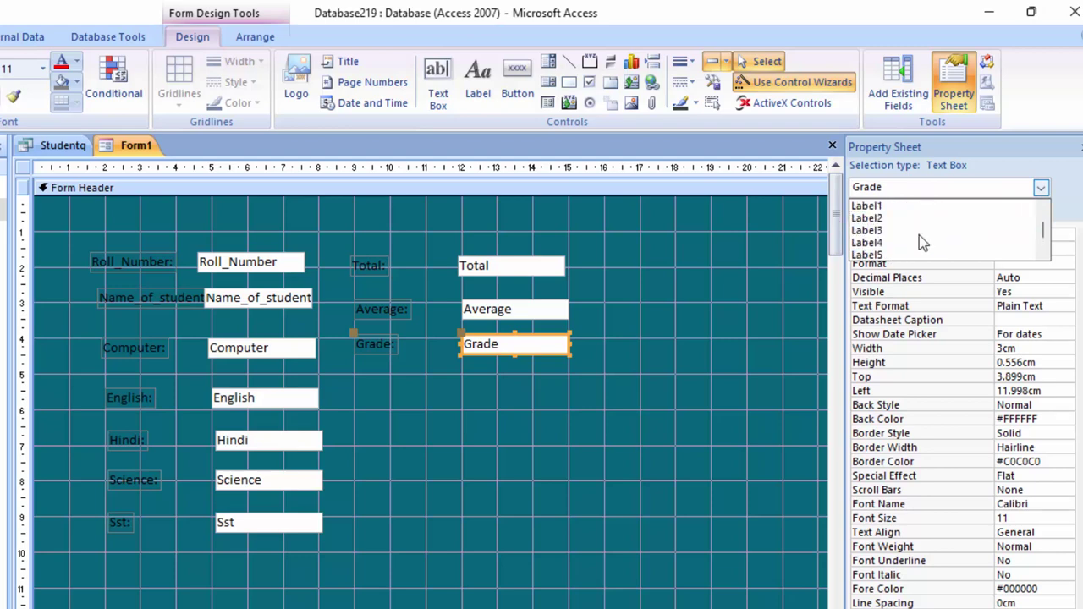
{"action": "scroll", "coordinate": [922, 243], "scroll_direction": "up", "scroll_amount": 3}
{"action": "left_click", "coordinate": [899, 255]}
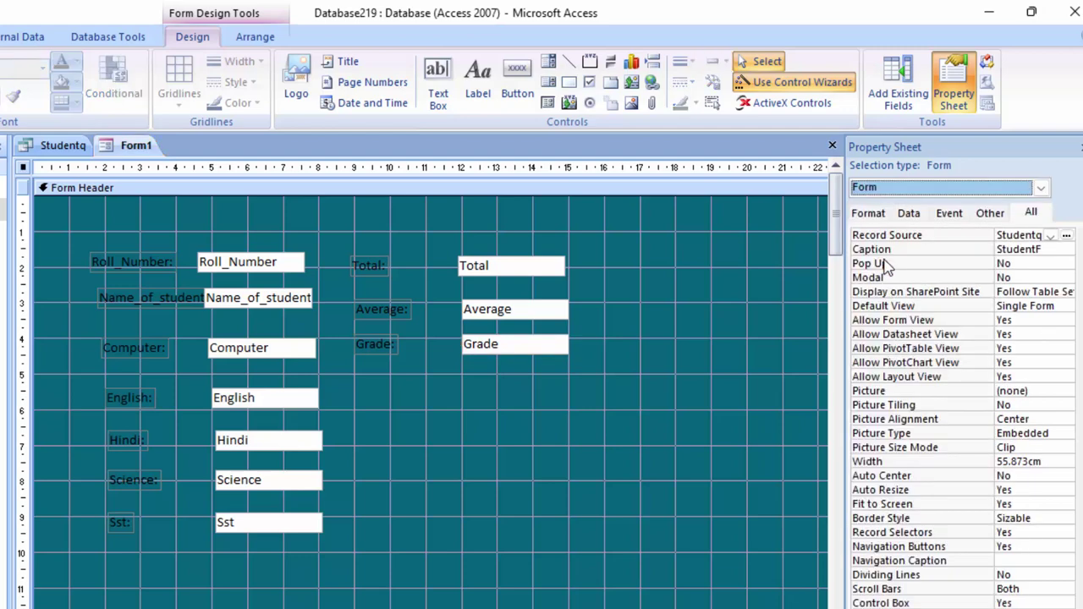
{"action": "left_click", "coordinate": [1048, 264]}
{"action": "left_click", "coordinate": [1067, 264]}
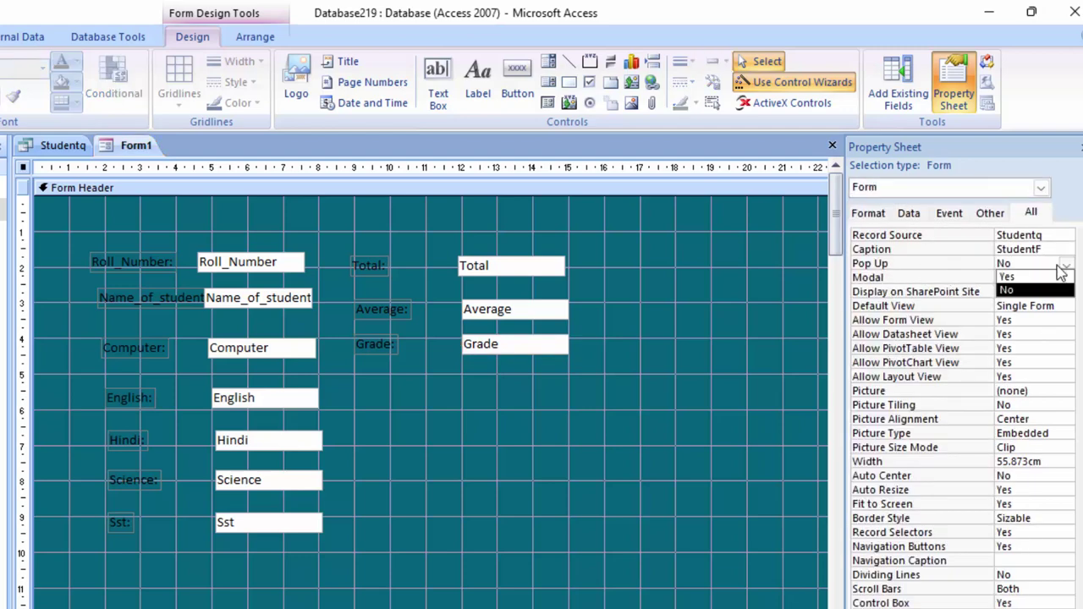
{"action": "left_click", "coordinate": [1024, 277]}
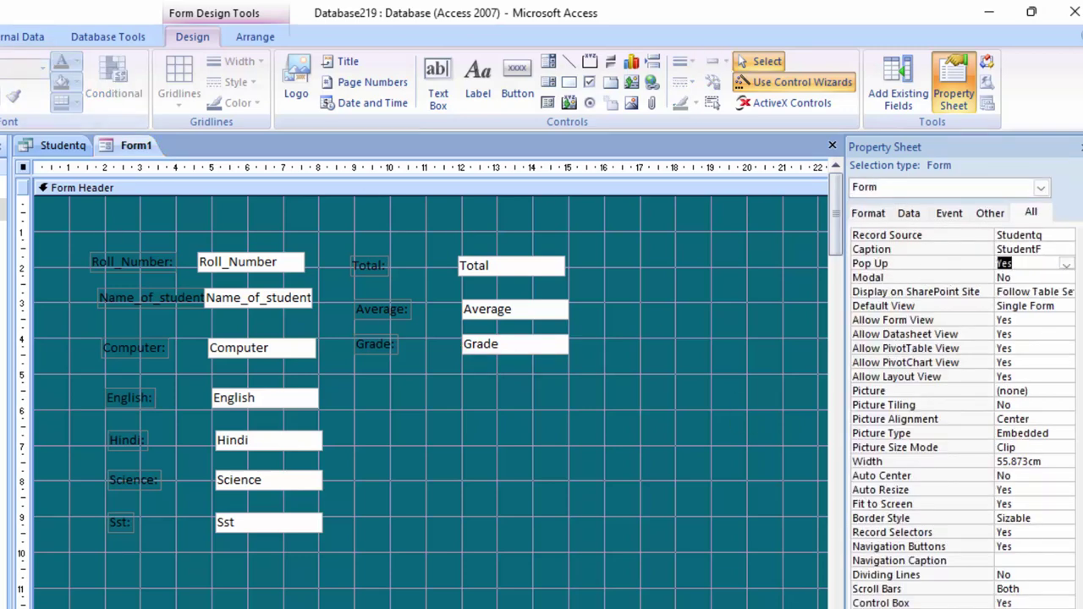
{"action": "key", "text": "F5"}
- Move the pop-up form window aside, then close it and save it as StudentF
{"action": "mouse_move", "coordinate": [479, 191]}
{"action": "left_mouse_down"}
{"action": "mouse_move", "coordinate": [416, 181]}
{"action": "mouse_move", "coordinate": [476, 160]}
{"action": "mouse_move", "coordinate": [396, 135]}
{"action": "left_mouse_up"}
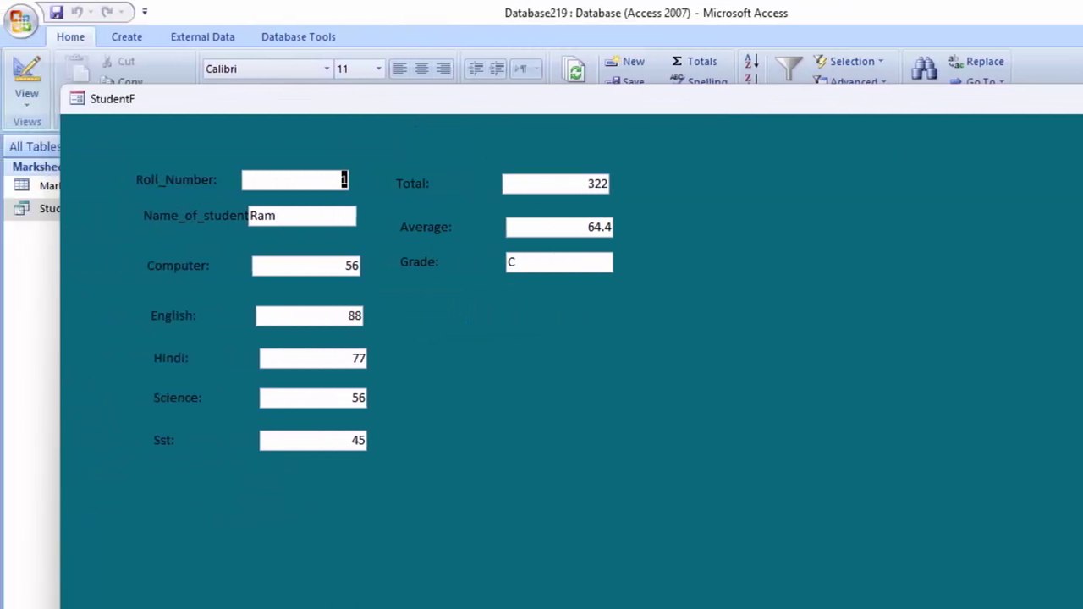
{"action": "left_click_drag", "start_coordinate": [254, 99], "coordinate": [63, 95]}
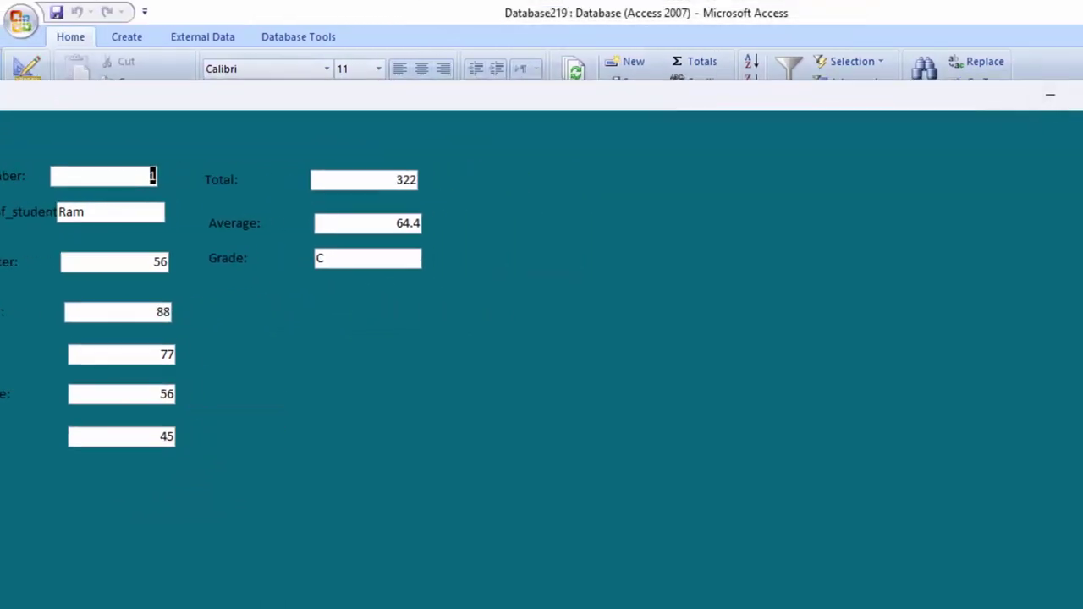
{"action": "left_click", "coordinate": [1072, 94]}
{"action": "left_click", "coordinate": [573, 399]}
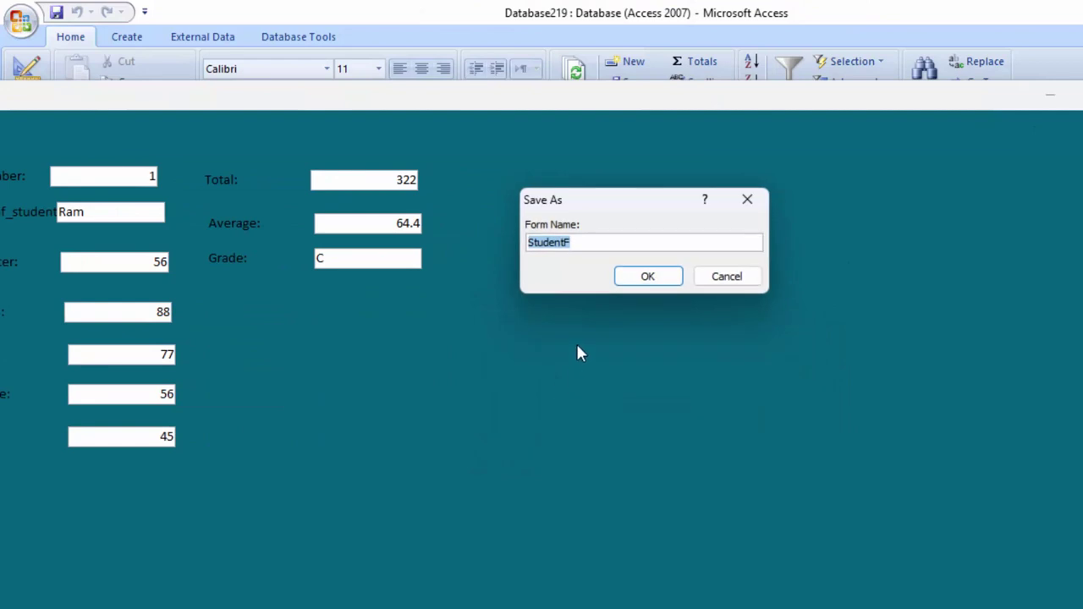
{"action": "left_click", "coordinate": [660, 279]}
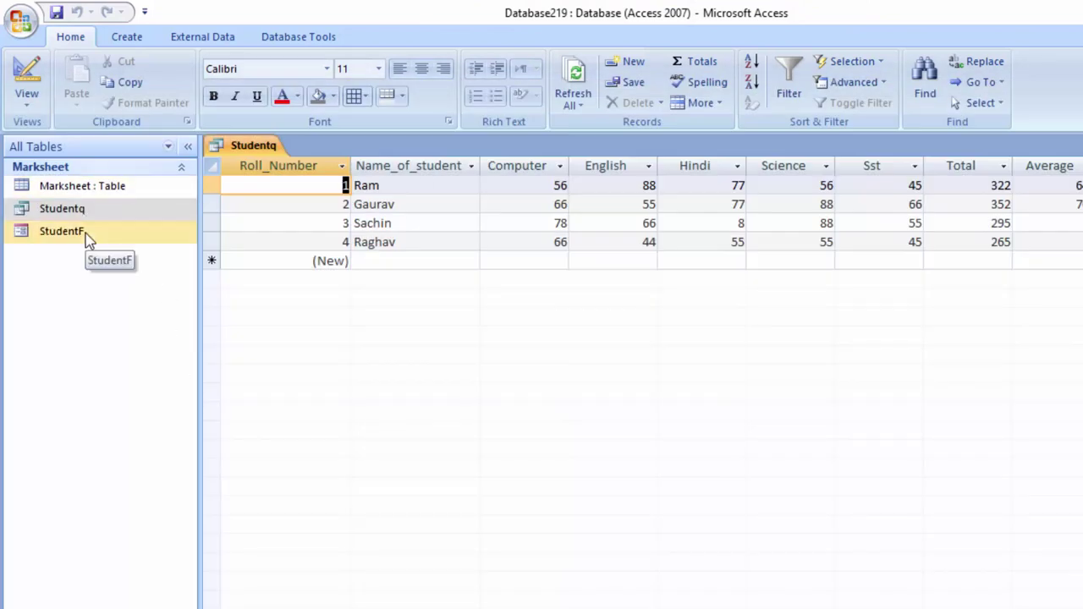
{"action": "left_click", "coordinate": [89, 240]}
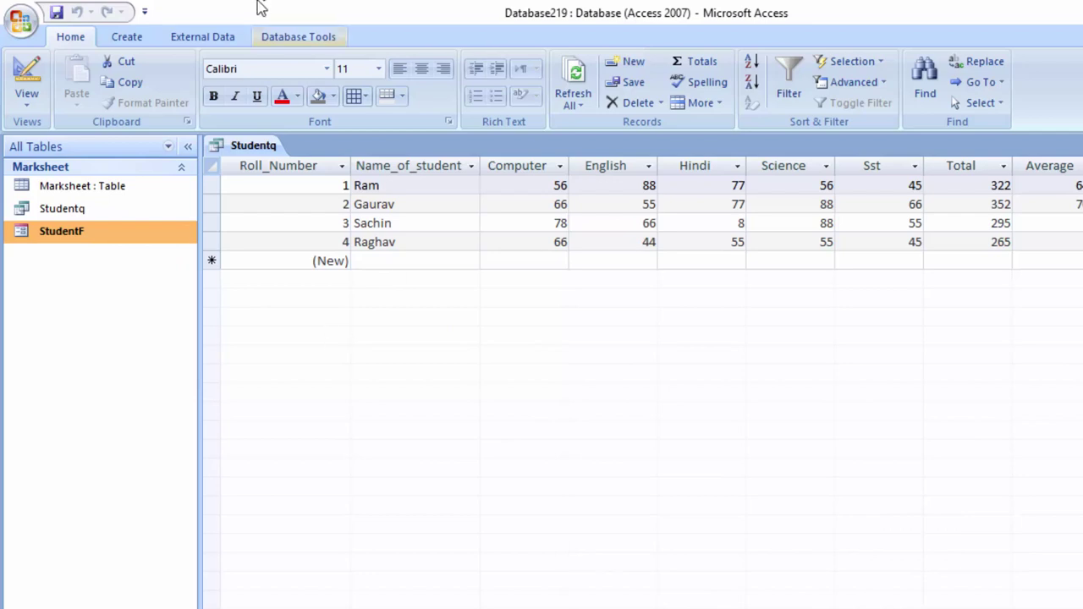
{"action": "left_click", "coordinate": [131, 38]}
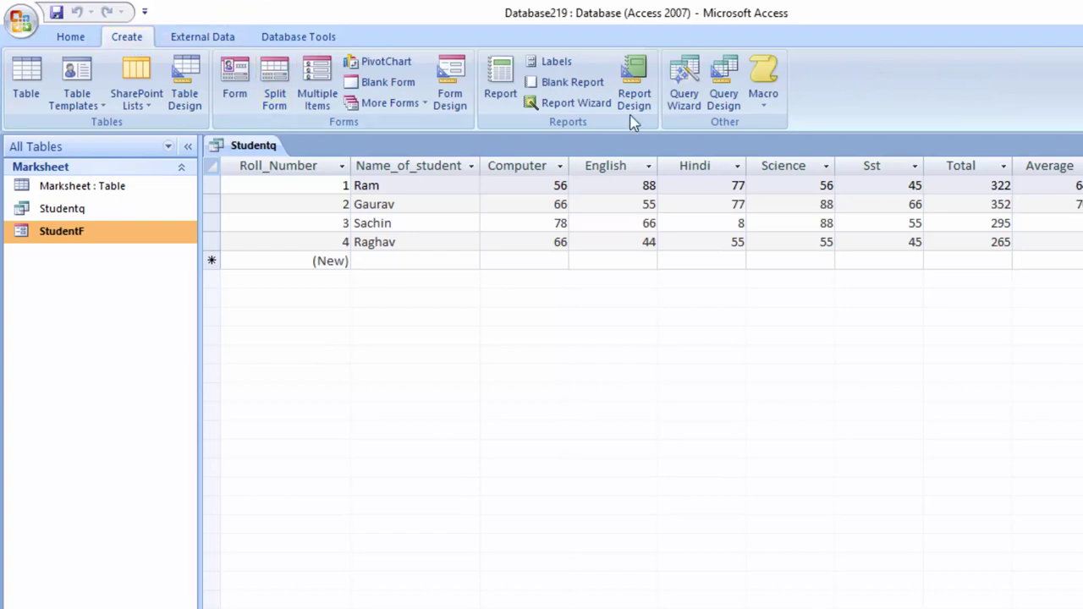
{"action": "left_click", "coordinate": [576, 102]}
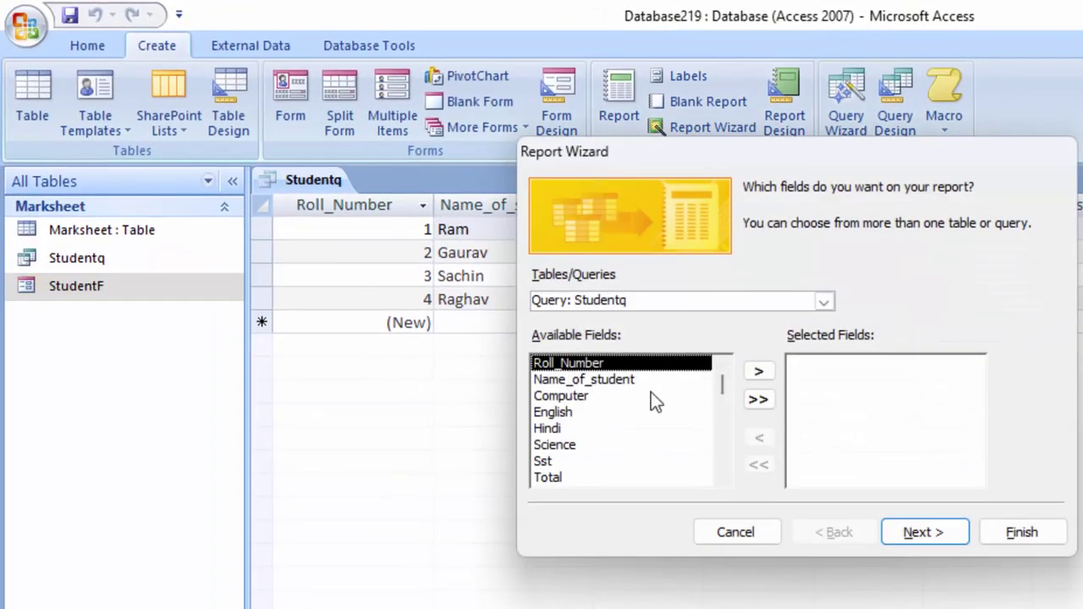
{"action": "left_click", "coordinate": [759, 540]}
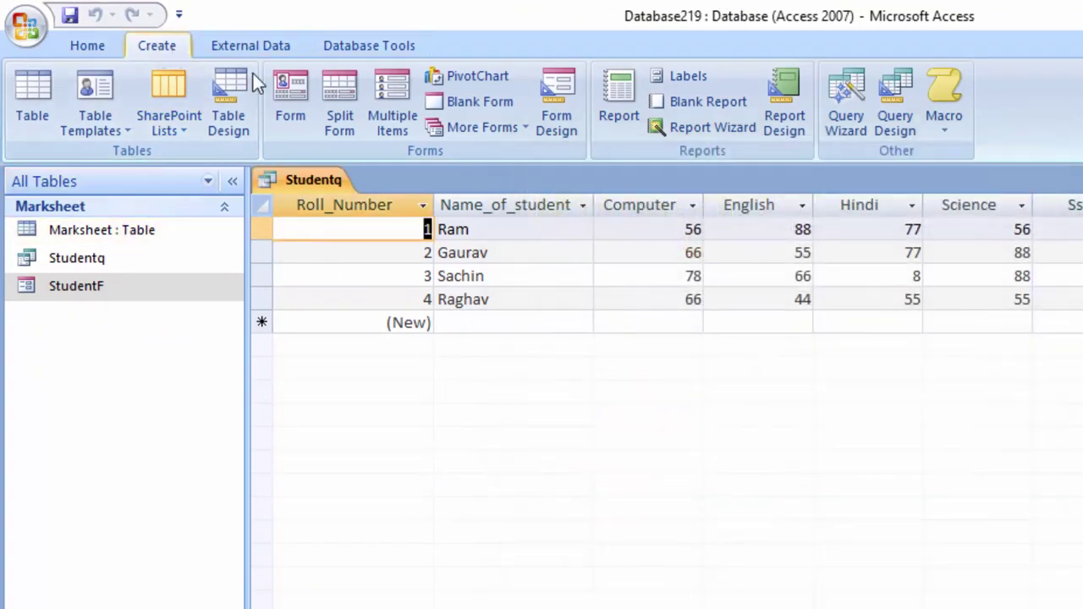
- Start the Simple Query Wizard with Studentq as the source query
{"action": "left_click", "coordinate": [849, 100]}
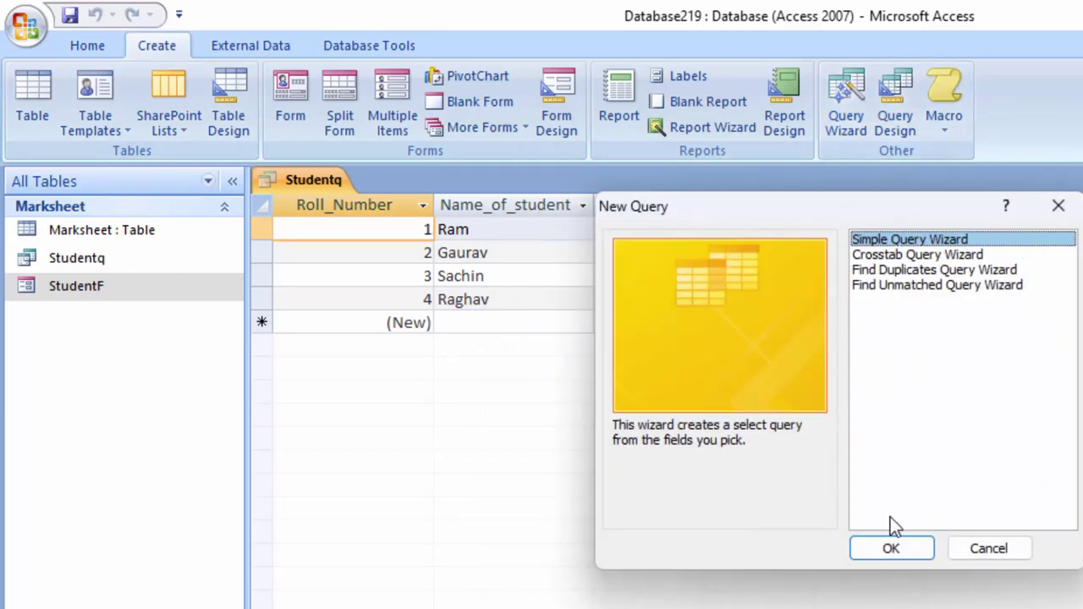
{"action": "left_click", "coordinate": [903, 546]}
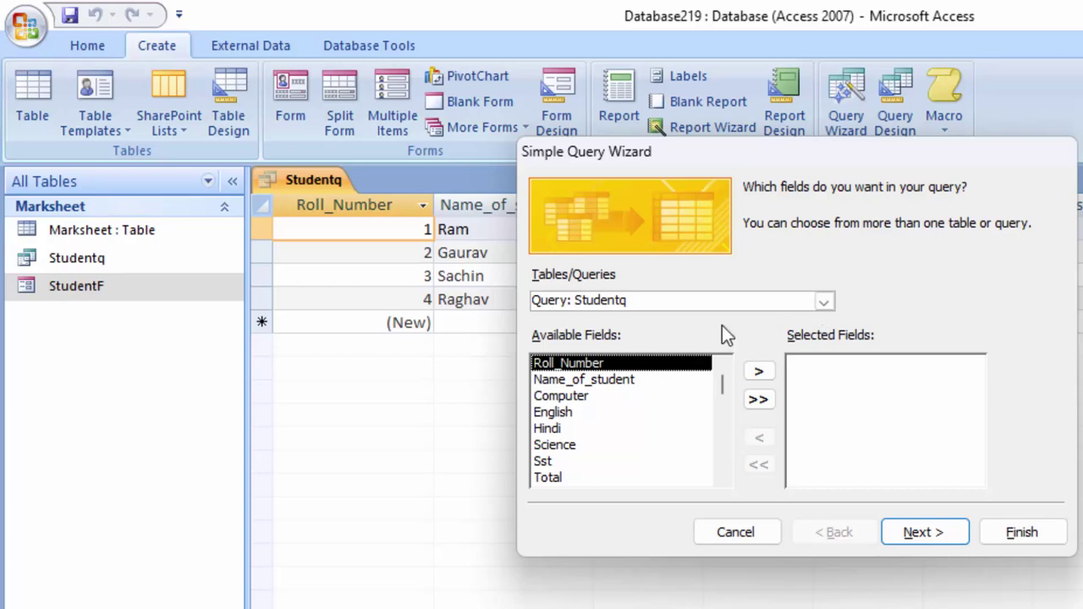
{"action": "left_click", "coordinate": [822, 306]}
{"action": "left_click", "coordinate": [823, 306]}
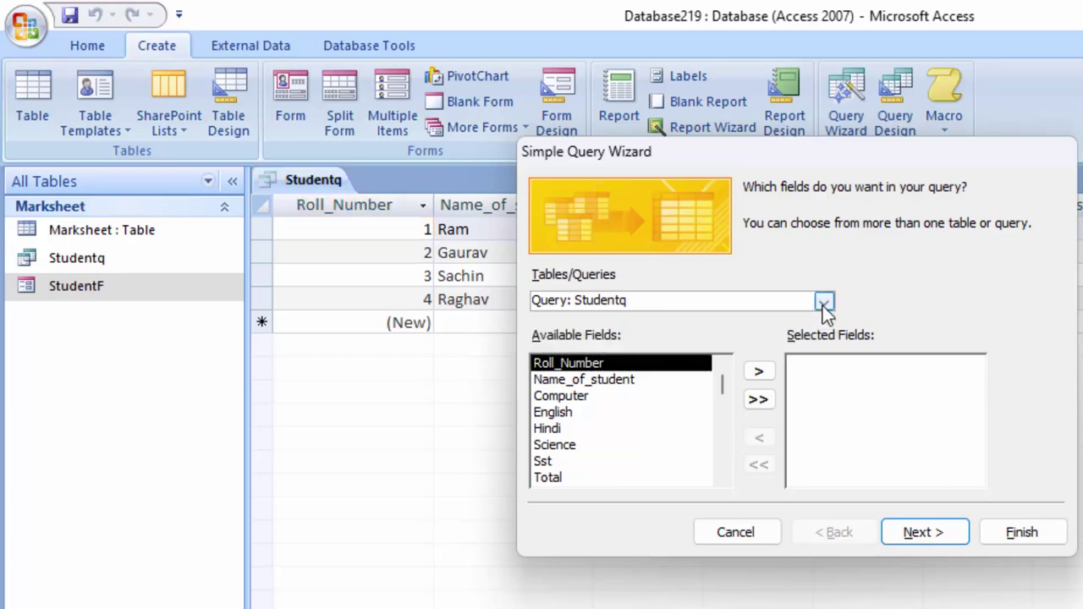
{"action": "left_click", "coordinate": [828, 302]}
{"action": "left_click", "coordinate": [822, 308]}
- Add all fields, keep a Detail query, and finish with the design open for editing
{"action": "left_click", "coordinate": [760, 401]}
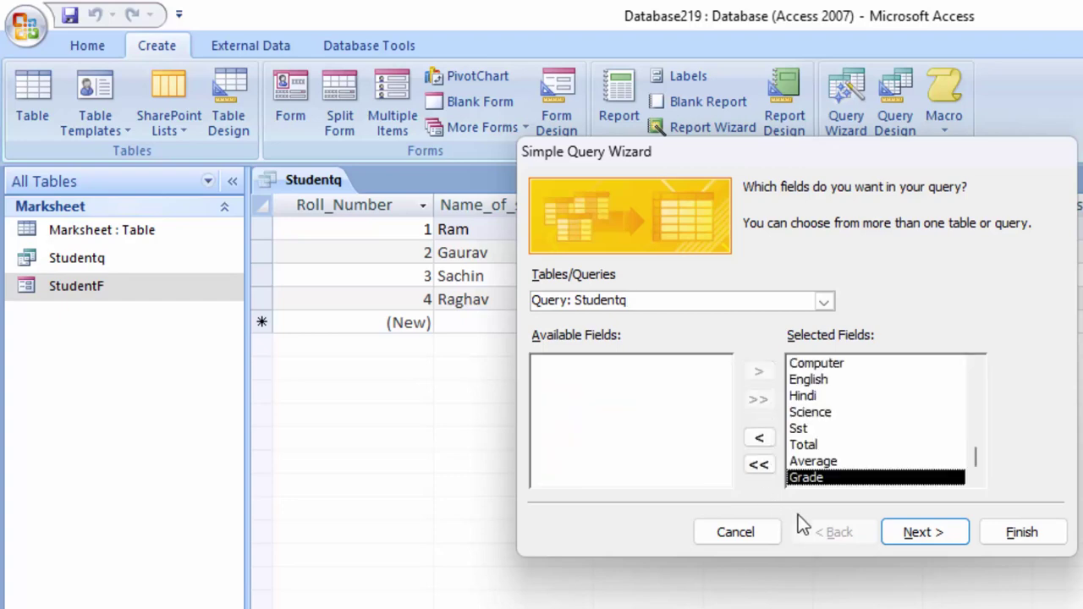
{"action": "left_click", "coordinate": [926, 532]}
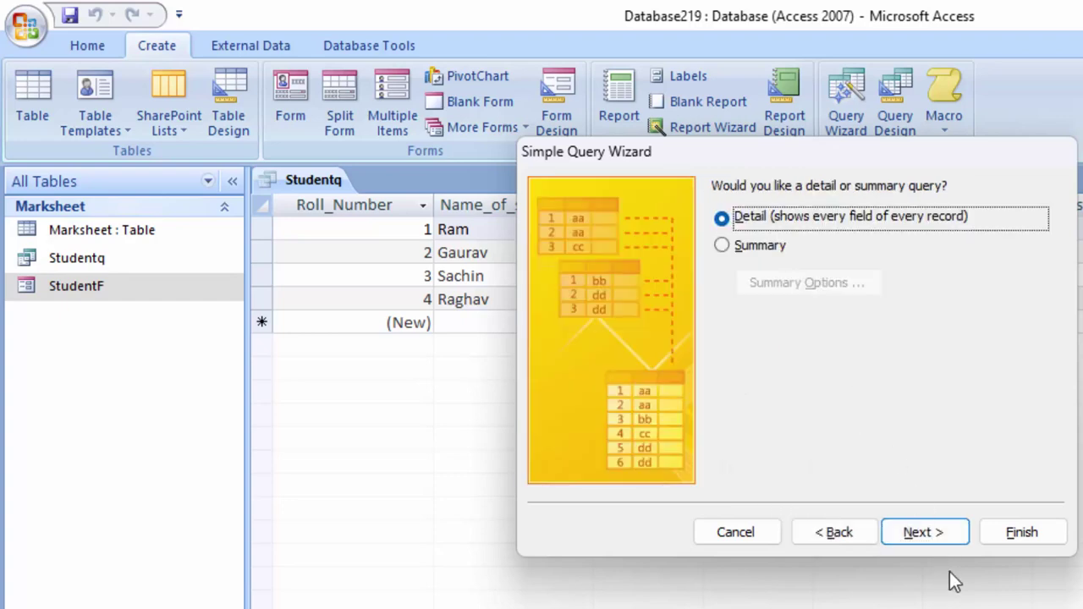
{"action": "left_click", "coordinate": [924, 533]}
{"action": "left_click", "coordinate": [827, 410]}
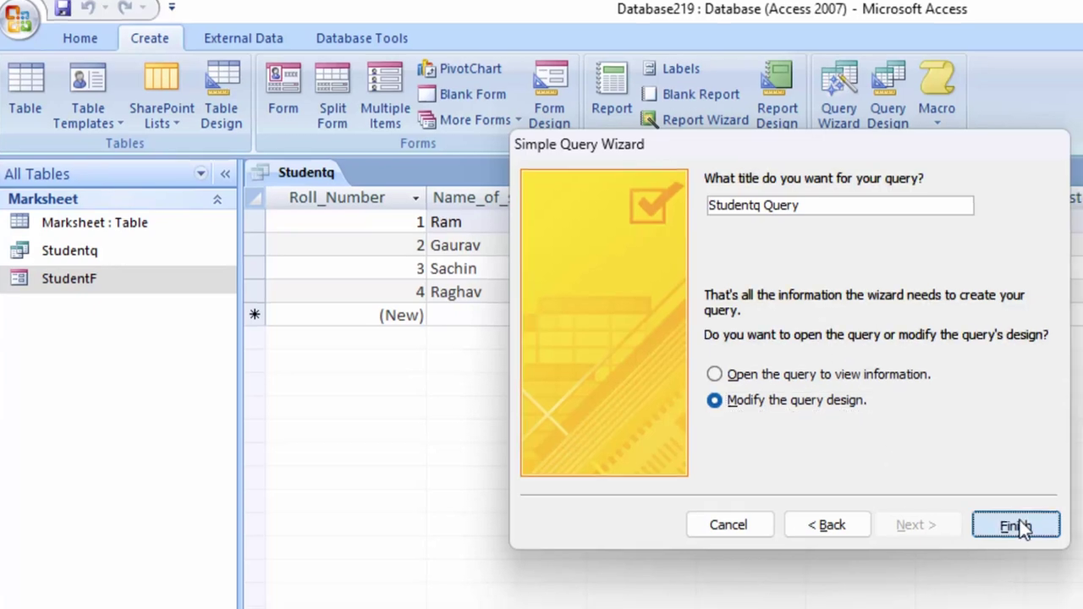
{"action": "left_click", "coordinate": [1021, 531]}
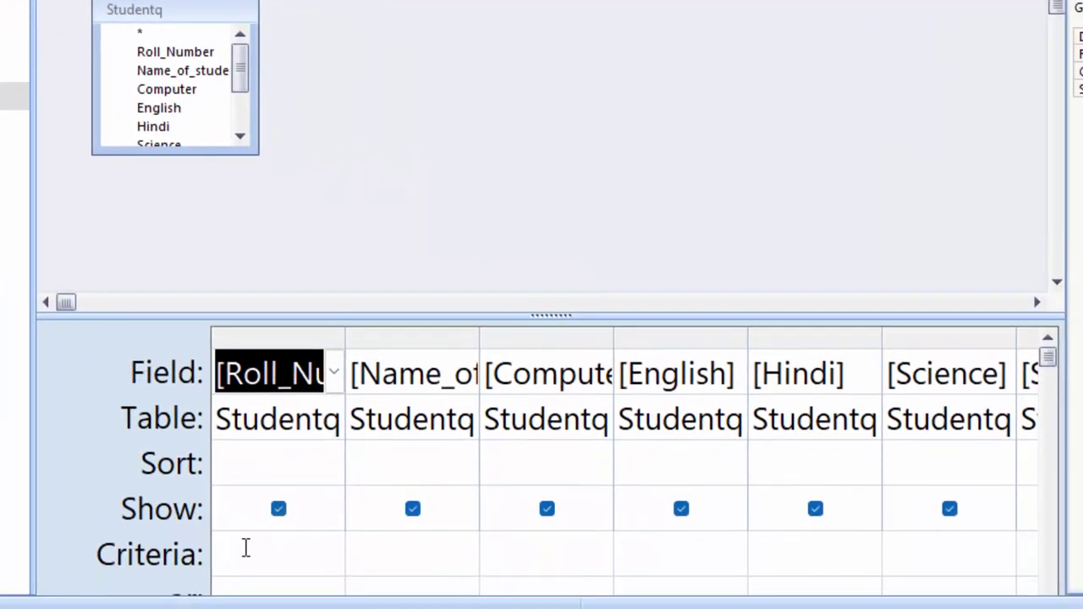
- Enter a Roll_Number criterion pointing to StudentF's Roll_Number and hide the Property Sheet
{"action": "left_click", "coordinate": [246, 555]}
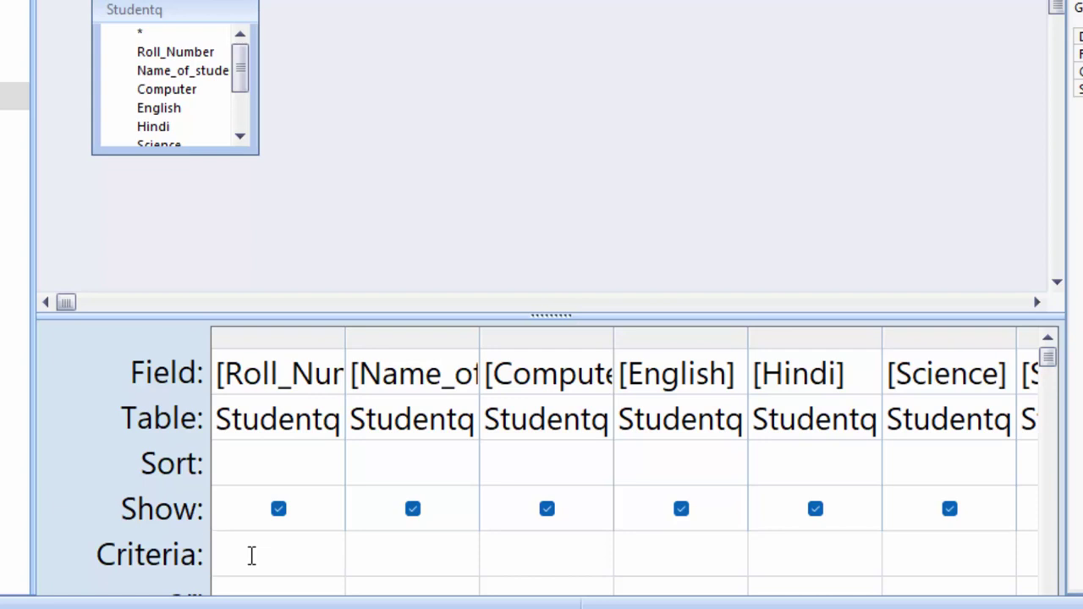
{"action": "type", "text": "["}
{"action": "type", "text": "Fo"}
{"action": "type", "text": "rm"}
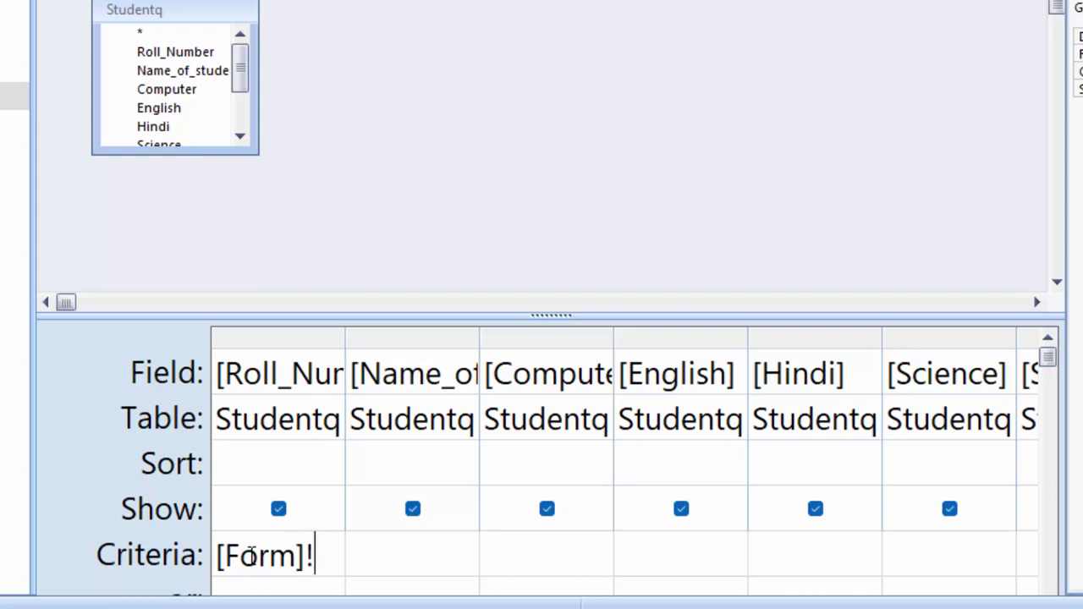
{"action": "type", "text": "["}
{"action": "type", "text": "Stud"}
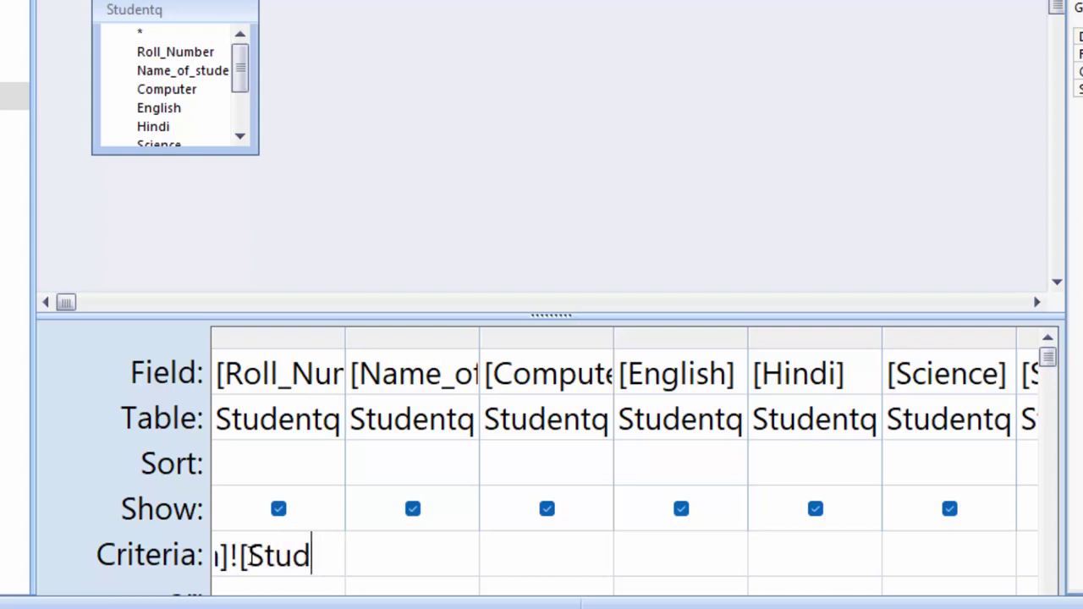
{"action": "type", "text": "entF"}
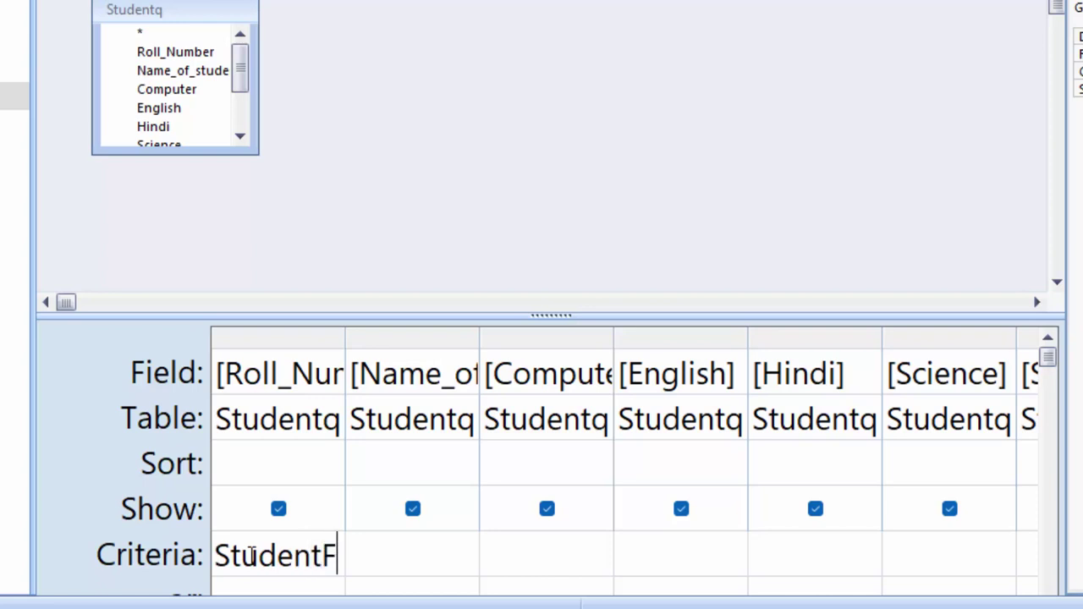
{"action": "type", "text": "]!"}
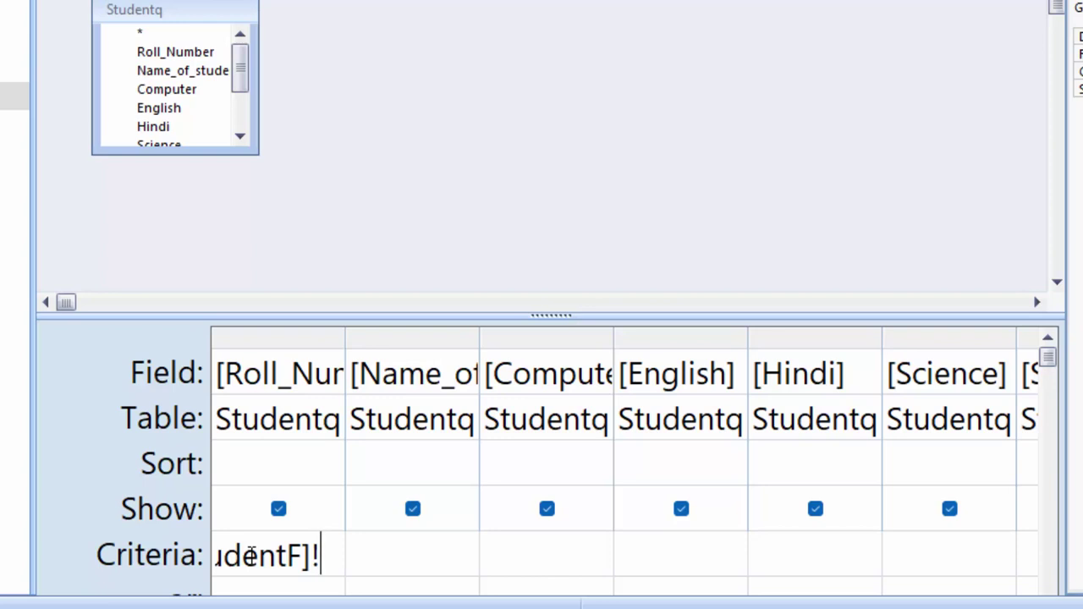
{"action": "type", "text": "["}
{"action": "type", "text": "Ro"}
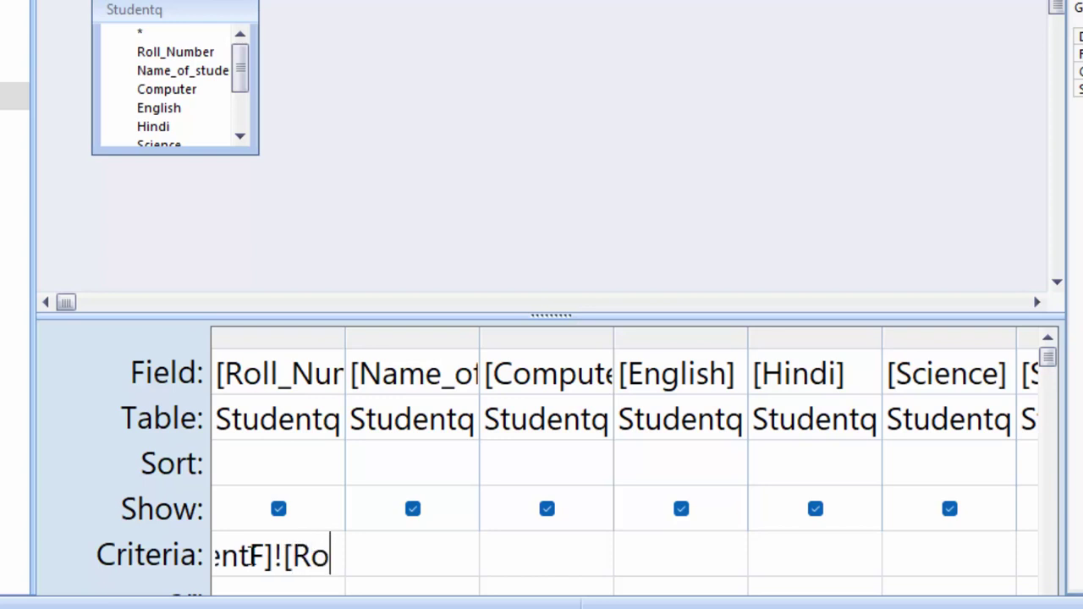
{"action": "type", "text": "ll_"}
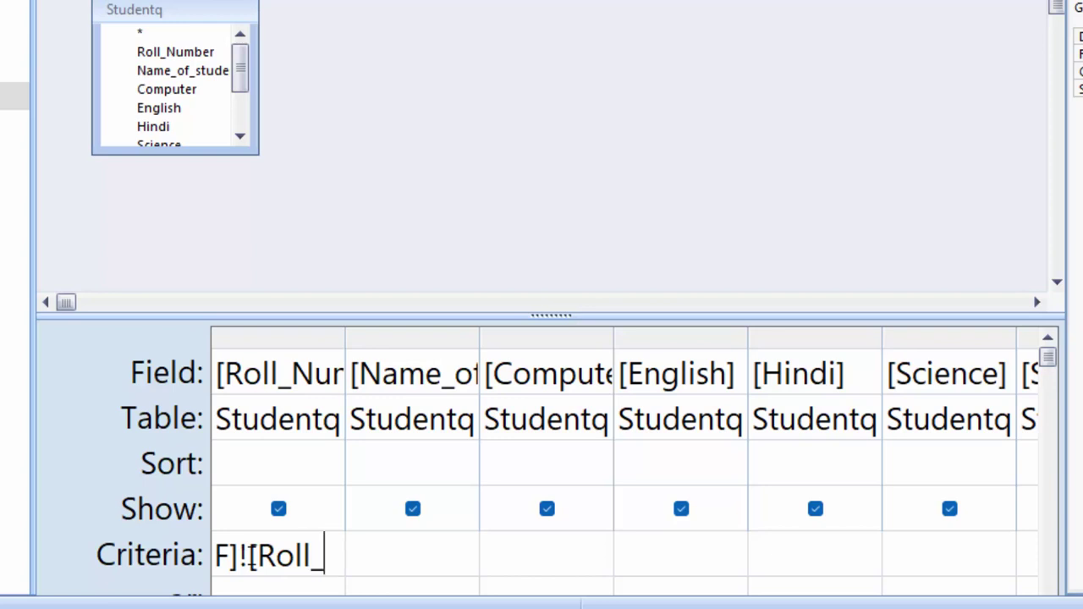
{"action": "type", "text": "Numb"}
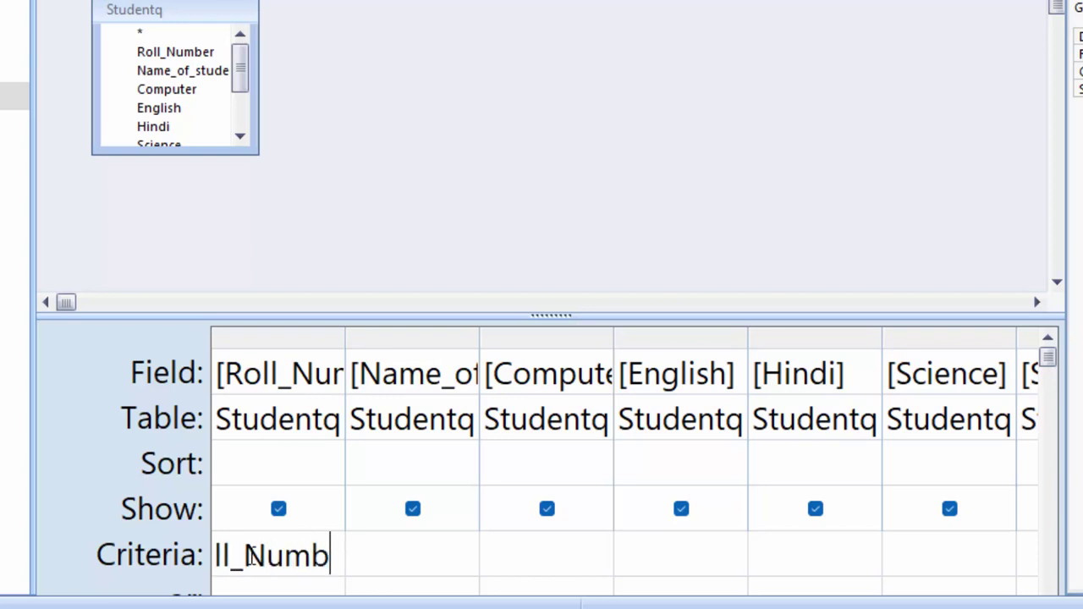
{"action": "type", "text": "er]"}
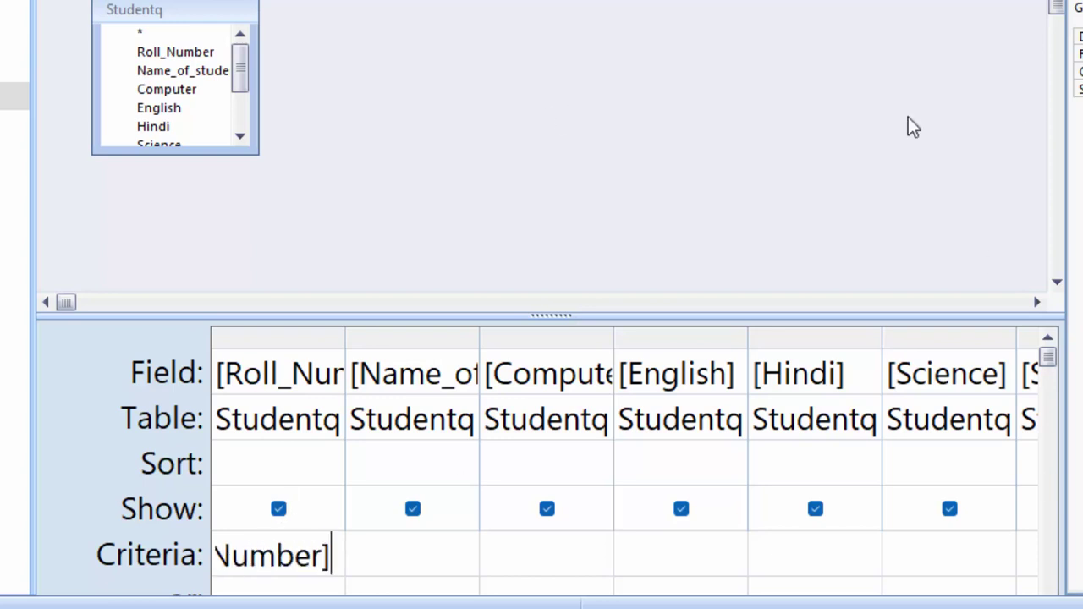
{"action": "key", "text": "Home"}
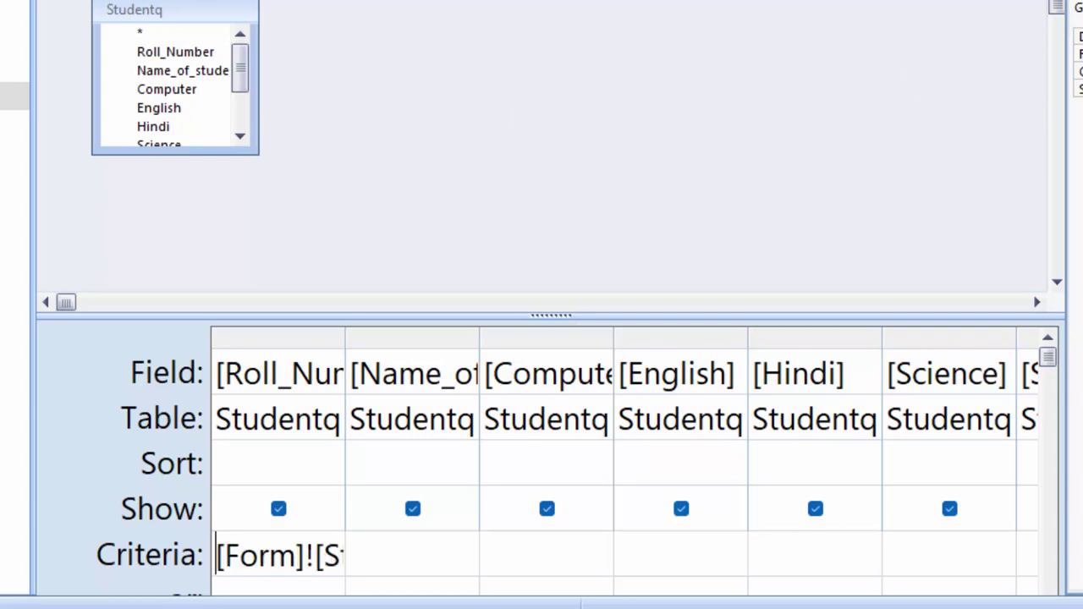
{"action": "key", "text": "F4"}
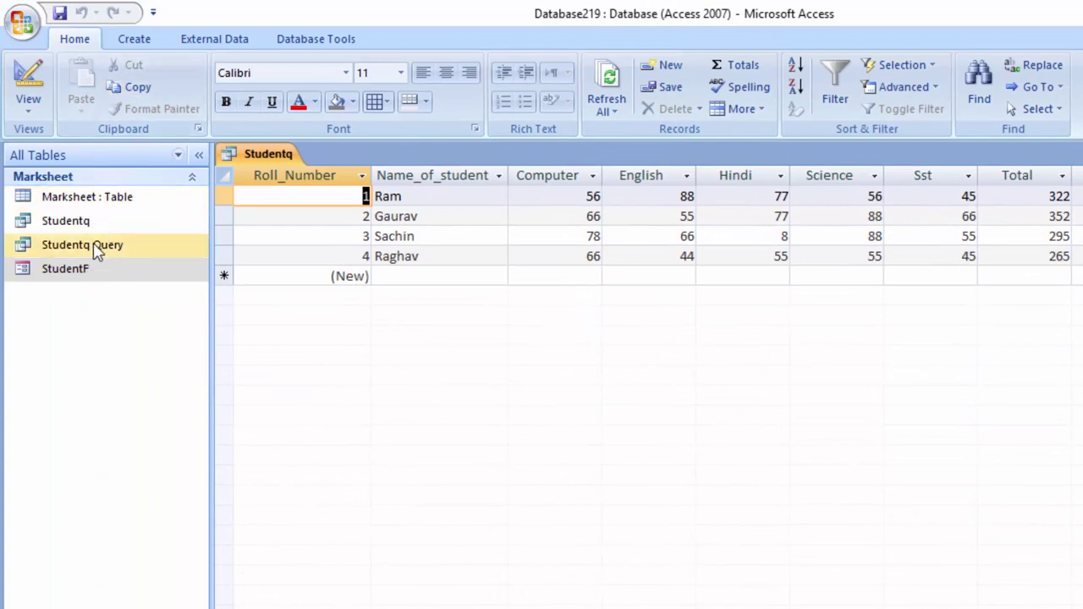
- Start the Report Wizard on Studentq Query with all its fields
{"action": "left_click", "coordinate": [133, 42]}
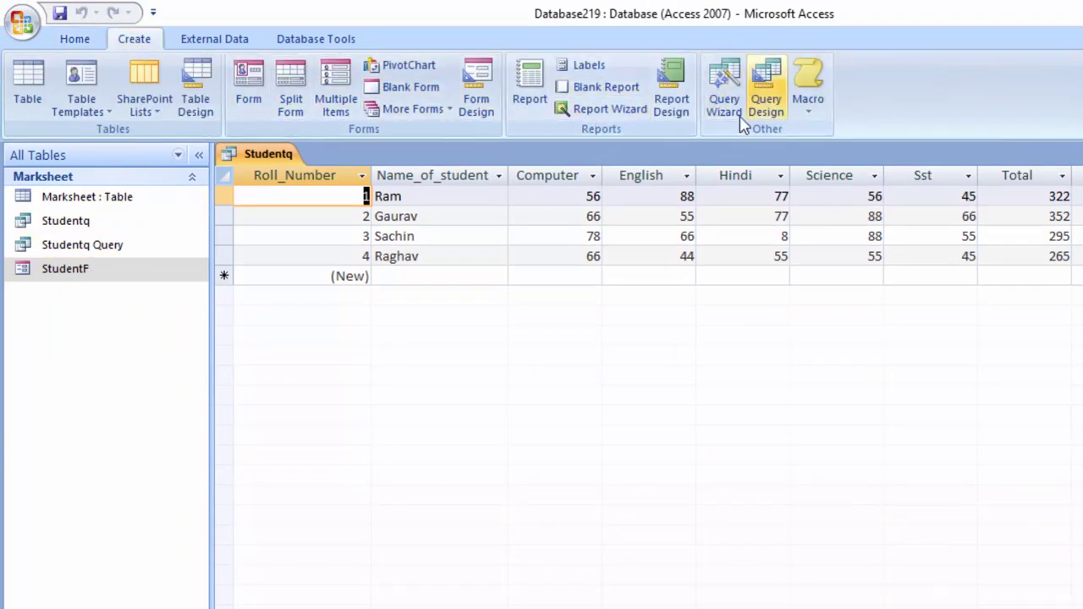
{"action": "left_click", "coordinate": [639, 114]}
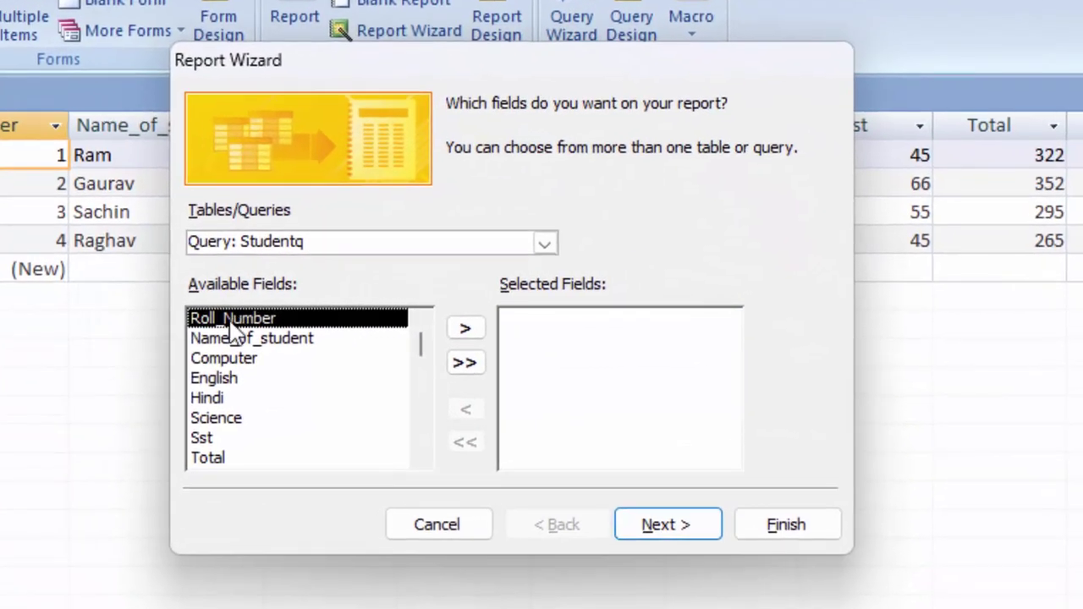
{"action": "left_click", "coordinate": [544, 244]}
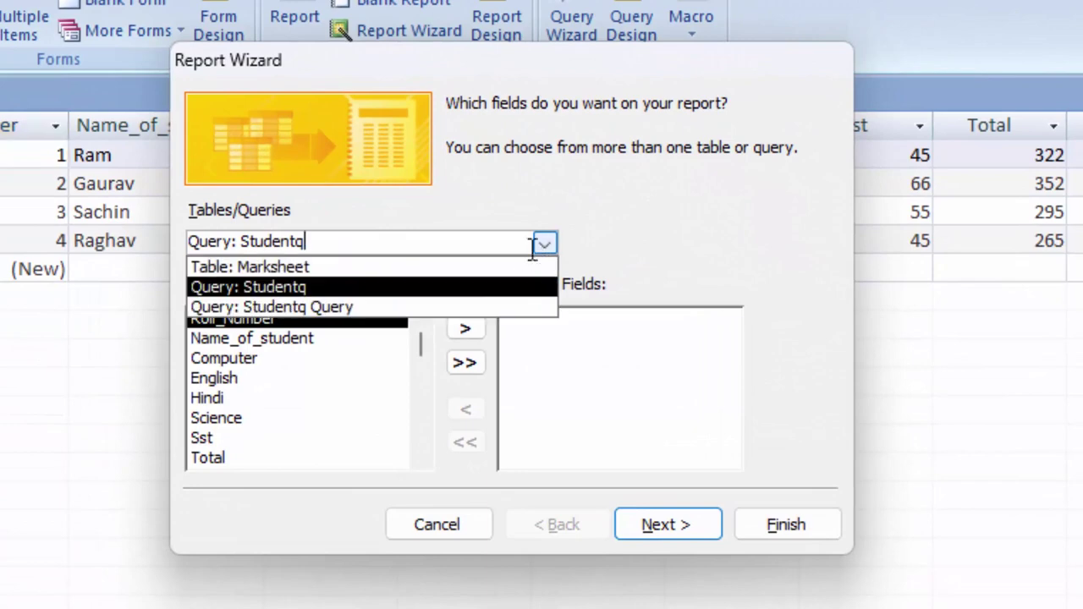
{"action": "left_click", "coordinate": [461, 305]}
{"action": "left_click", "coordinate": [464, 364]}
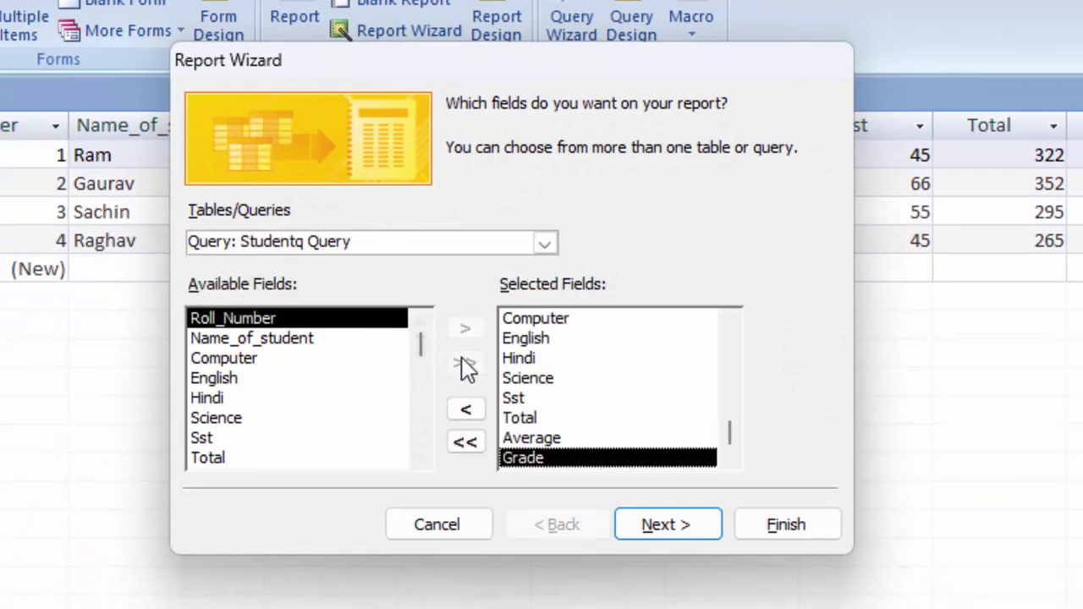
{"action": "left_click", "coordinate": [706, 531]}
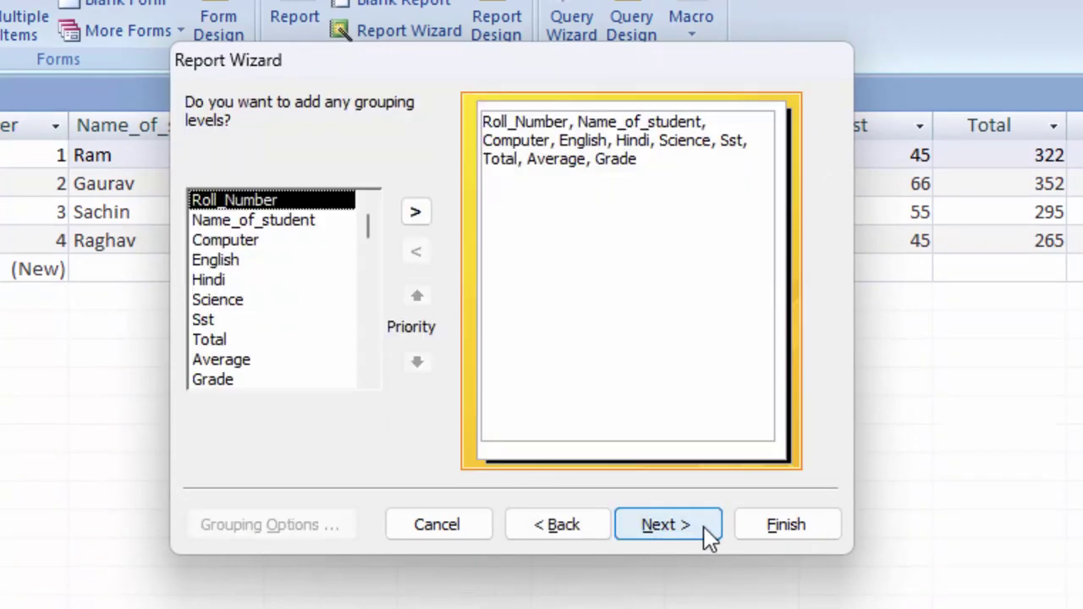
- Group the report by Roll_Number and choose the Outline layout
{"action": "left_click", "coordinate": [415, 212]}
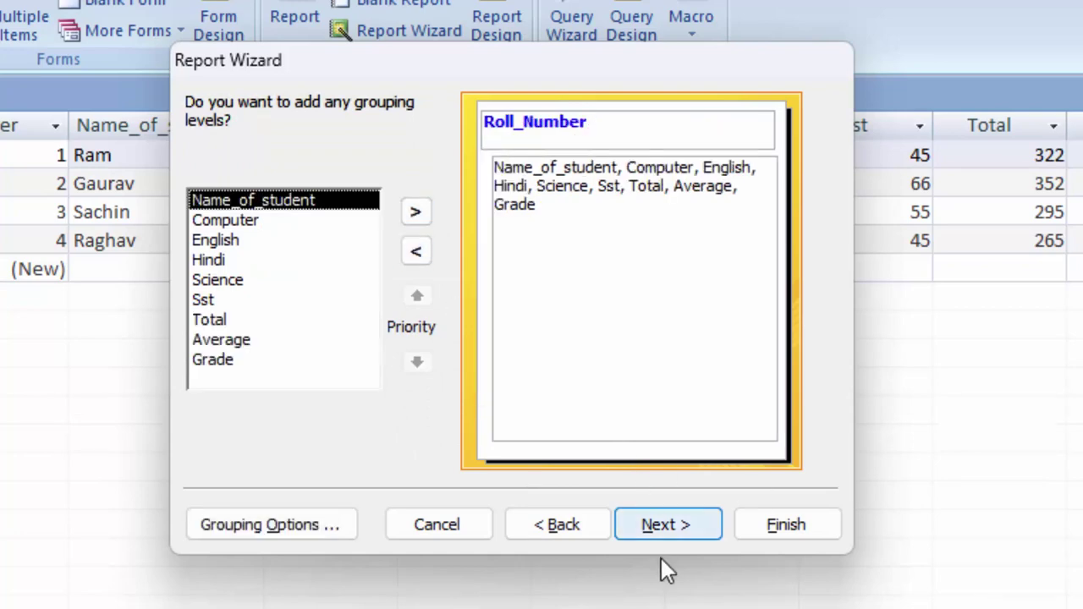
{"action": "left_click", "coordinate": [669, 531]}
{"action": "left_click", "coordinate": [674, 532]}
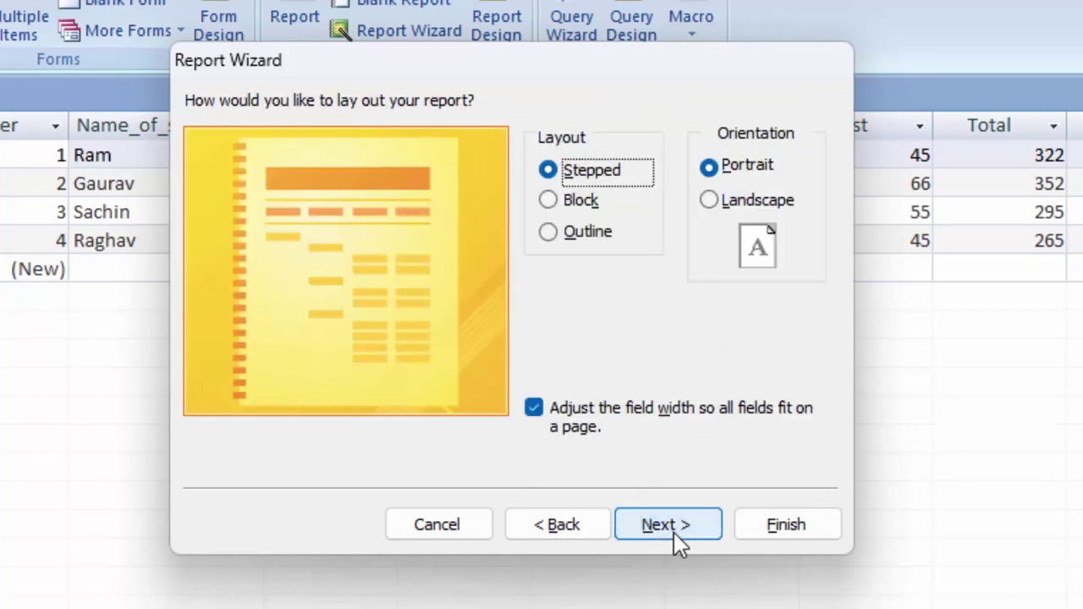
{"action": "left_click", "coordinate": [584, 239]}
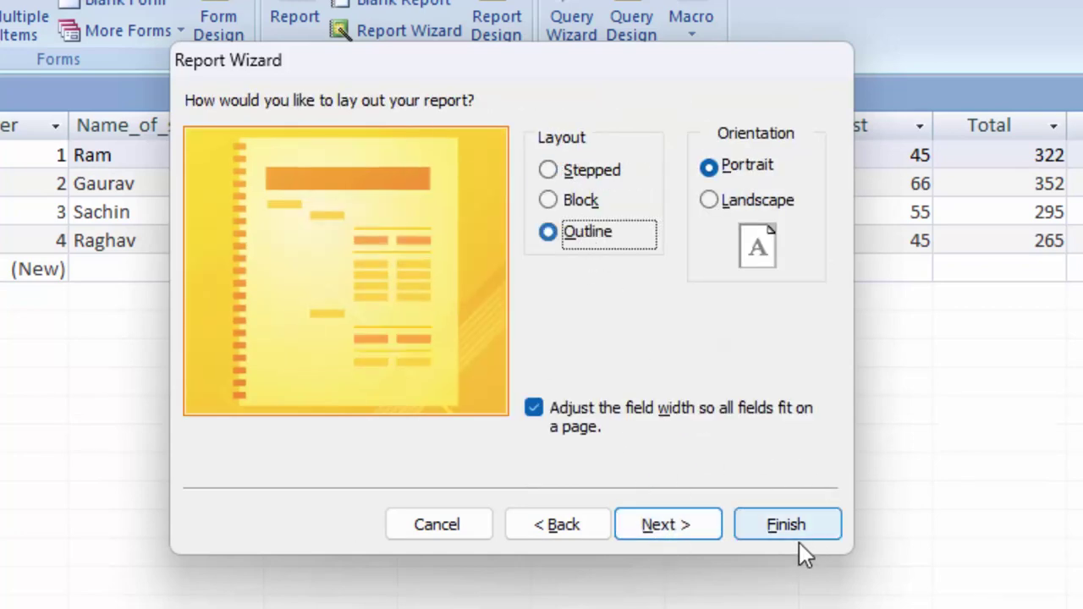
{"action": "left_click", "coordinate": [713, 538]}
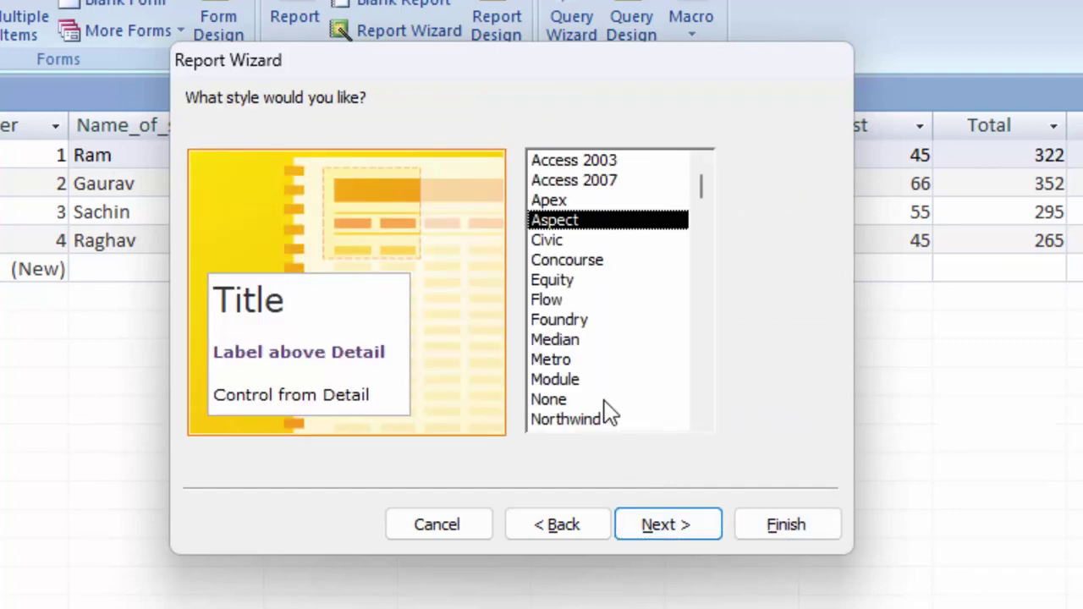
- Compare the report styles and settle on Aspect
{"action": "left_click", "coordinate": [557, 402]}
{"action": "left_click", "coordinate": [567, 359]}
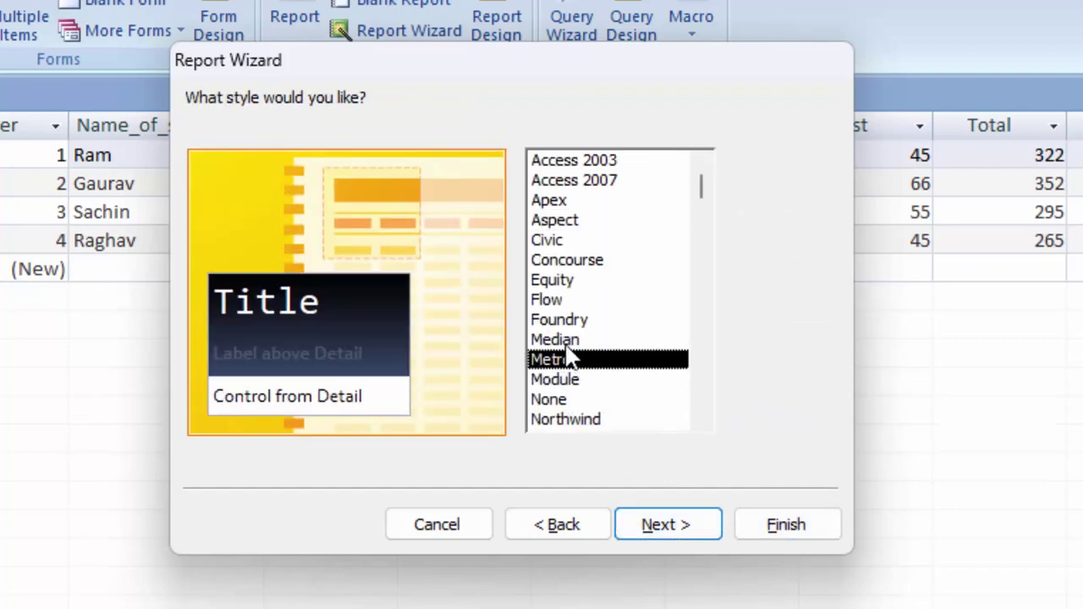
{"action": "left_click", "coordinate": [563, 298]}
{"action": "left_click", "coordinate": [559, 263]}
{"action": "left_click", "coordinate": [564, 220]}
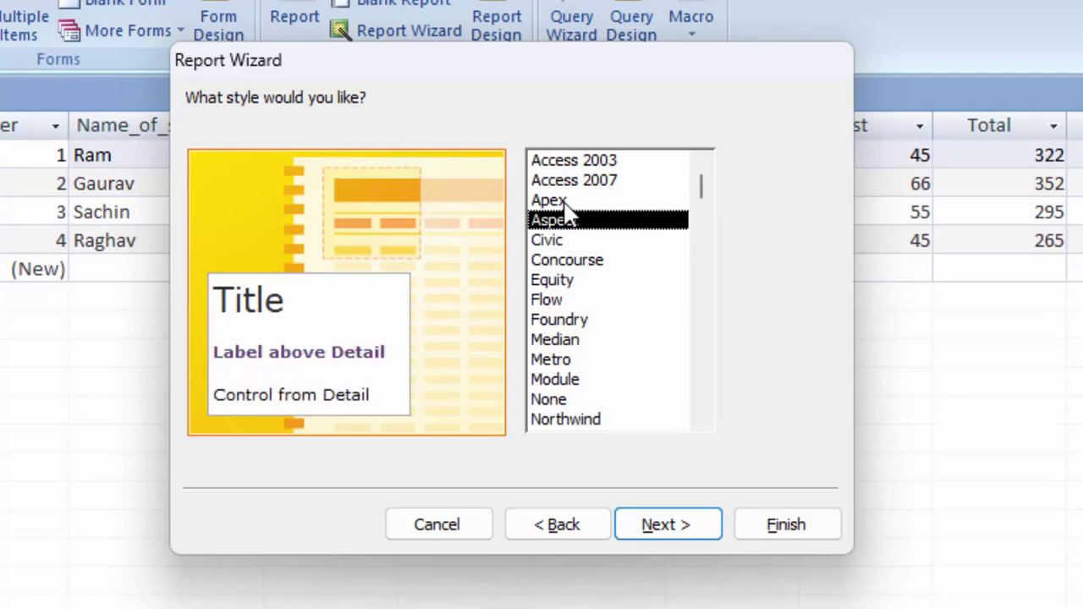
{"action": "left_click", "coordinate": [567, 203]}
{"action": "left_click", "coordinate": [674, 526]}
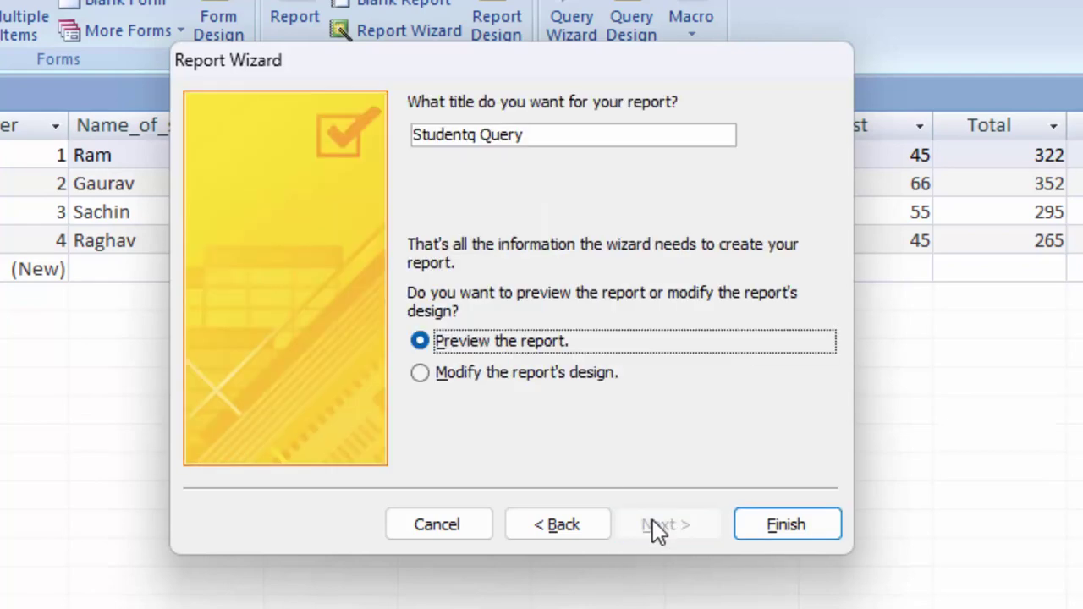
- Choose to modify the report's design and shorten the title to StudentqR
{"action": "left_click", "coordinate": [573, 376]}
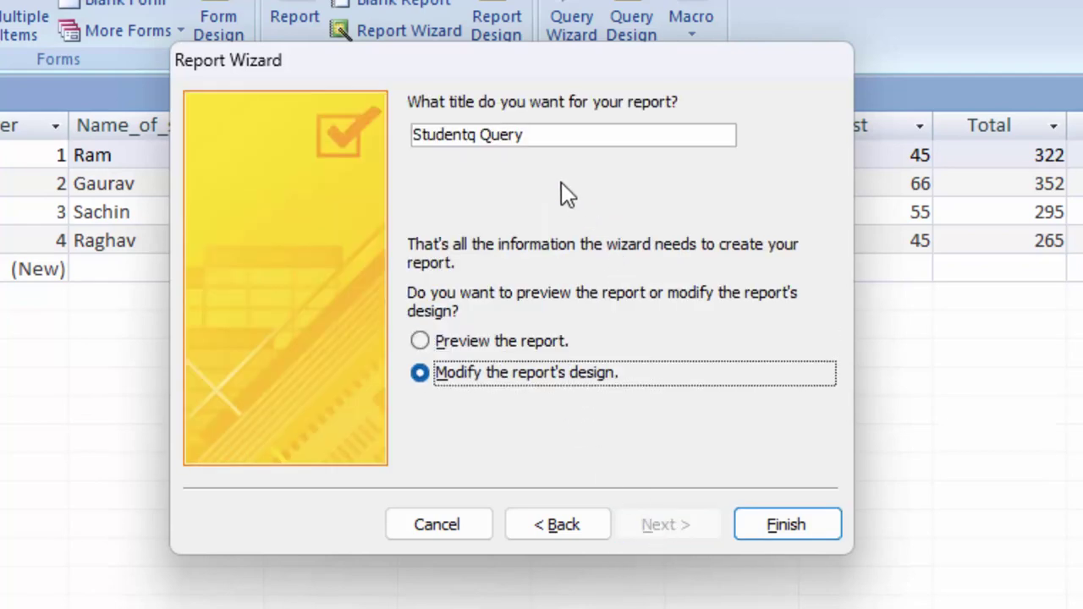
{"action": "left_click_drag", "start_coordinate": [545, 136], "coordinate": [478, 143]}
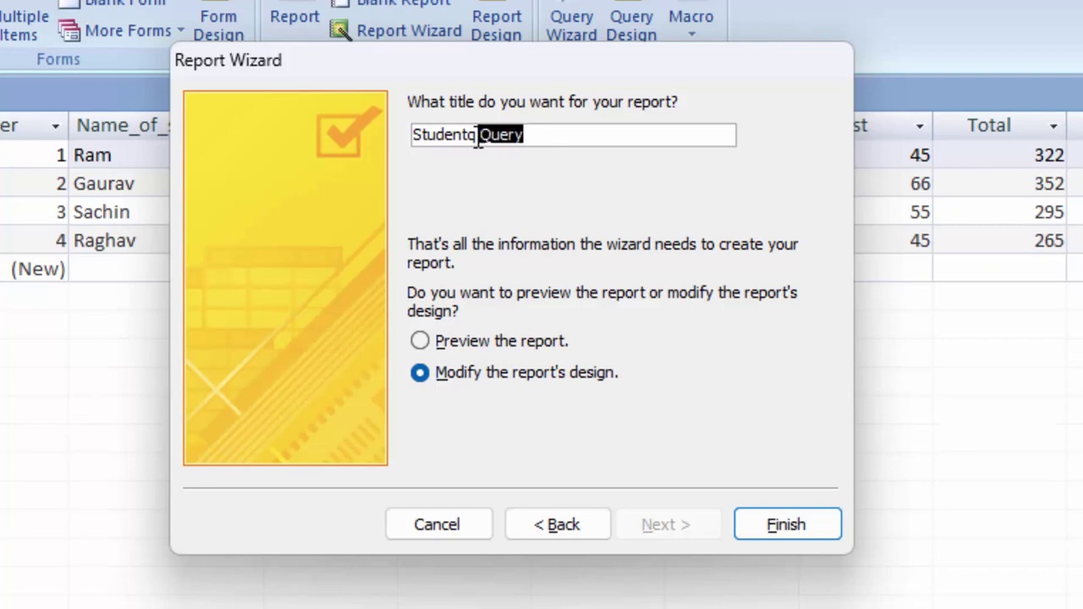
{"action": "key", "text": "BackSpace"}
- Finish the report wizard and place Roll_Number near the top of the report
{"action": "left_click", "coordinate": [825, 537]}
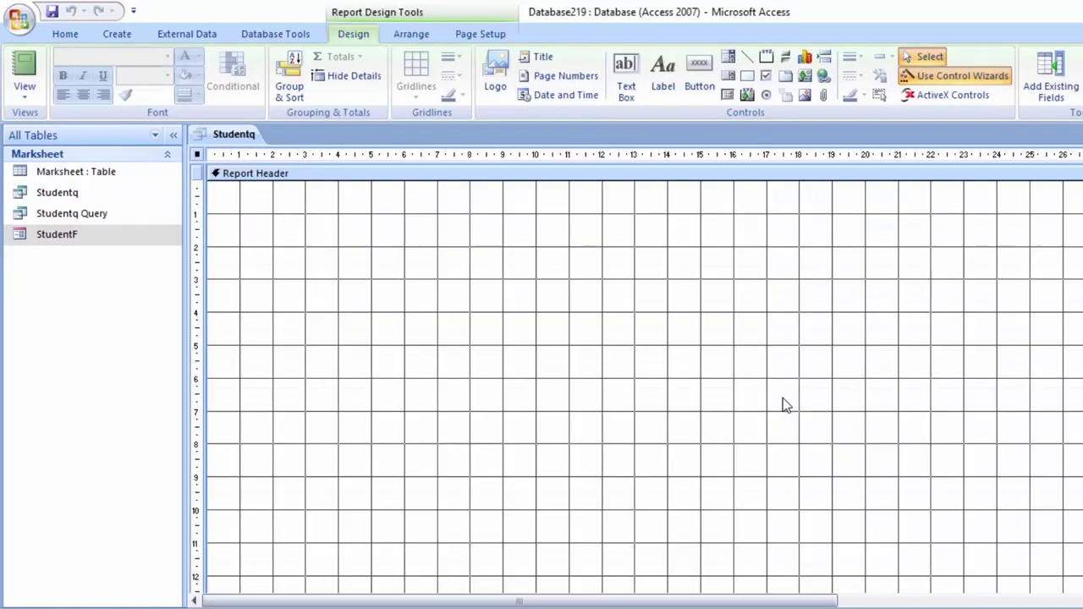
{"action": "left_click", "coordinate": [512, 366]}
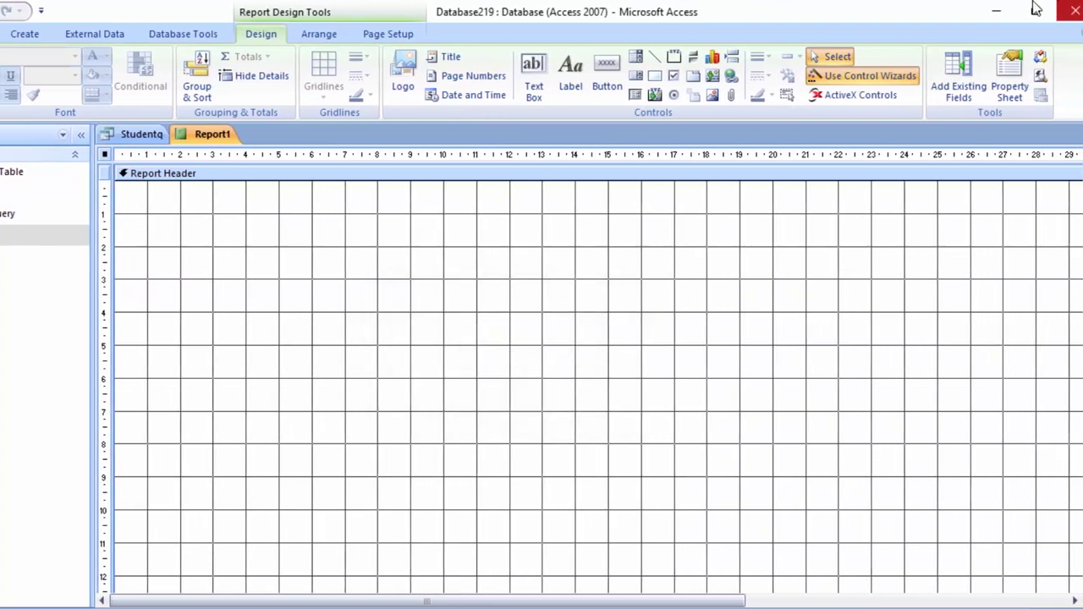
{"action": "left_click", "coordinate": [965, 80]}
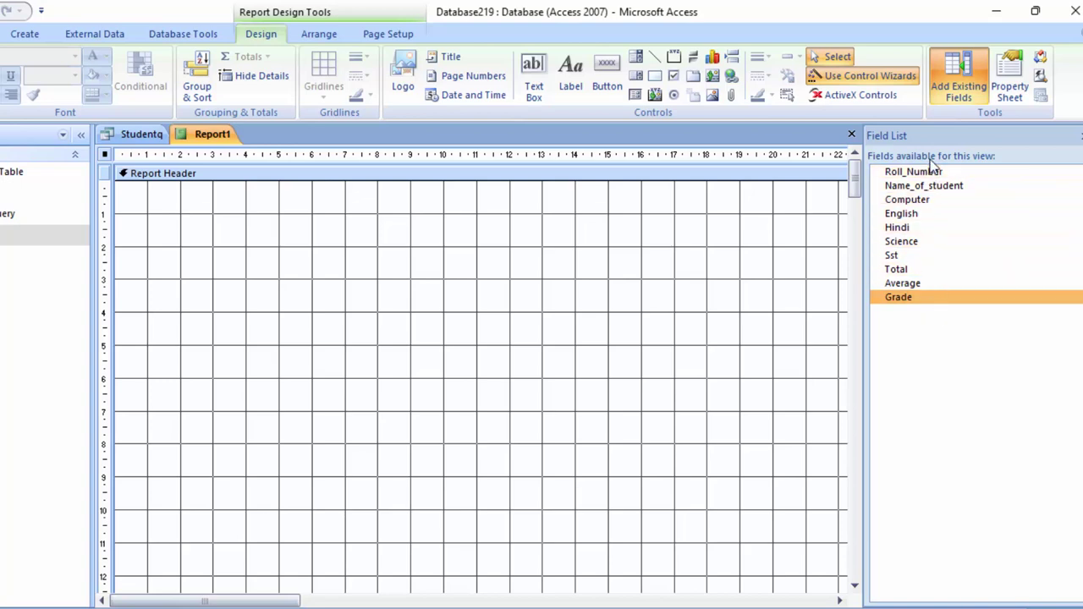
{"action": "mouse_move", "coordinate": [923, 178]}
{"action": "left_mouse_down"}
{"action": "mouse_move", "coordinate": [517, 210]}
{"action": "mouse_move", "coordinate": [336, 239]}
{"action": "left_mouse_up"}
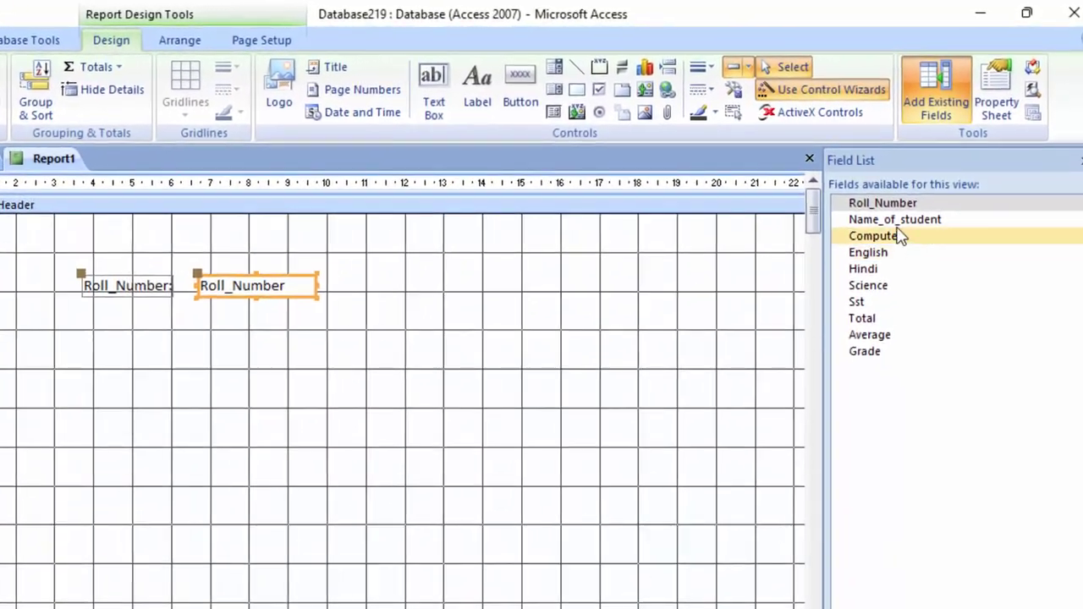
{"action": "left_click_drag", "start_coordinate": [915, 186], "coordinate": [915, 187]}
- Add Name_of_student, Computer, English, Hindi, Science and Sst below Roll_Number
{"action": "left_click_drag", "start_coordinate": [885, 220], "coordinate": [203, 330]}
{"action": "mouse_move", "coordinate": [871, 236]}
{"action": "left_mouse_down"}
{"action": "mouse_move", "coordinate": [245, 385]}
{"action": "mouse_move", "coordinate": [204, 374]}
{"action": "left_mouse_up"}
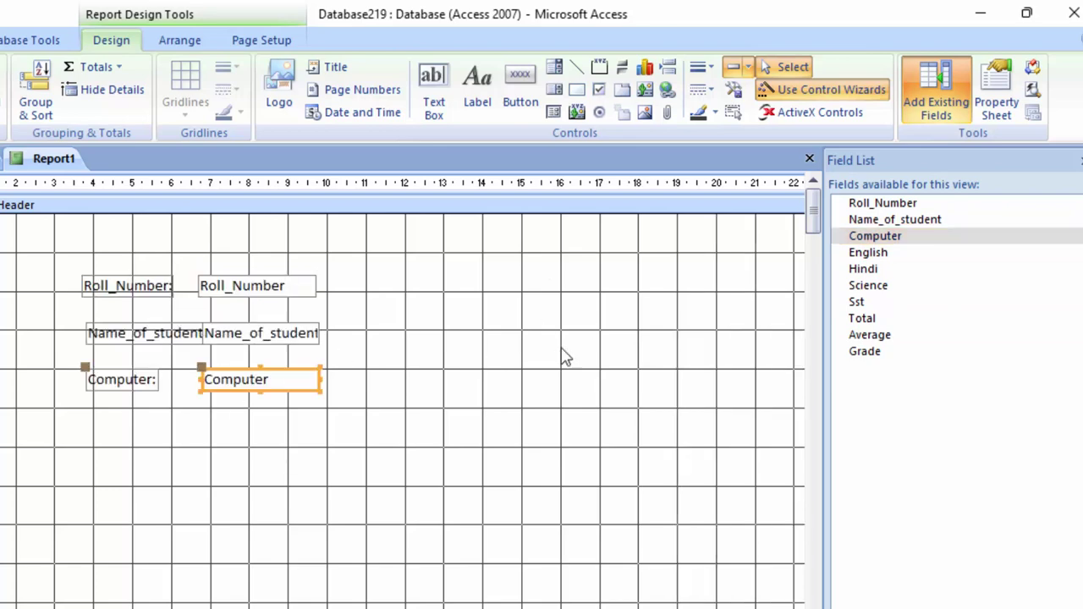
{"action": "left_click_drag", "start_coordinate": [868, 252], "coordinate": [288, 395]}
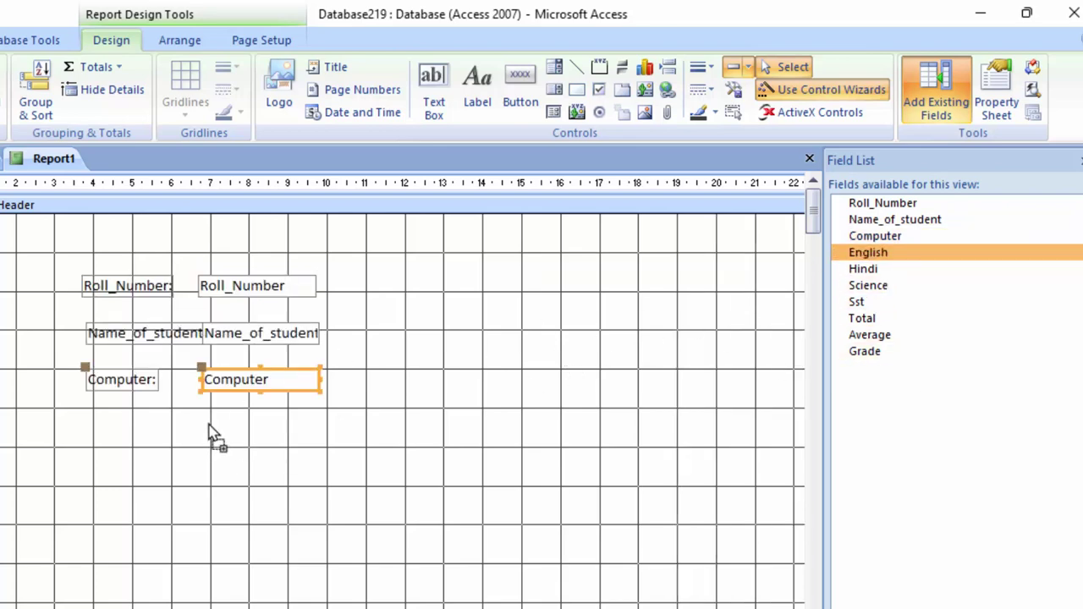
{"action": "mouse_move", "coordinate": [864, 268]}
{"action": "left_mouse_down"}
{"action": "mouse_move", "coordinate": [228, 476]}
{"action": "mouse_move", "coordinate": [225, 466]}
{"action": "left_mouse_up"}
{"action": "left_click_drag", "start_coordinate": [863, 285], "coordinate": [233, 525]}
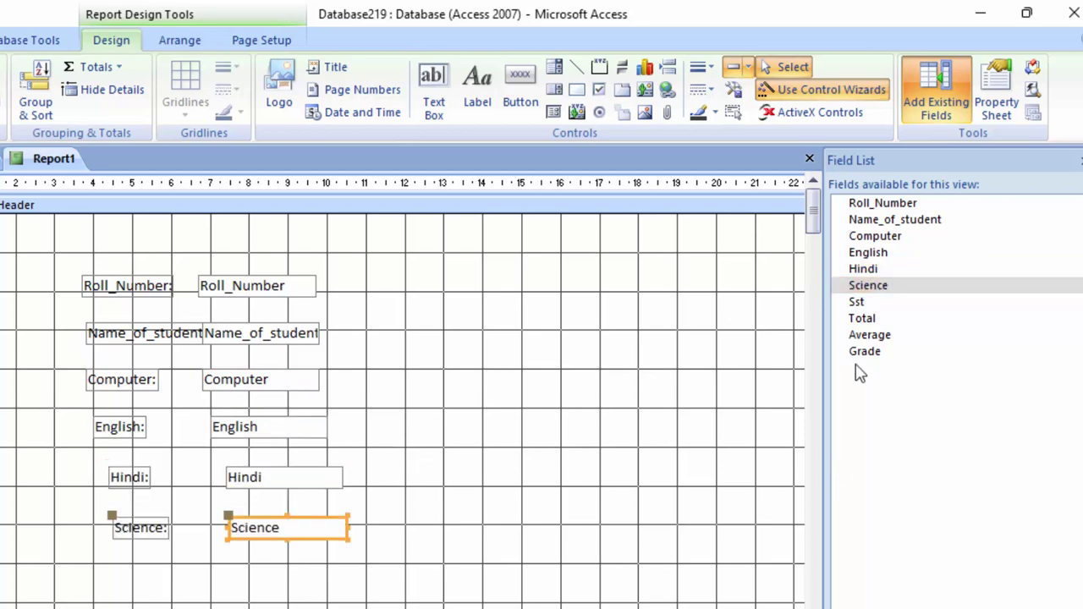
{"action": "mouse_move", "coordinate": [856, 302]}
{"action": "left_mouse_down"}
{"action": "mouse_move", "coordinate": [309, 579]}
{"action": "mouse_move", "coordinate": [233, 582]}
{"action": "left_mouse_up"}
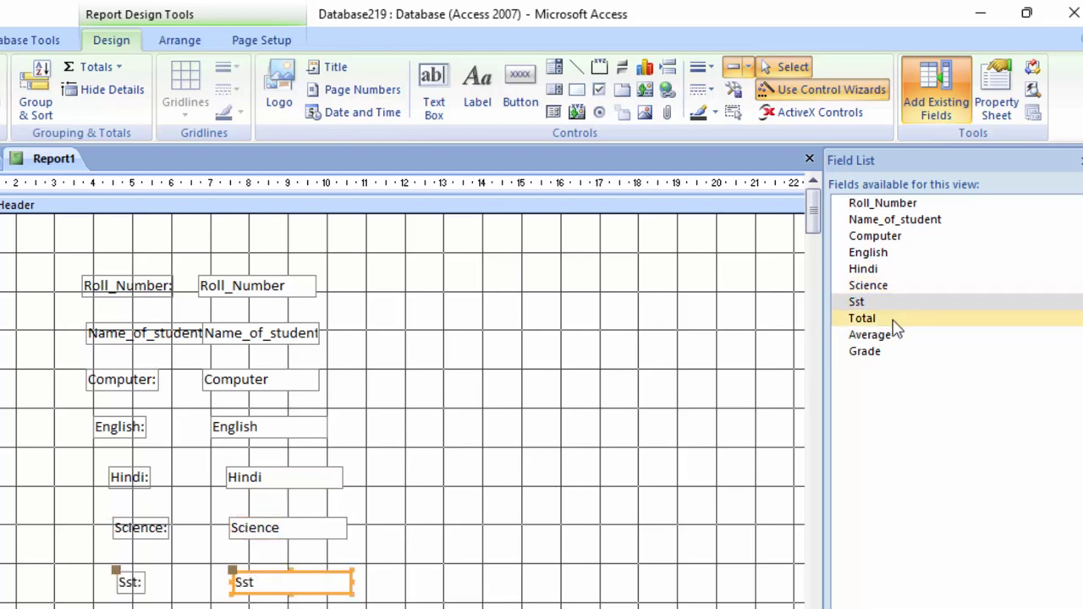
- Place Total, Average and Grade in a second column
{"action": "mouse_move", "coordinate": [892, 324]}
{"action": "left_mouse_down"}
{"action": "mouse_move", "coordinate": [458, 298]}
{"action": "mouse_move", "coordinate": [502, 305]}
{"action": "left_mouse_up"}
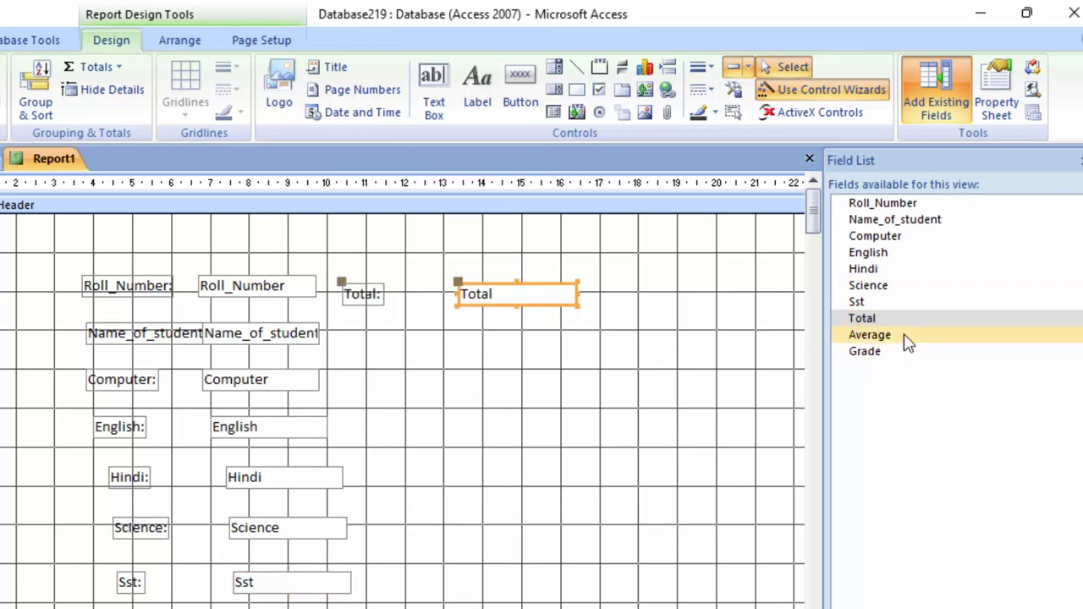
{"action": "left_click_drag", "start_coordinate": [907, 338], "coordinate": [468, 334]}
{"action": "left_click_drag", "start_coordinate": [920, 361], "coordinate": [676, 337]}
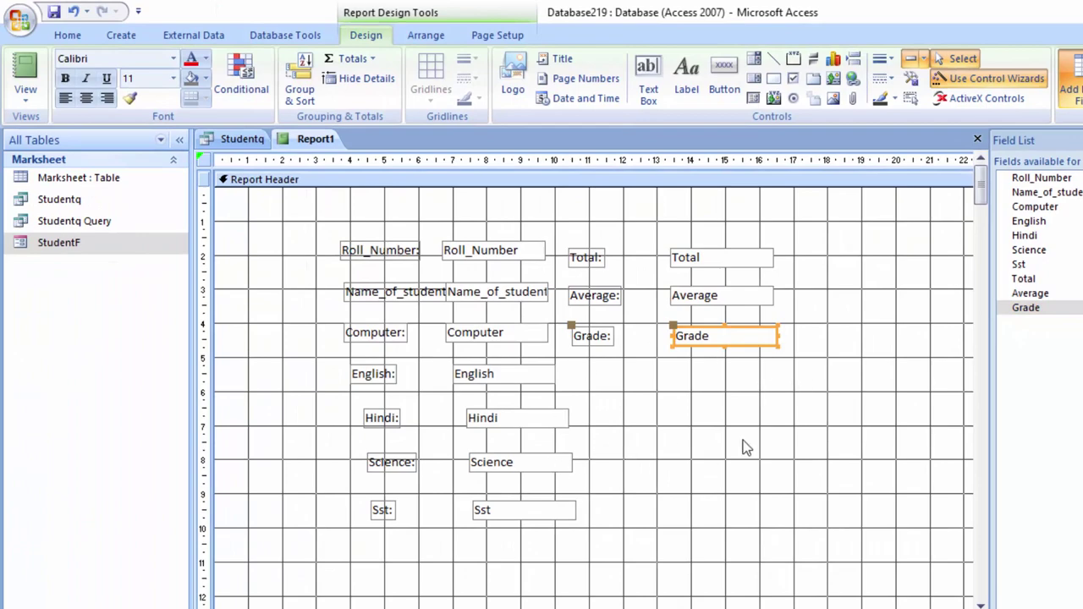
{"action": "left_click", "coordinate": [25, 68]}
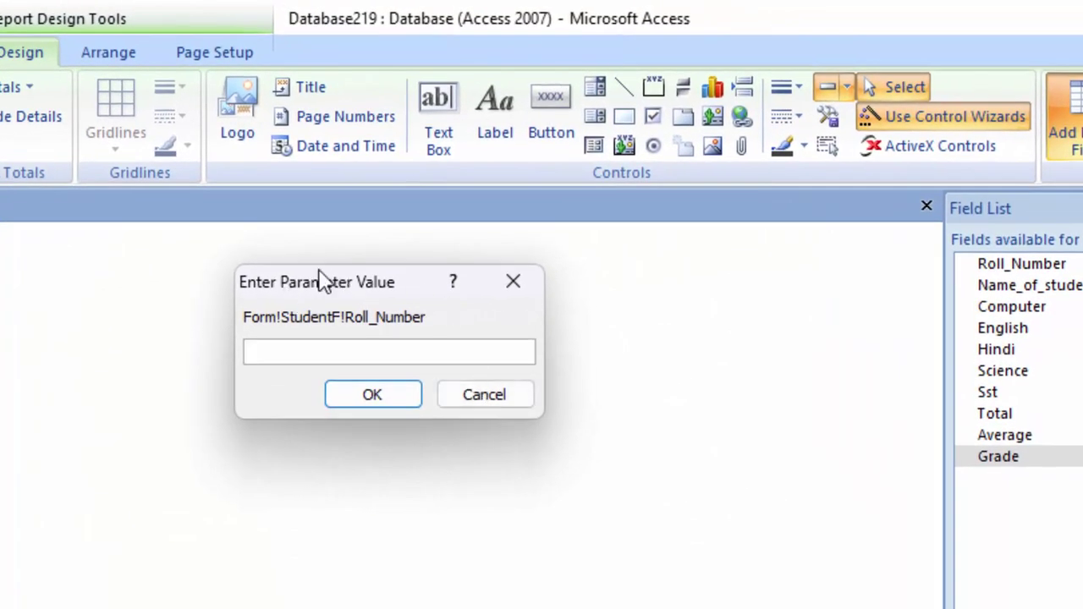
{"action": "left_click_drag", "start_coordinate": [412, 283], "coordinate": [458, 313]}
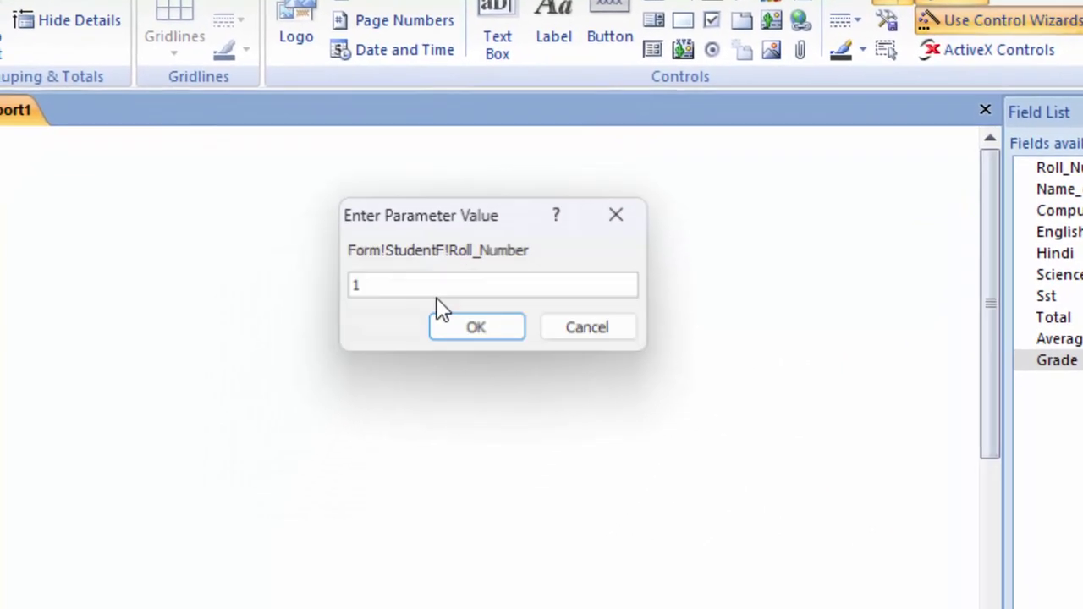
{"action": "left_click", "coordinate": [418, 425]}
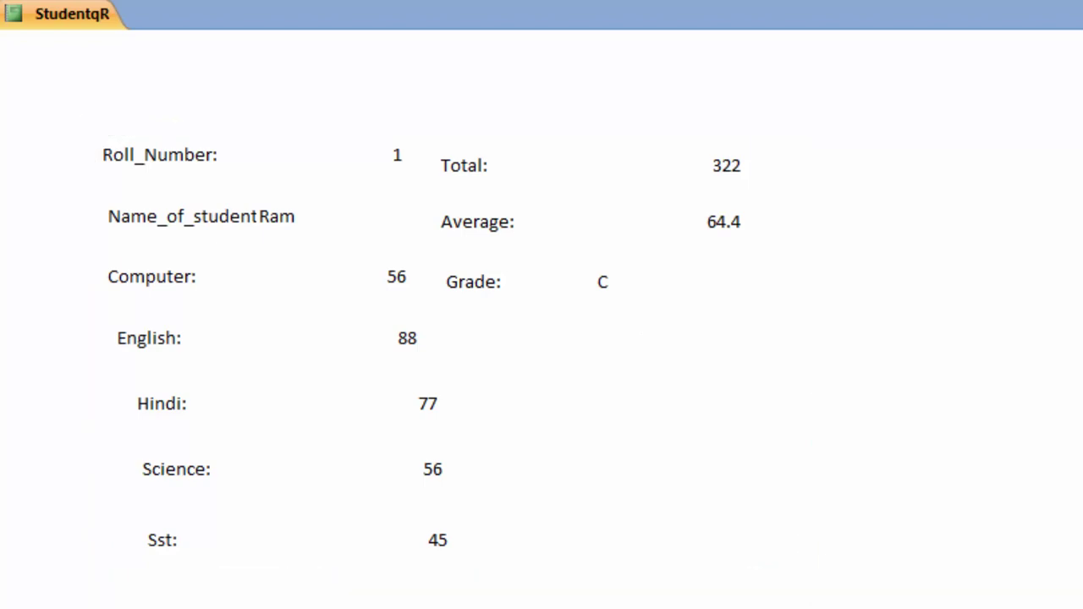
{"action": "left_click", "coordinate": [25, 109]}
{"action": "left_click", "coordinate": [127, 270]}
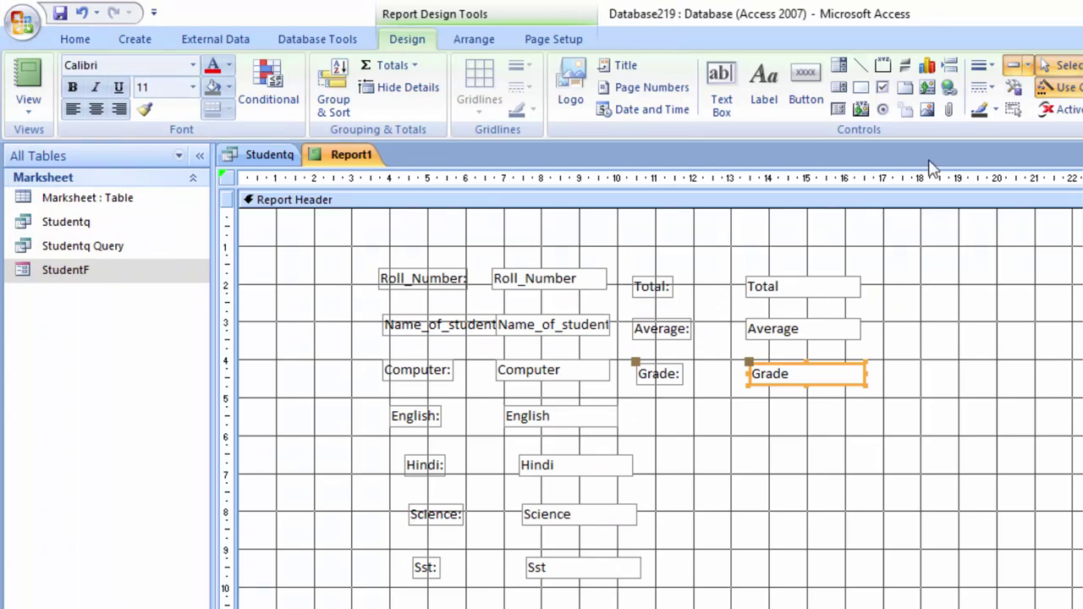
- Leave the Grade box's line colour unchanged and select the Roll_Number label
{"action": "left_click", "coordinate": [996, 110]}
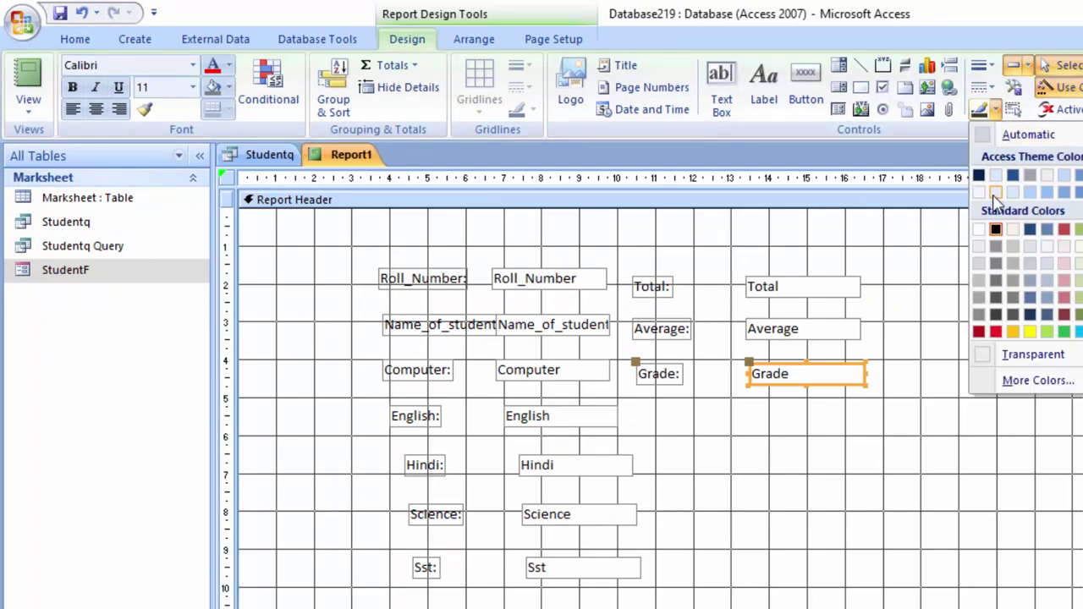
{"action": "left_click", "coordinate": [997, 230]}
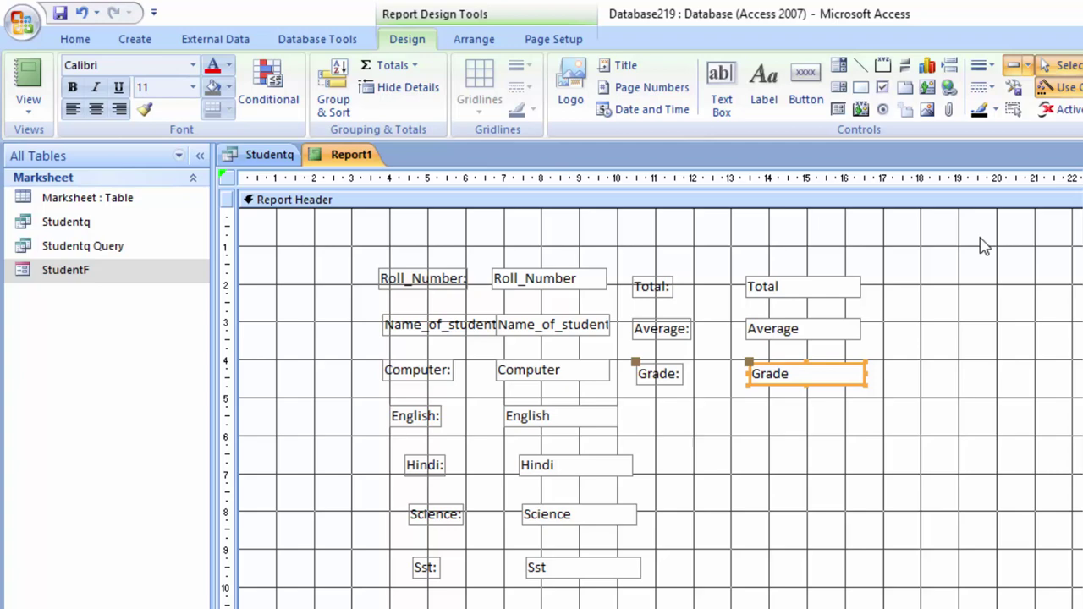
{"action": "left_click", "coordinate": [414, 275]}
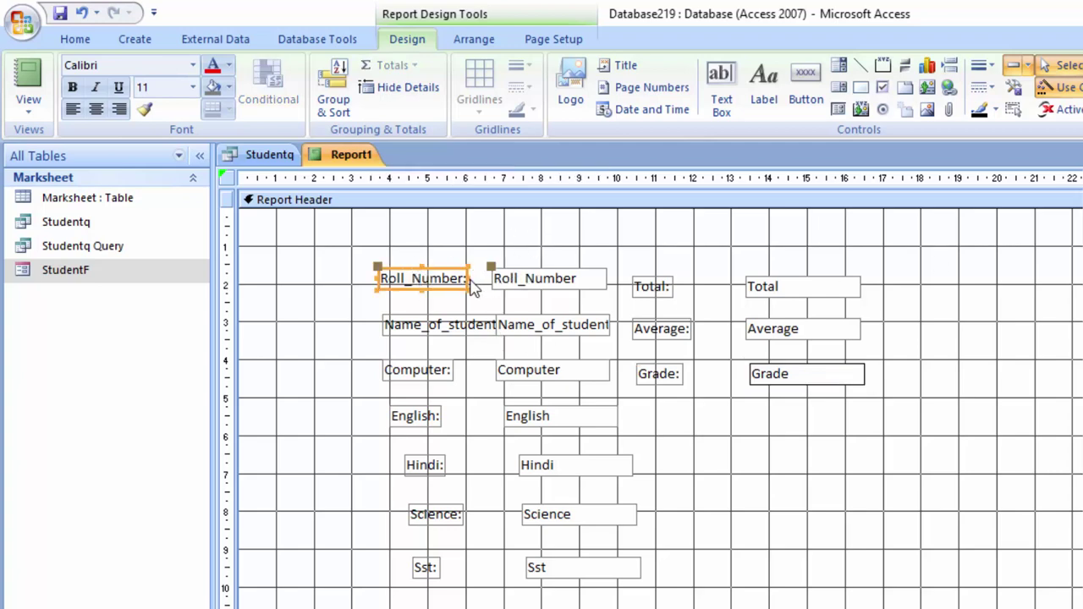
- Preview the report for roll number 2: Total 352, Average 70.4, Grade B
{"action": "left_click", "coordinate": [28, 93]}
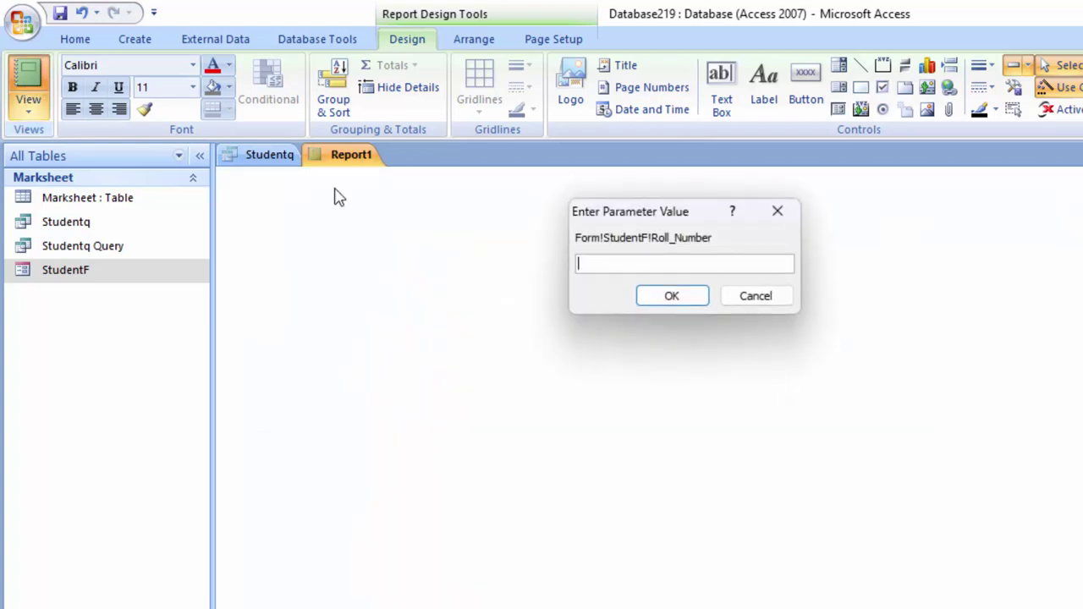
{"action": "type", "text": "2"}
{"action": "key", "text": "Return"}
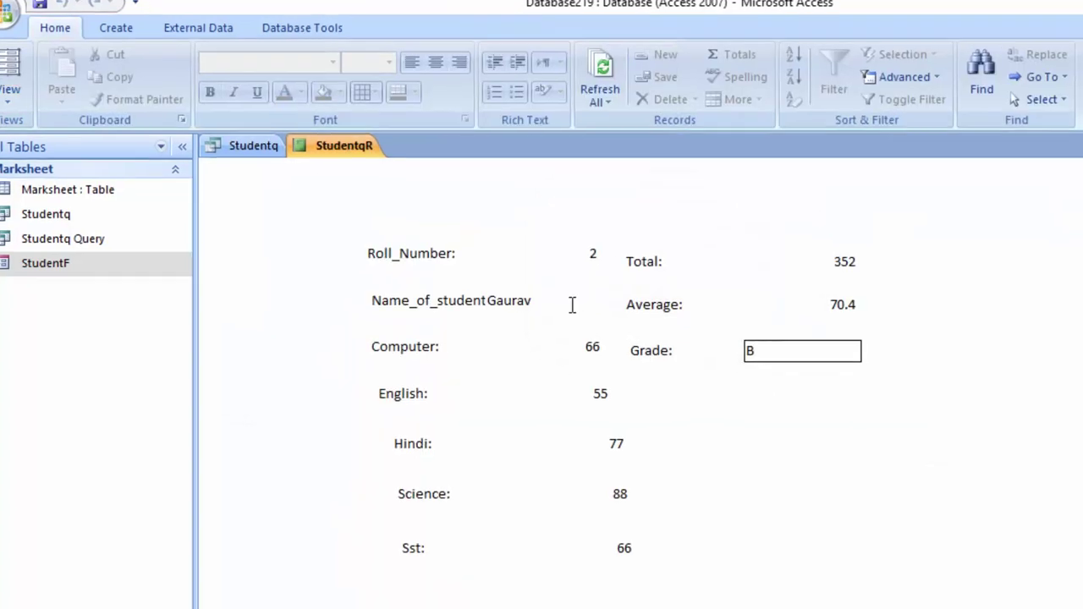